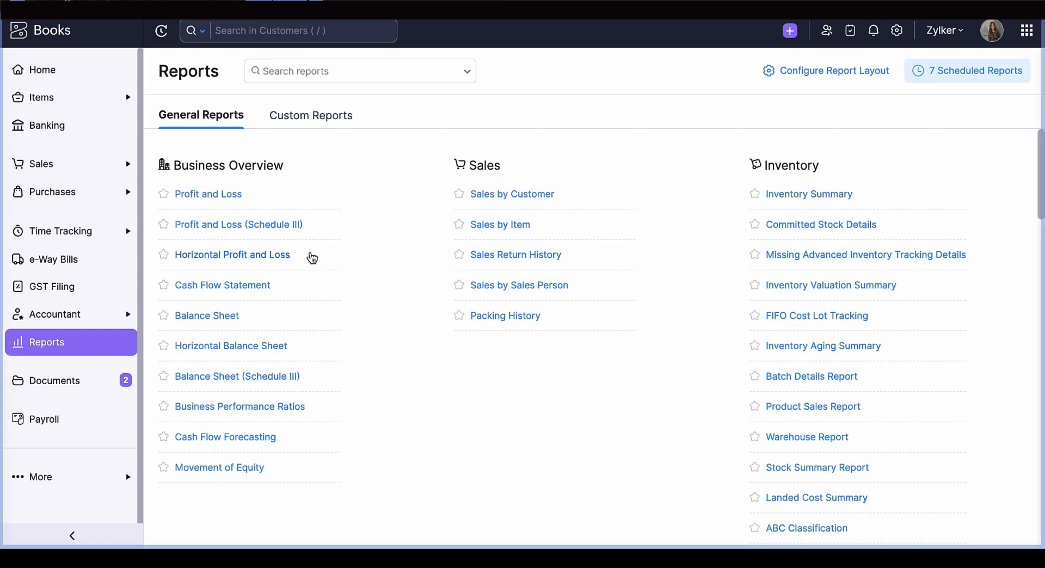
- Open the Profit and Loss report and review its sections from Operating Income down to Net Profit/Loss
left_click(192, 195)
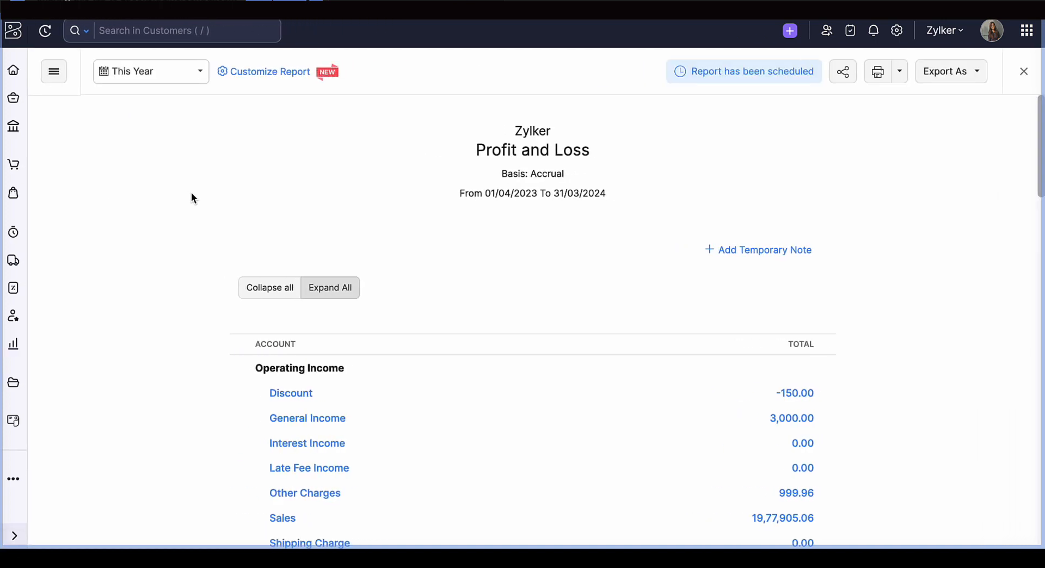
scroll(240, 291, "down", 2)
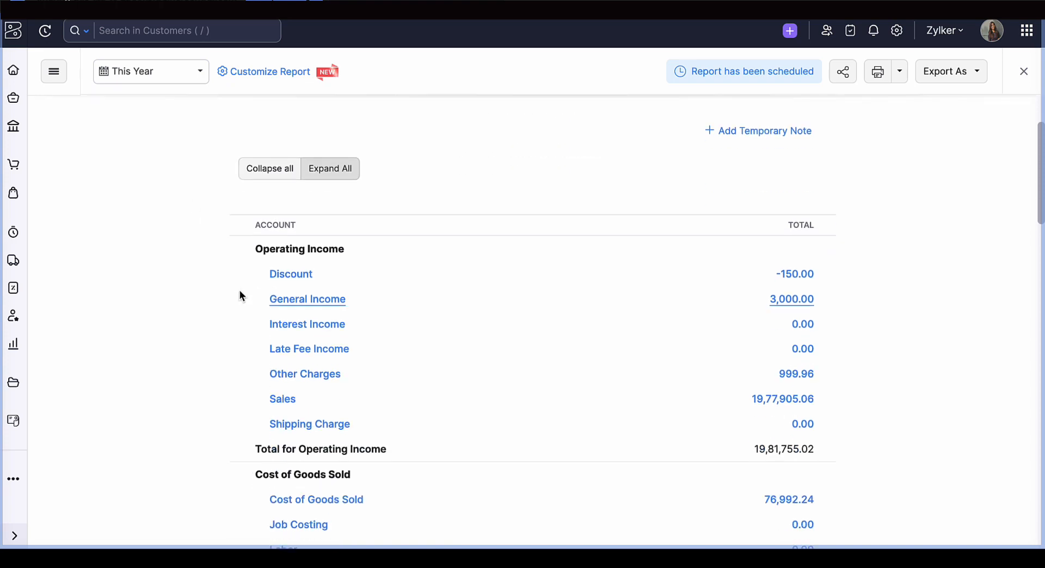
scroll(243, 283, "down", 3)
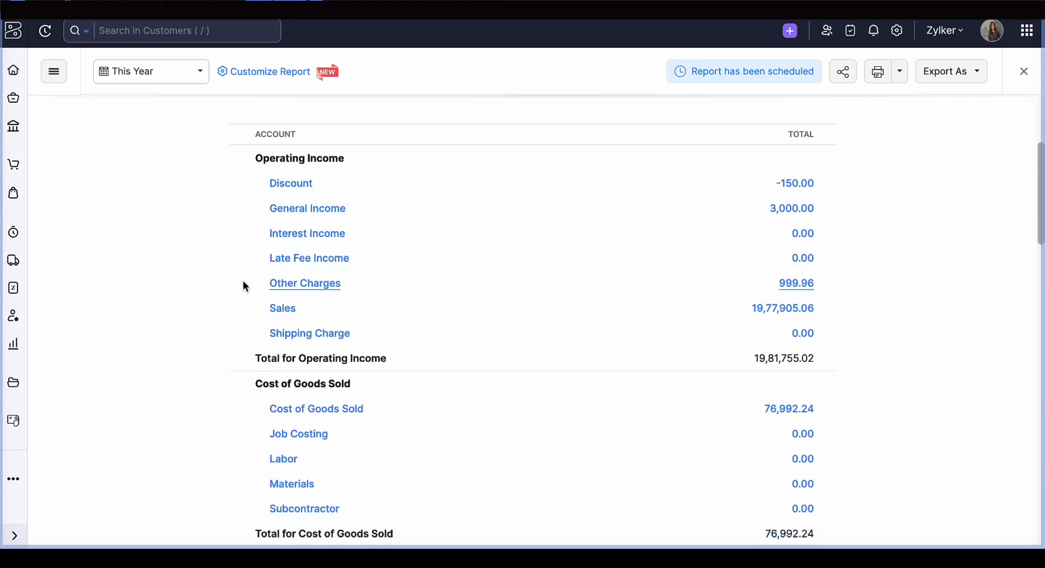
scroll(417, 243, "up", 3)
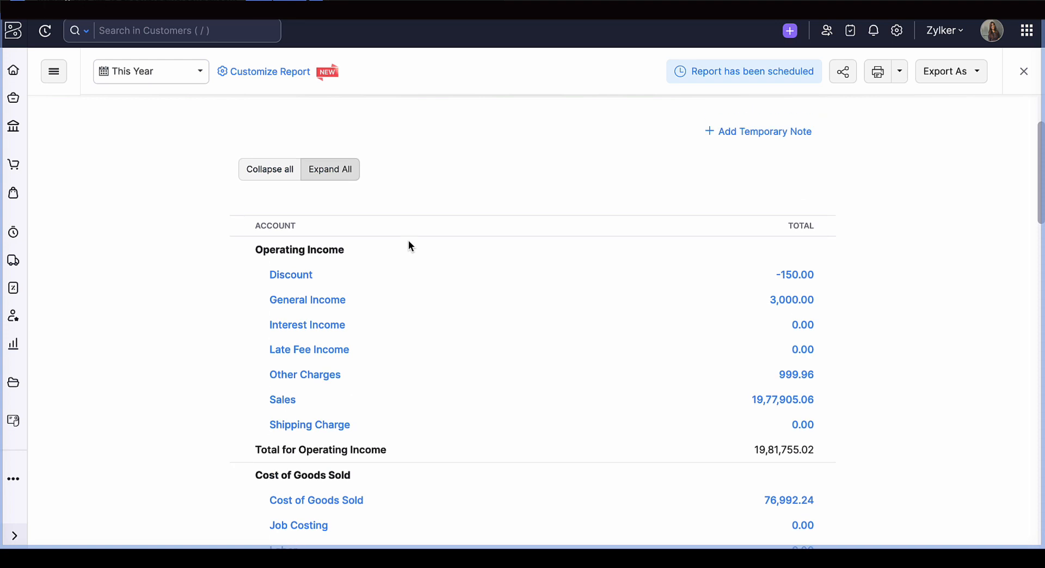
scroll(410, 246, "down", 4)
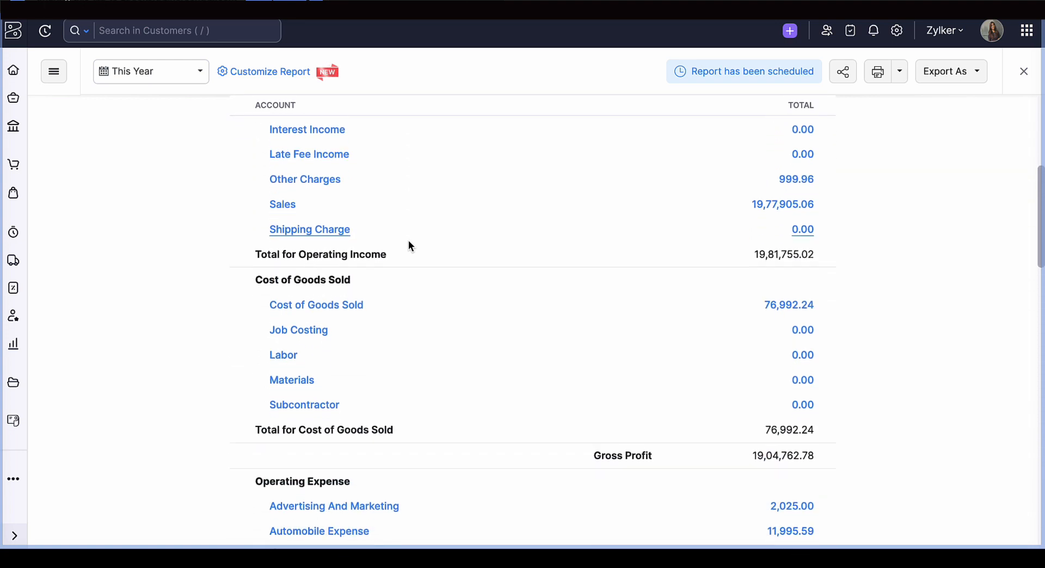
scroll(410, 246, "down", 8)
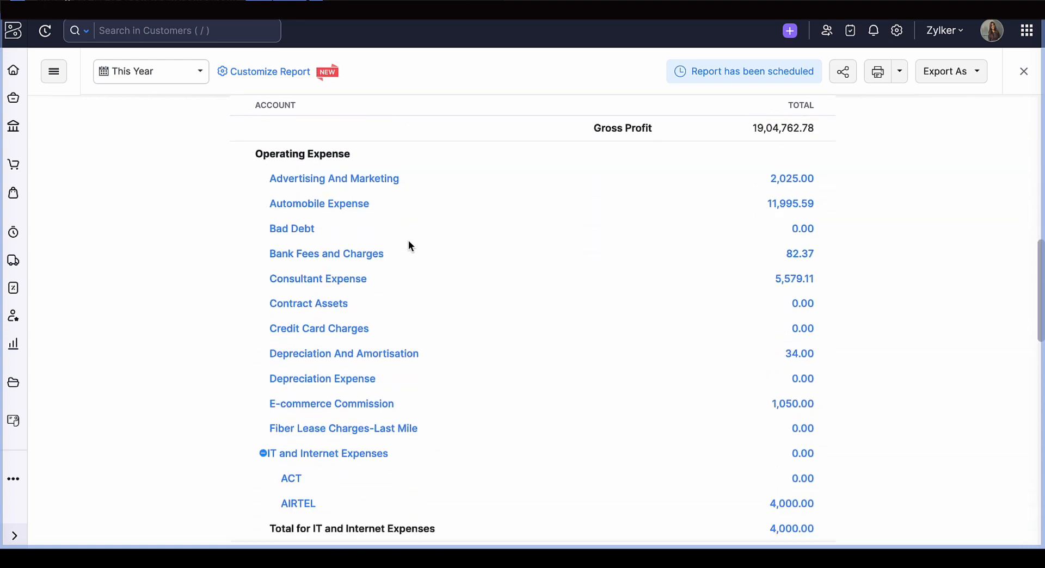
scroll(409, 246, "down", 9)
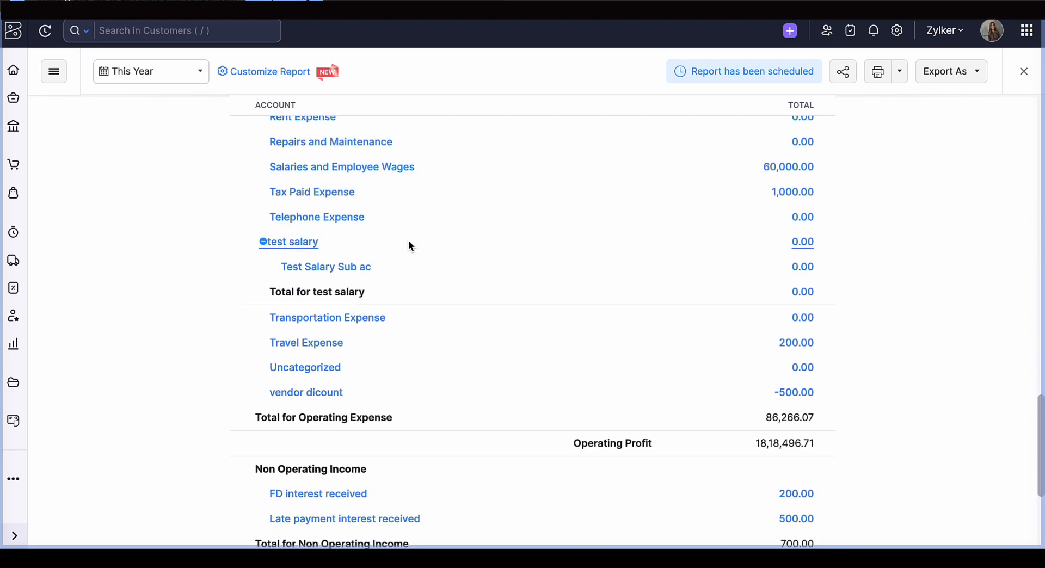
scroll(350, 435, "down", 3)
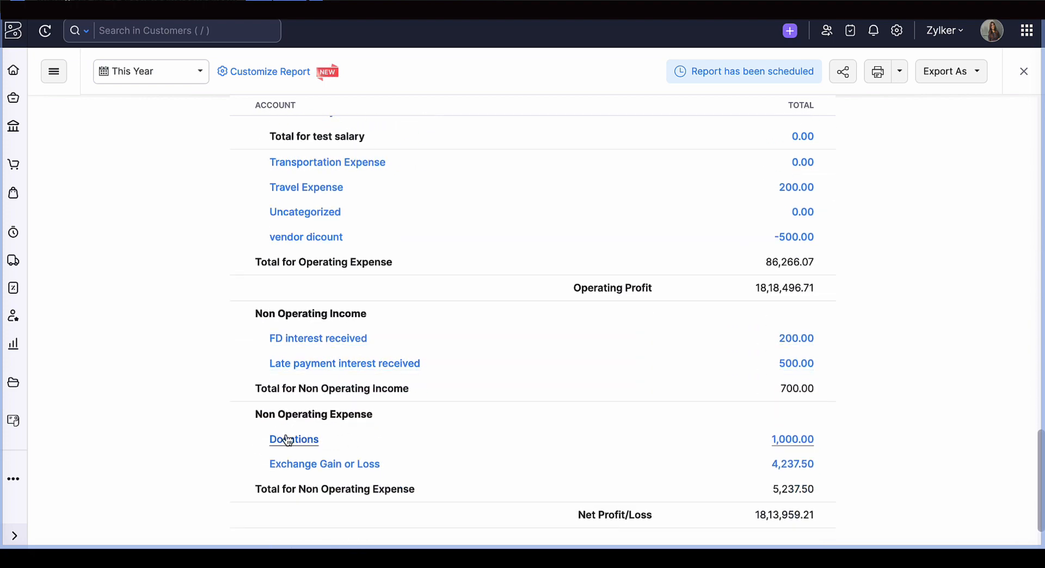
scroll(353, 459, "up", 20)
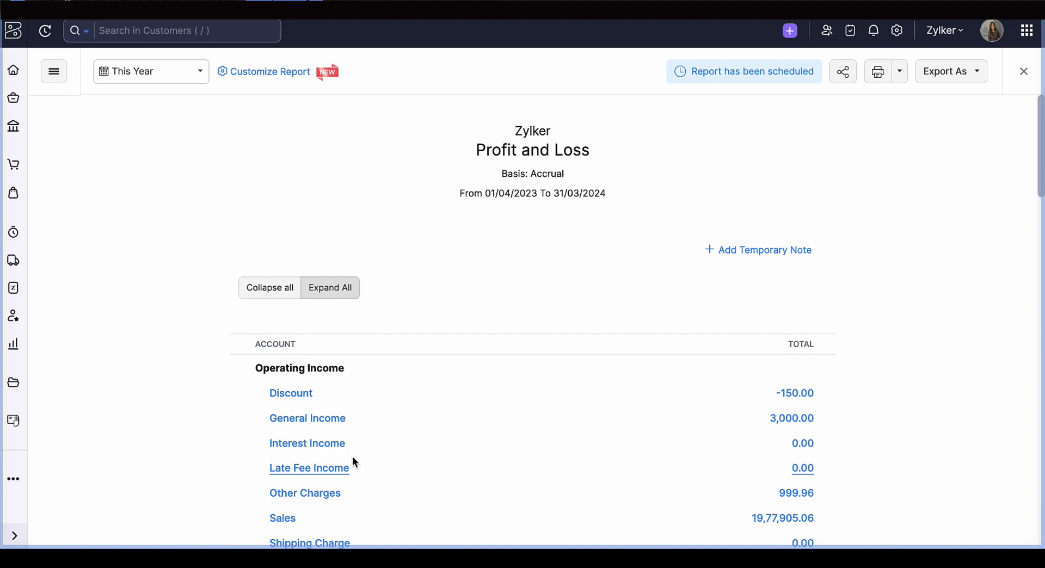
scroll(353, 461, "down", 6)
scroll(352, 461, "up", 3)
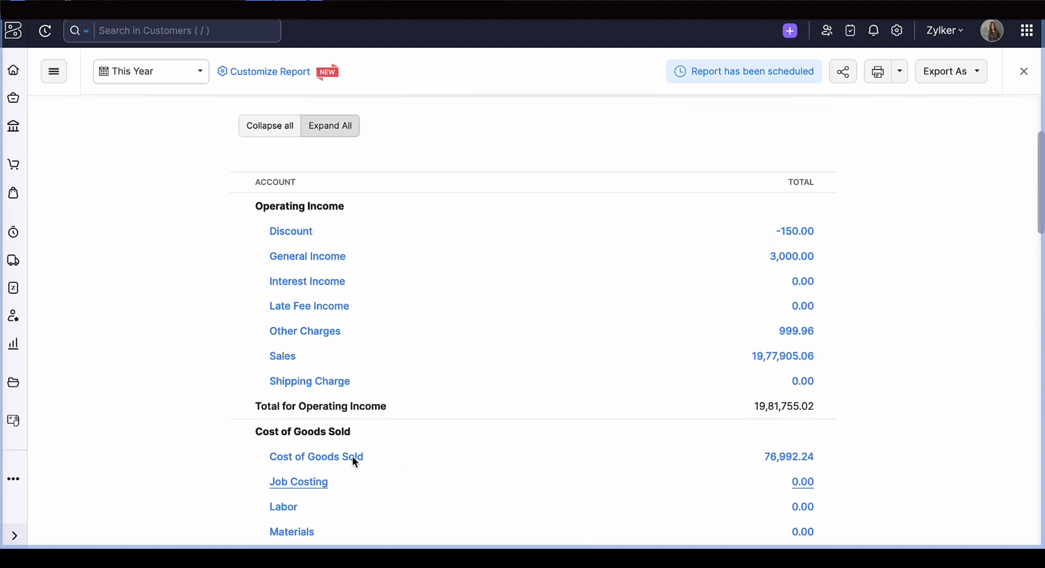
scroll(353, 462, "up", 1)
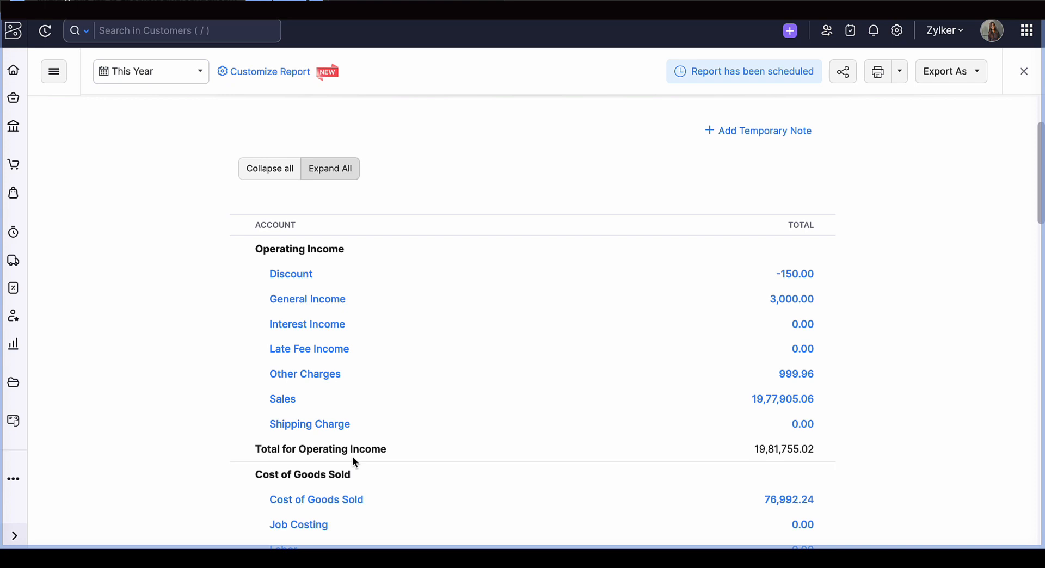
- View the transactions behind the Discount account and reopen the Profit and Loss report from the reports list
left_click(279, 273)
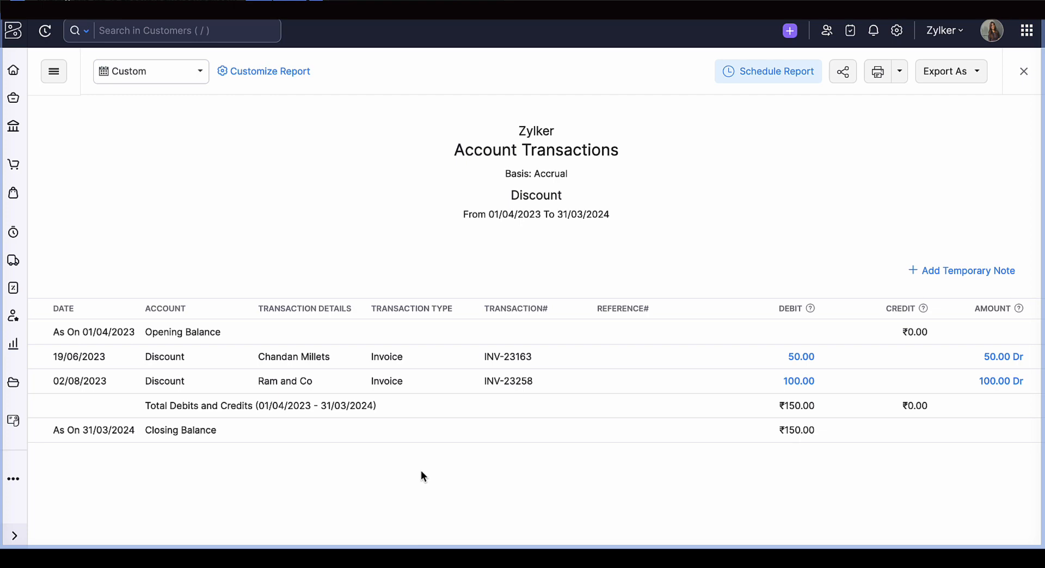
left_click(1024, 71)
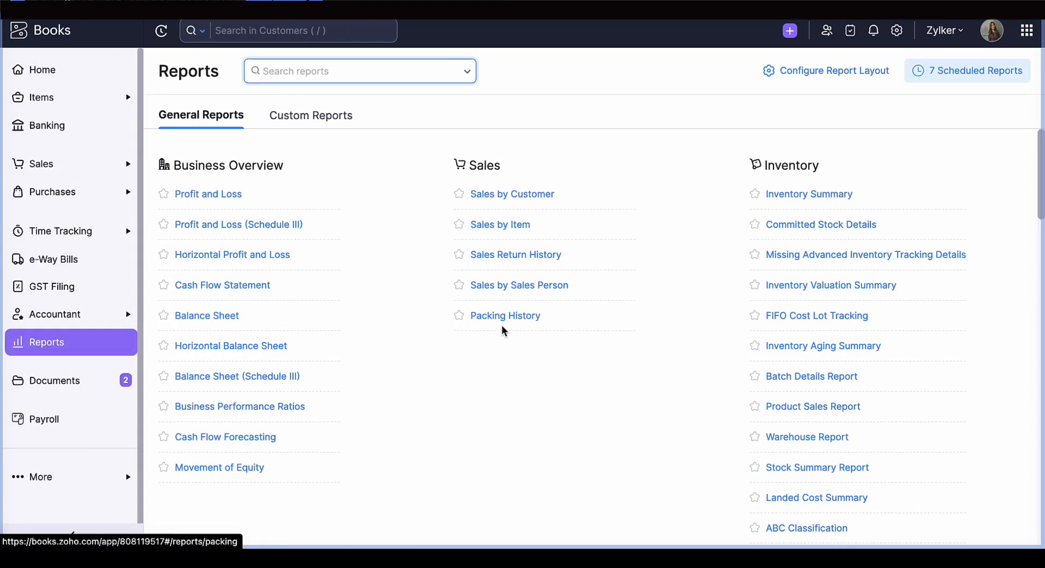
left_click(197, 200)
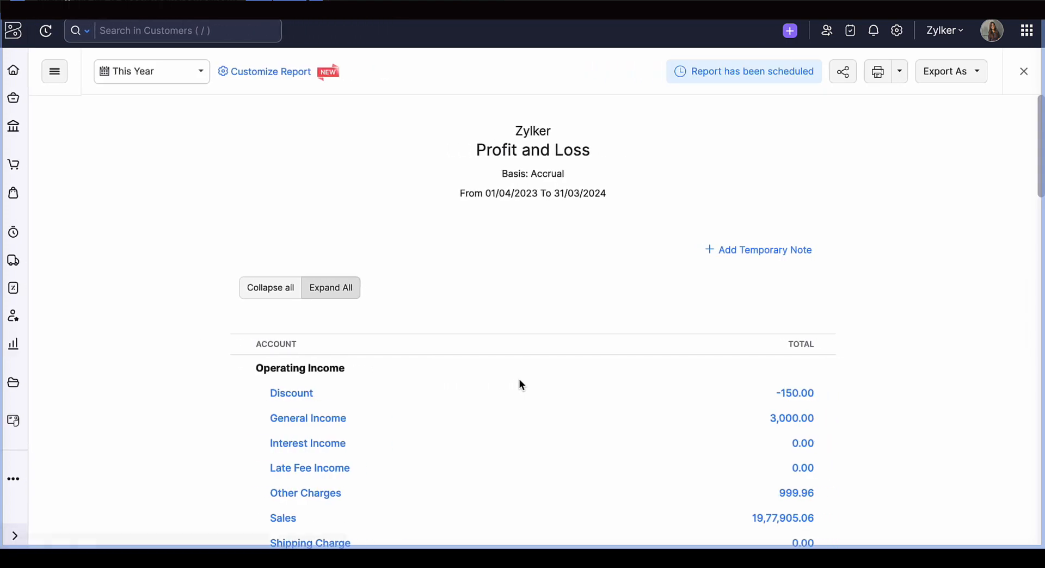
- View the transactions behind the General Income account and go back to the Profit and Loss report
scroll(358, 338, "down", 3)
left_click(283, 283)
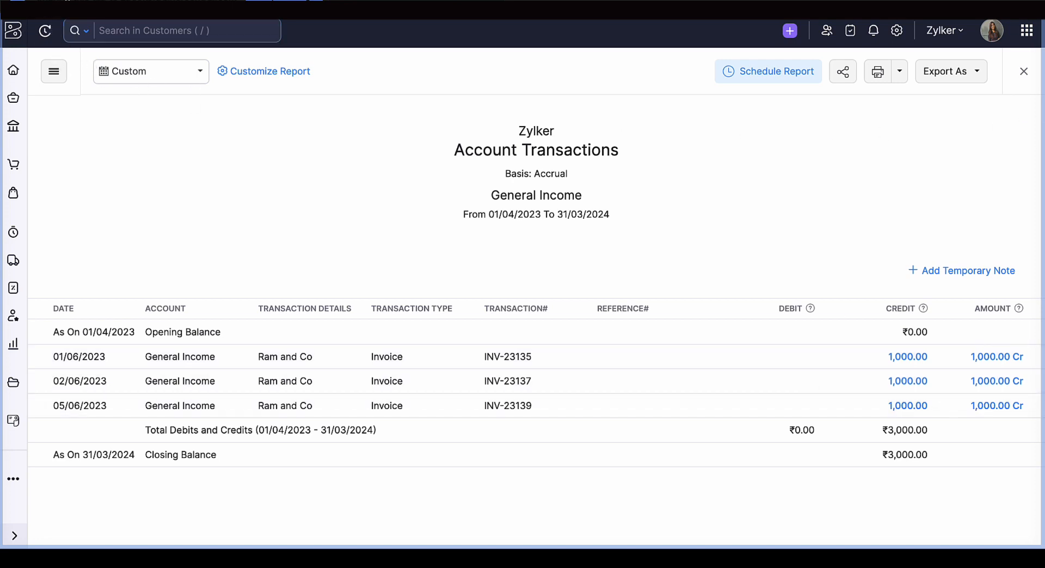
key("alt+Left")
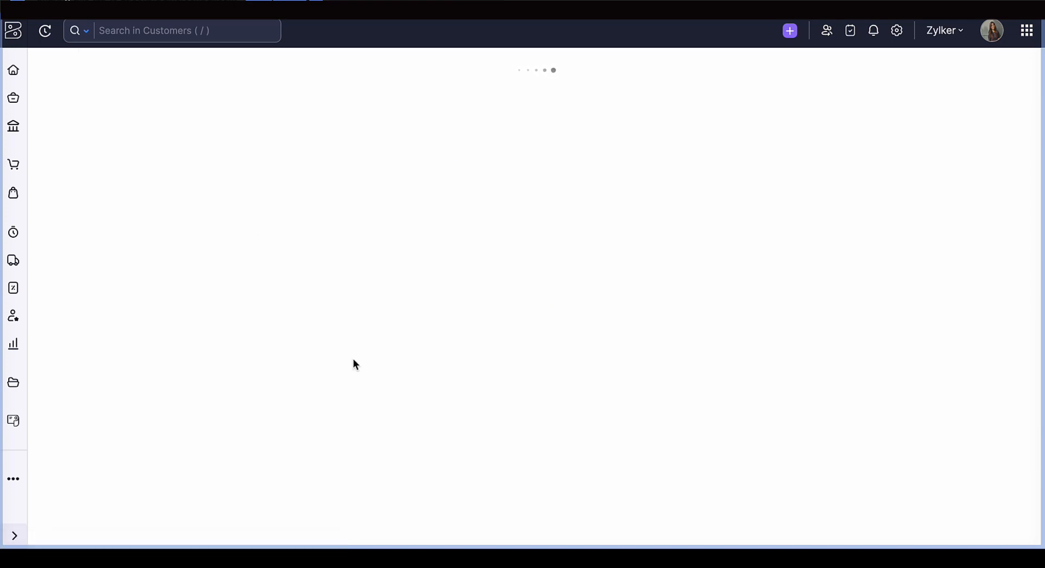
- Check the Discount account's transactions once more, close them and bring the Profit and Loss report back up
left_click(305, 393)
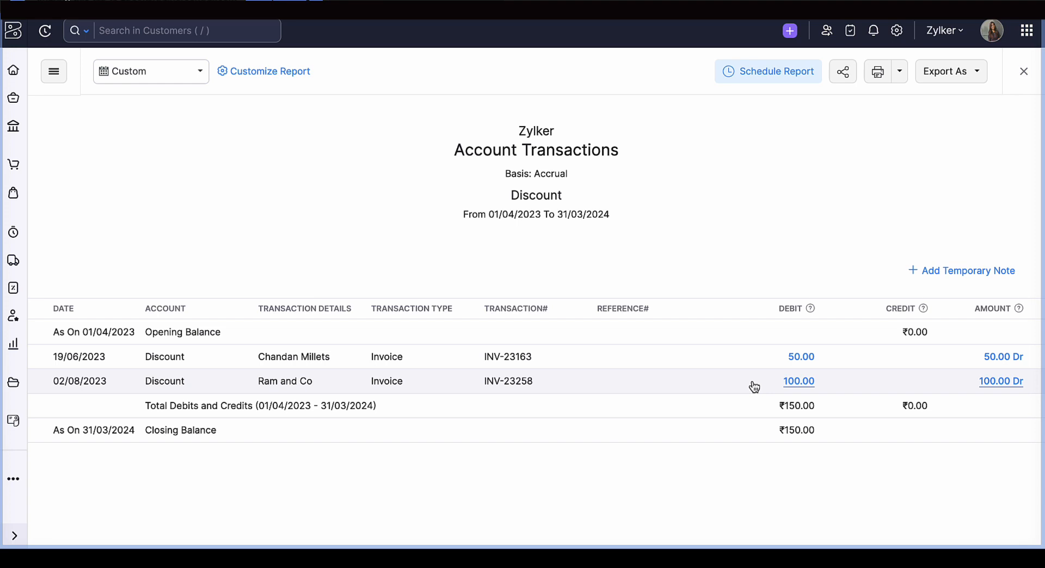
left_click(1024, 71)
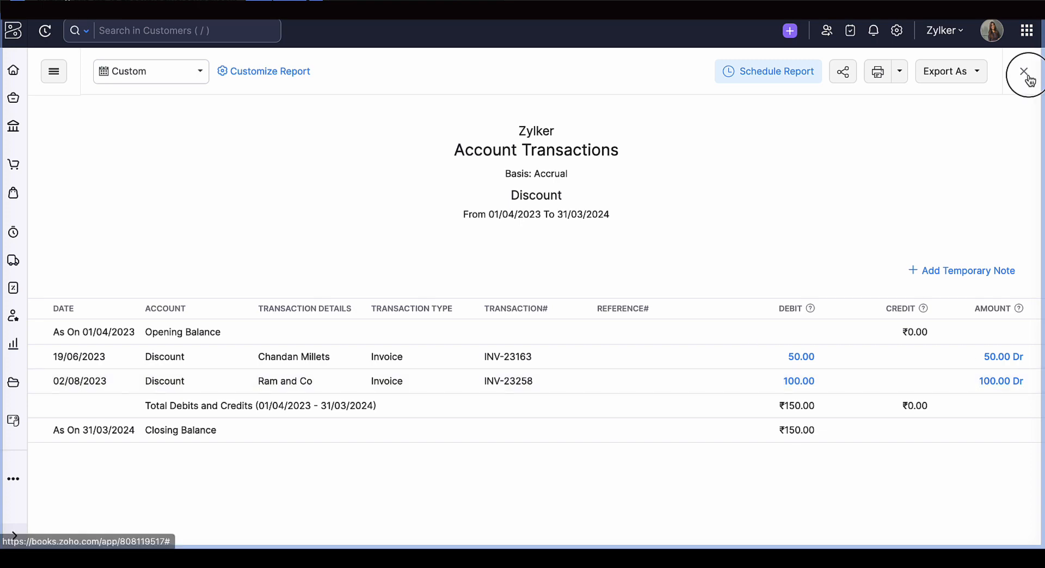
left_click(198, 193)
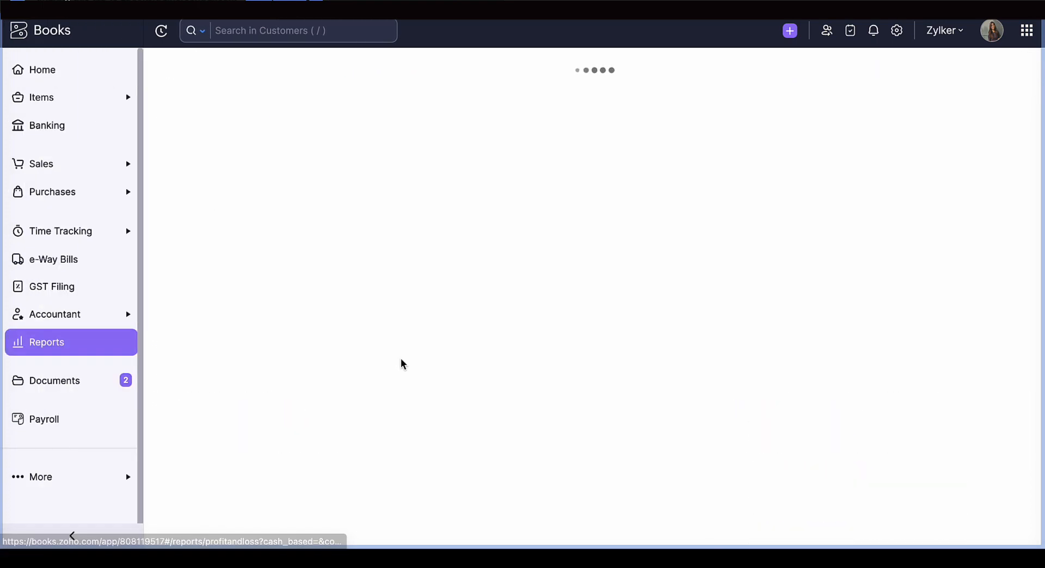
- View the Other Charges account's transactions and return to the Cost of Goods Sold section of the Profit and Loss report
scroll(364, 399, "down", 4)
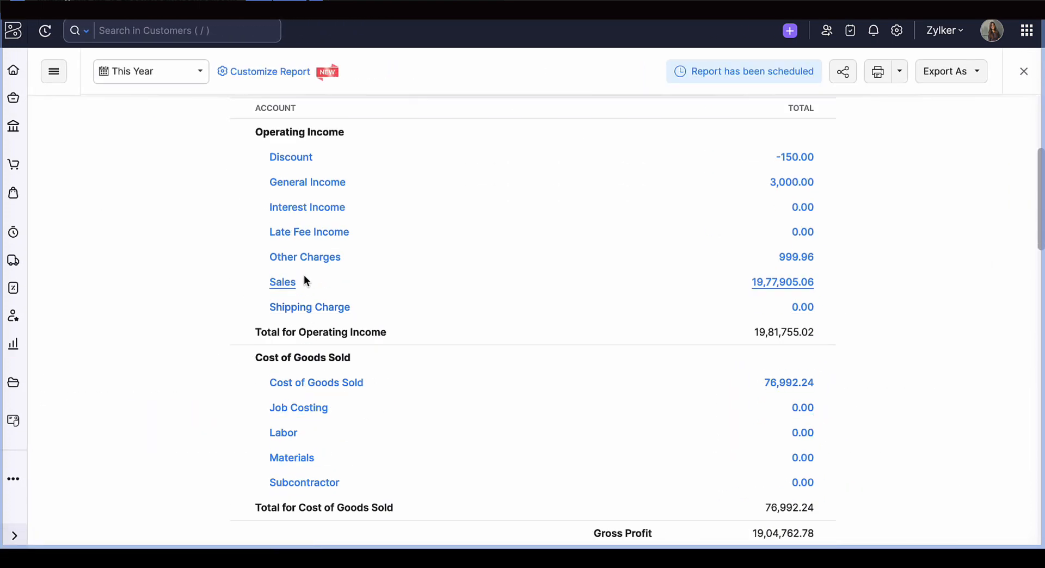
left_click(303, 257)
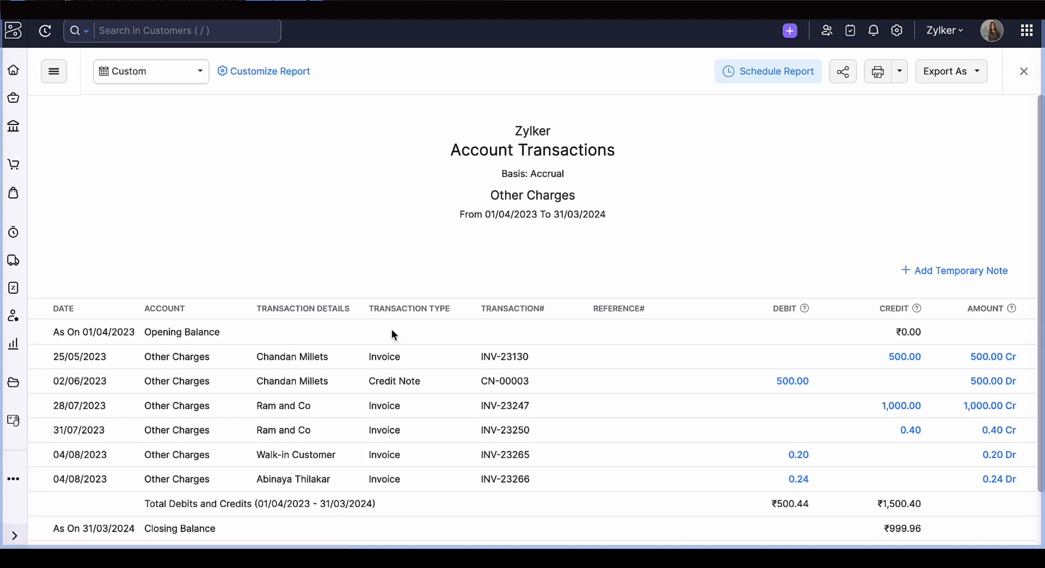
scroll(392, 333, "down", 1)
scroll(392, 330, "down", 1)
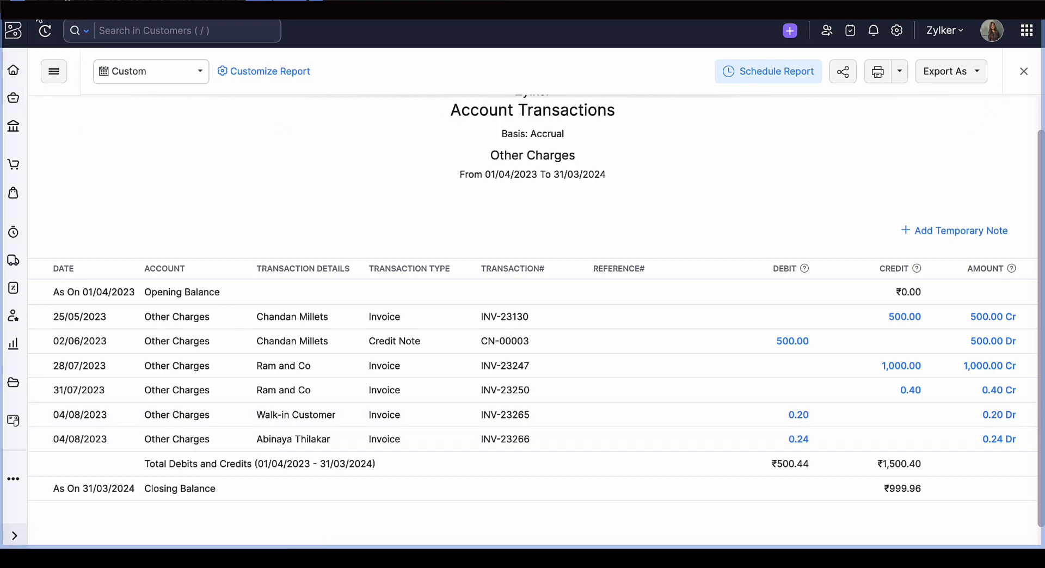
key("alt+Left")
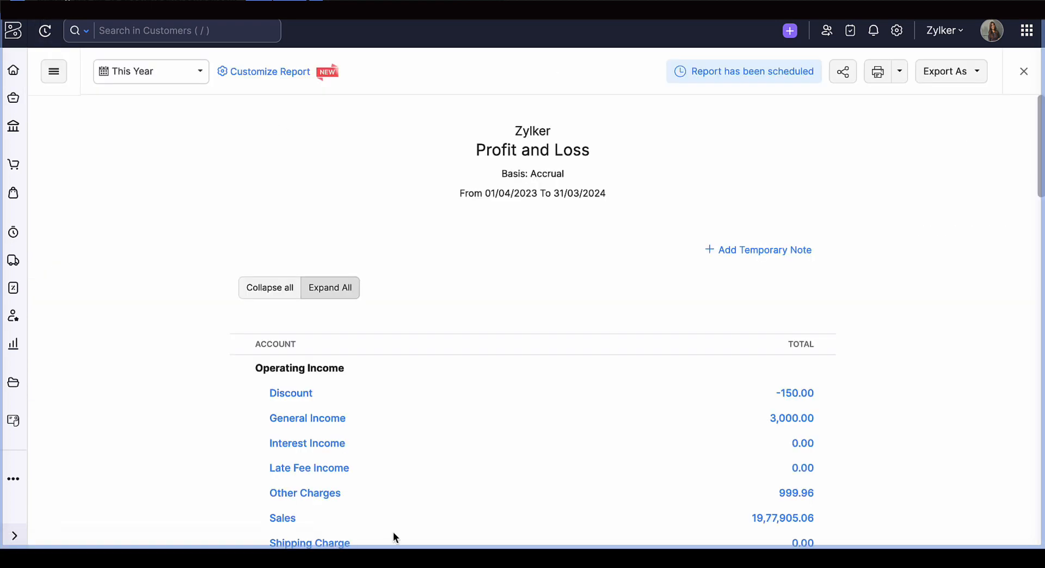
scroll(341, 412, "down", 3)
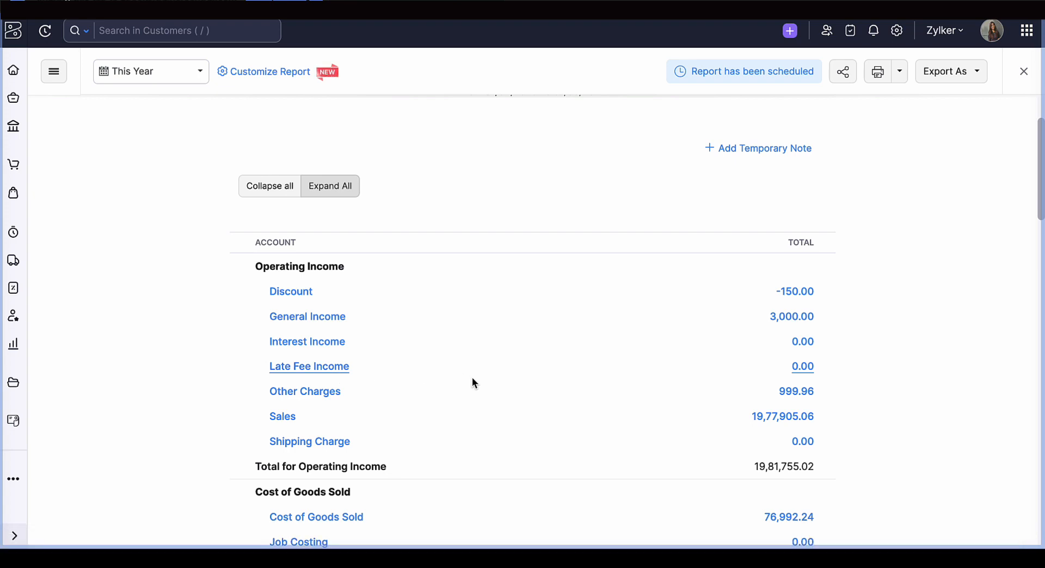
scroll(472, 378, "down", 6)
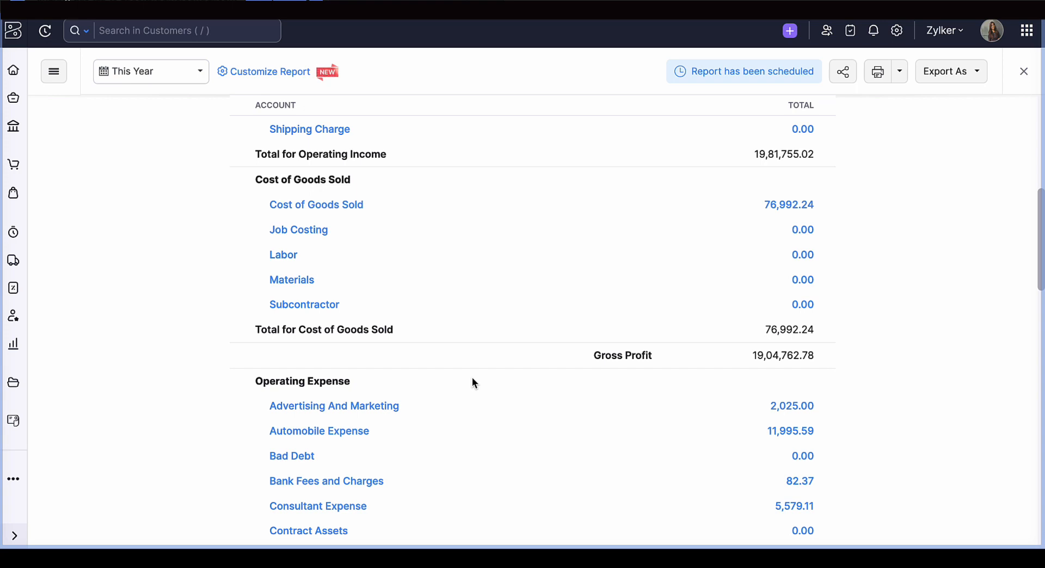
- Open the paid Chandan Millets sales invoice dated 23/08/2022 and view its item and total details
left_click(13, 172)
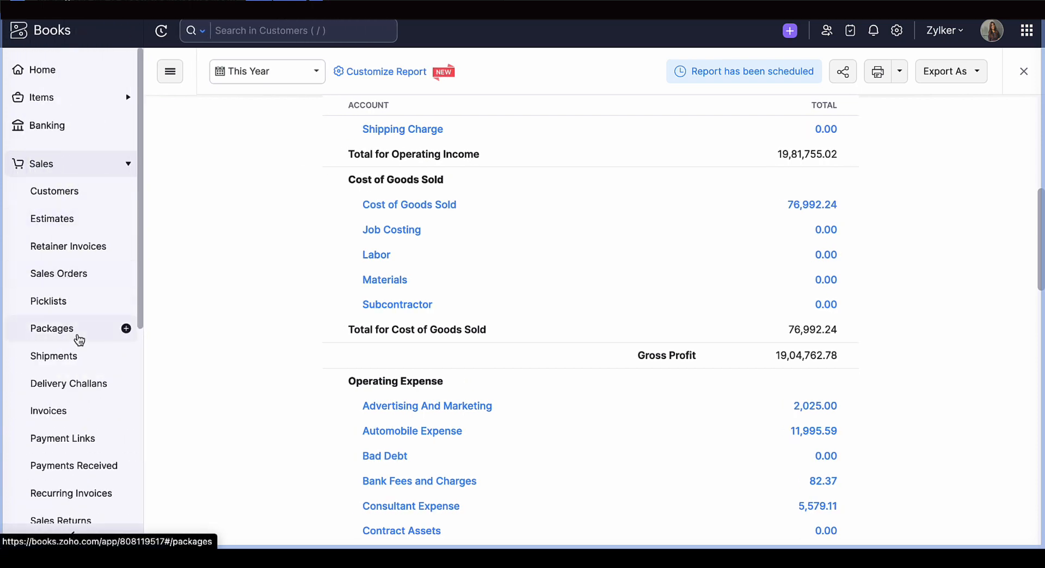
left_click(61, 418)
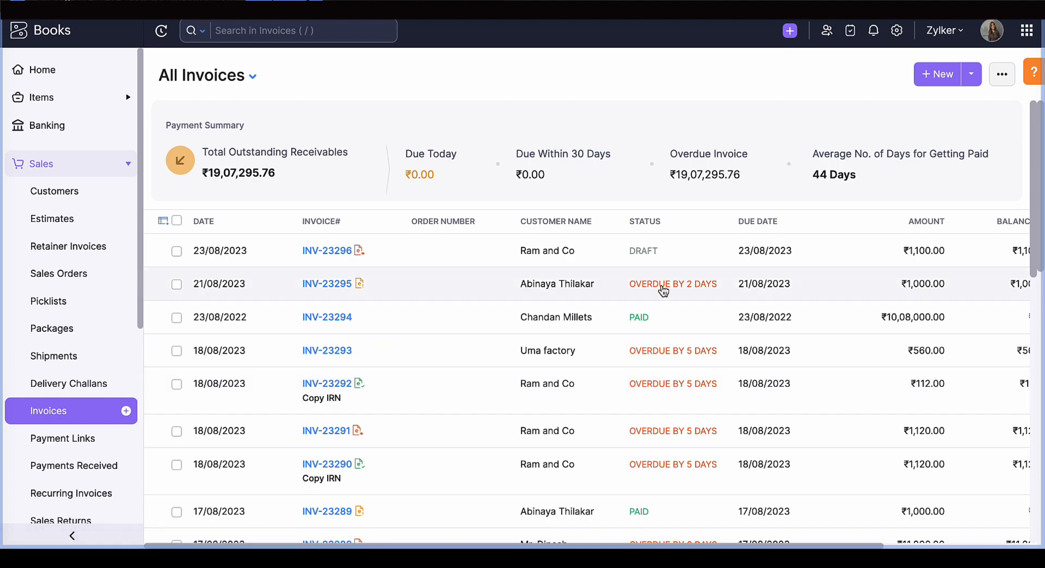
left_click(646, 317)
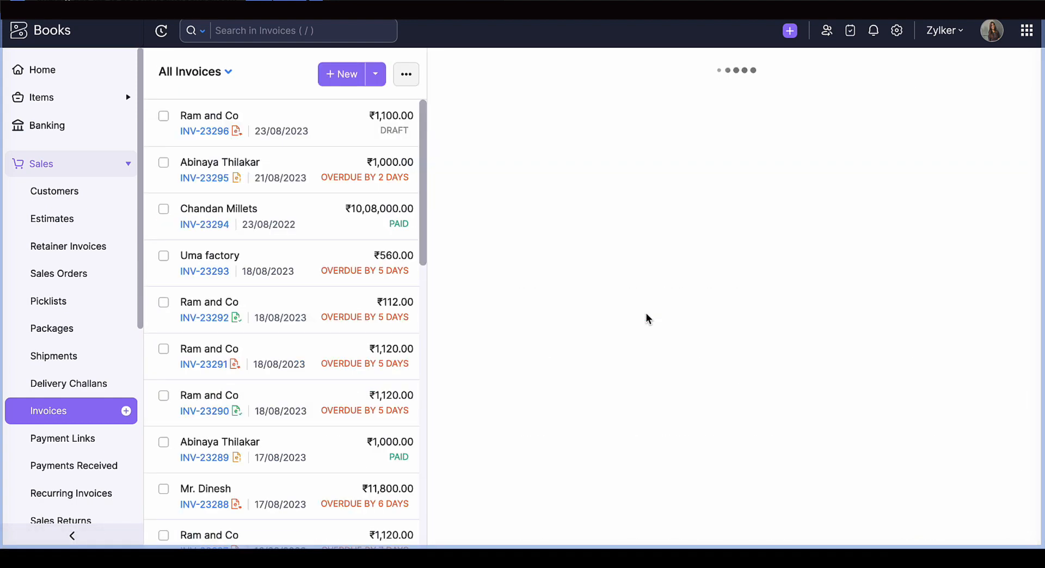
scroll(646, 316, "down", 4)
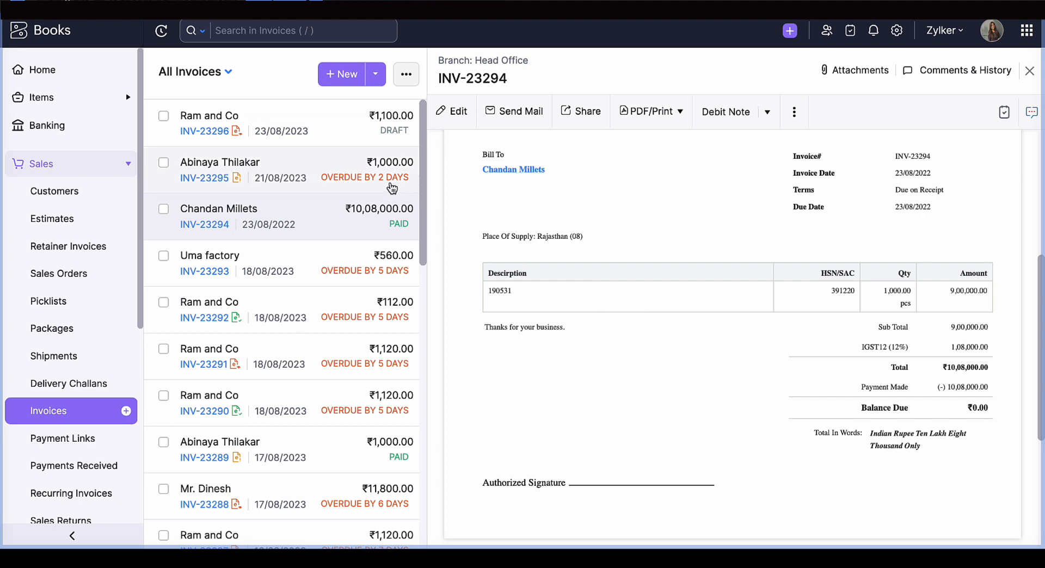
- Open the Raja industries purchase bill dated 23/08/2023 and examine the accounts in its journal entry
left_click(91, 175)
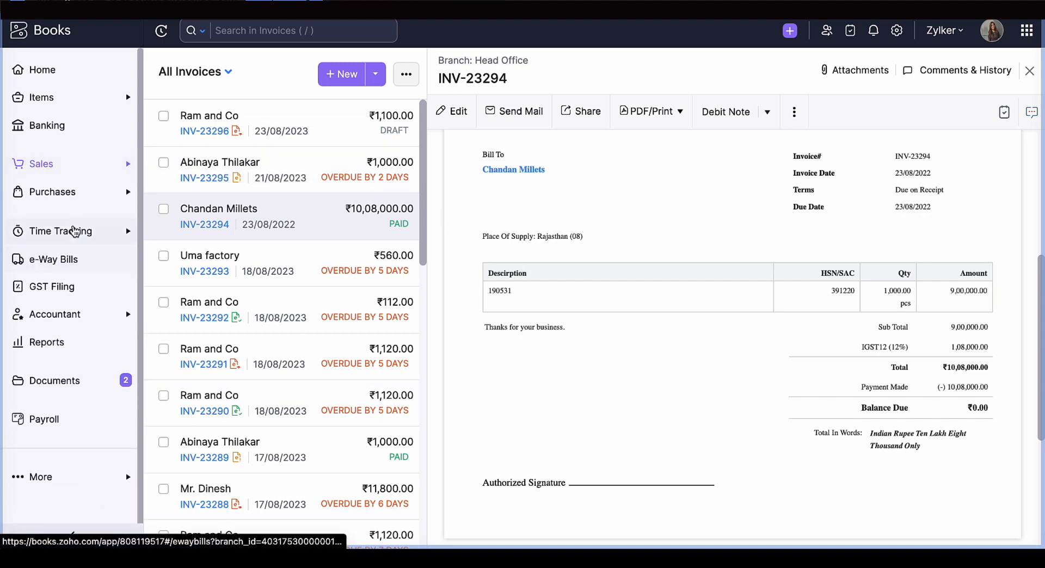
left_click(60, 205)
left_click(63, 356)
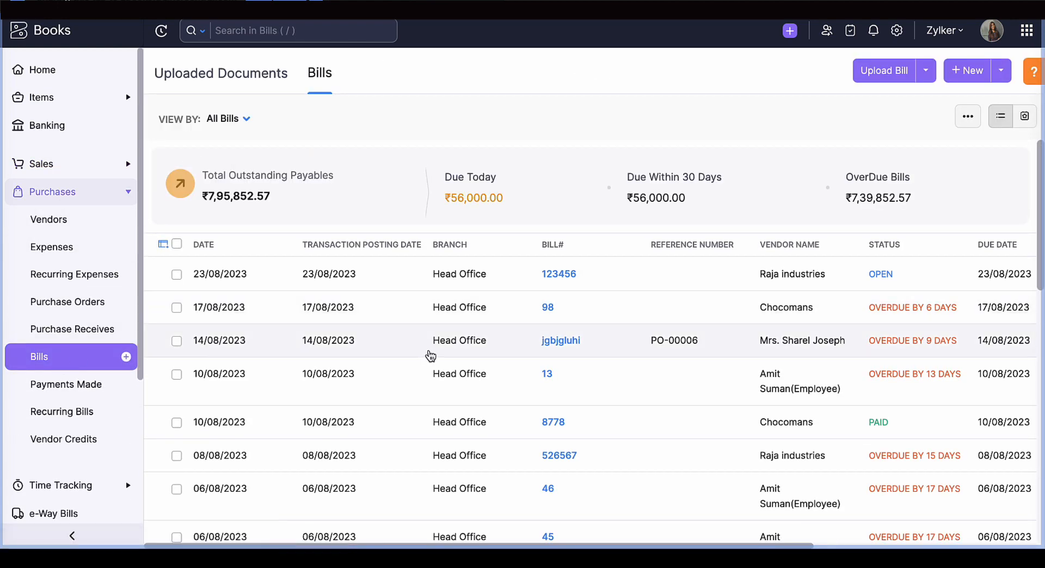
left_click(411, 288)
scroll(540, 328, "down", 10)
scroll(541, 329, "down", 2)
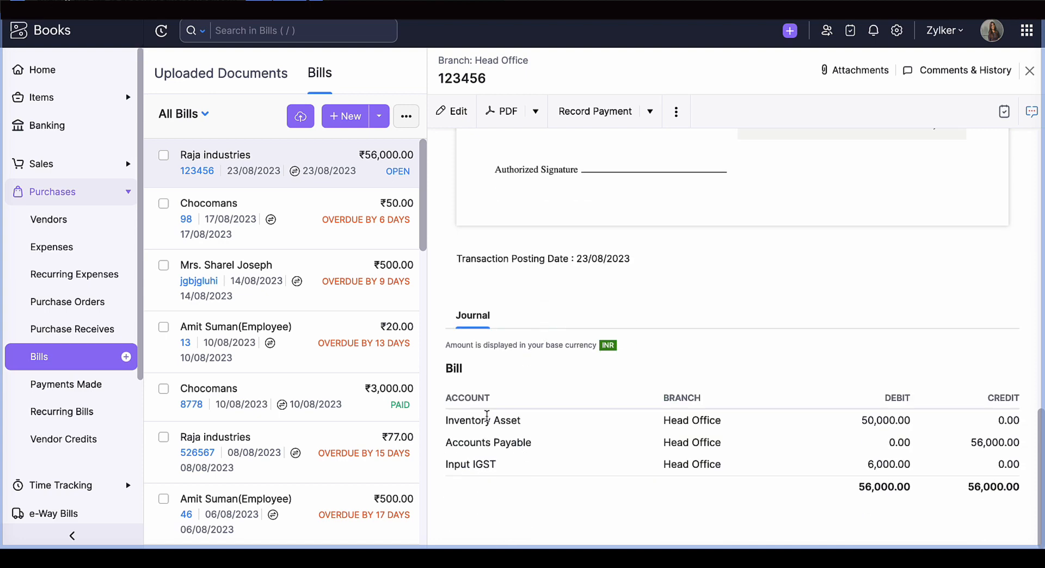
scroll(482, 421, "up", 6)
scroll(482, 421, "down", 6)
- Open the overdue sales invoice dated 21/08/2023 and examine the accounts in its inventory valuation journal
left_click(80, 173)
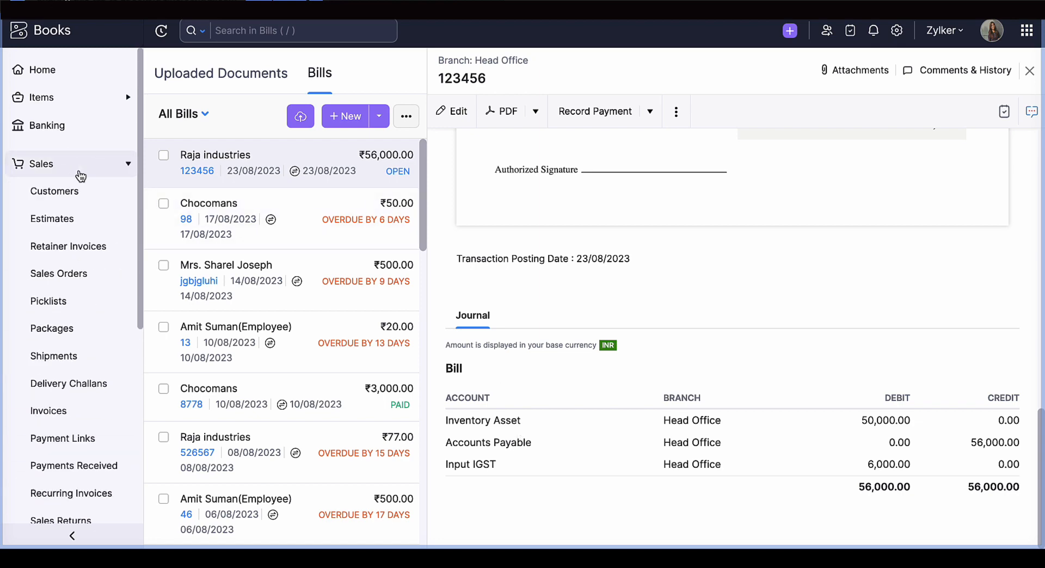
left_click(79, 410)
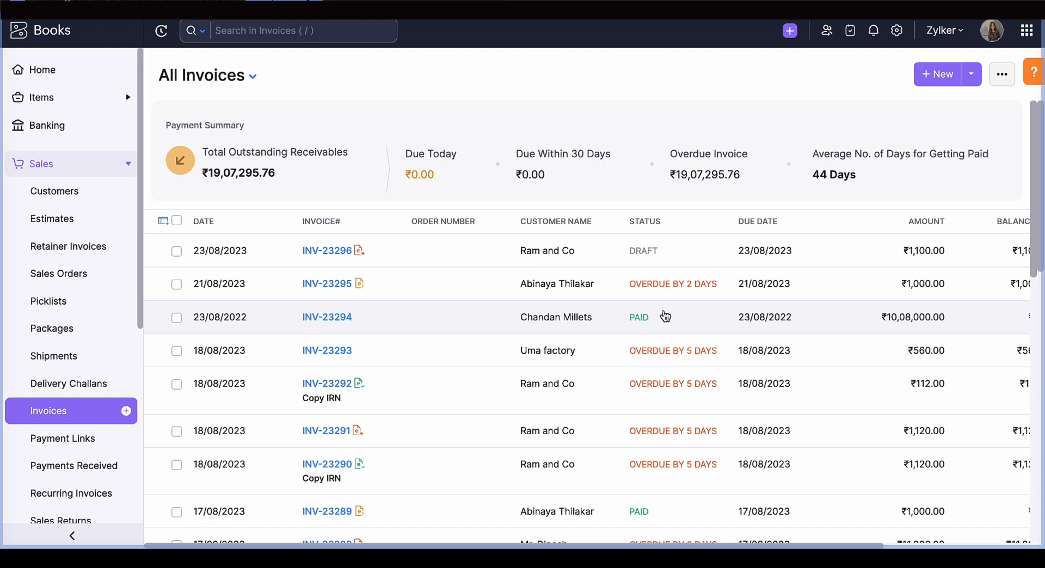
scroll(665, 317, "down", 1)
left_click(660, 252)
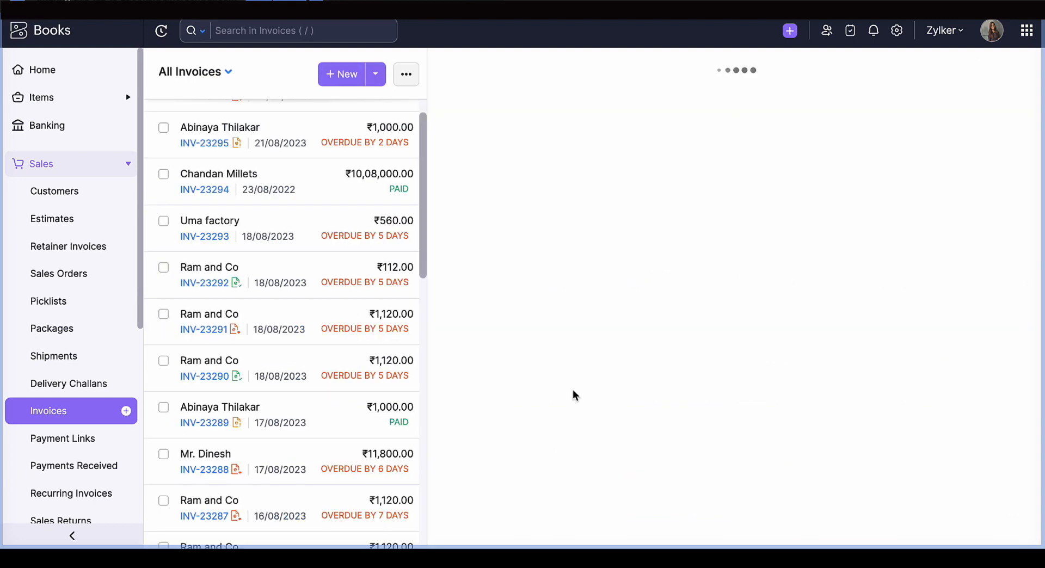
scroll(573, 390, "down", 8)
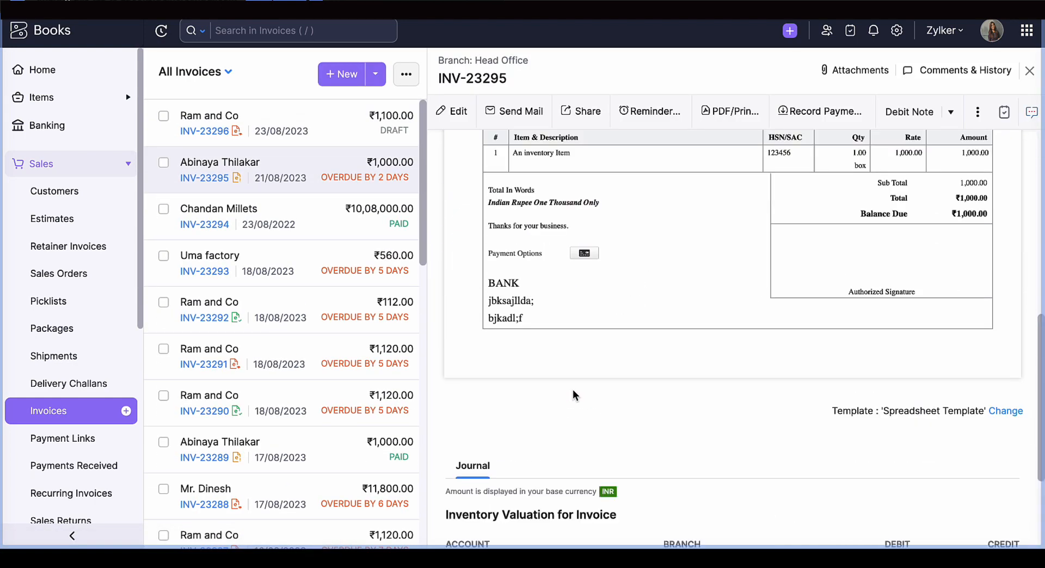
scroll(572, 390, "down", 3)
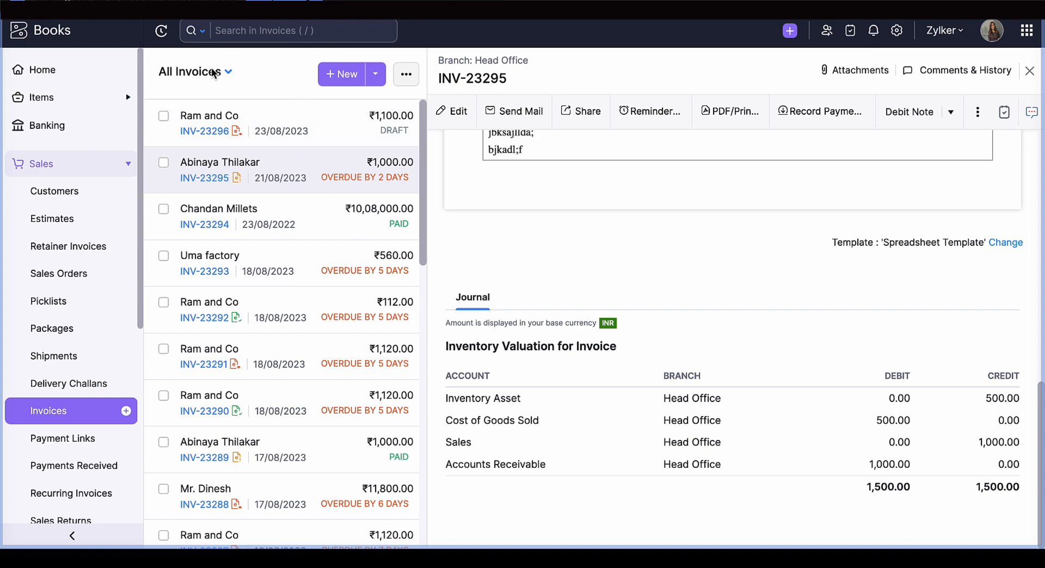
- Open the FIFO Cost Lot Tracking report and examine the Raja industries bill for Chips Pack-inventory item against its dispersed quantities
scroll(105, 349, "down", 8)
left_click(86, 348)
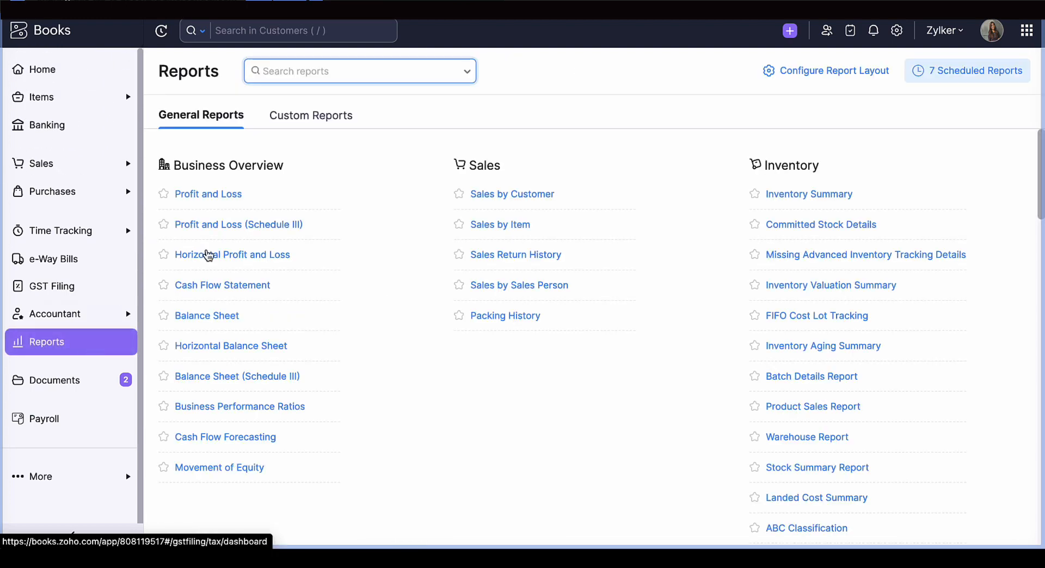
left_click(781, 318)
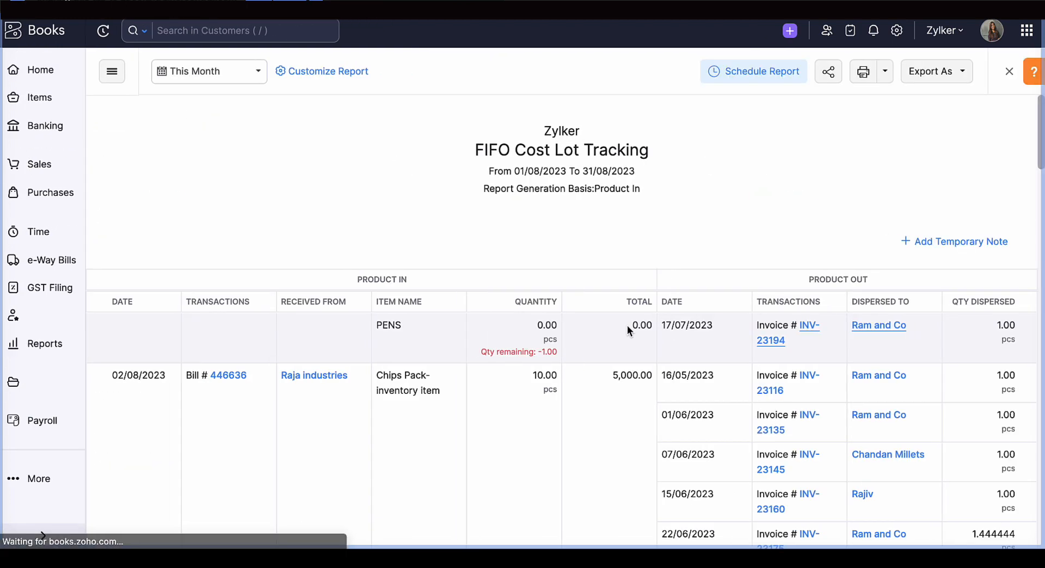
scroll(420, 364, "down", 3)
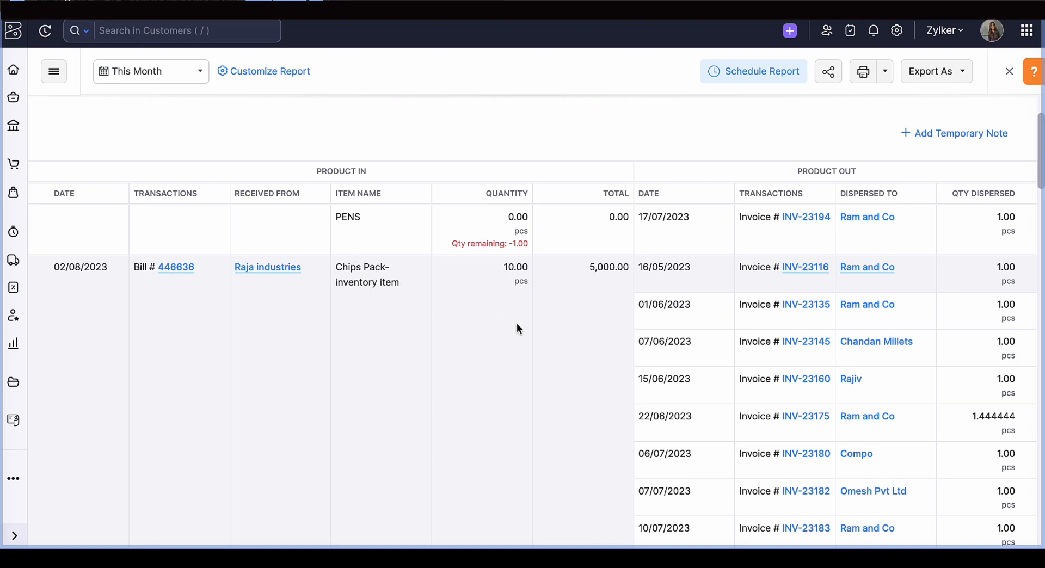
scroll(825, 305, "down", 2)
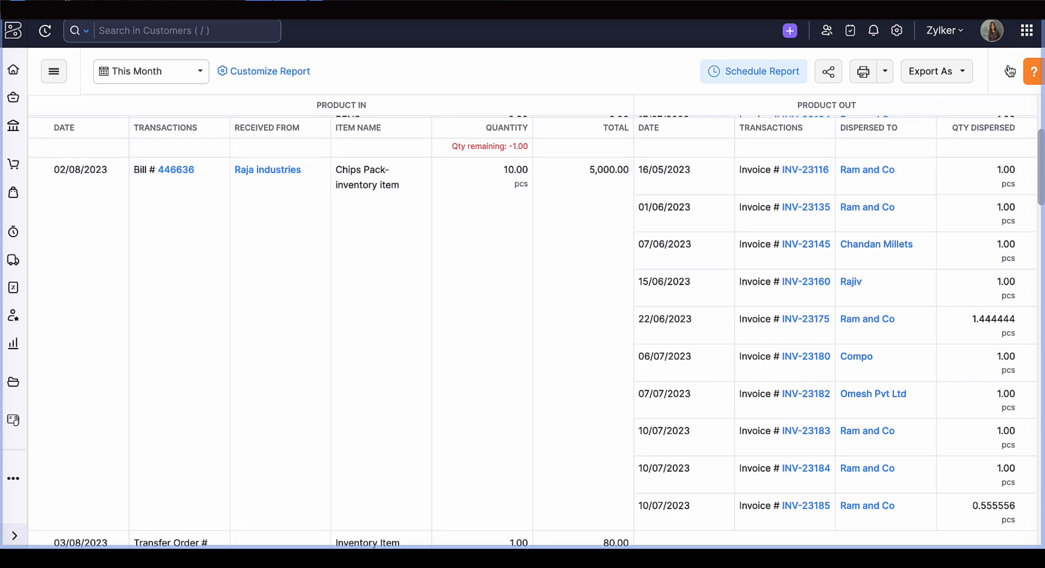
- Return to the Profit and Loss report and review the Cost of Goods Sold, Gross Profit and Operating Expense sections
left_click(1008, 72)
left_click(230, 193)
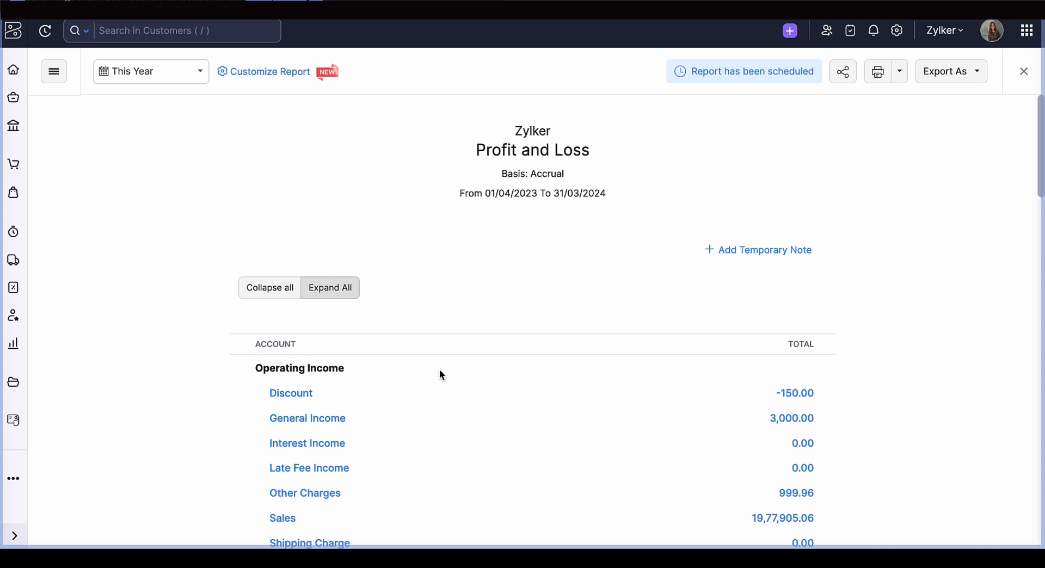
scroll(438, 373, "down", 5)
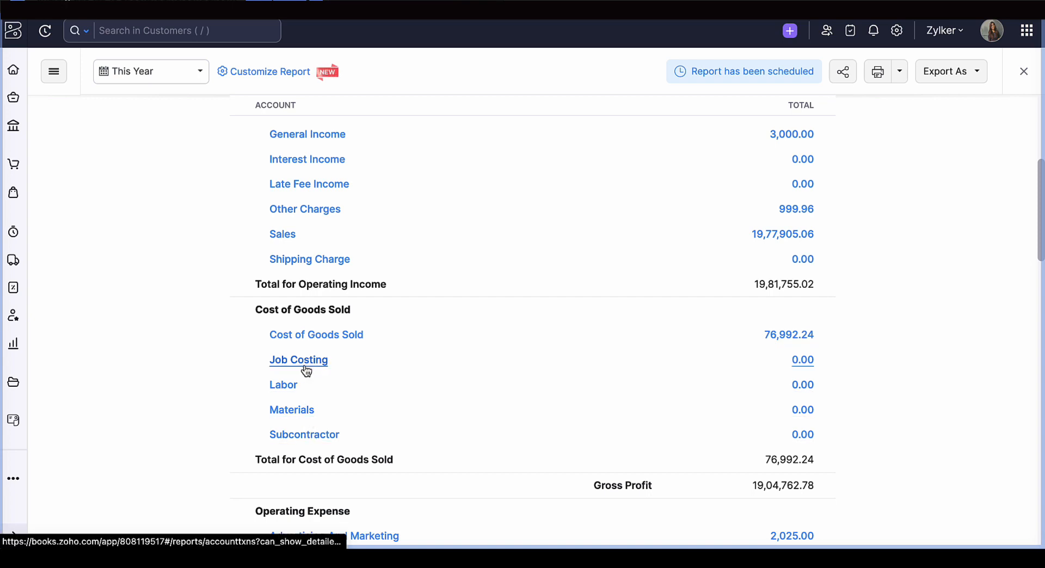
scroll(306, 370, "down", 1)
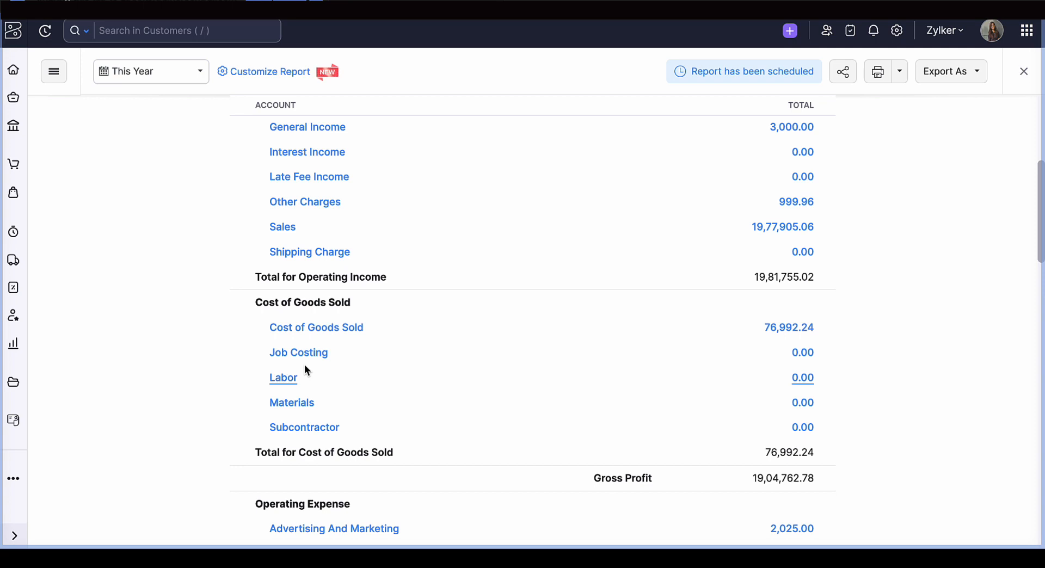
scroll(305, 367, "down", 5)
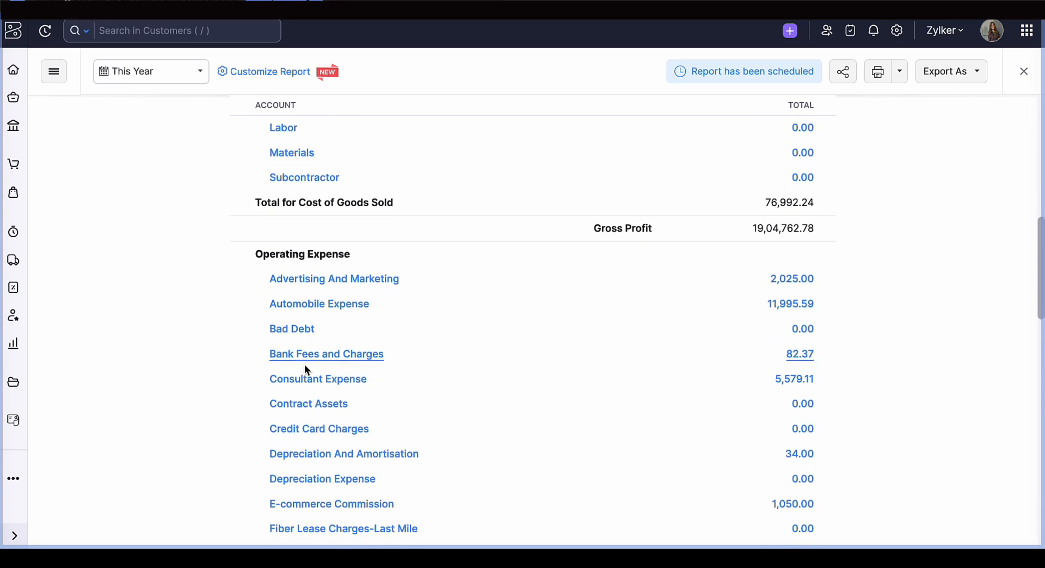
scroll(305, 370, "down", 3)
scroll(304, 370, "up", 1)
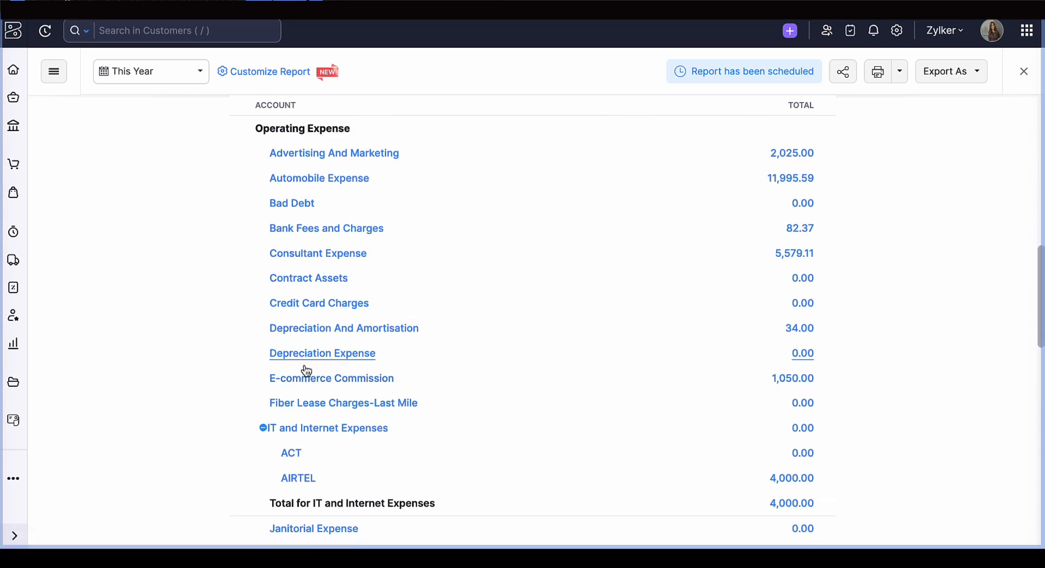
scroll(306, 371, "up", 1)
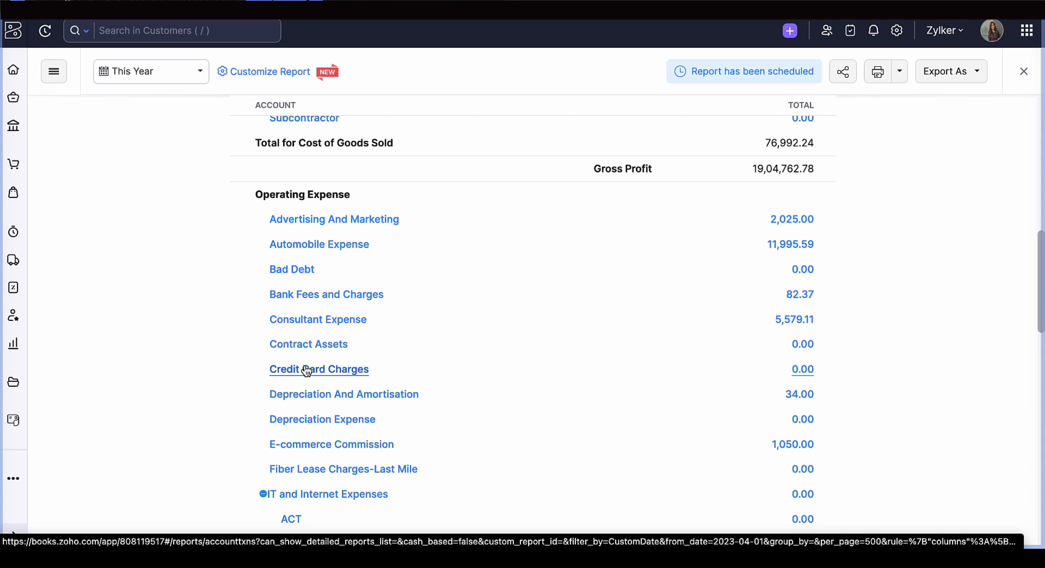
scroll(306, 370, "down", 2)
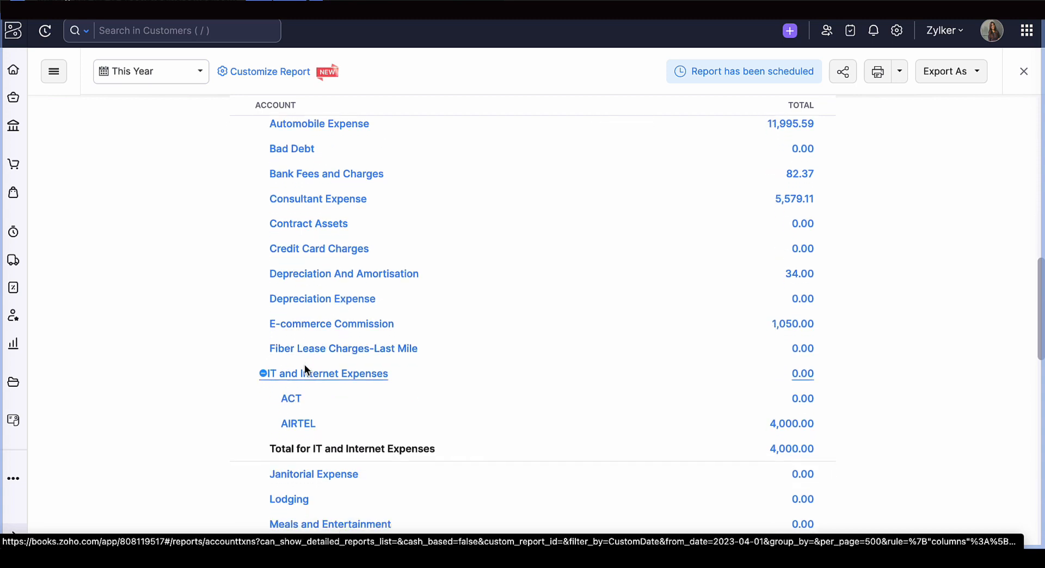
scroll(305, 365, "down", 2)
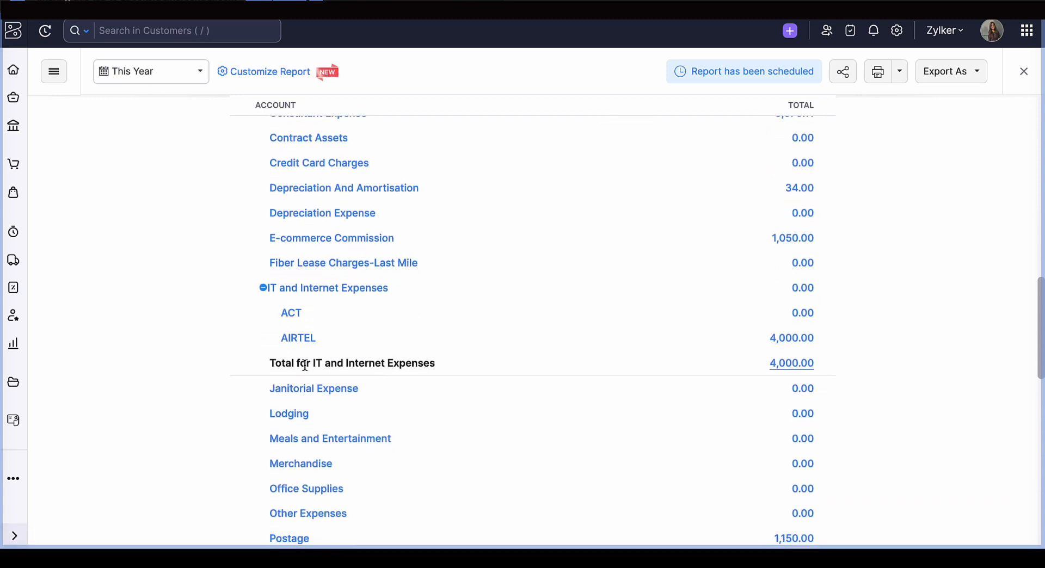
scroll(304, 364, "up", 1)
- Switch the Profit and Loss report period to Previous Year and review its income and expense accounts
left_click(155, 73)
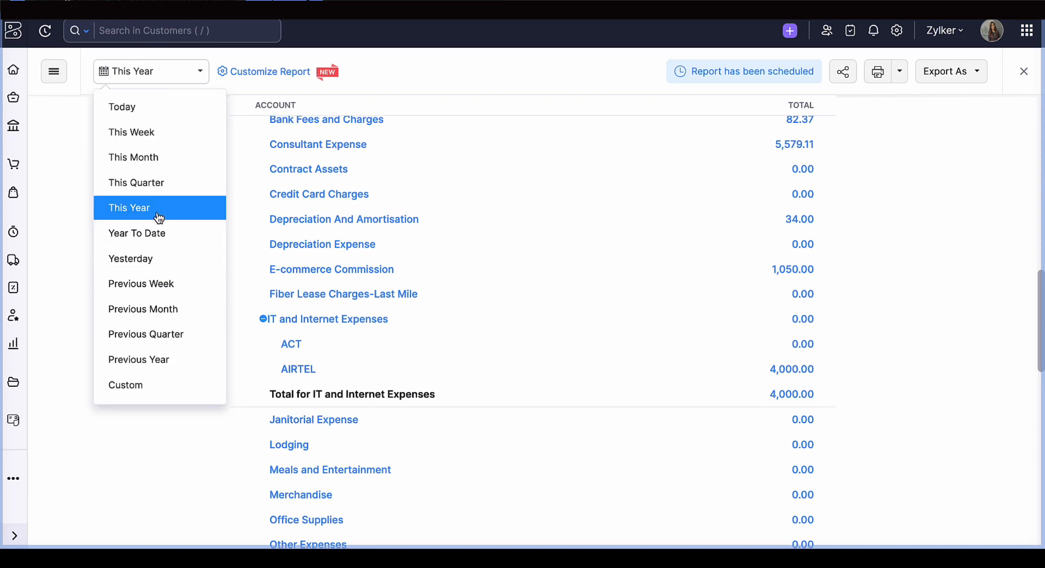
left_click(167, 359)
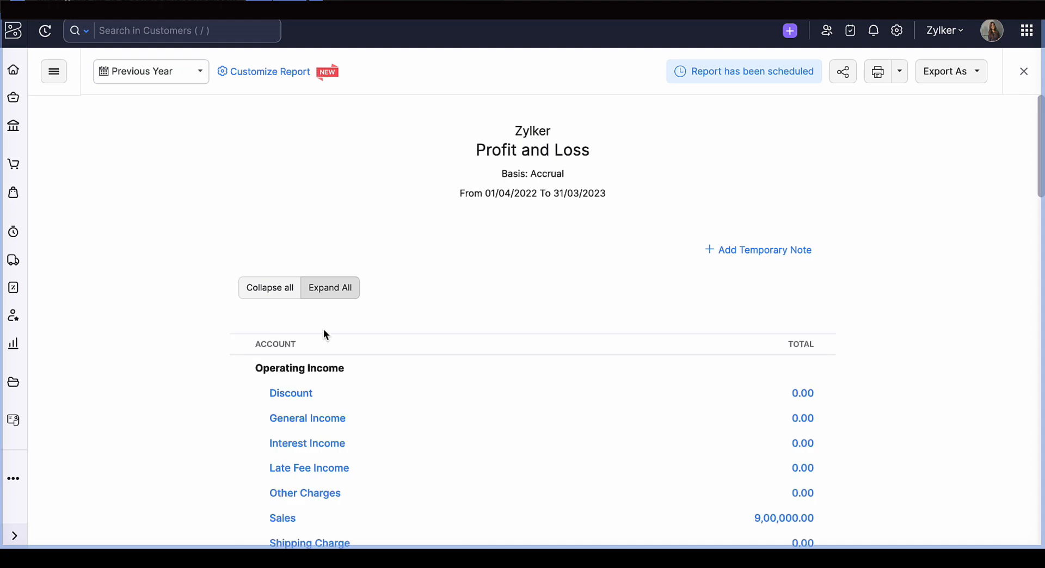
scroll(388, 329, "down", 5)
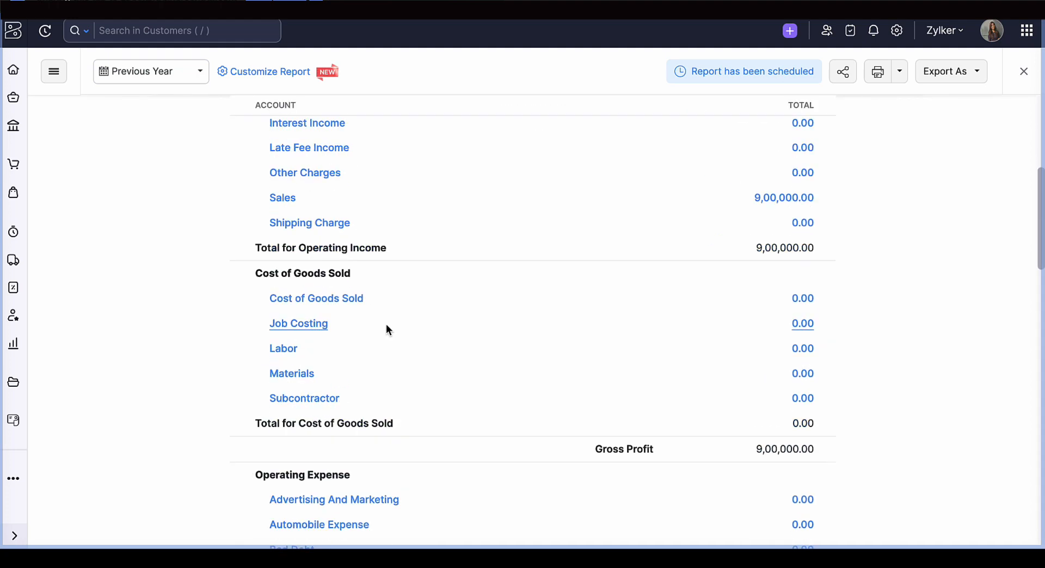
scroll(386, 325, "down", 4)
scroll(386, 326, "down", 6)
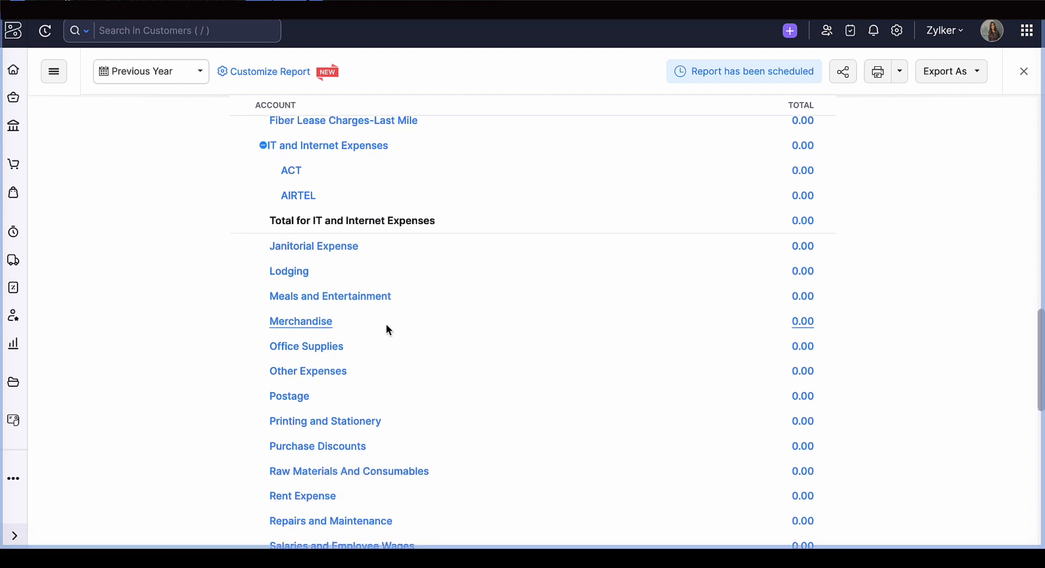
- Set the report period back to This Year and view the Purchase Discounts account's transactions
left_click(150, 77)
left_click(160, 210)
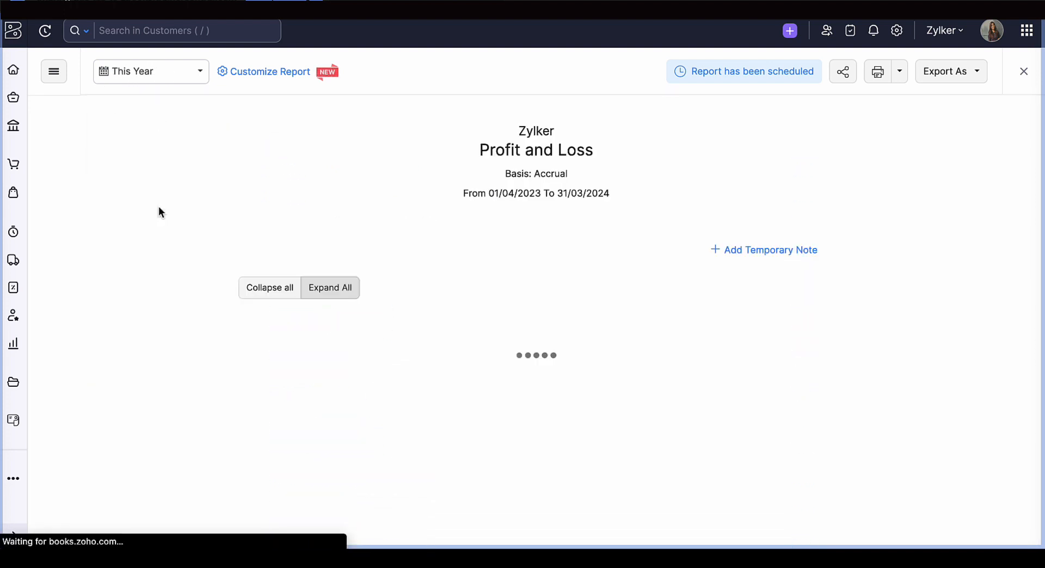
scroll(306, 288, "down", 20)
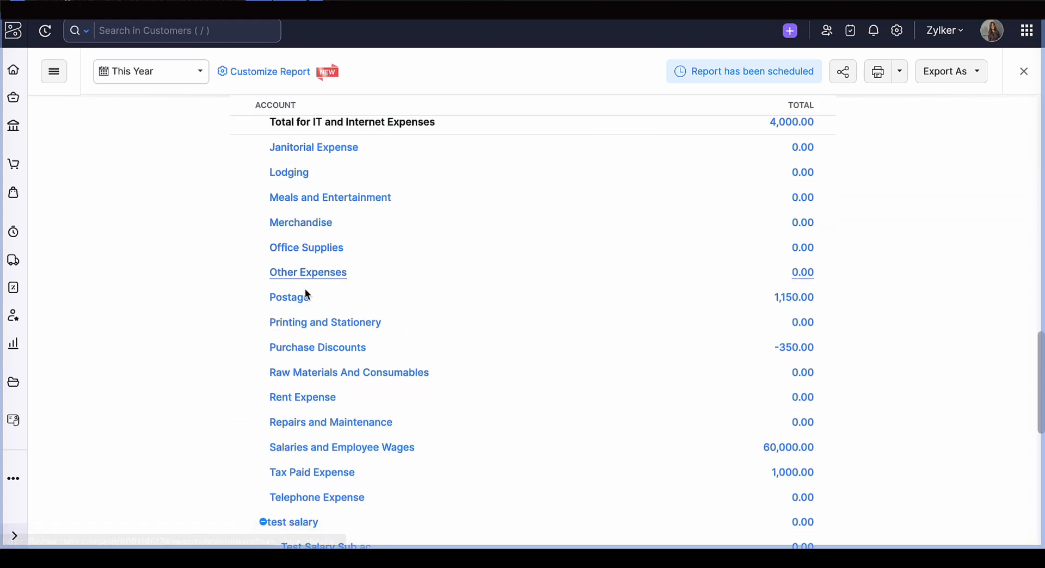
left_click(306, 353)
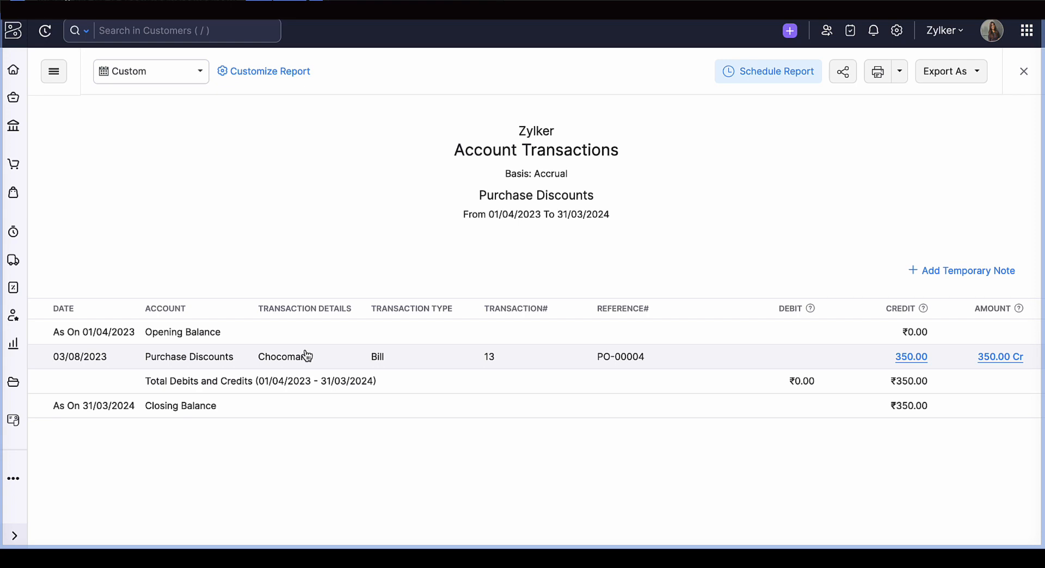
- Close the account transactions, reopen the Profit and Loss report and review it from Operating Expense through to Net Profit/Loss
left_click(1023, 72)
left_click(212, 194)
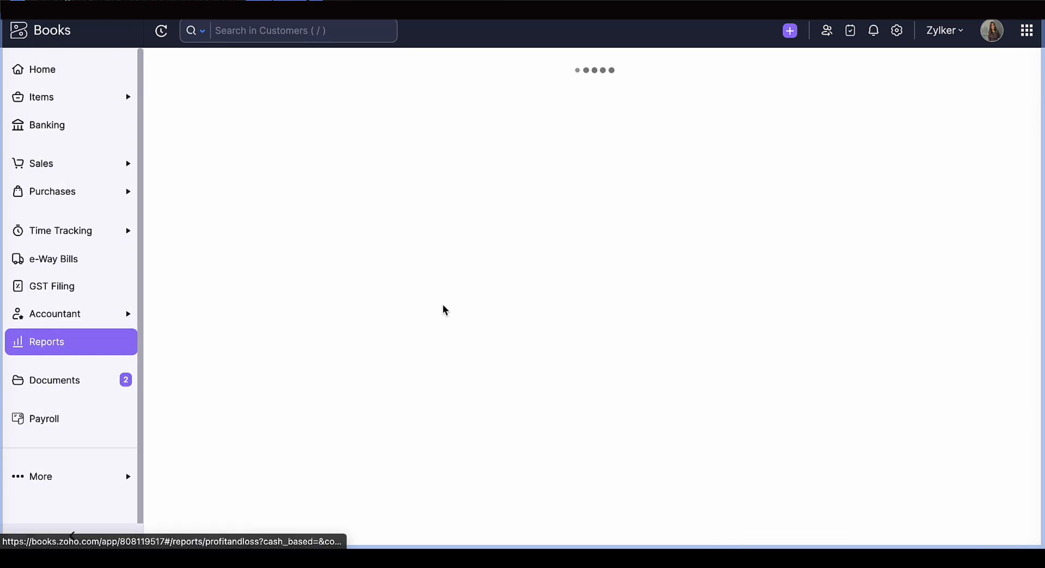
scroll(442, 309, "down", 20)
scroll(442, 309, "up", 3)
scroll(442, 309, "up", 4)
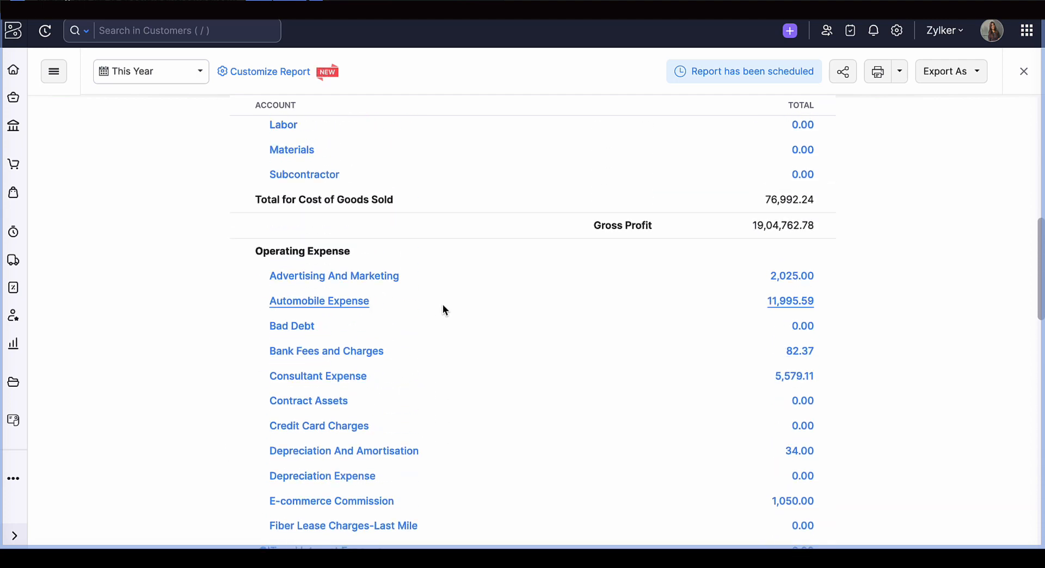
scroll(444, 310, "down", 9)
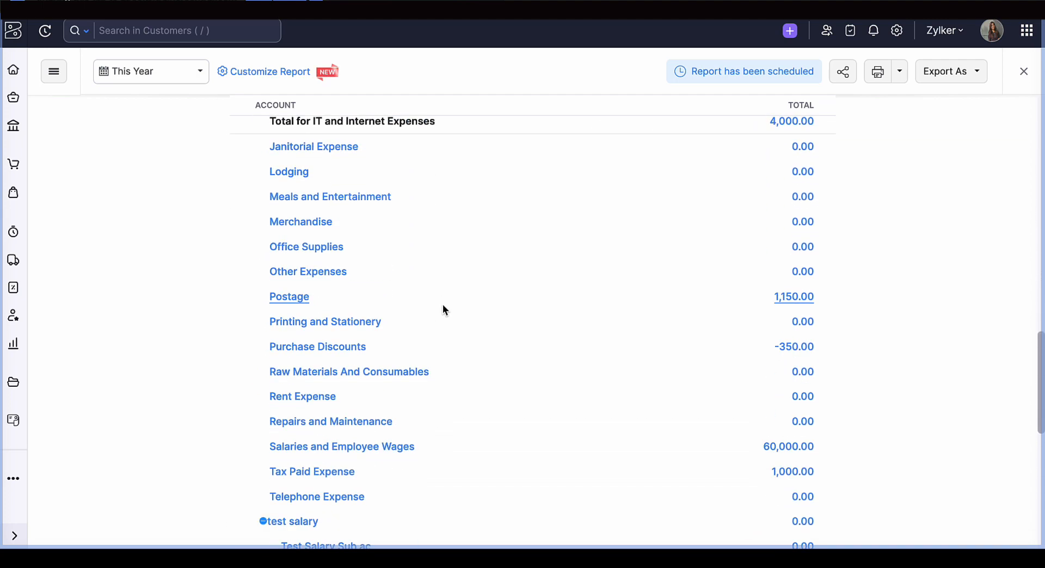
scroll(443, 309, "down", 10)
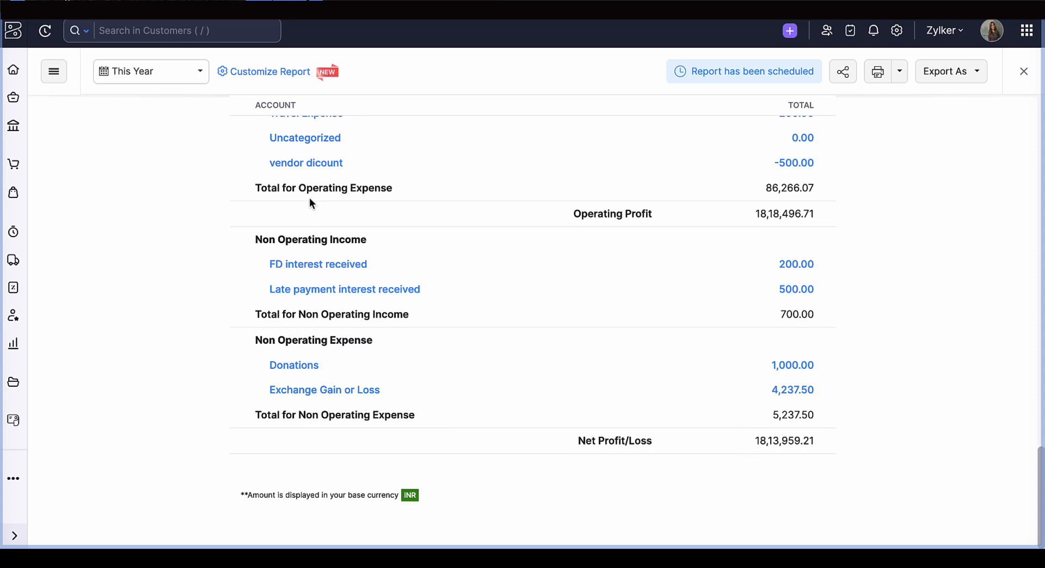
- Collapse all accounts in the Profit and Loss report and expand them again
scroll(310, 203, "up", 15)
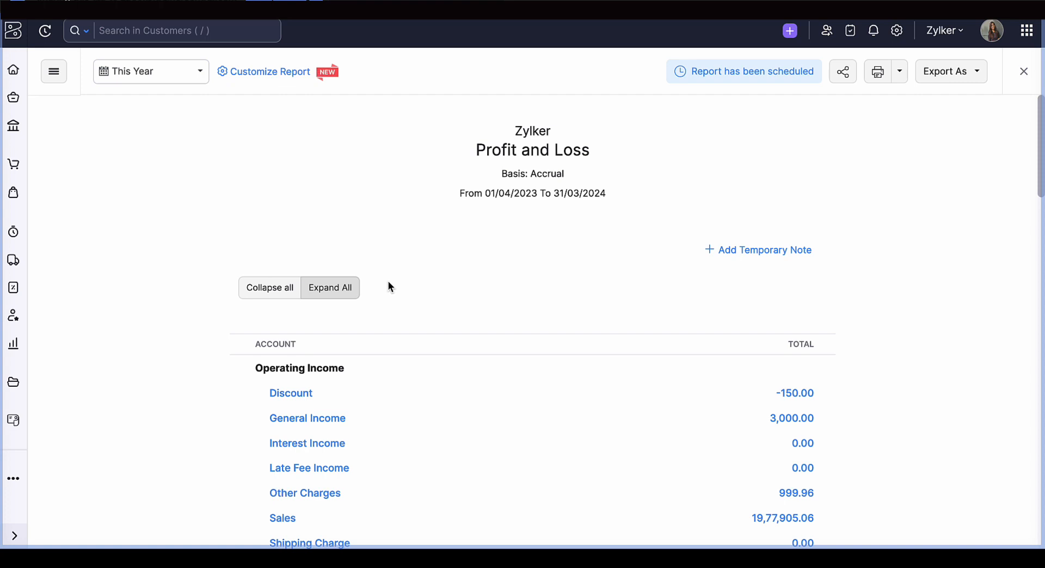
left_click(267, 297)
left_click(317, 299)
scroll(306, 351, "down", 3)
scroll(306, 348, "up", 2)
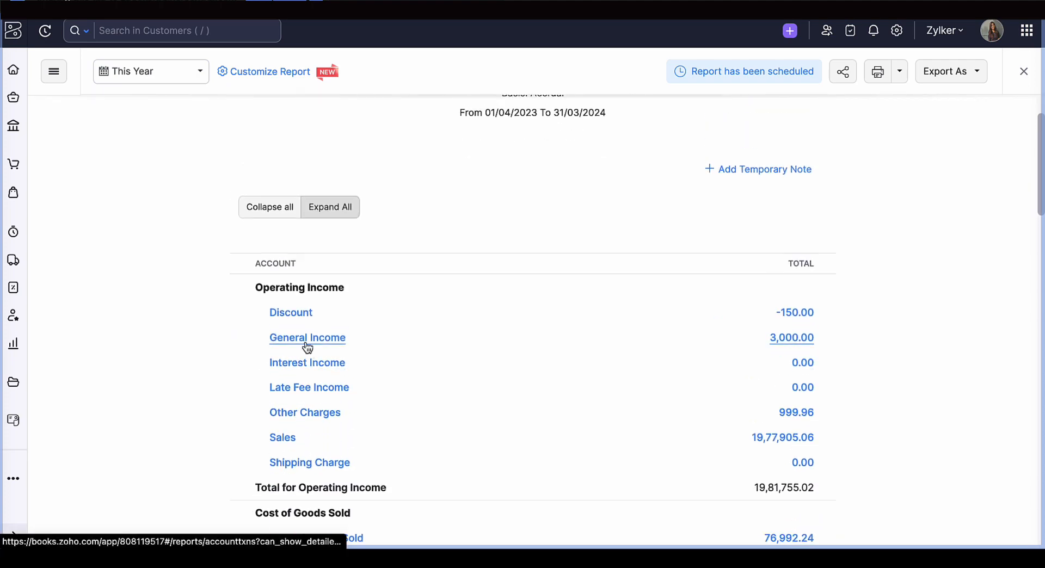
- Collapse all sub-accounts in the Profit and Loss report and examine the IT and Internet Expenses parent account
left_click(270, 214)
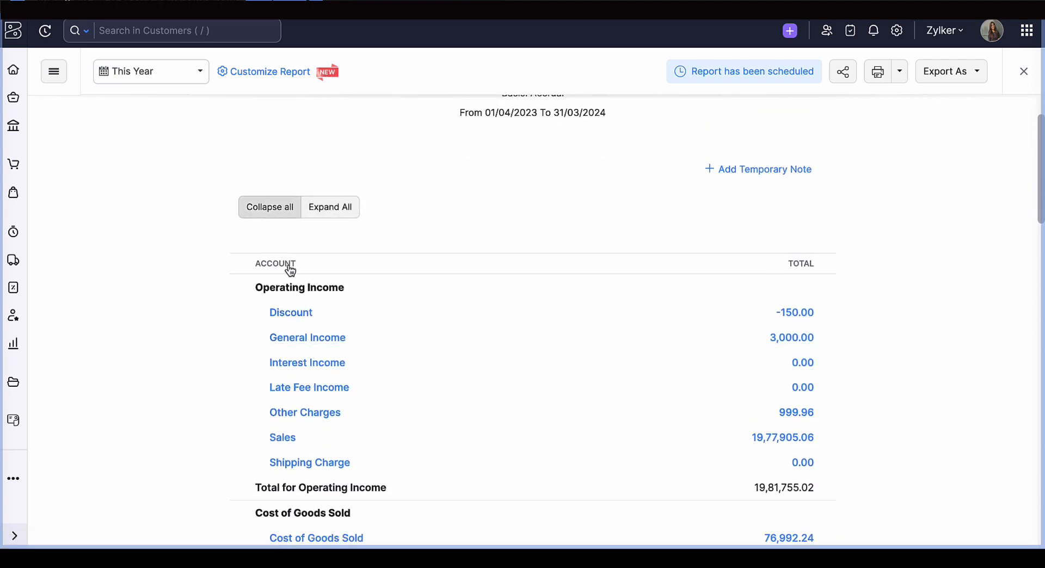
scroll(290, 271, "down", 4)
scroll(290, 270, "down", 3)
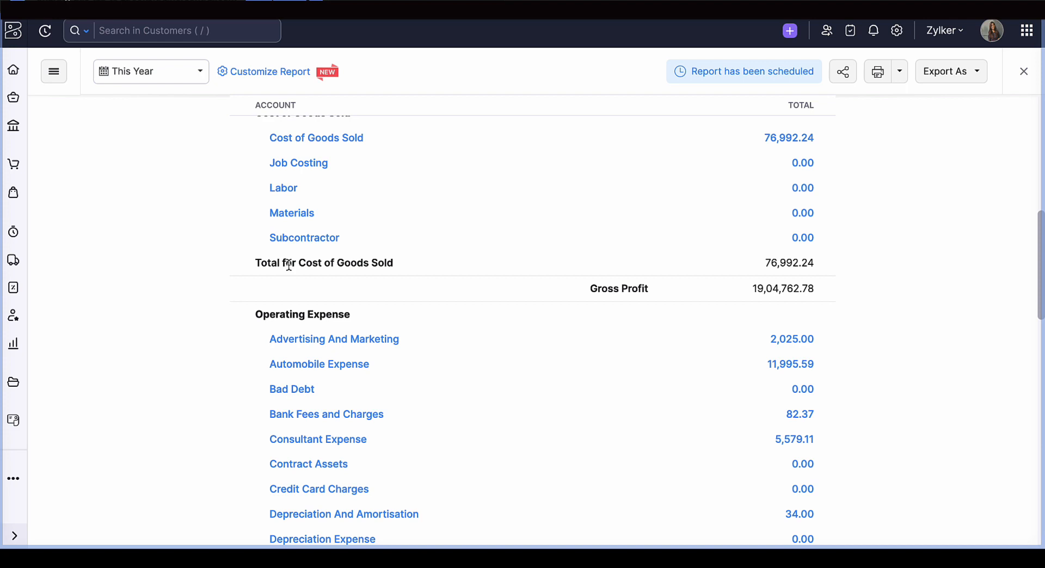
scroll(289, 265, "down", 5)
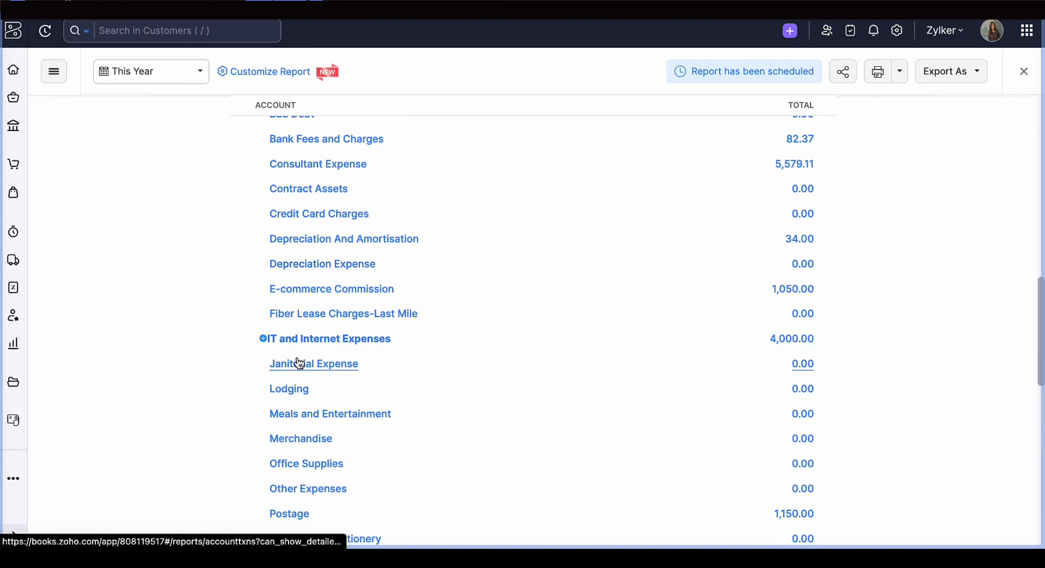
scroll(295, 343, "up", 4)
scroll(296, 347, "down", 3)
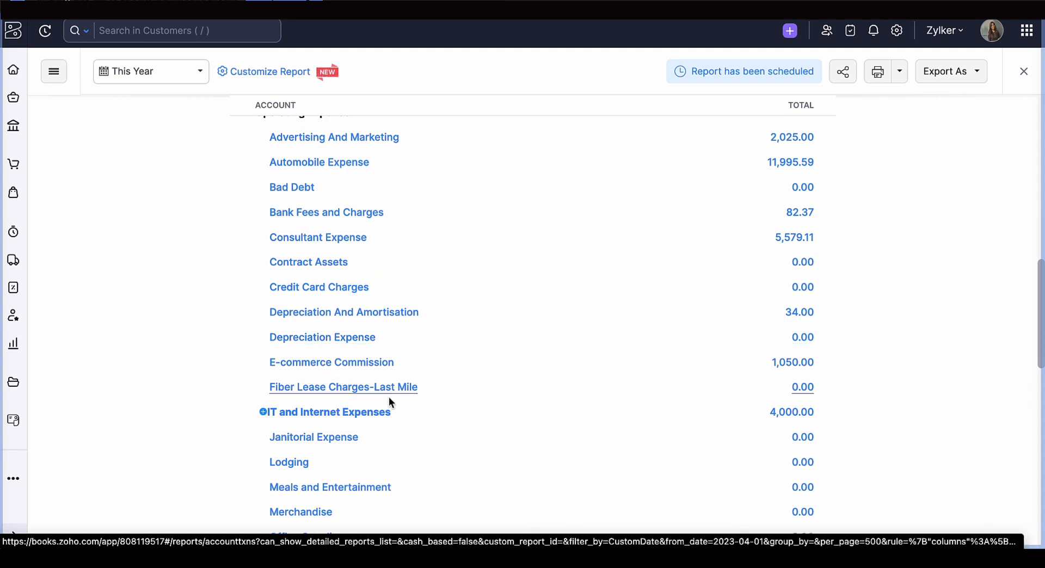
scroll(389, 397, "down", 2)
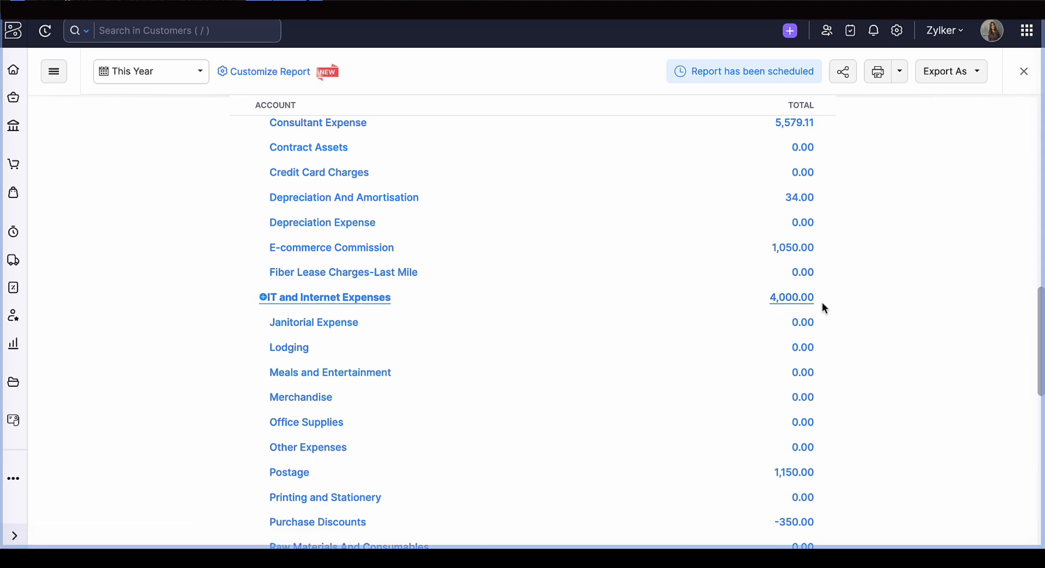
- Expand all sub-accounts in the Profit and Loss report, examine those under IT and Internet Expenses, and collapse them again
scroll(823, 304, "up", 10)
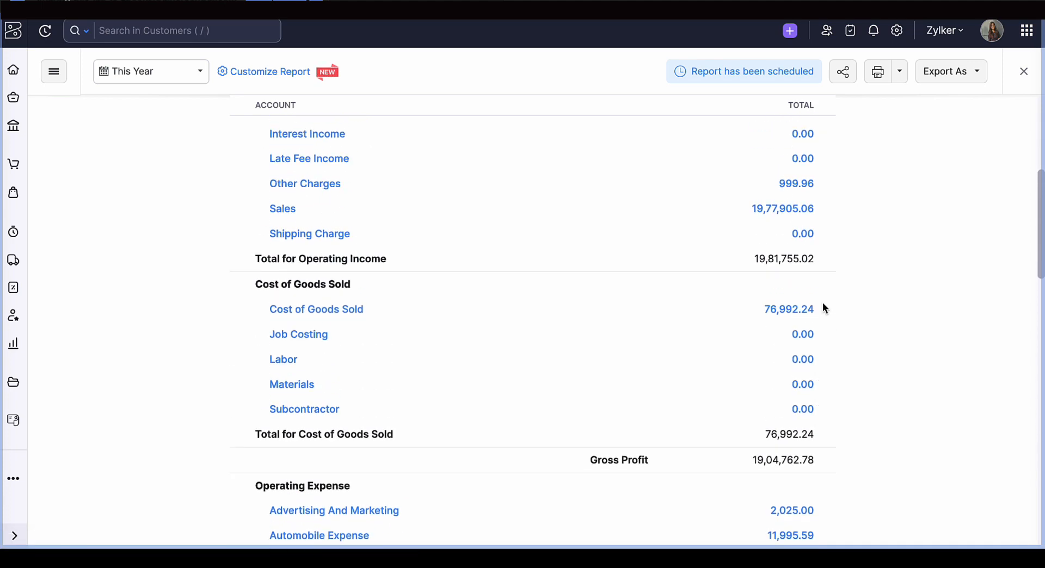
scroll(824, 309, "up", 2)
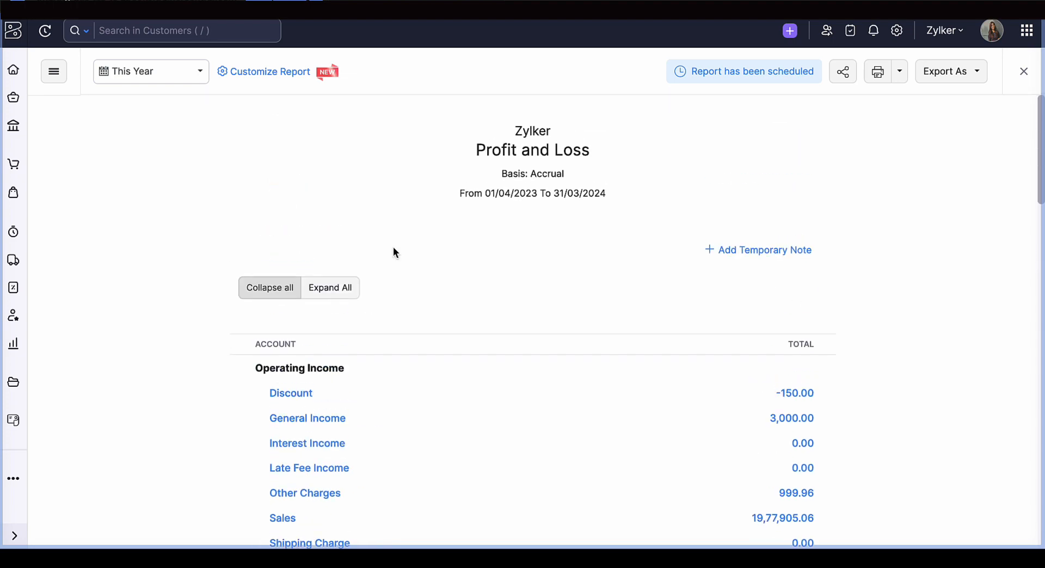
left_click(335, 289)
scroll(423, 330, "down", 8)
scroll(423, 330, "down", 4)
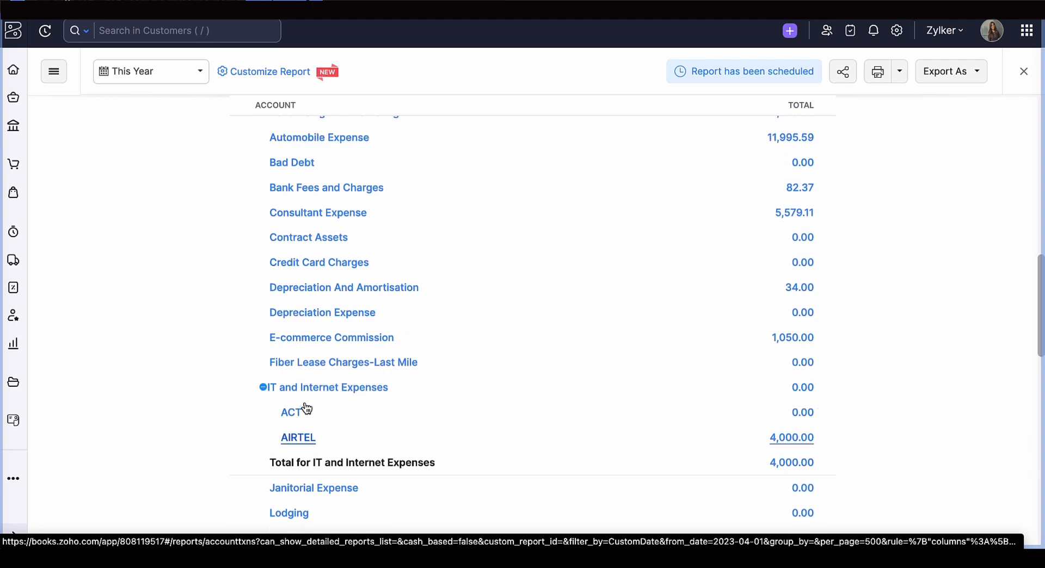
scroll(306, 405, "up", 10)
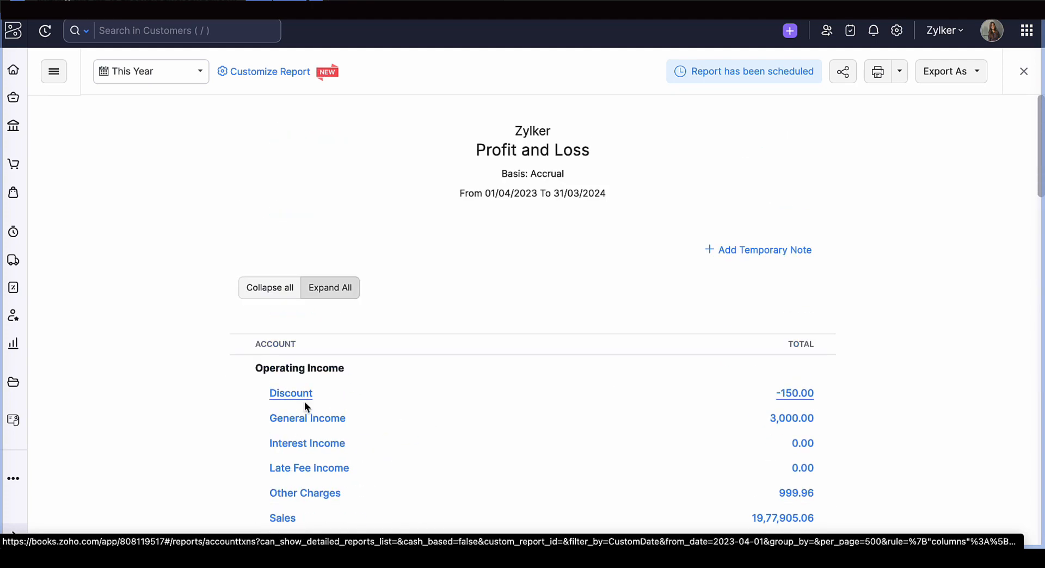
left_click(277, 293)
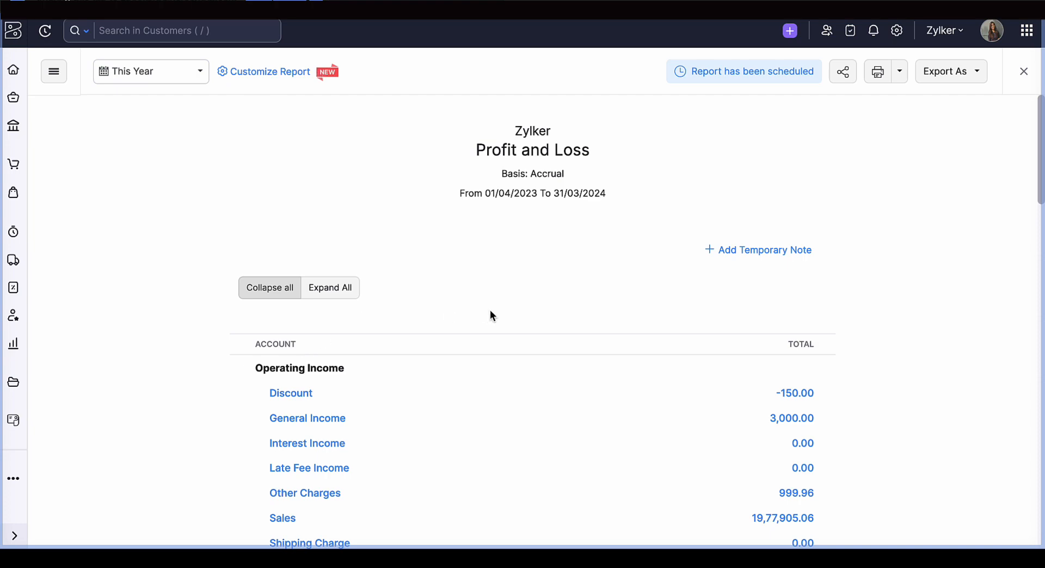
left_click(717, 249)
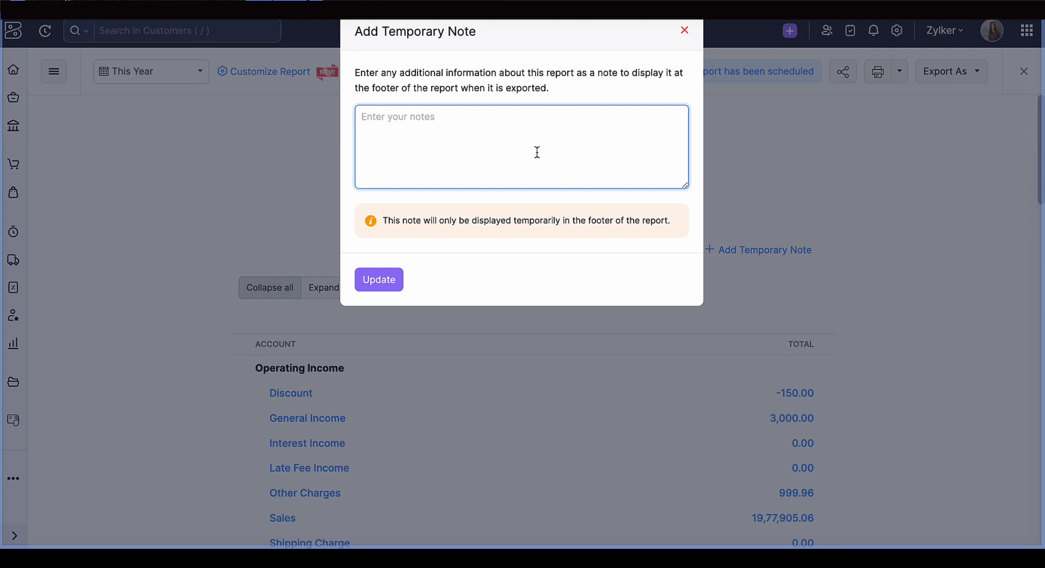
type("This p")
key("BackSpace")
key("BackSpace")
key("BackSpace")
key("BackSpace")
key("BackSpace")
key("BackSpace")
left_click(685, 30)
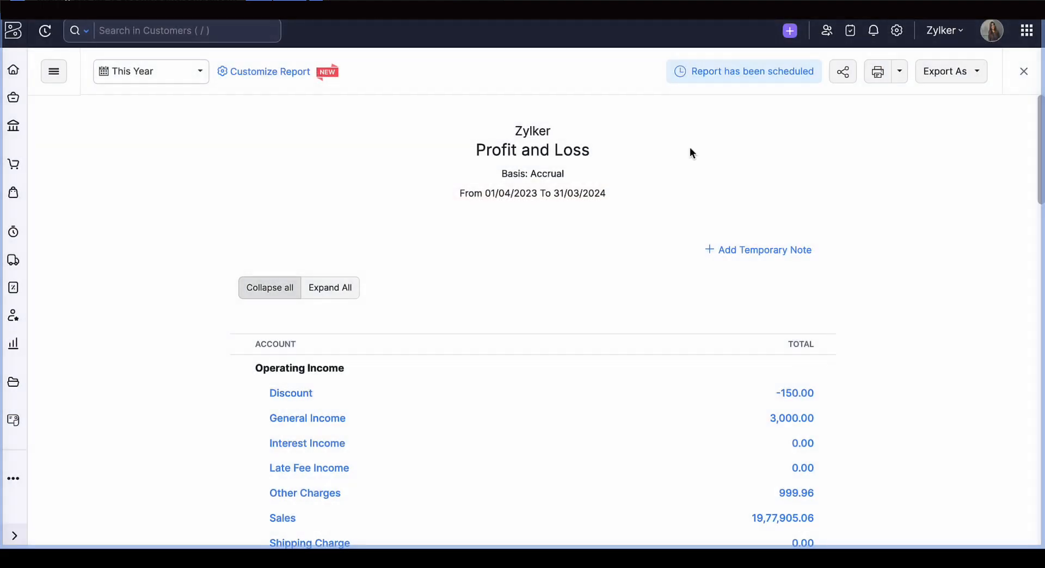
- Review the collapsed Profit and Loss report through to Net Profit/Loss and view the Discount account's transactions
scroll(689, 147, "down", 2)
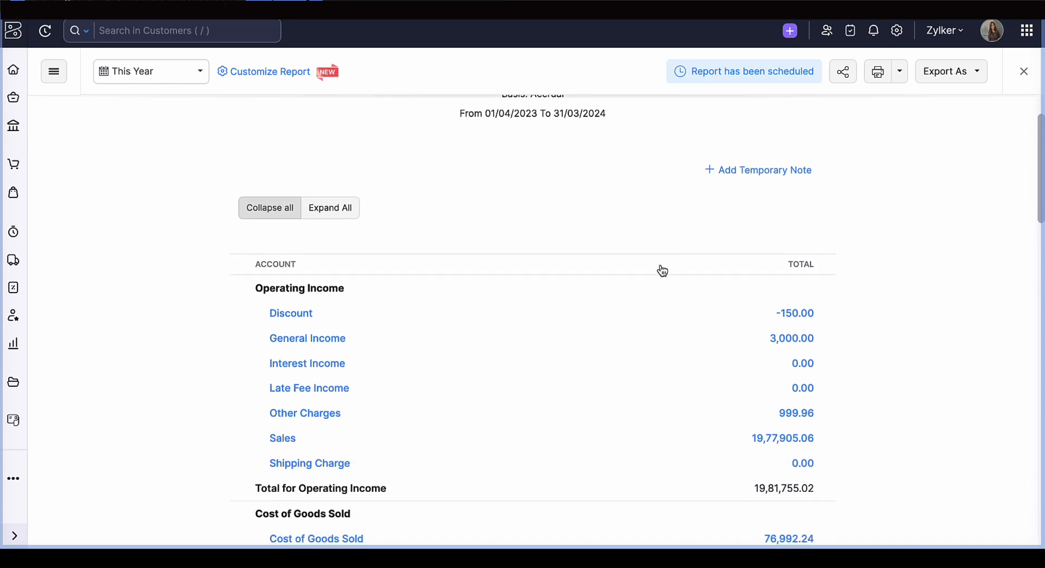
scroll(662, 271, "down", 8)
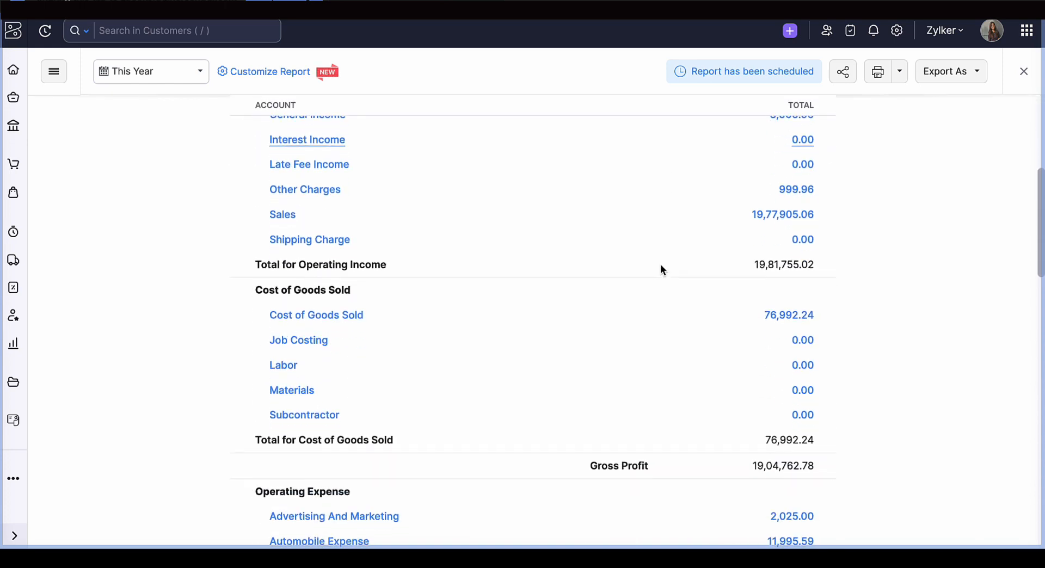
scroll(661, 269, "down", 15)
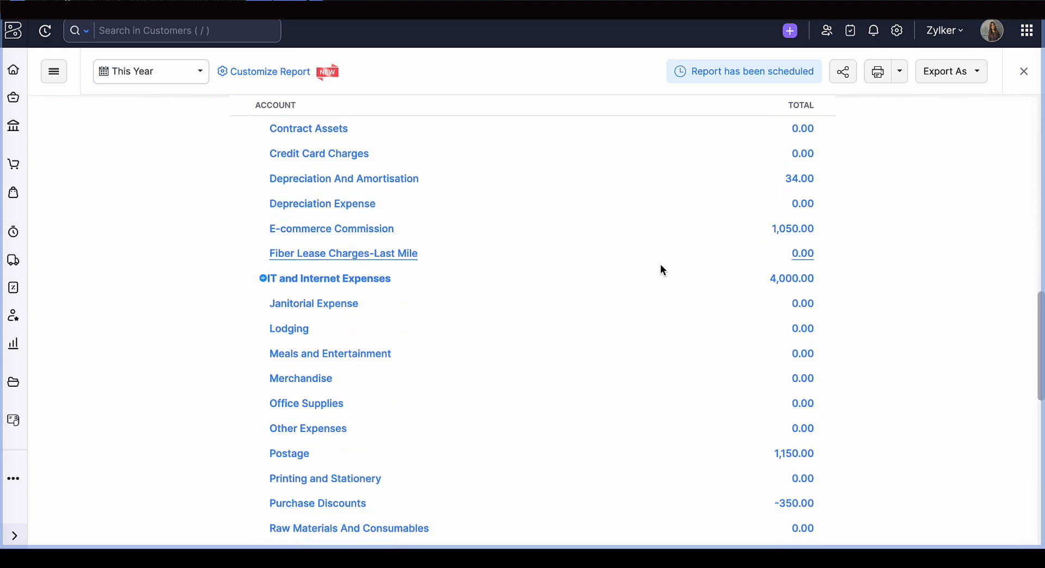
scroll(661, 266, "down", 4)
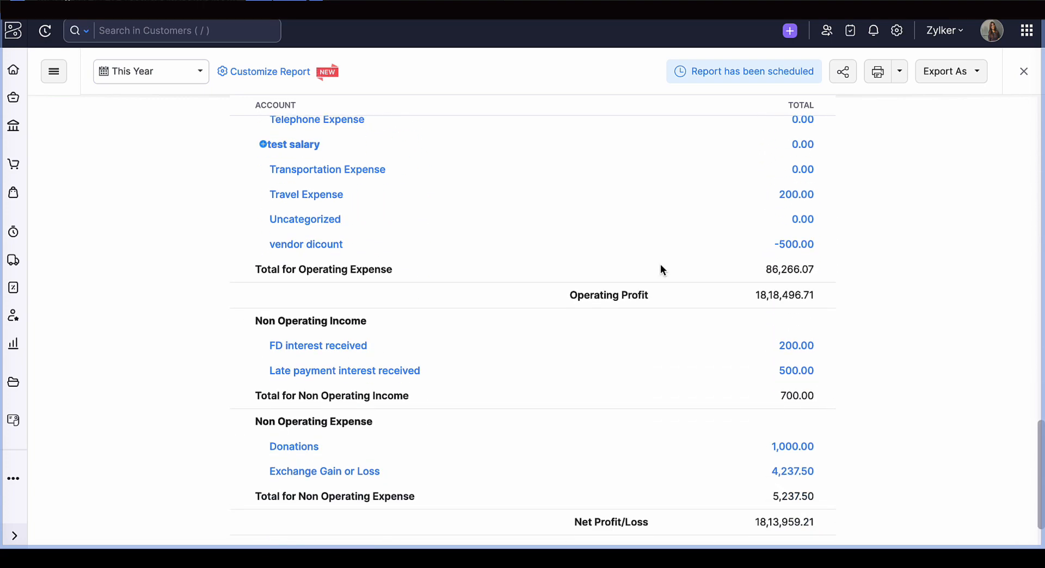
scroll(661, 266, "down", 1)
scroll(661, 269, "up", 20)
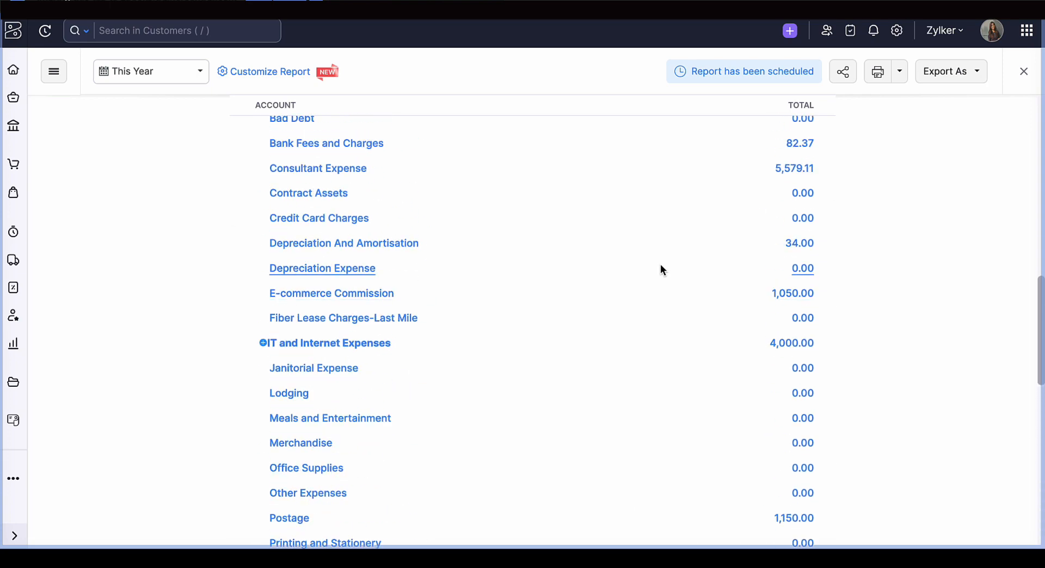
scroll(661, 270, "up", 3)
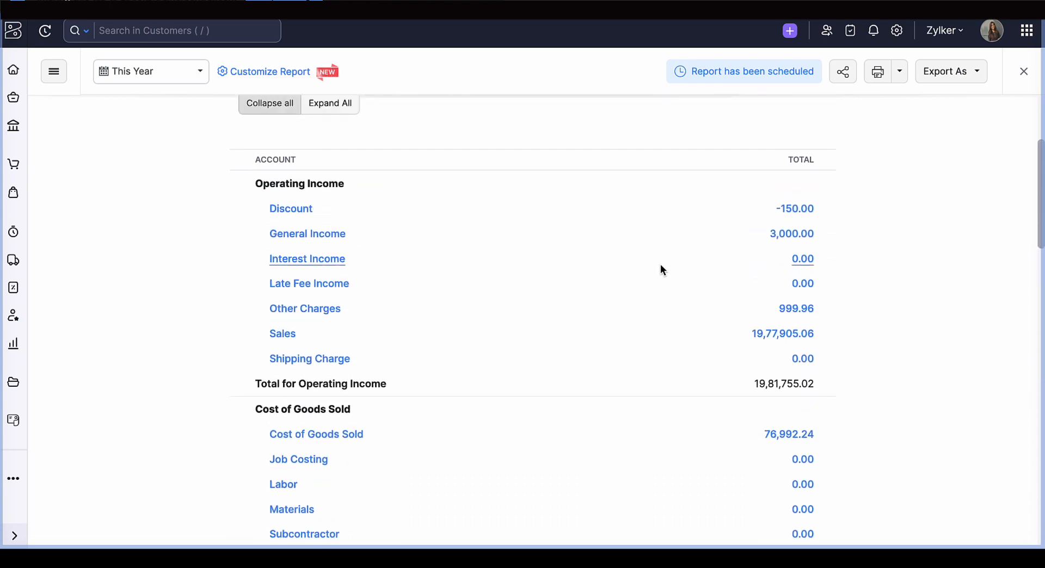
left_click(301, 212)
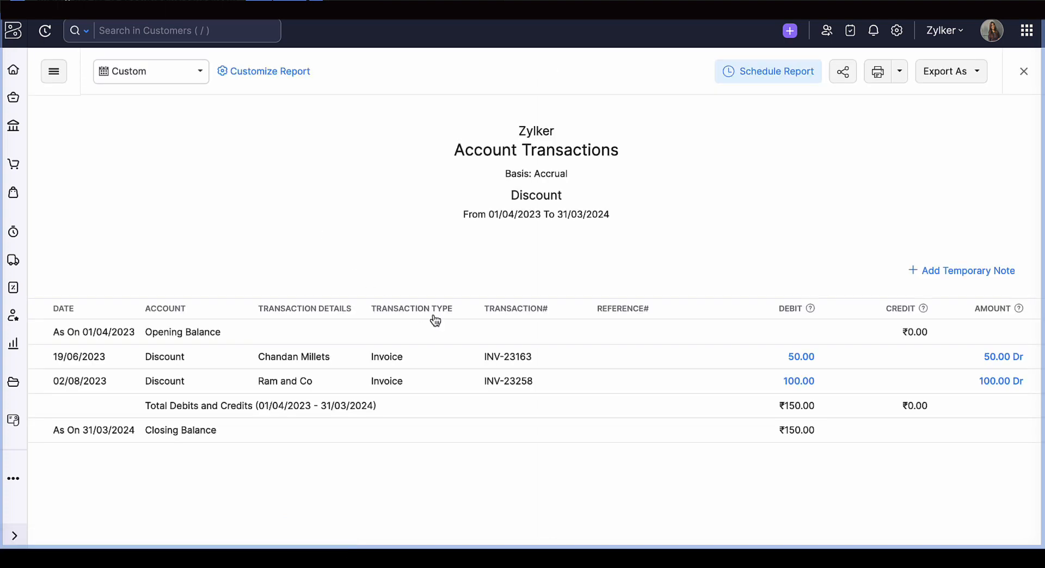
- Close the Discount account's transactions, reopen the Profit and Loss report and review it from Operating Income to Net Profit/Loss
left_click(1025, 72)
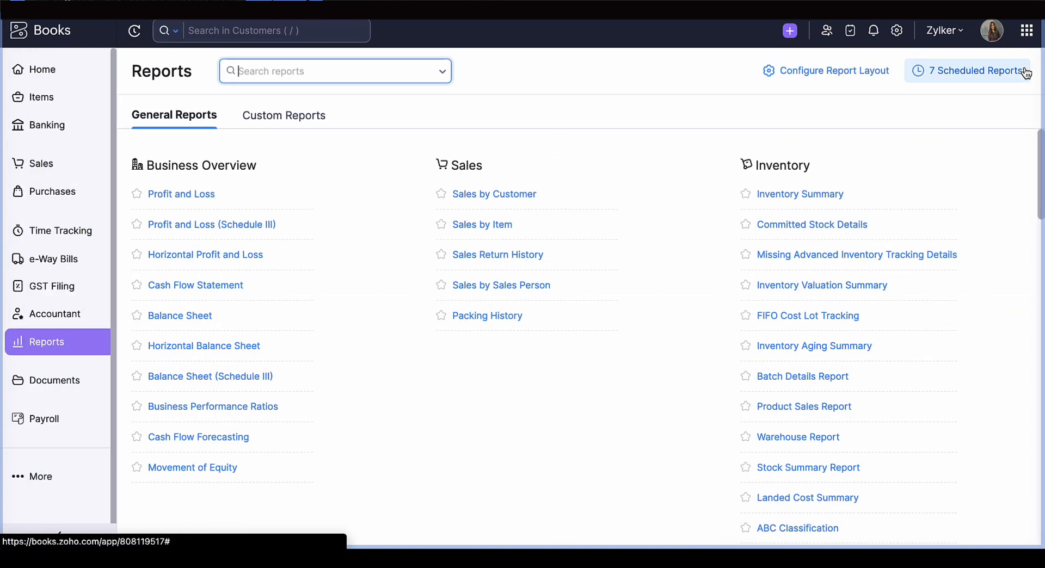
left_click(194, 196)
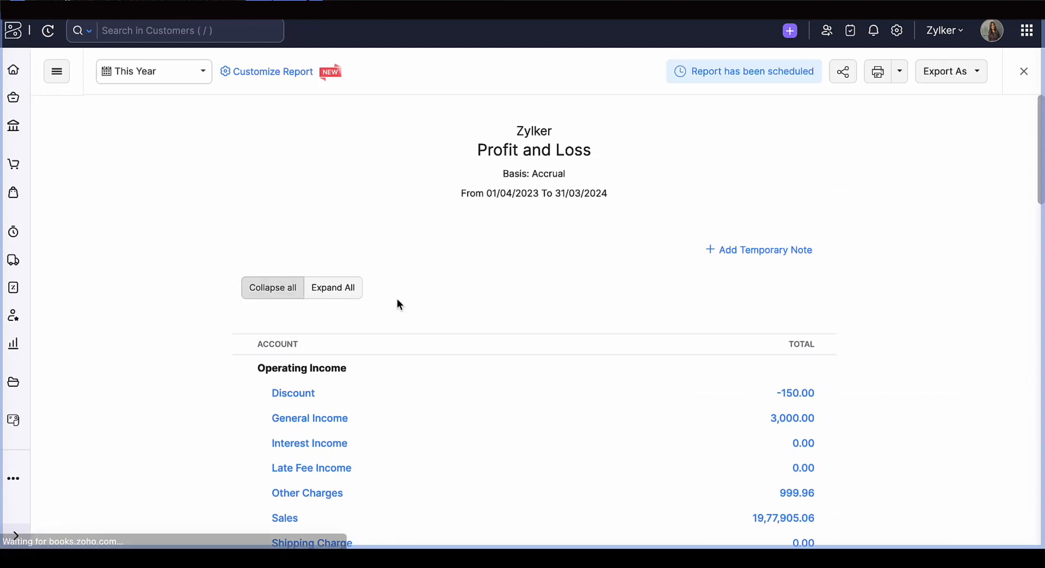
scroll(412, 389, "down", 4)
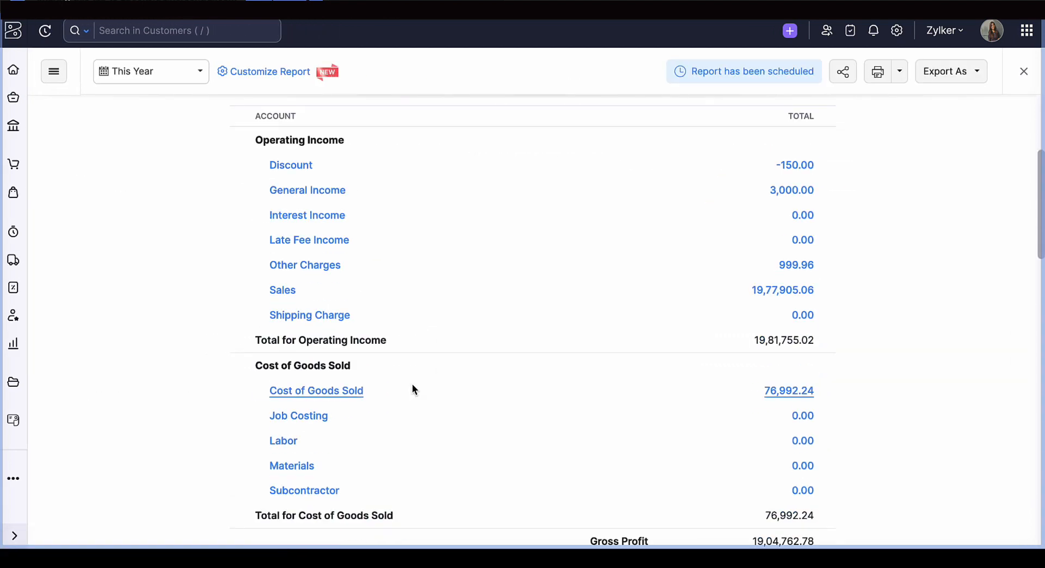
scroll(413, 386, "down", 2)
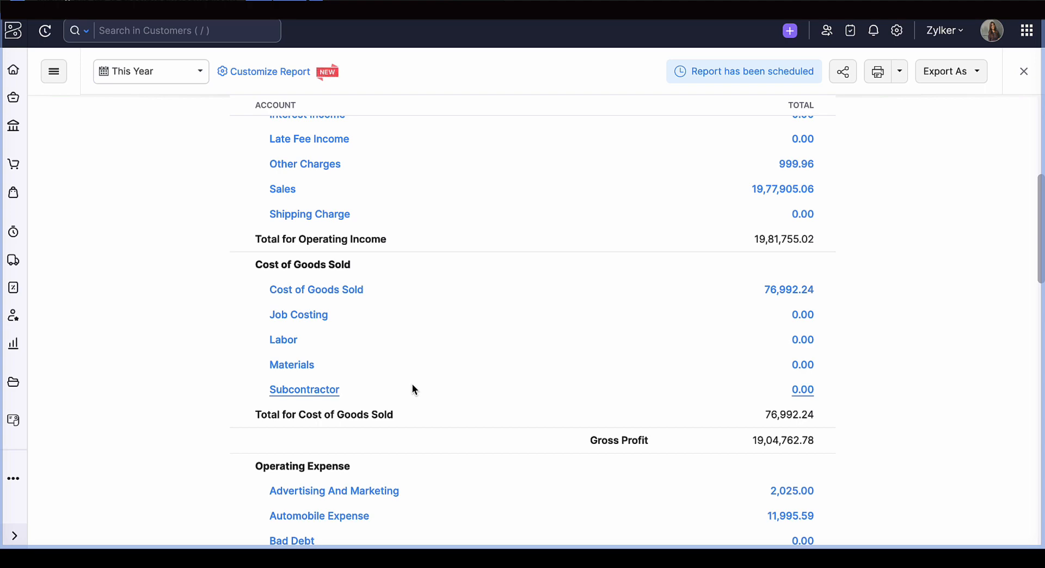
scroll(412, 389, "down", 10)
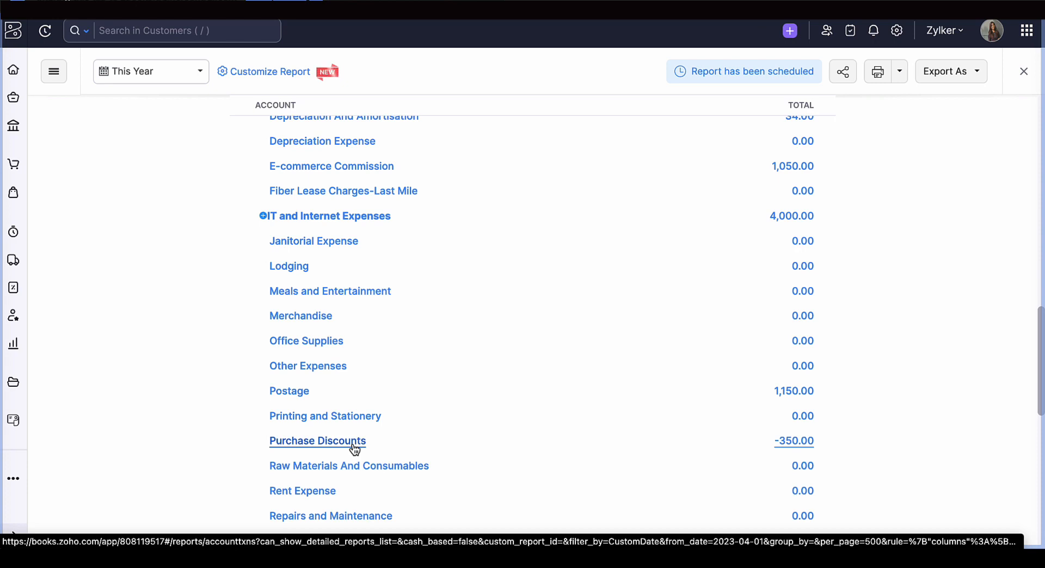
scroll(354, 448, "down", 10)
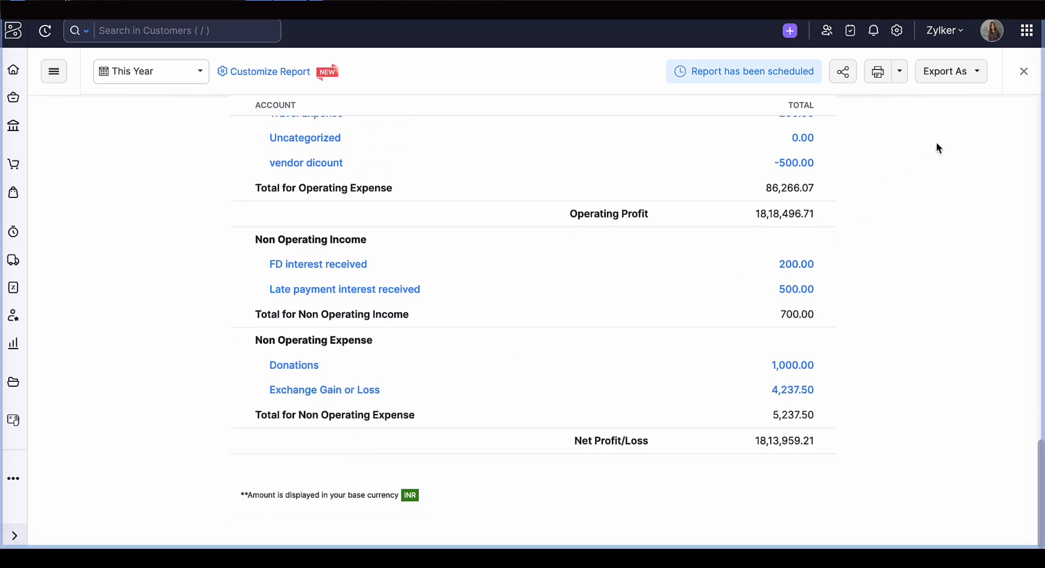
- Close the Profit and Loss report, open the Horizontal Profit and Loss report and review its Expense and Income sides
left_click(1021, 75)
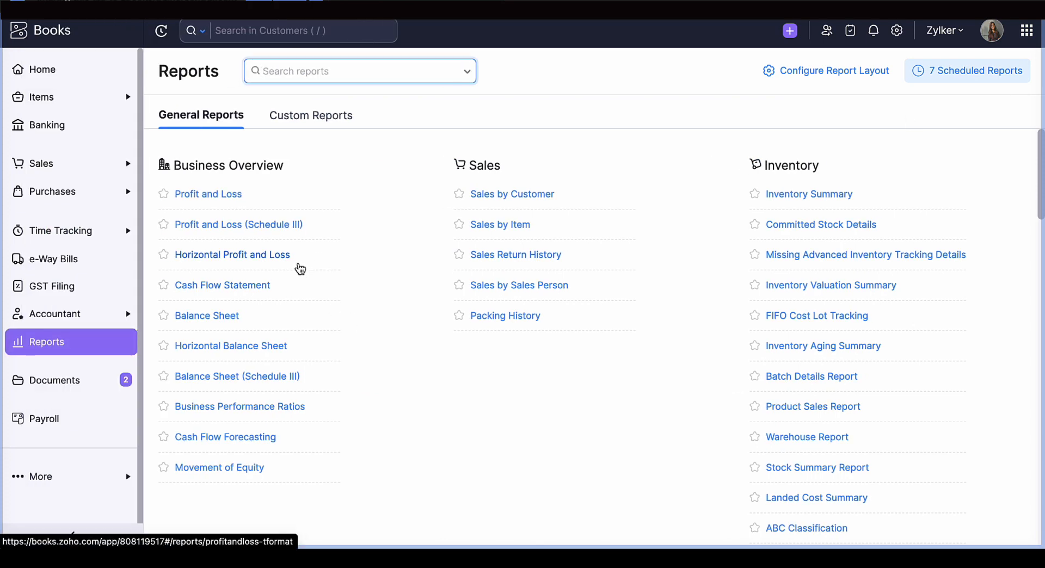
left_click(291, 262)
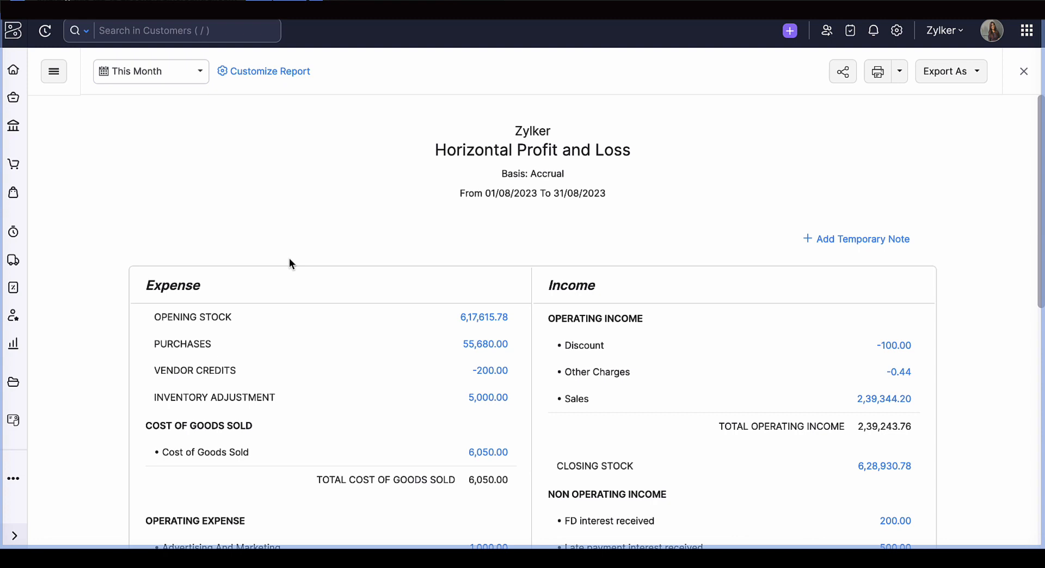
scroll(290, 262, "down", 3)
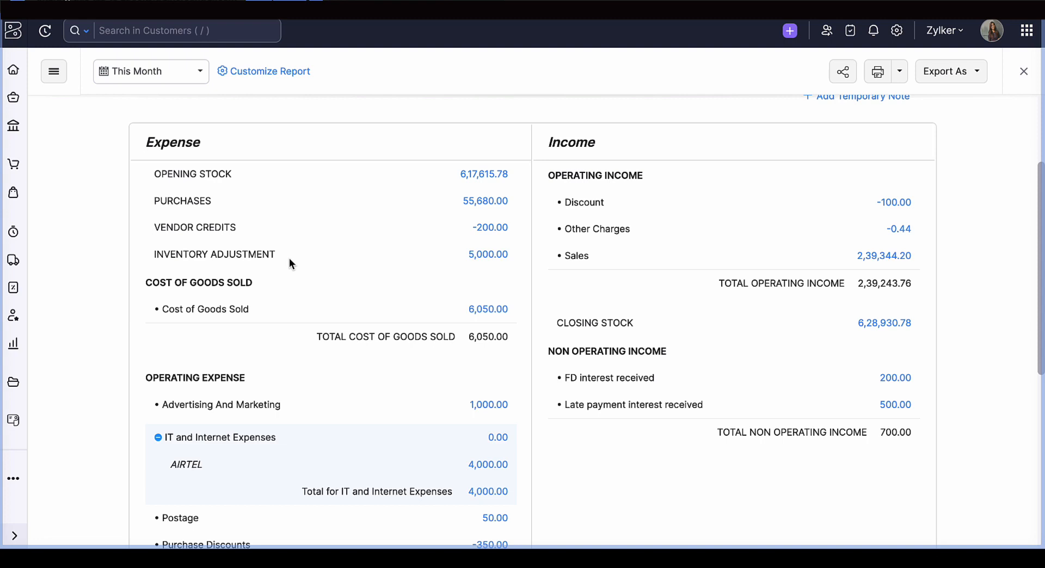
scroll(289, 259, "down", 7)
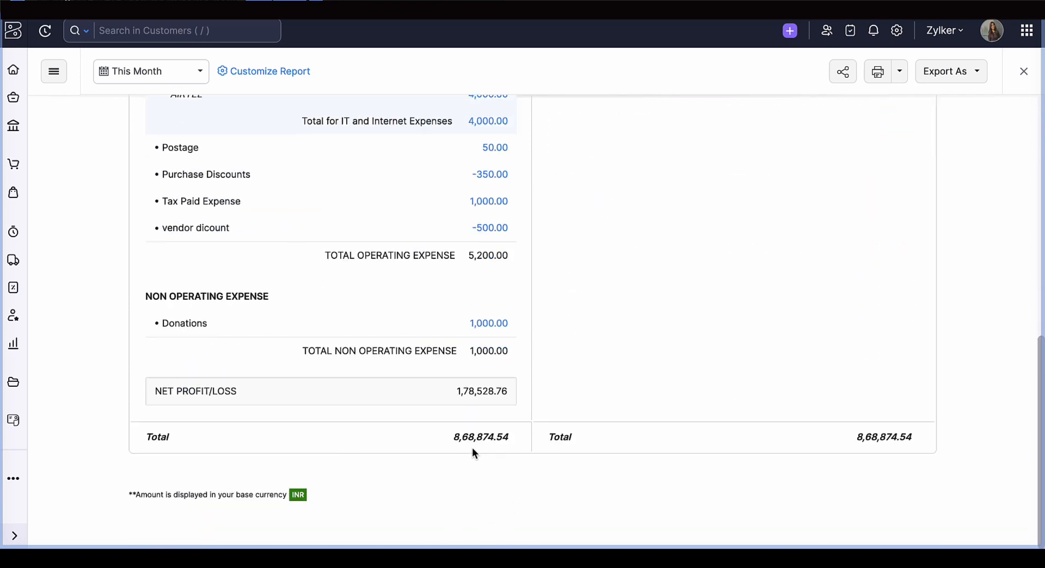
scroll(467, 400, "up", 10)
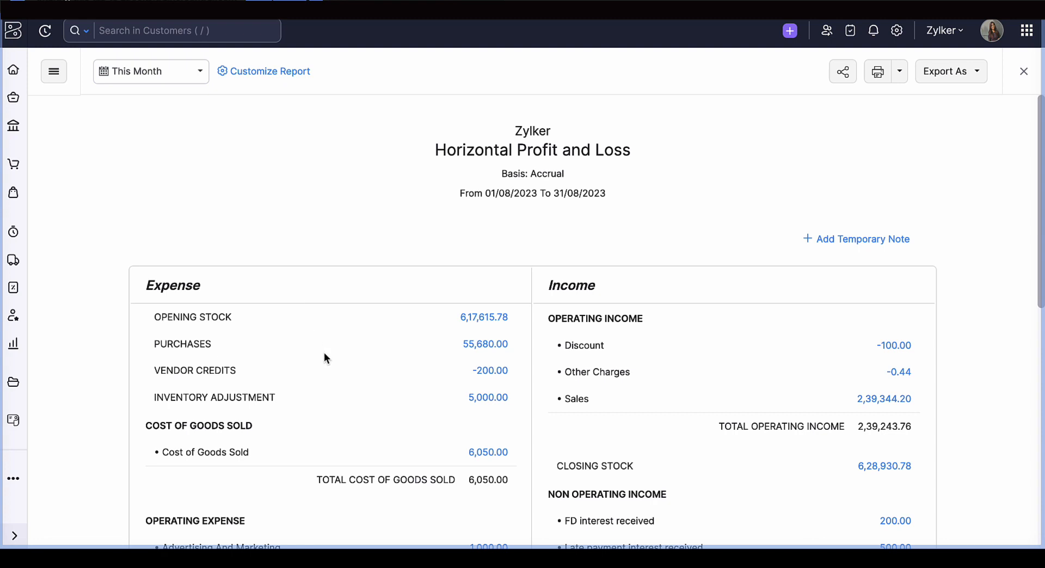
- Set the Horizontal Profit and Loss report's period to This Year and highlight the Closing Stock entry on the Income side
left_click(150, 72)
left_click(163, 208)
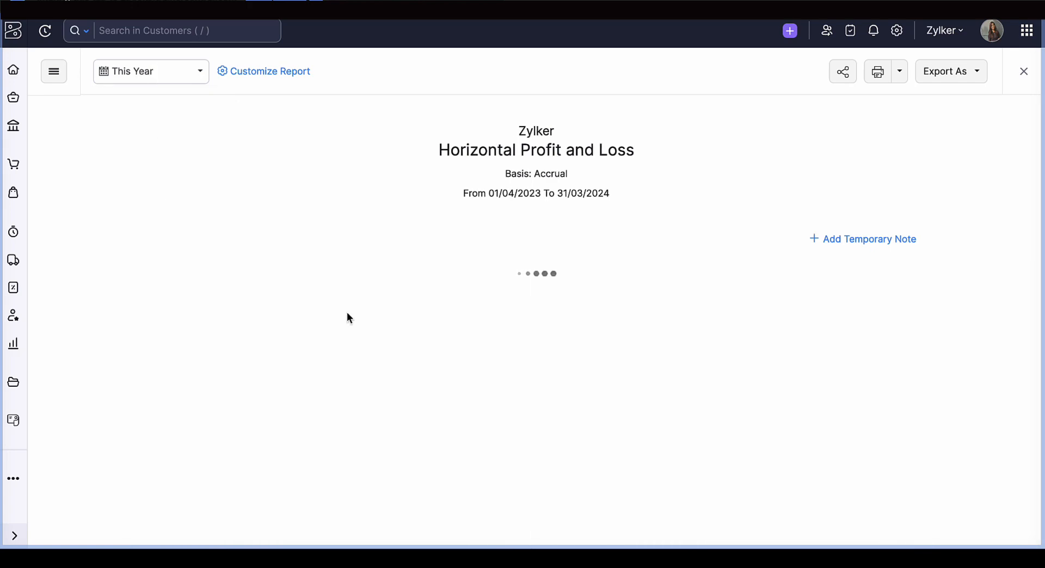
scroll(384, 367, "down", 1)
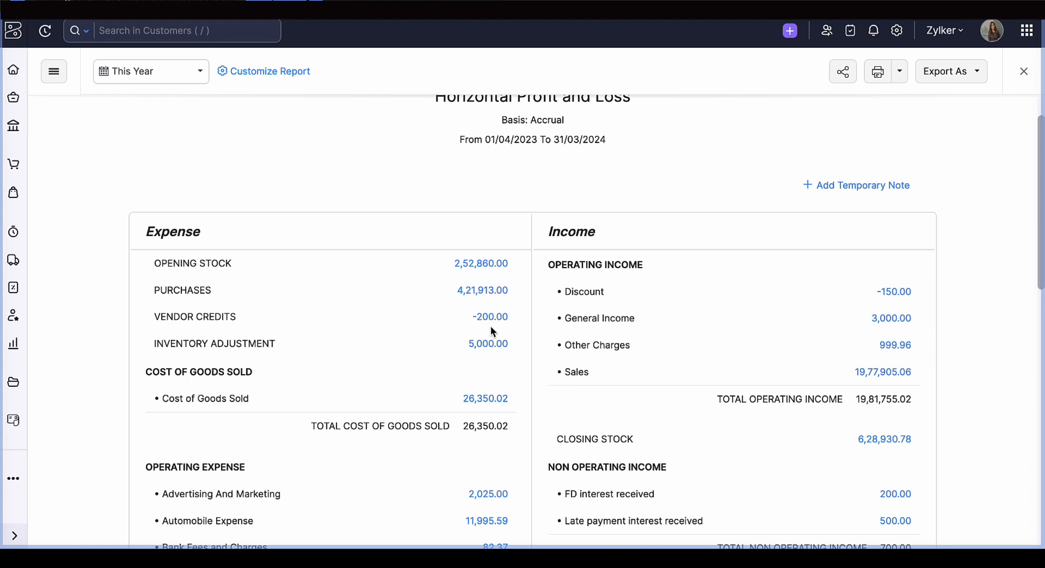
scroll(491, 329, "down", 1)
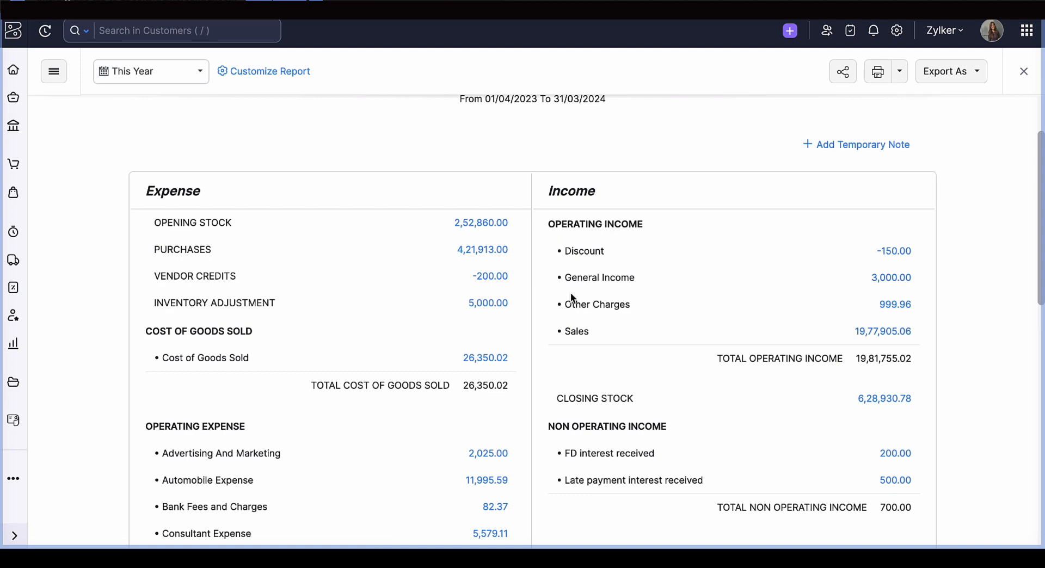
scroll(570, 293, "down", 3)
scroll(570, 293, "up", 2)
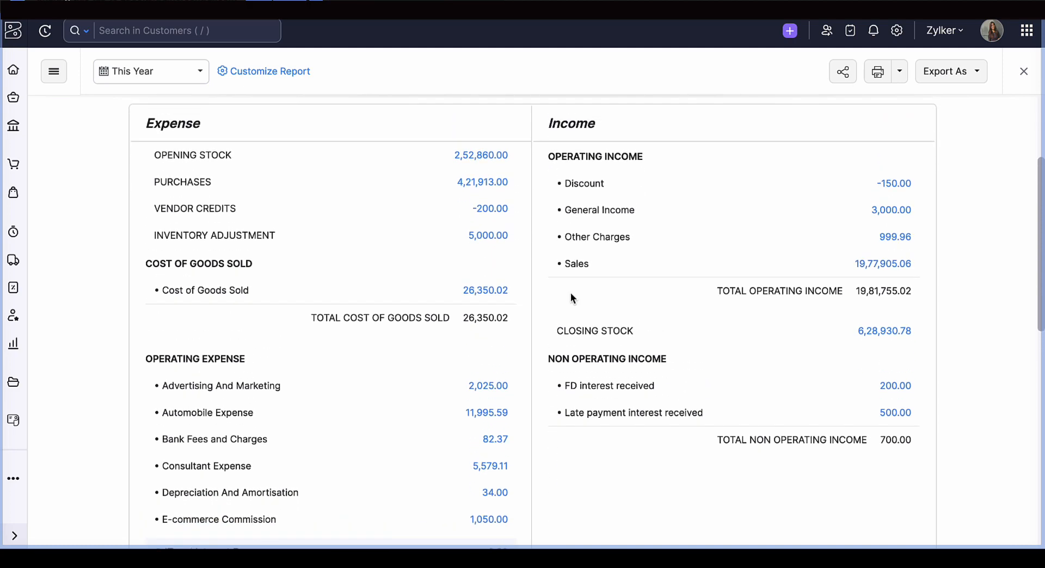
left_click_drag(553, 339, 930, 340)
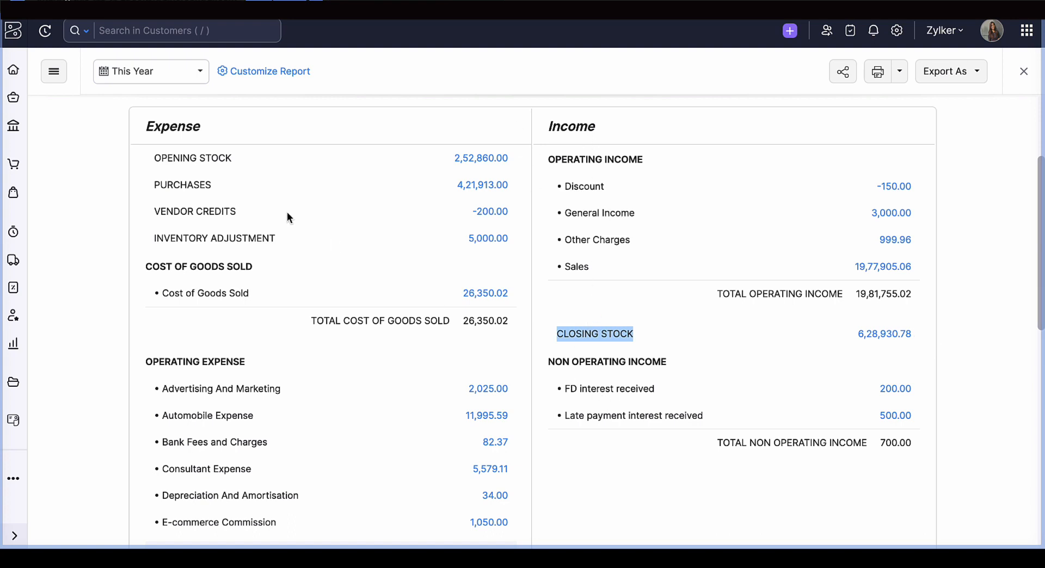
- Examine the stock, purchase, vendor credit, operating expense and income entries of the Horizontal Profit and Loss report
scroll(287, 214, "down", 1)
scroll(287, 213, "up", 3)
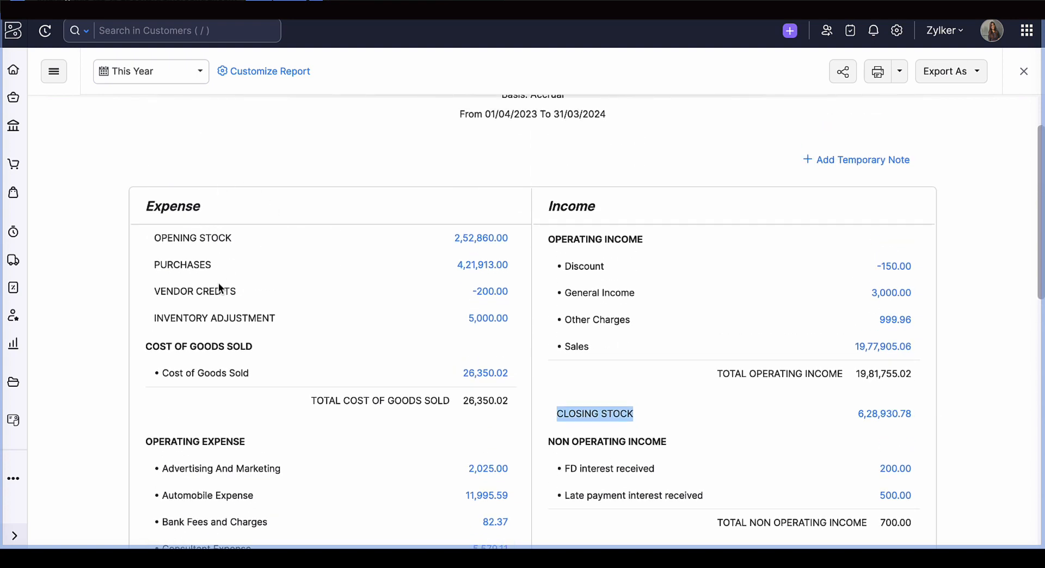
scroll(218, 284, "down", 1)
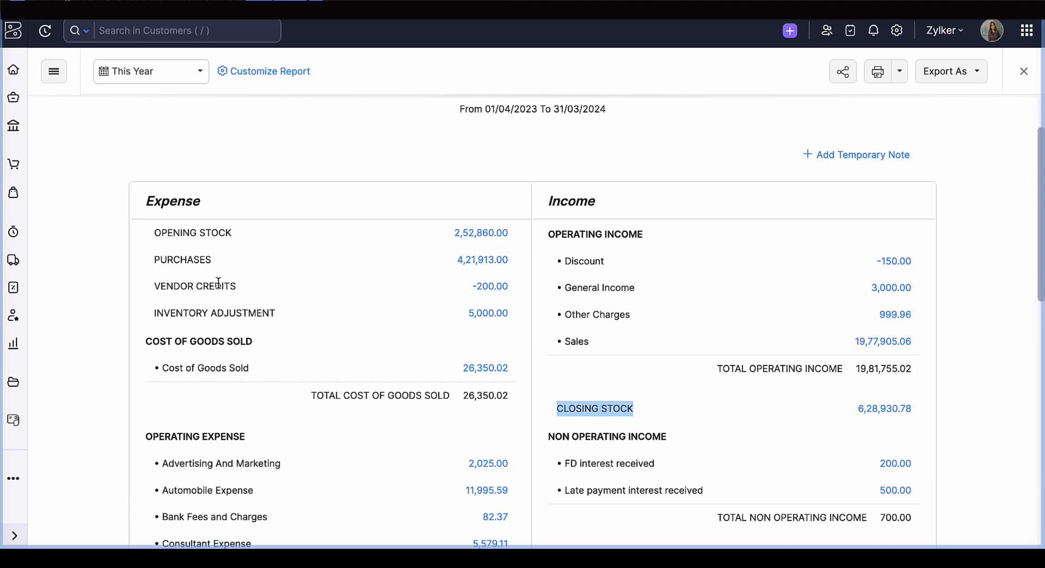
left_click(218, 284)
scroll(218, 283, "down", 5)
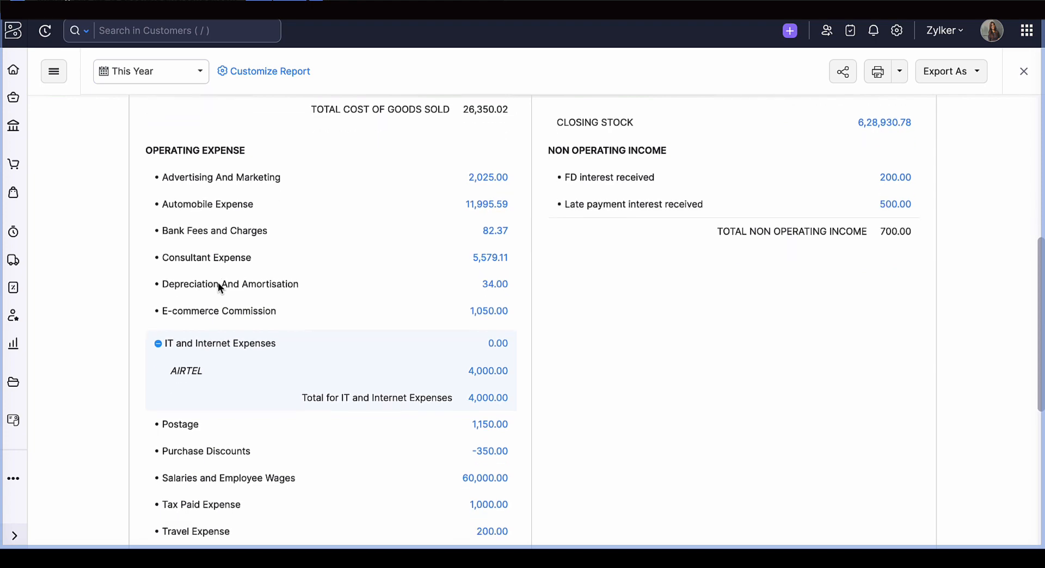
scroll(217, 282, "down", 7)
scroll(468, 287, "up", 13)
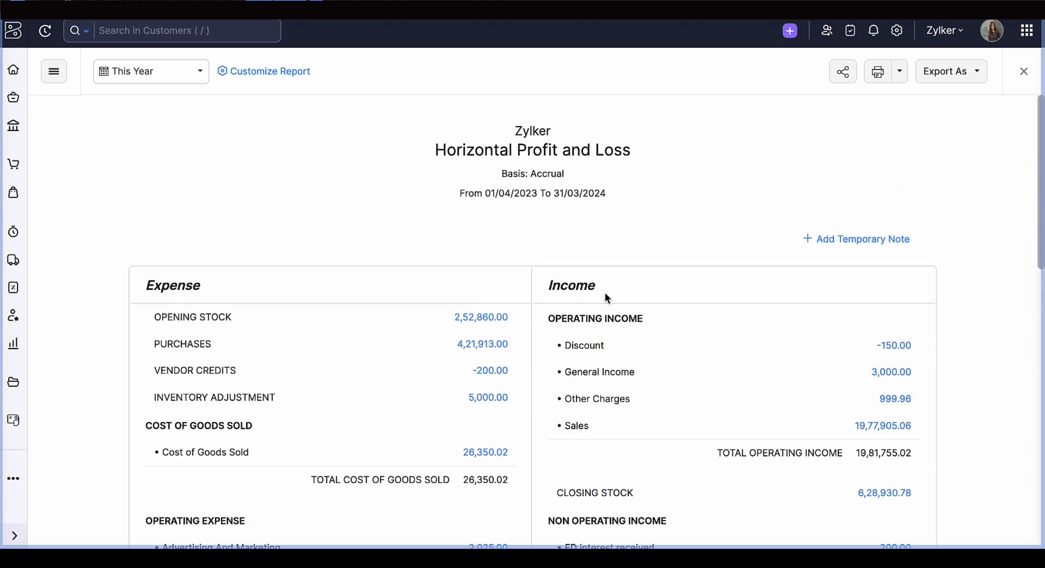
scroll(605, 294, "down", 2)
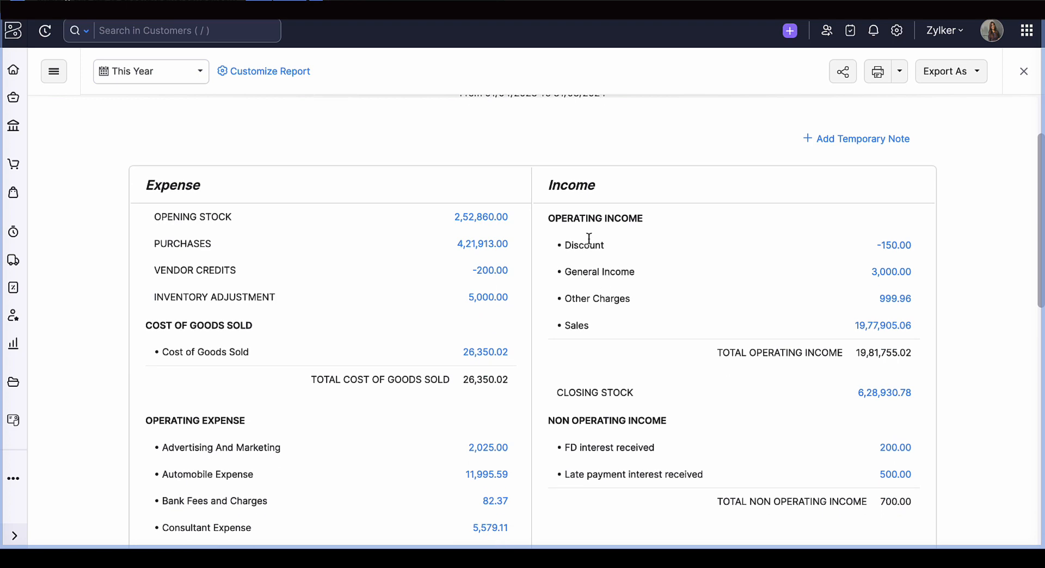
- Review the Horizontal Profit and Loss report down to its totals and highlight the Net Profit/Loss amount
scroll(624, 330, "down", 2)
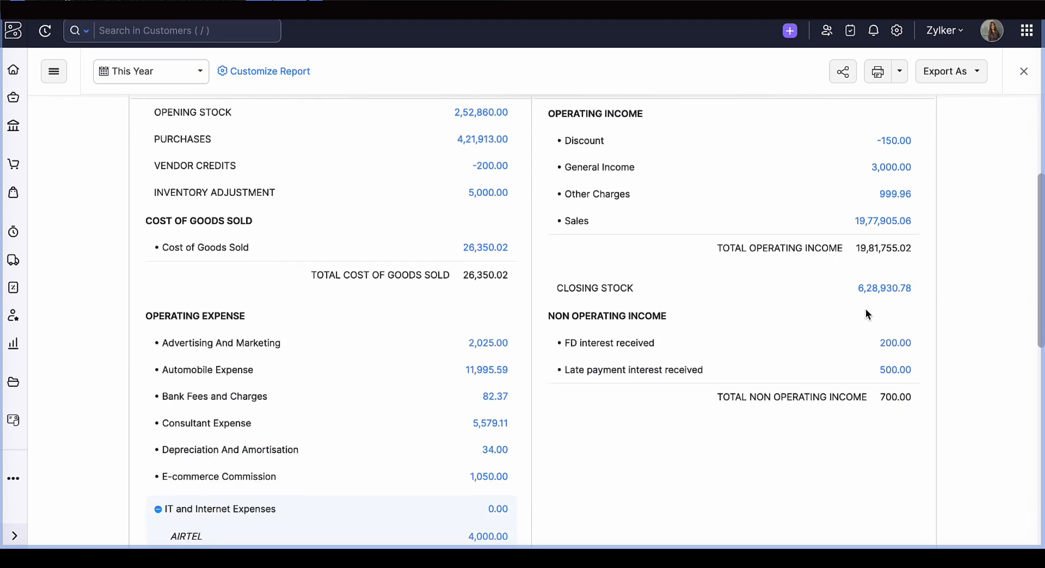
scroll(865, 315, "down", 3)
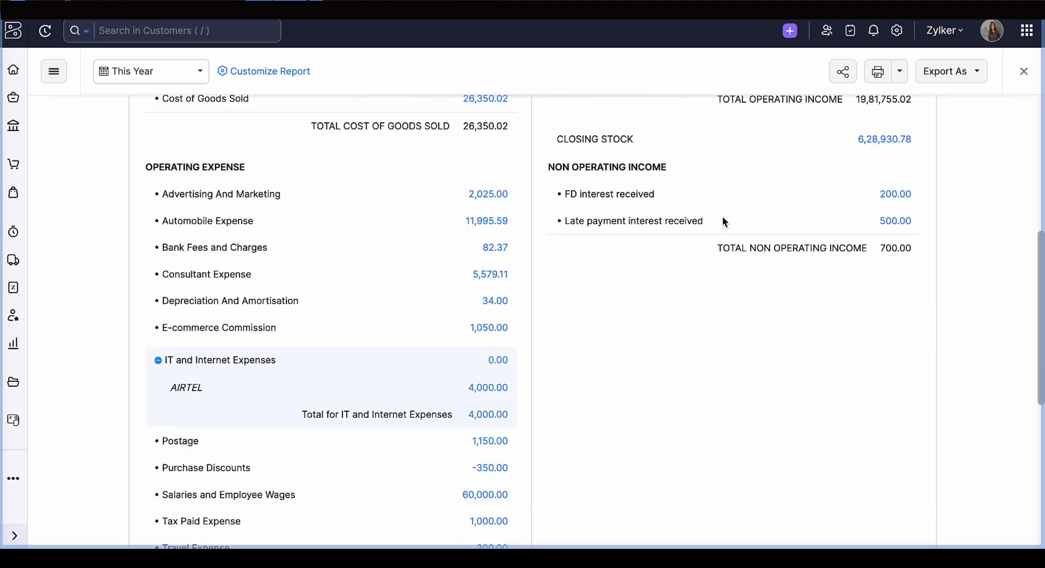
scroll(749, 295, "down", 7)
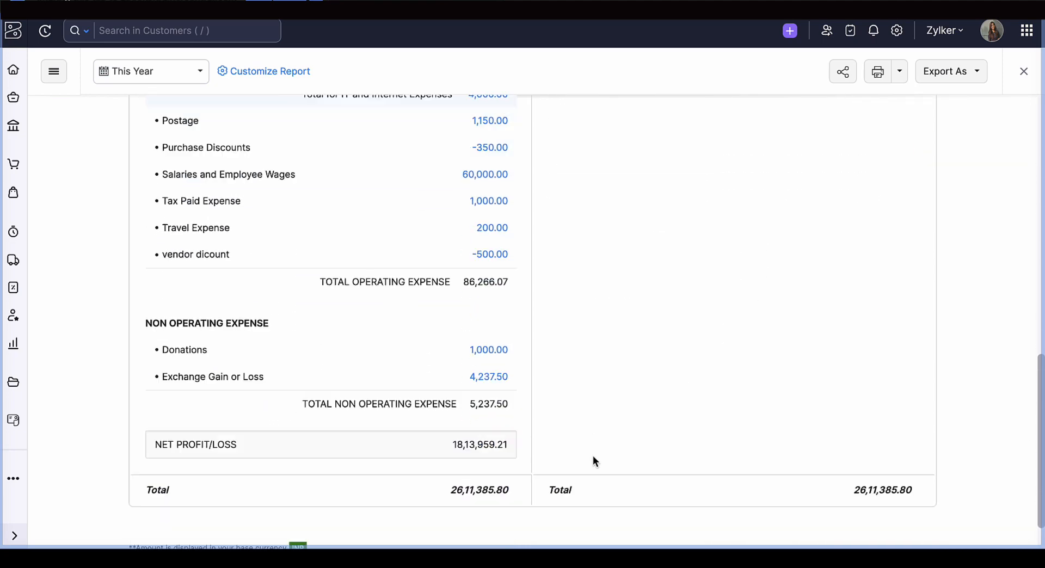
left_click_drag(447, 400, 559, 400)
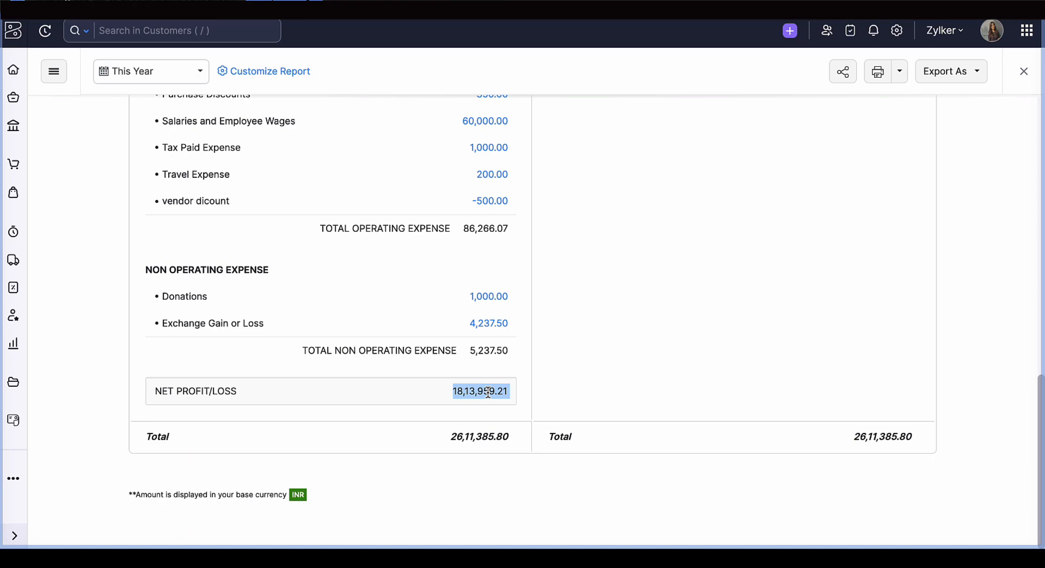
- Close the Horizontal Profit and Loss report, open Profit and Loss (Schedule III) and review its revenue and expense items
left_click(1022, 76)
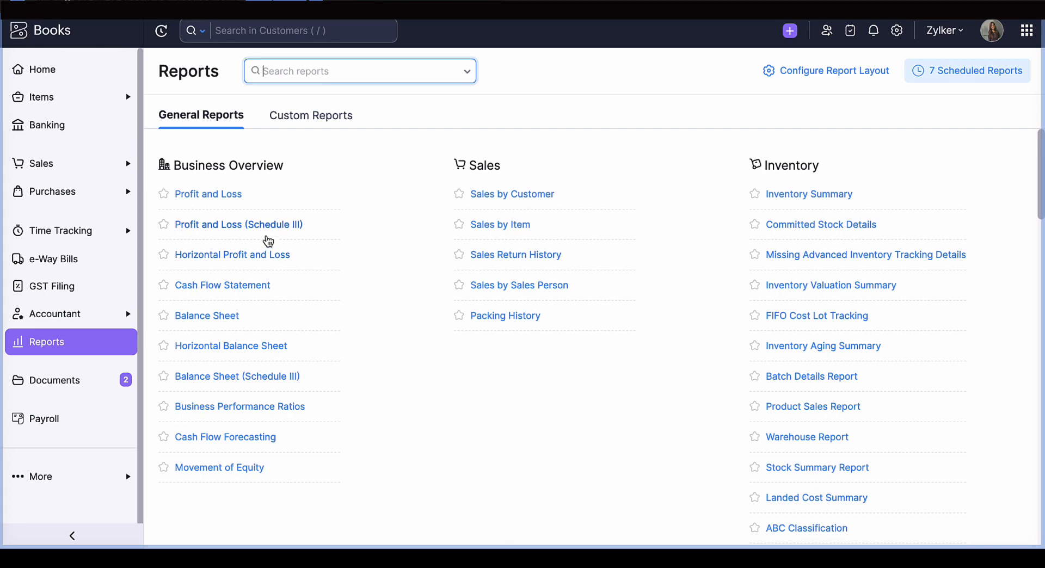
left_click(267, 236)
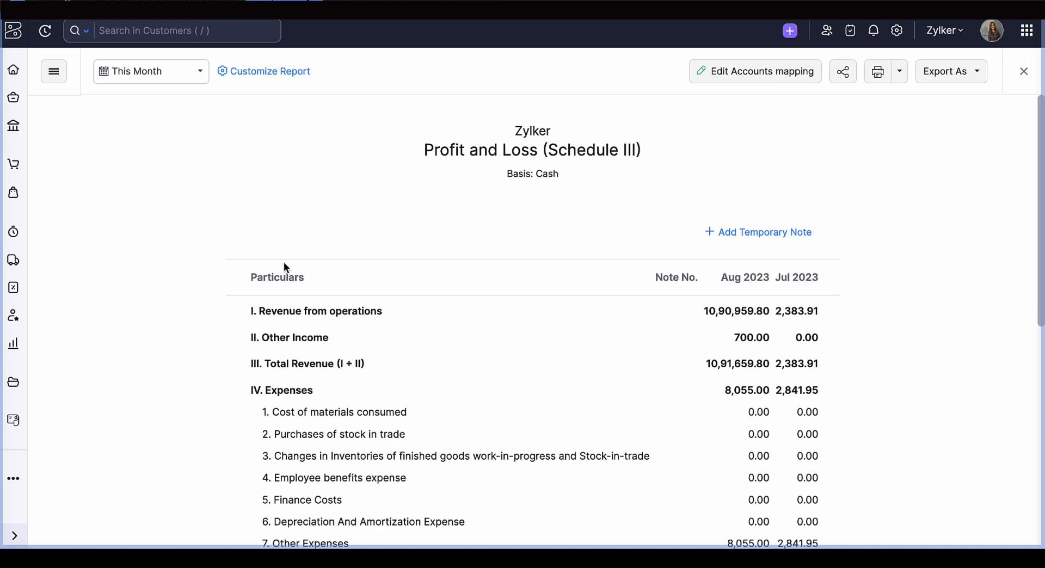
scroll(283, 263, "down", 1)
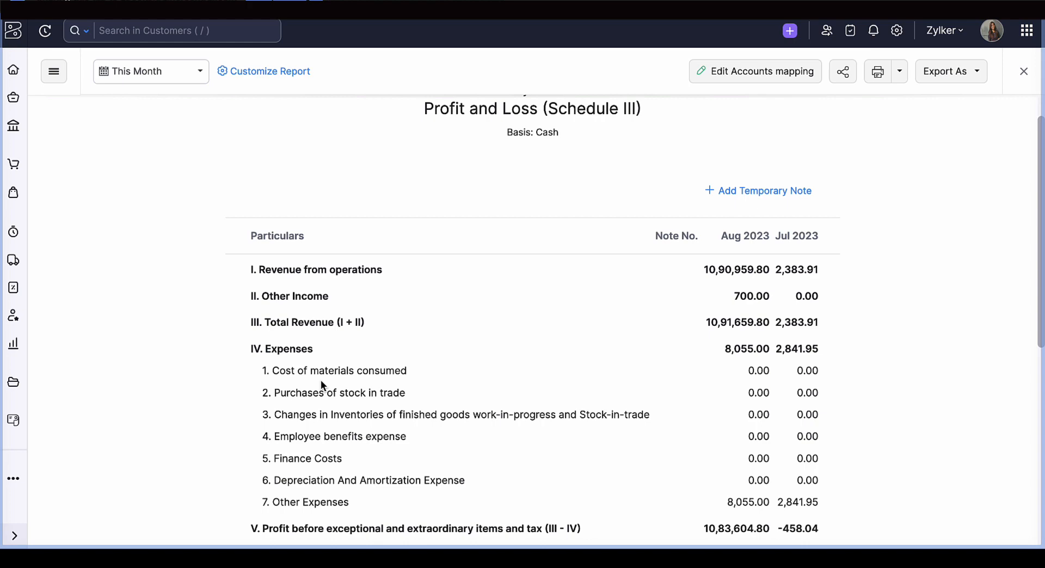
- Open the Schedule III accounts mapping, check the note number field for Revenue from operations, and close it without saving
left_click(723, 79)
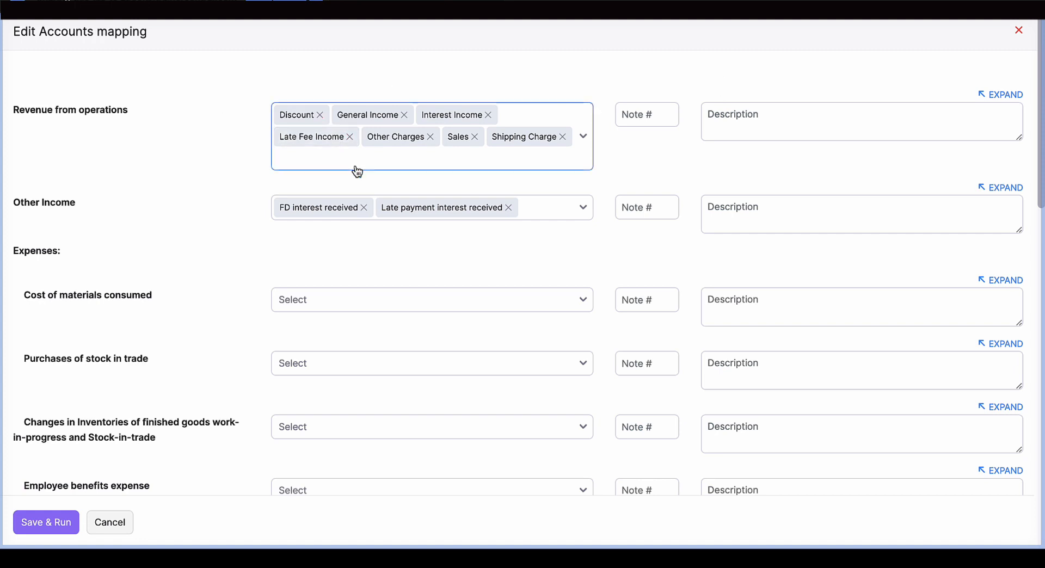
left_click(659, 126)
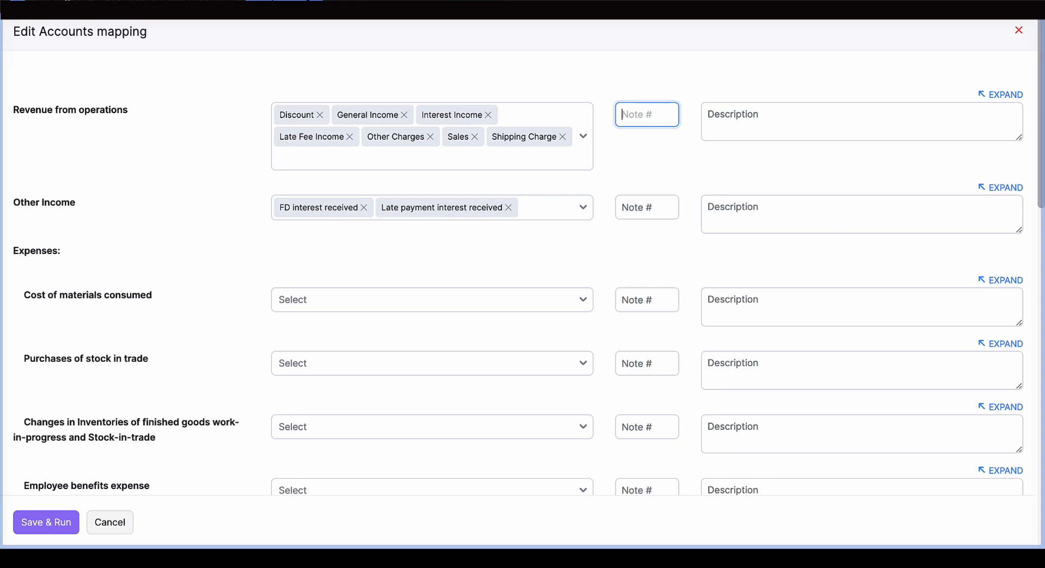
left_click(1017, 31)
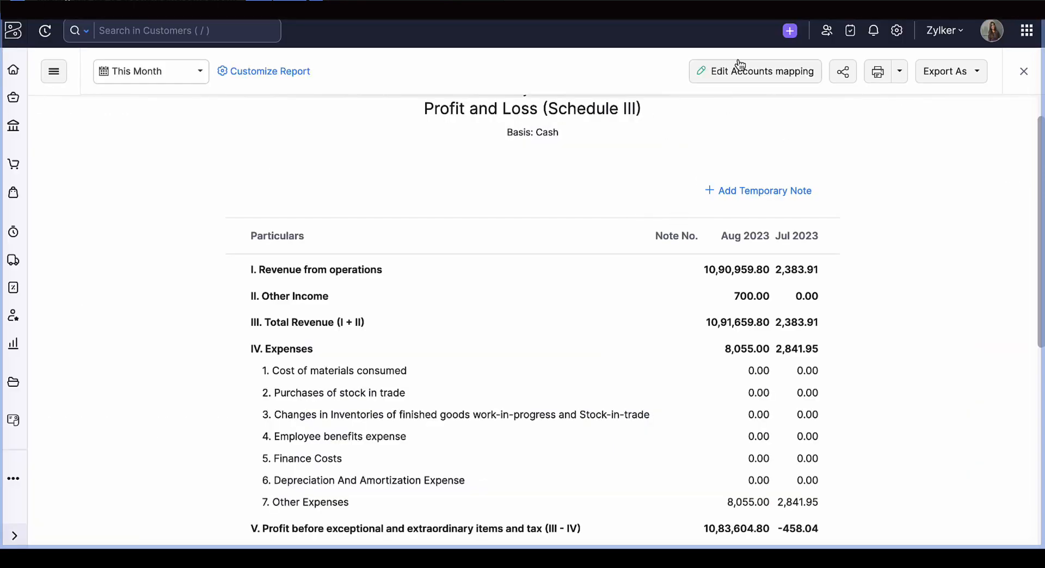
- Review the Profit and Loss (Schedule III) report down to Profit (Loss) for the period, and close it
scroll(710, 193, "down", 7)
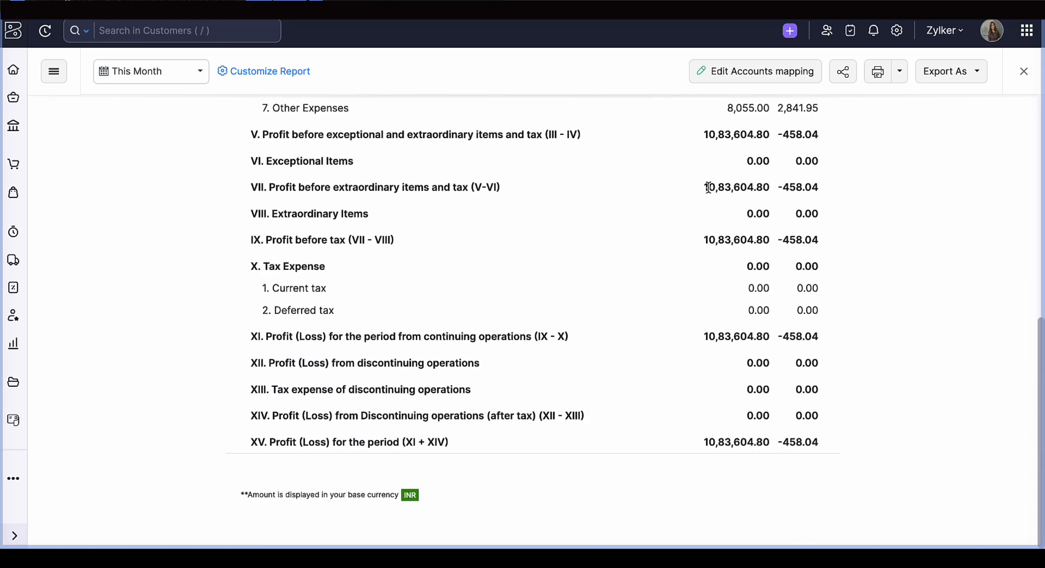
scroll(707, 187, "up", 8)
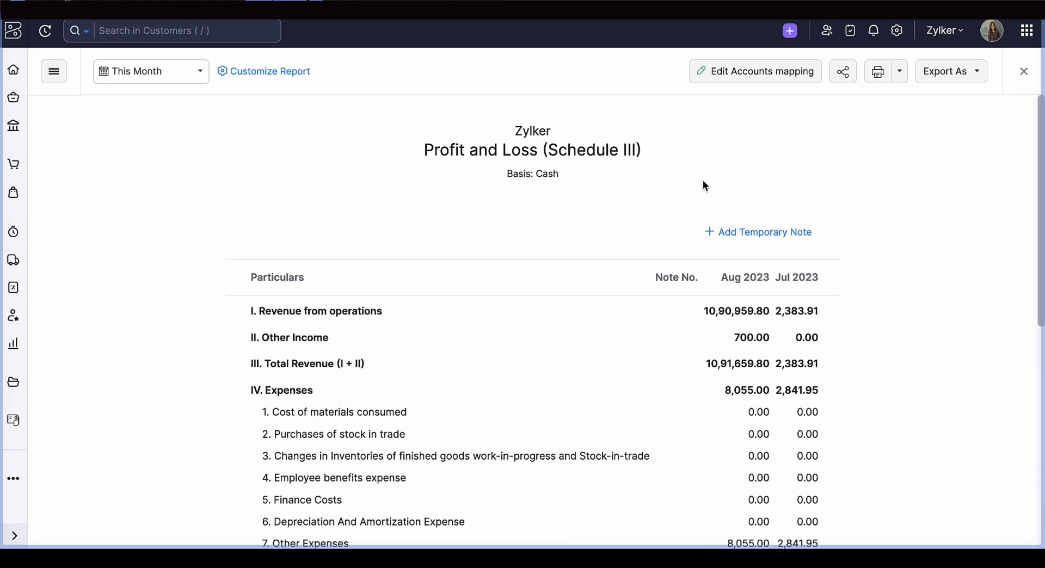
left_click(1023, 71)
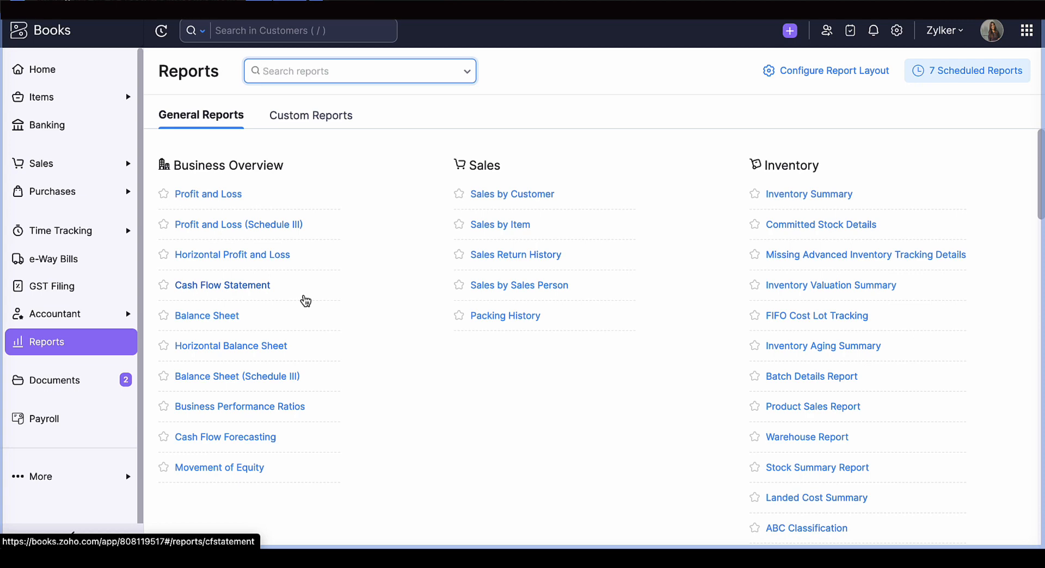
- Open and close the Profit and Loss, Horizontal Profit and Loss and Profit and Loss (Schedule III) reports in turn to compare them
left_click(207, 194)
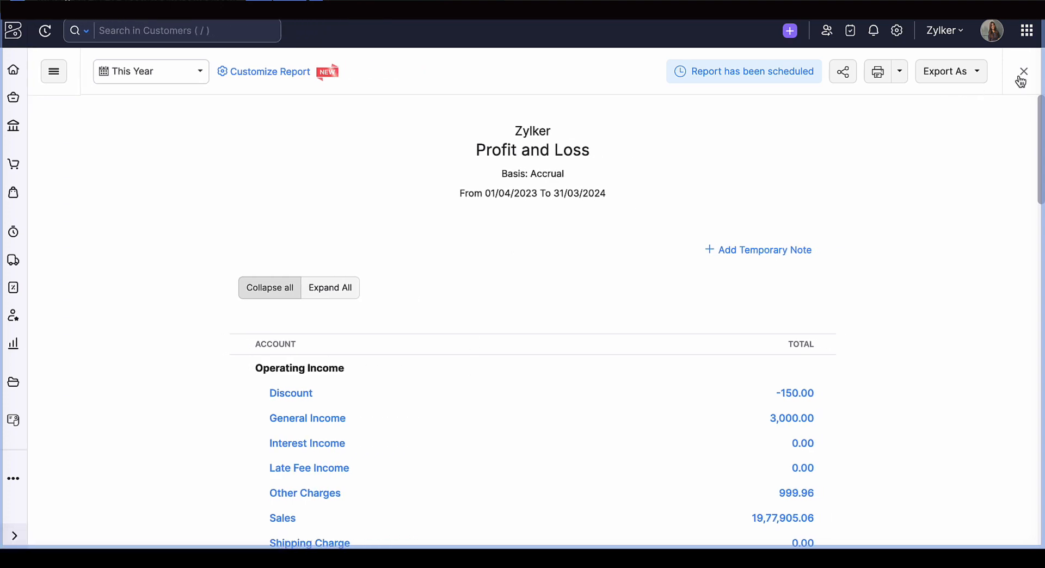
left_click(1021, 75)
left_click(220, 260)
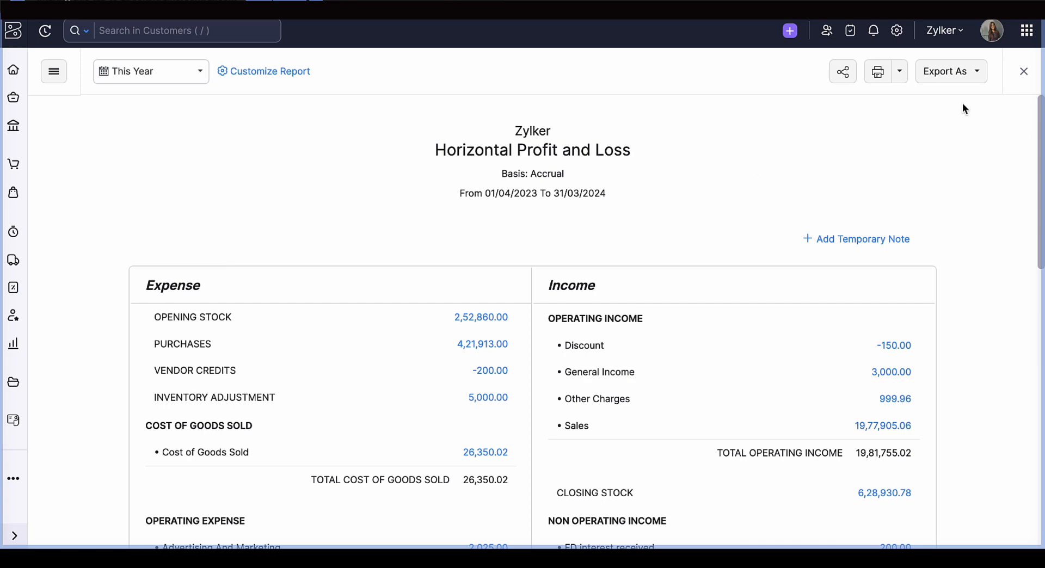
left_click(1023, 72)
left_click(264, 235)
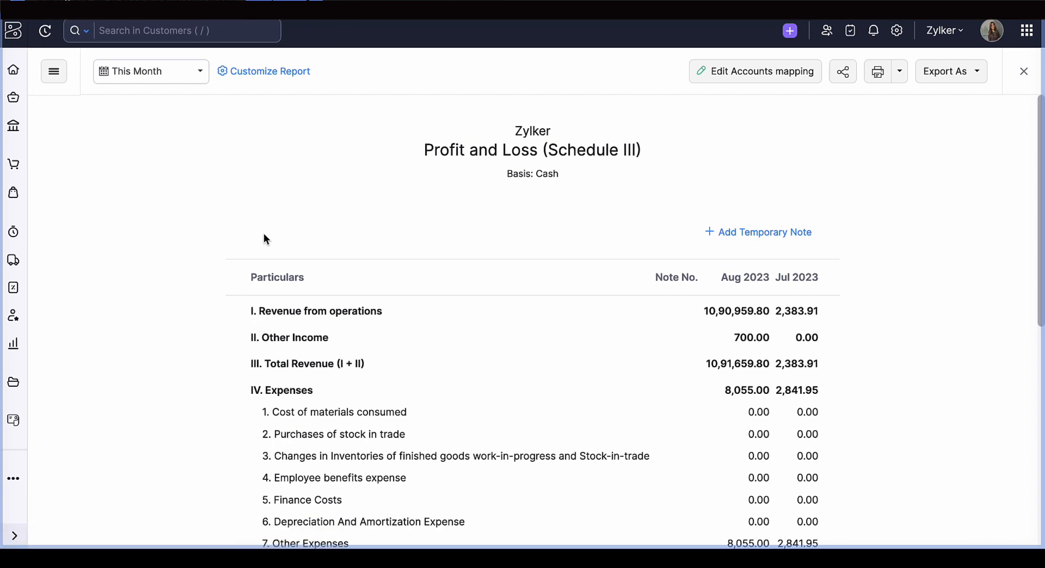
left_click(1023, 71)
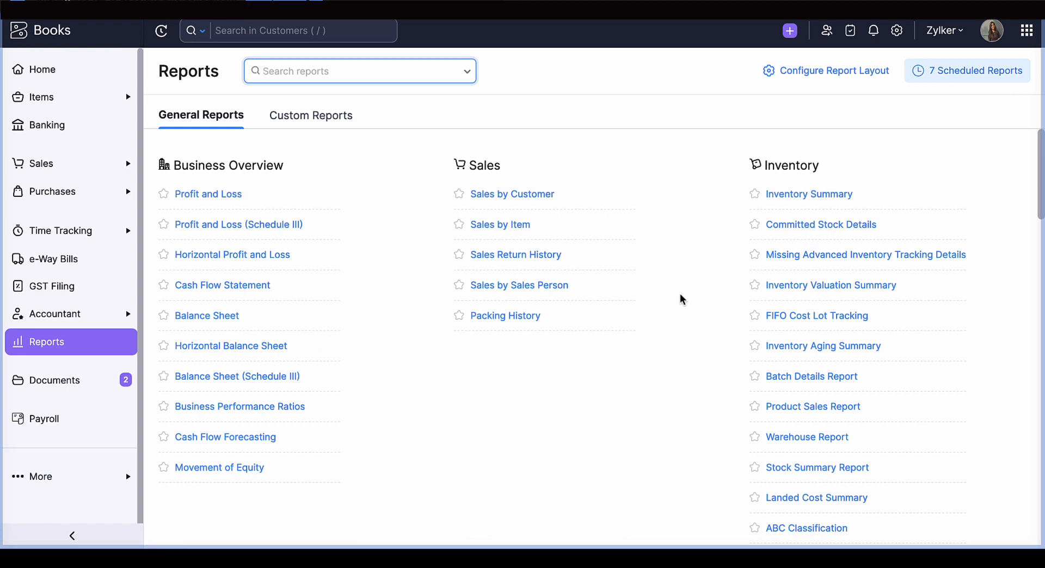
- Open the Balance Sheet report and review its current and fixed asset accounts
left_click(232, 322)
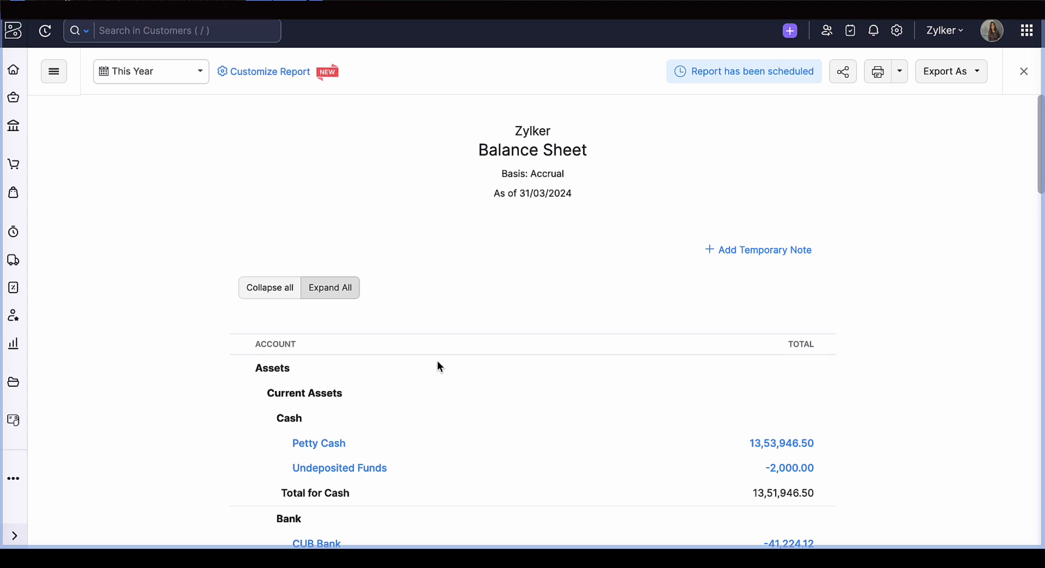
scroll(440, 366, "down", 5)
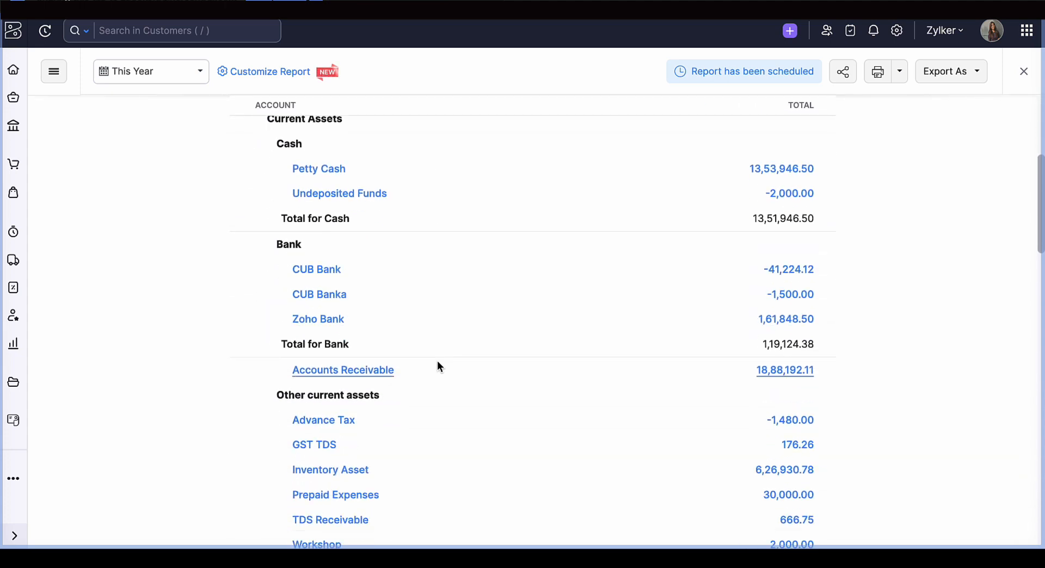
scroll(440, 365, "down", 2)
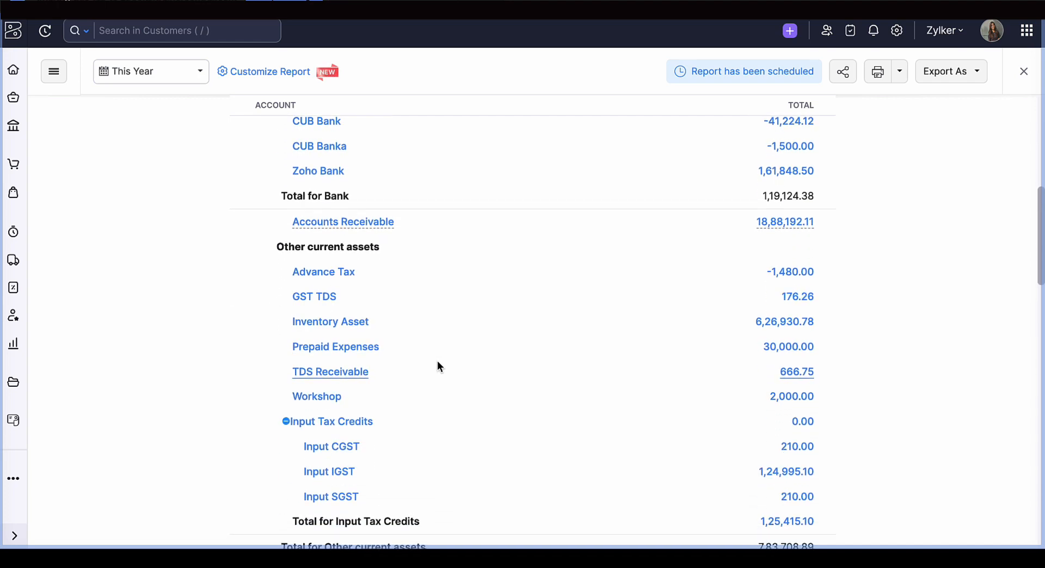
scroll(440, 365, "down", 2)
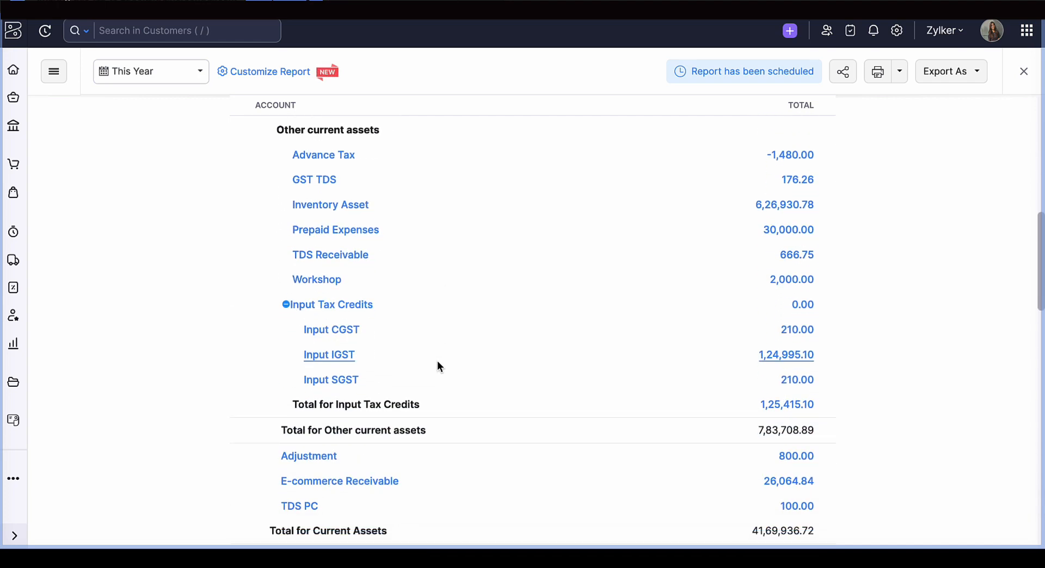
scroll(440, 366, "down", 7)
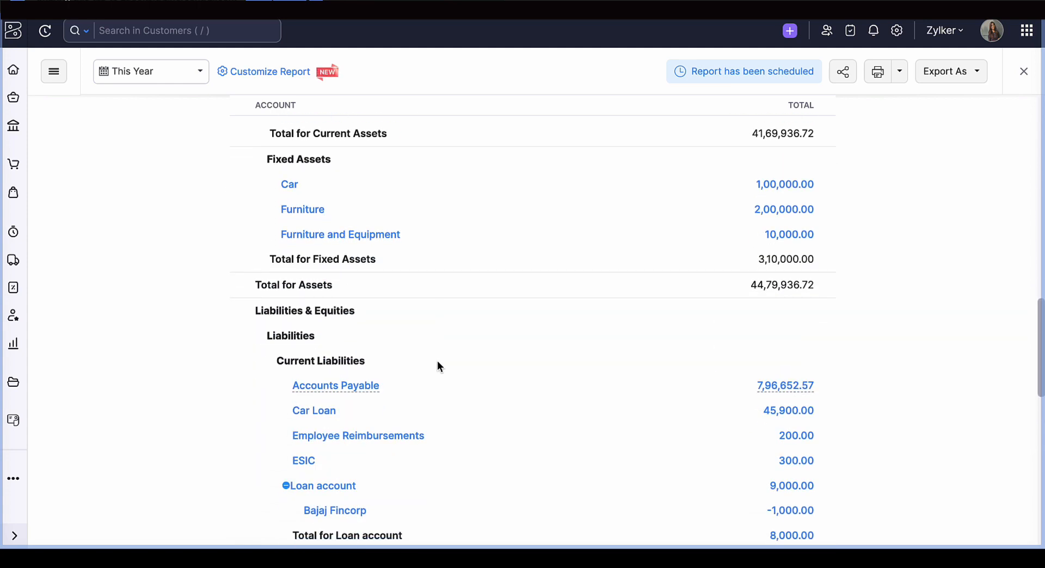
- Review the Balance Sheet's current liabilities, long term liabilities and equities
scroll(438, 362, "down", 4)
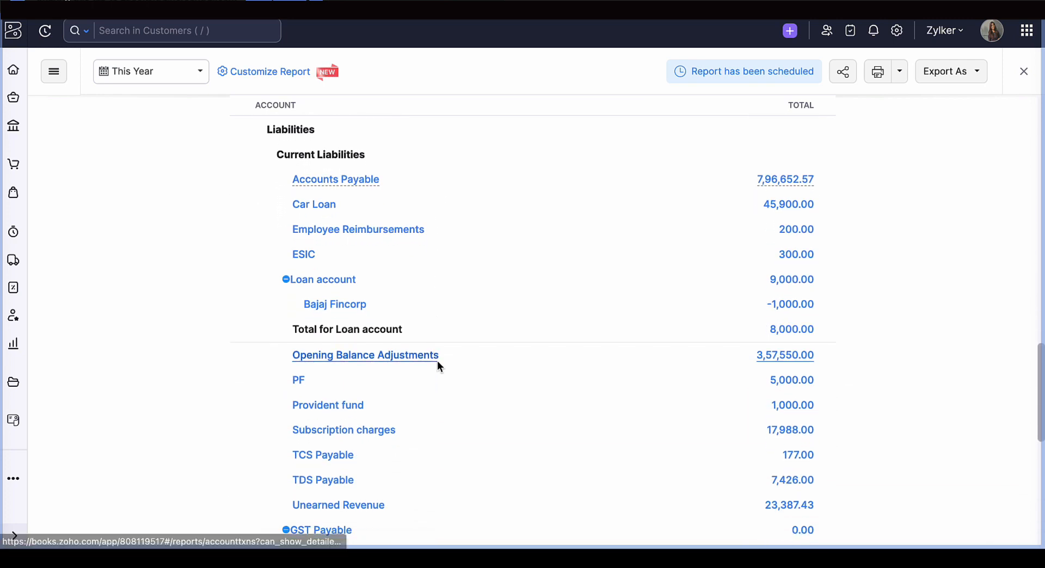
scroll(437, 365, "down", 1)
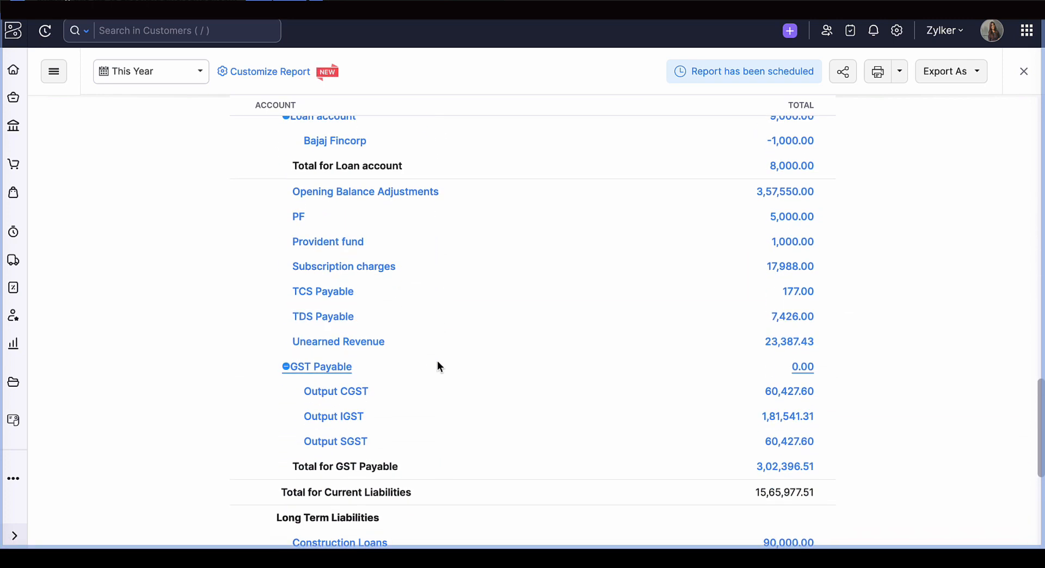
scroll(438, 362, "up", 1)
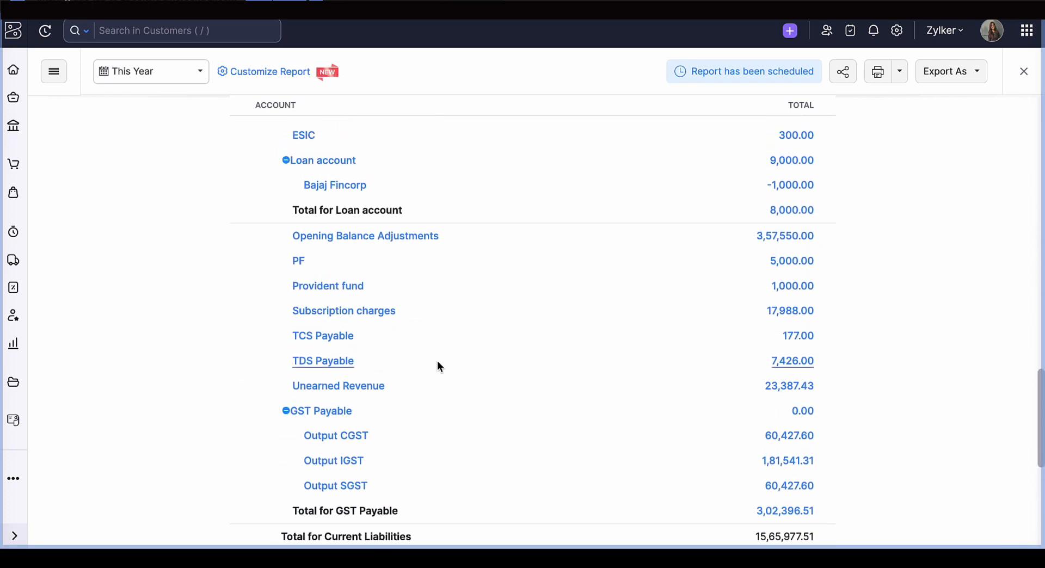
scroll(438, 362, "down", 6)
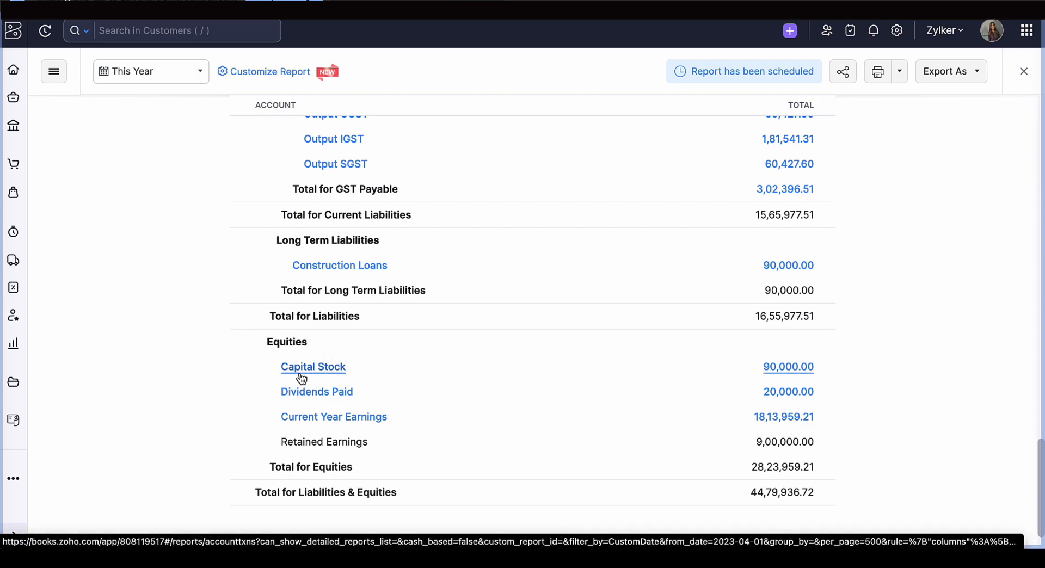
- Go back to the Balance Sheet's asset accounts and recheck every section down to Total for Liabilities & Equities
scroll(302, 379, "up", 15)
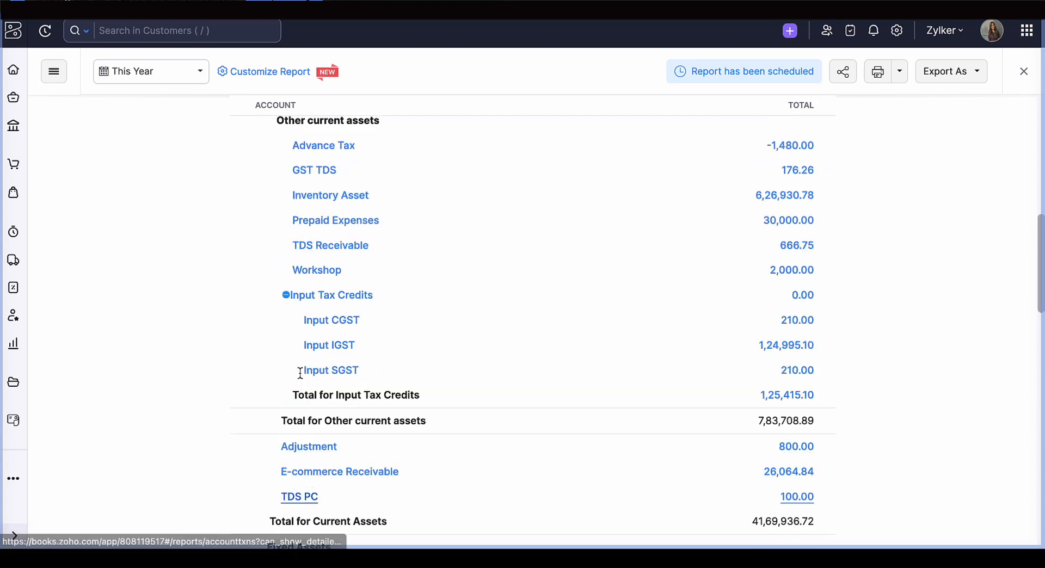
scroll(302, 379, "up", 6)
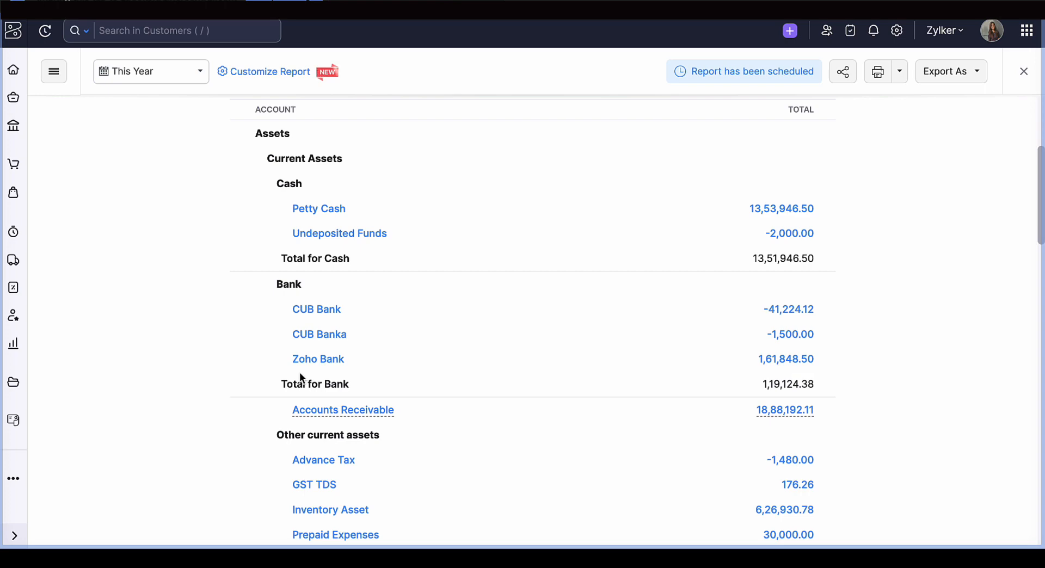
scroll(300, 376, "down", 10)
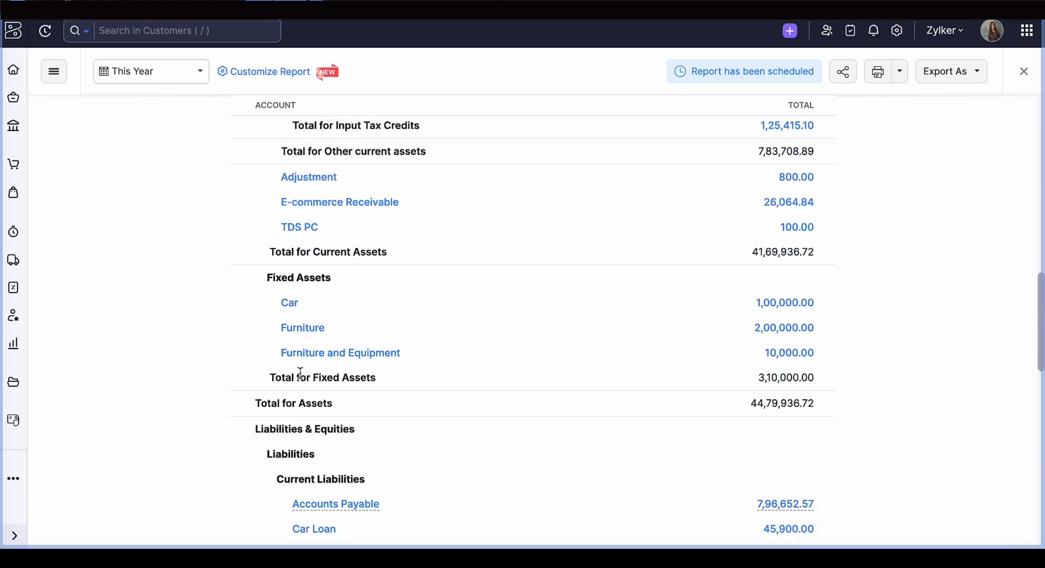
scroll(301, 374, "down", 8)
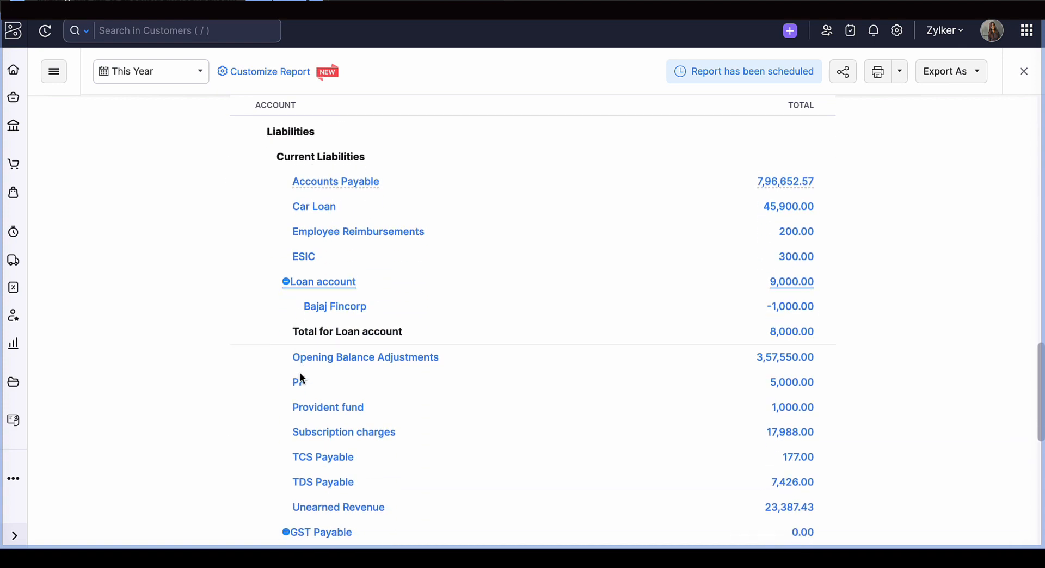
scroll(300, 376, "down", 5)
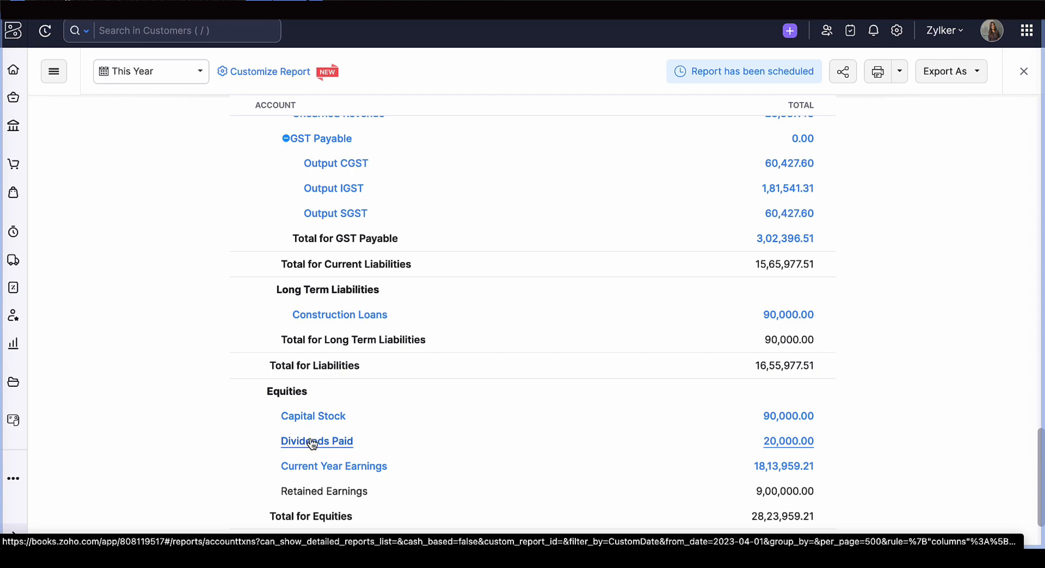
scroll(304, 435, "down", 2)
scroll(310, 441, "down", 1)
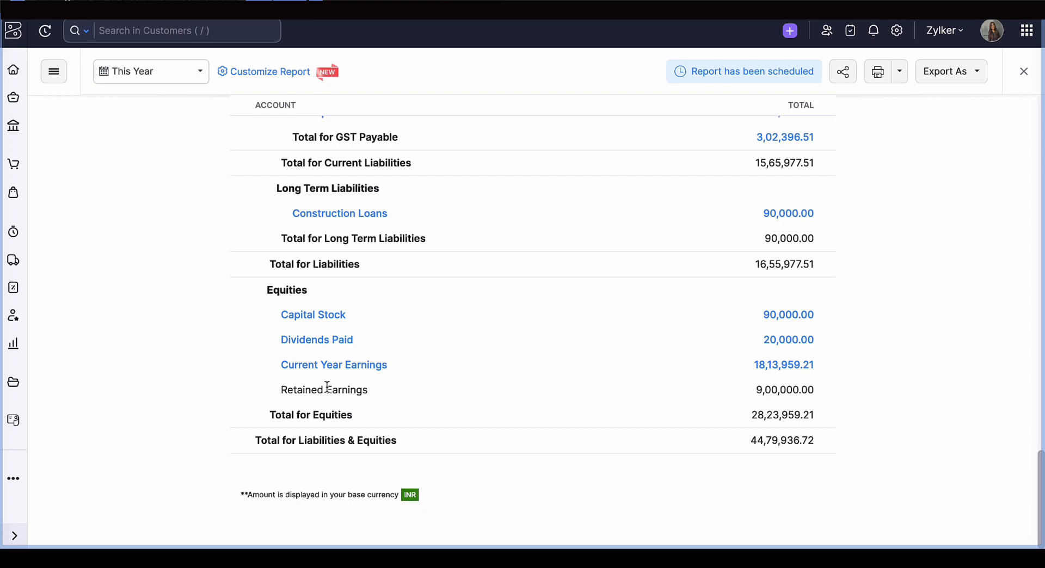
- Return to the start of the Balance Sheet and compare Total for Assets with Total for Liabilities & Equities
scroll(327, 386, "up", 15)
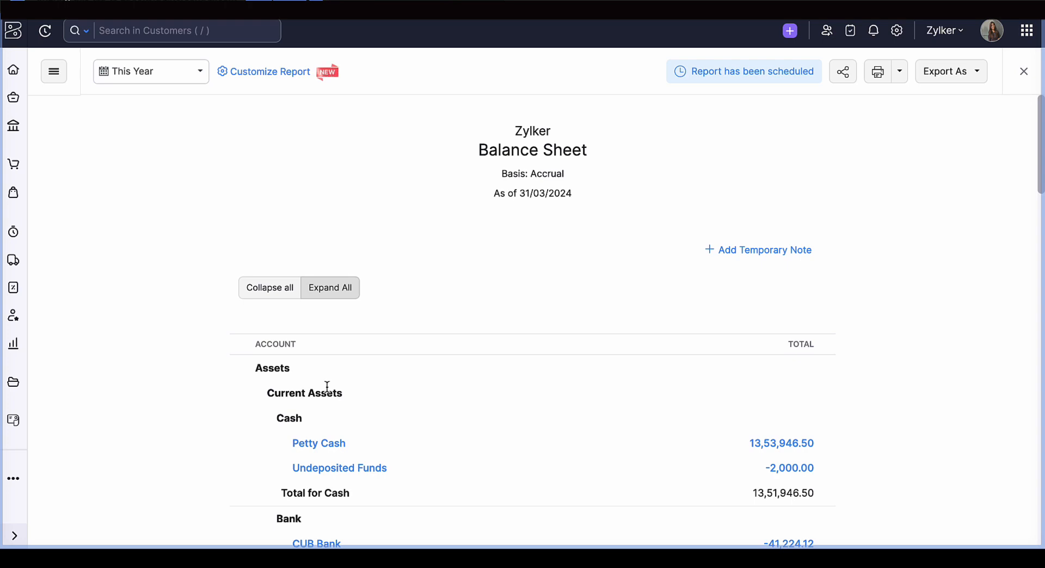
scroll(443, 538, "down", 15)
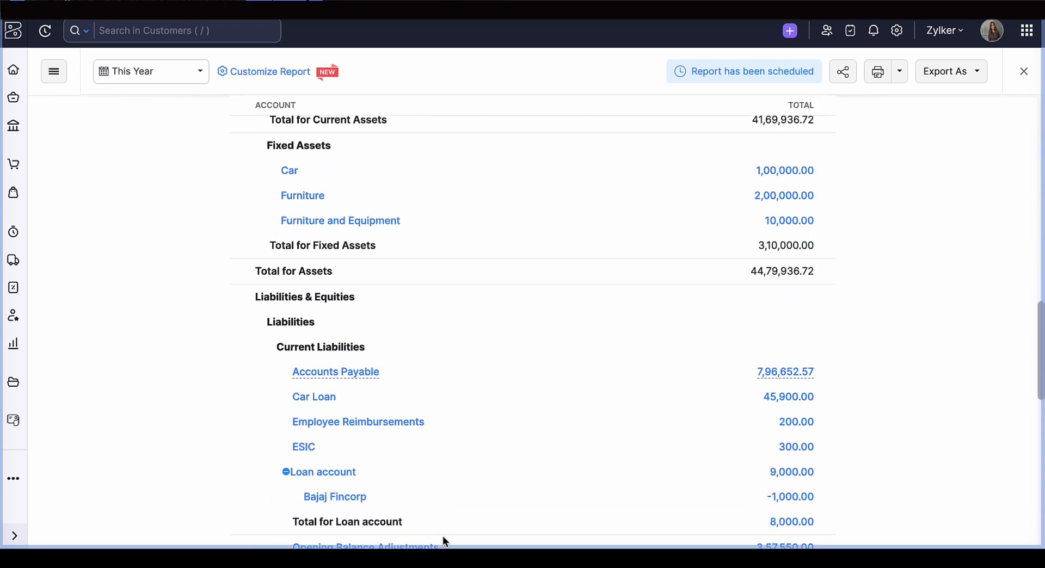
scroll(442, 535, "down", 7)
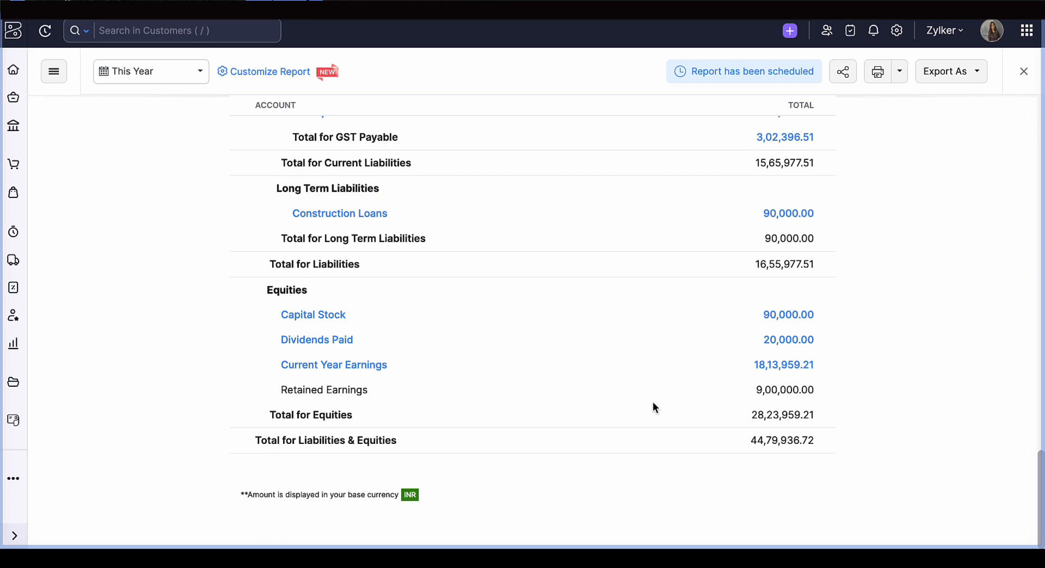
- Recheck the Balance Sheet from its fixed assets through liabilities and equities, and return to the reports list
scroll(653, 403, "up", 10)
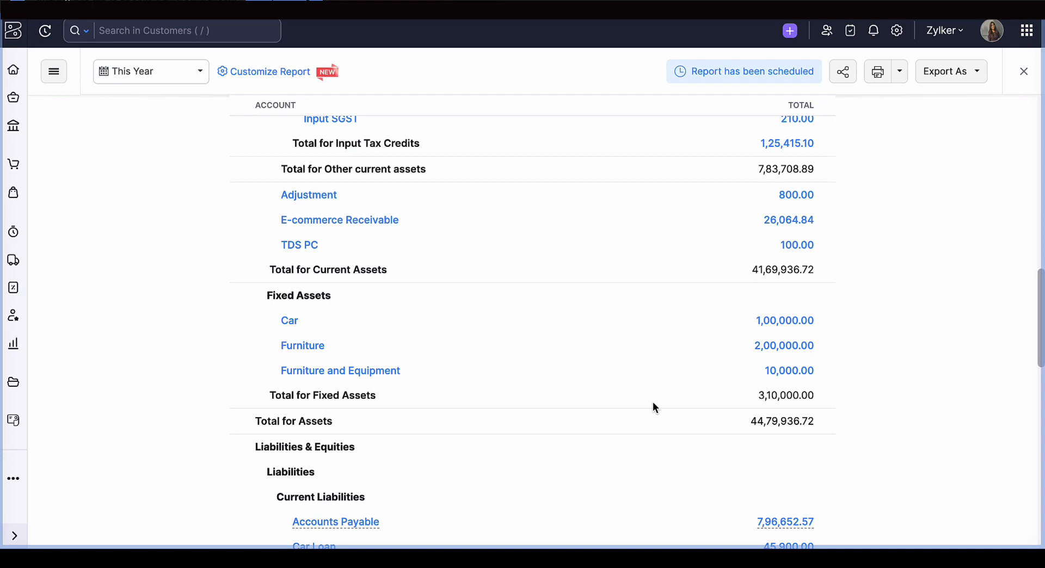
scroll(653, 407, "down", 4)
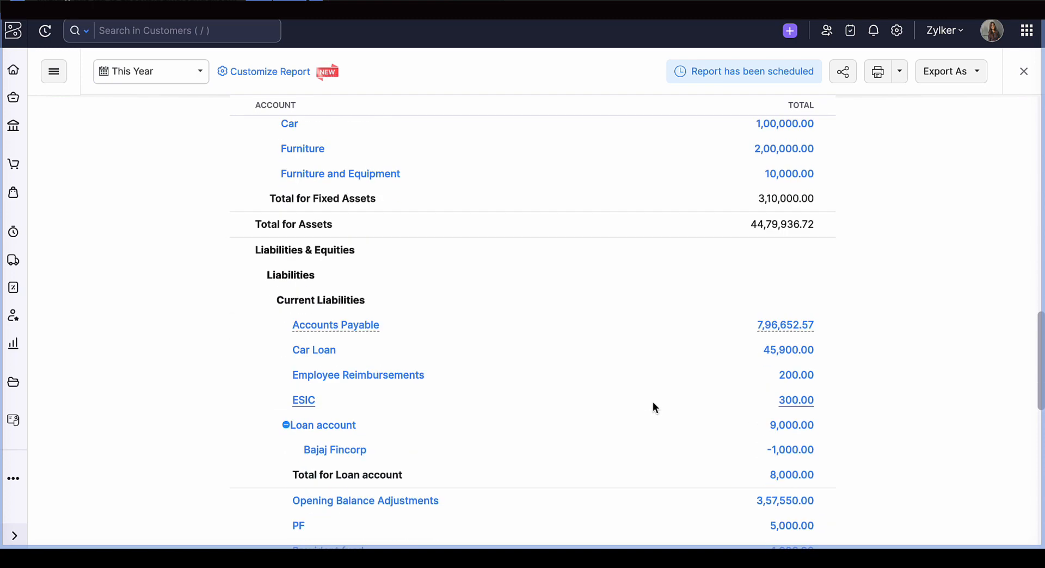
scroll(653, 403, "down", 10)
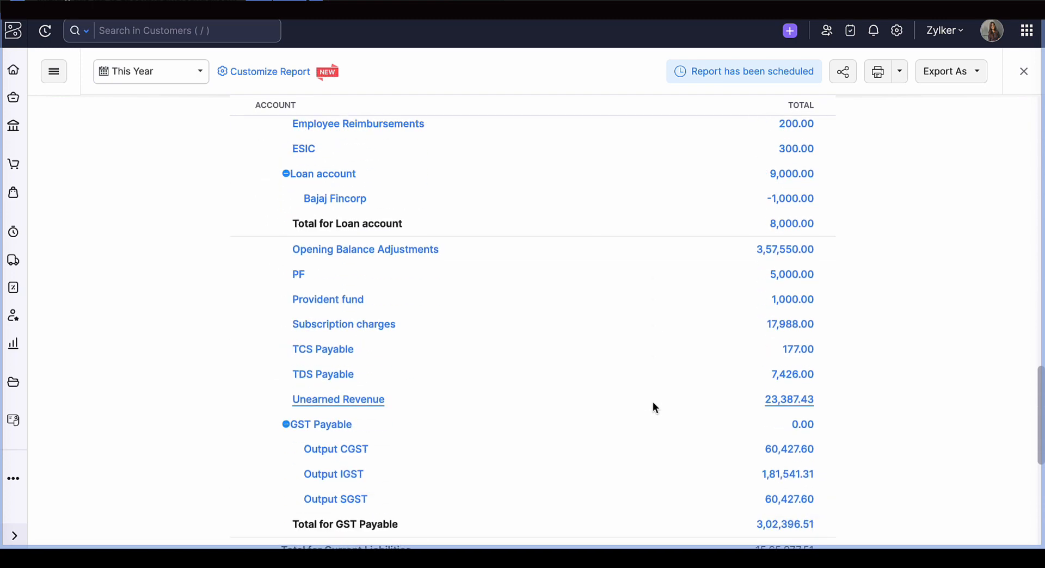
scroll(653, 407, "down", 3)
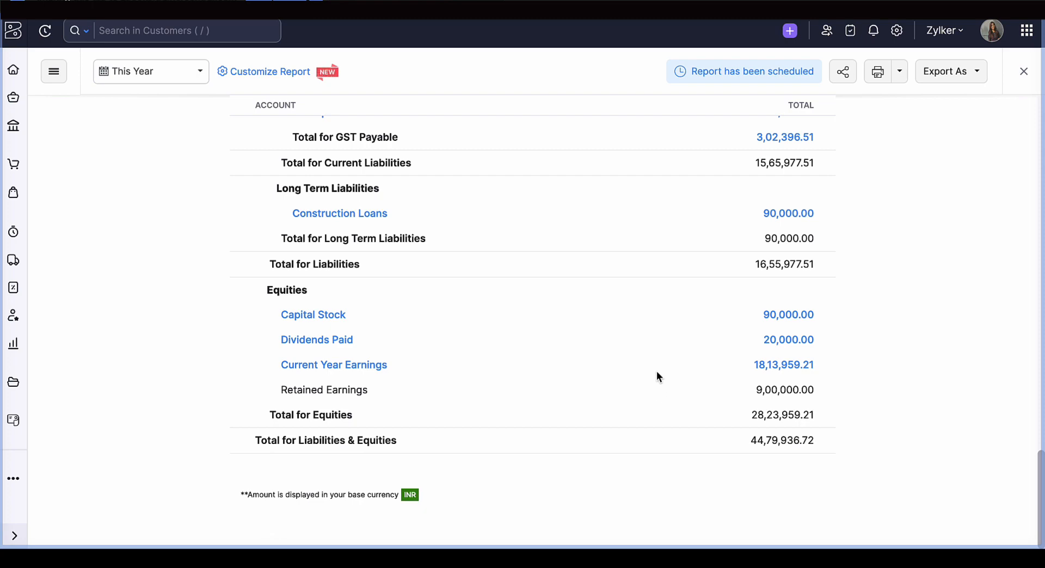
left_click(1023, 71)
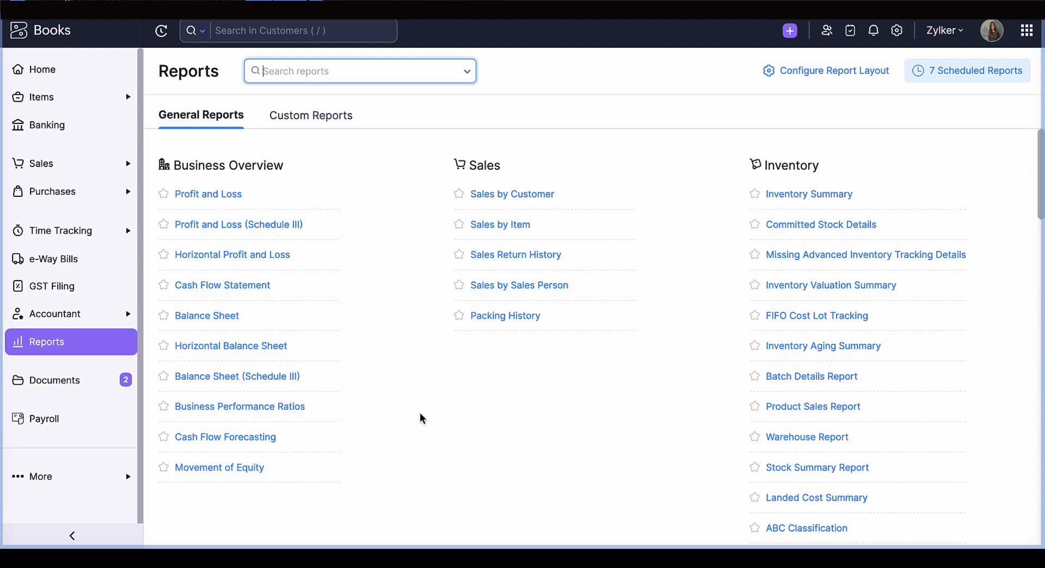
- Open the Horizontal Balance Sheet, examine how liabilities and assets are laid out side by side, and close it
left_click(234, 353)
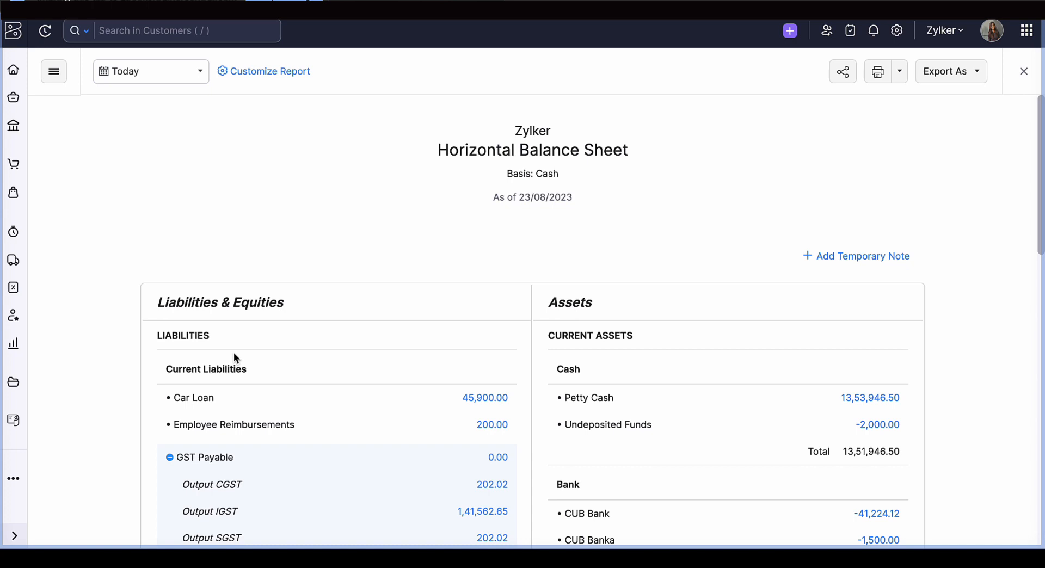
scroll(234, 357, "down", 2)
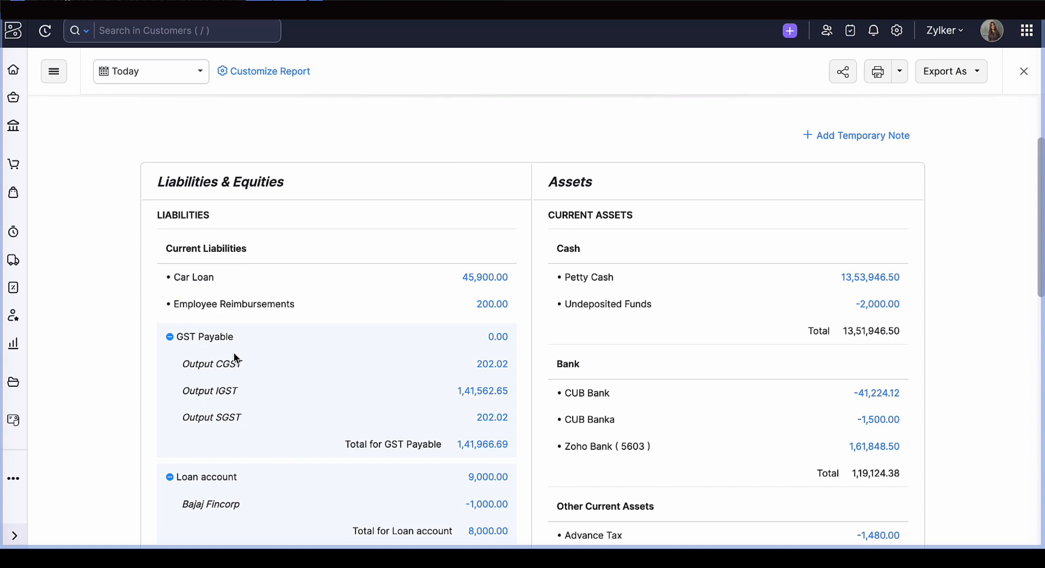
scroll(234, 356, "up", 3)
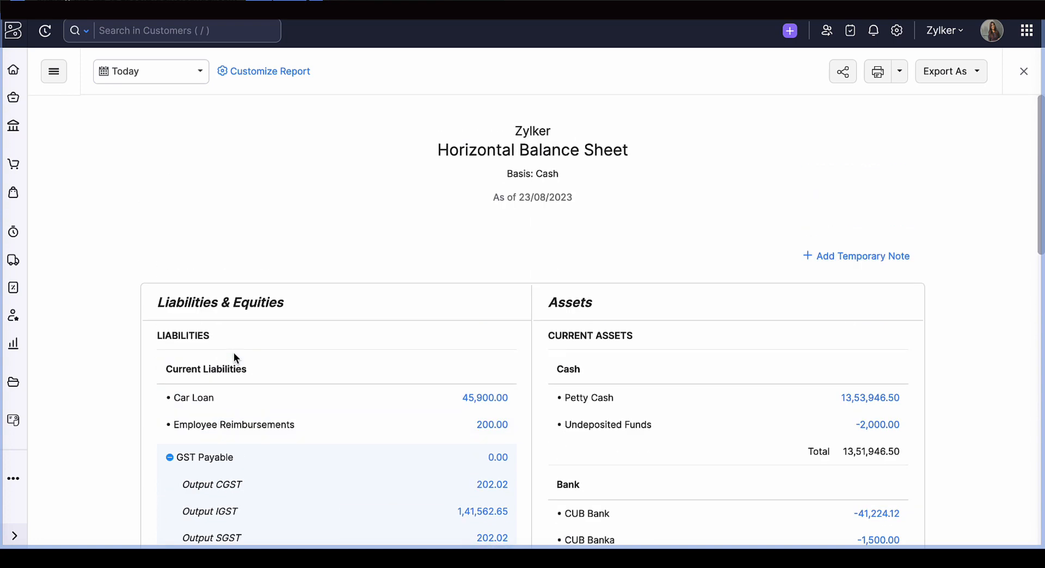
left_click(1023, 76)
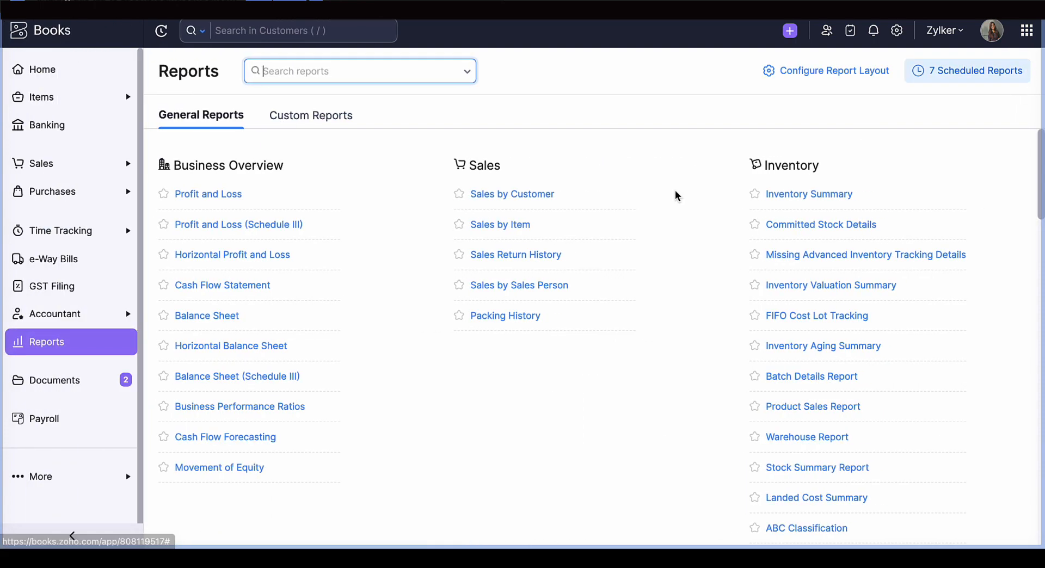
- Reopen the Horizontal Balance Sheet and switch from it to the standard Balance Sheet report
left_click(260, 348)
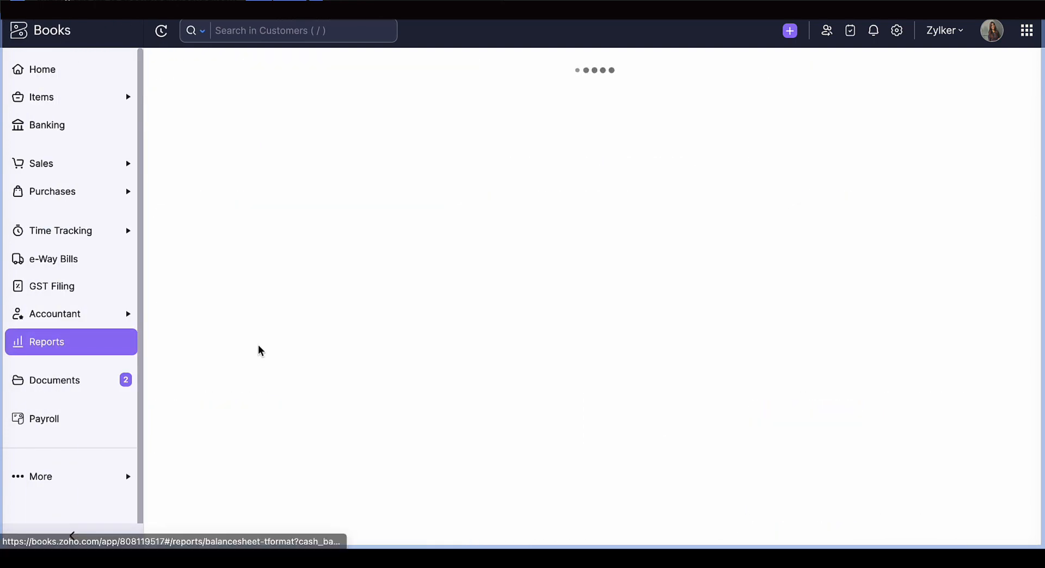
left_click(53, 71)
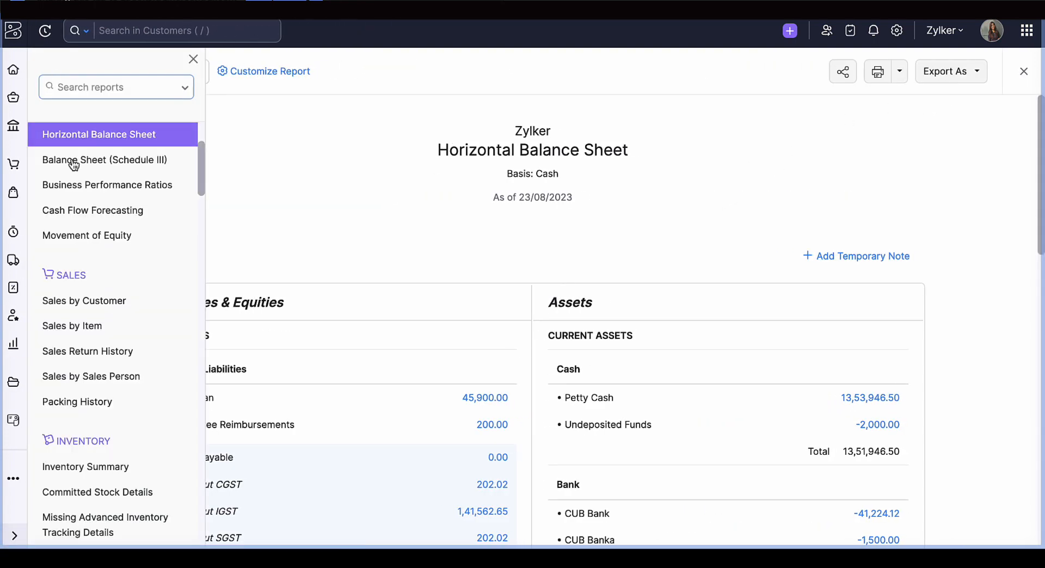
scroll(103, 283, "up", 2)
left_click(79, 205)
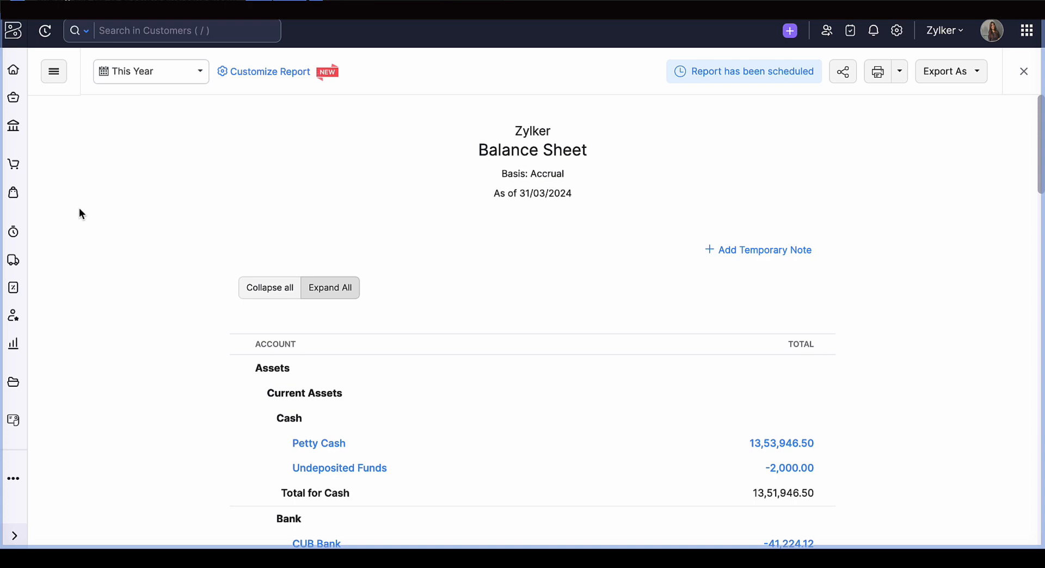
- Open the Balance Sheet's customization settings and examine the Date Range, Report Basis and Filter Accounts options
left_click(264, 72)
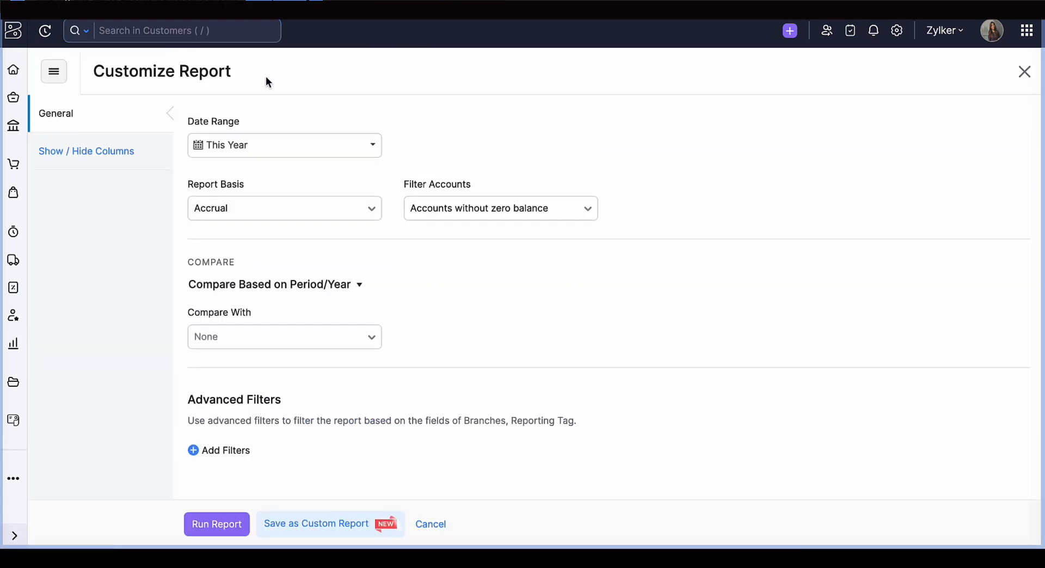
left_click(251, 158)
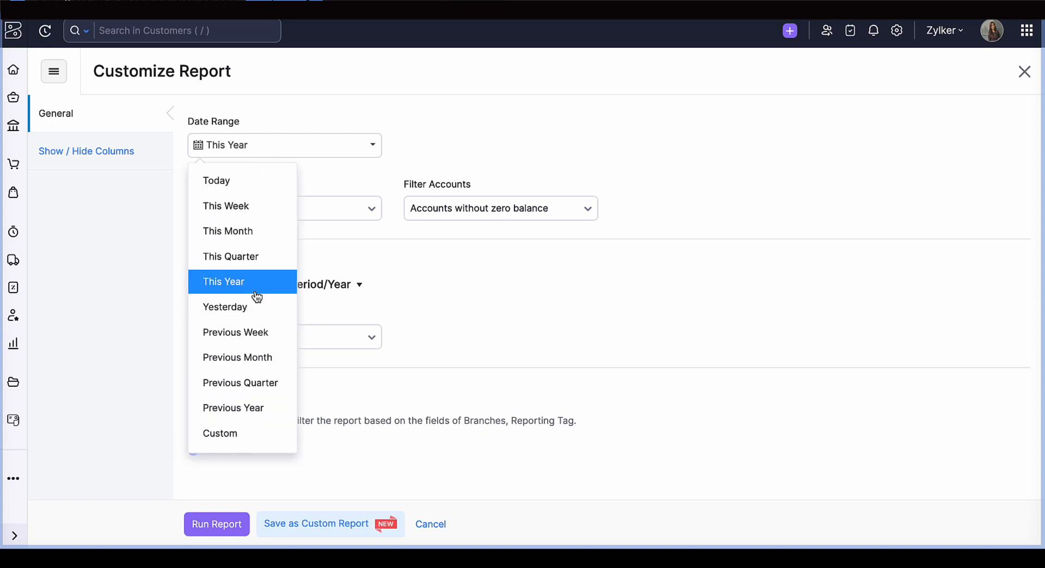
left_click(356, 179)
left_click(336, 216)
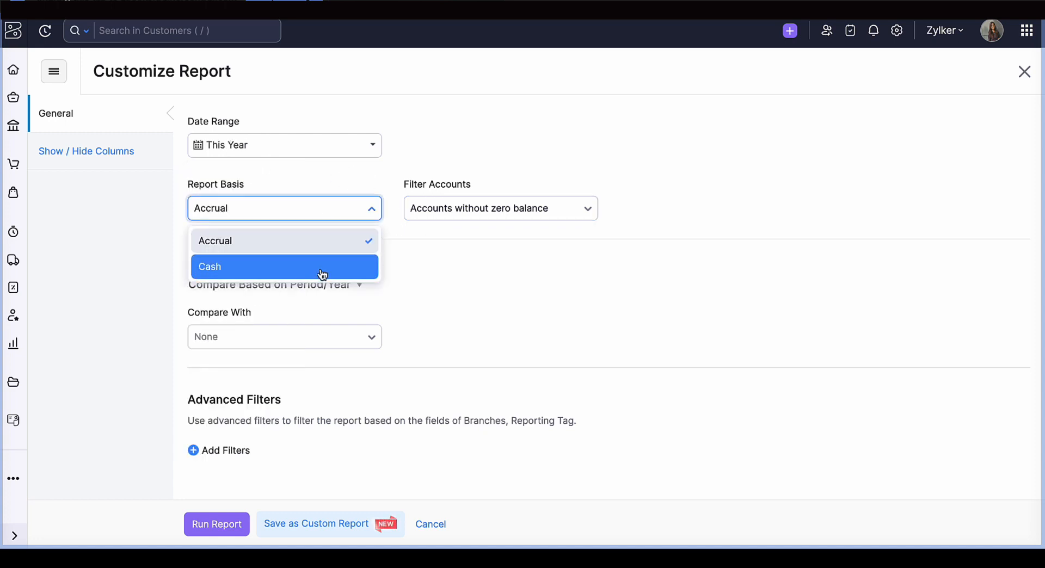
left_click(468, 206)
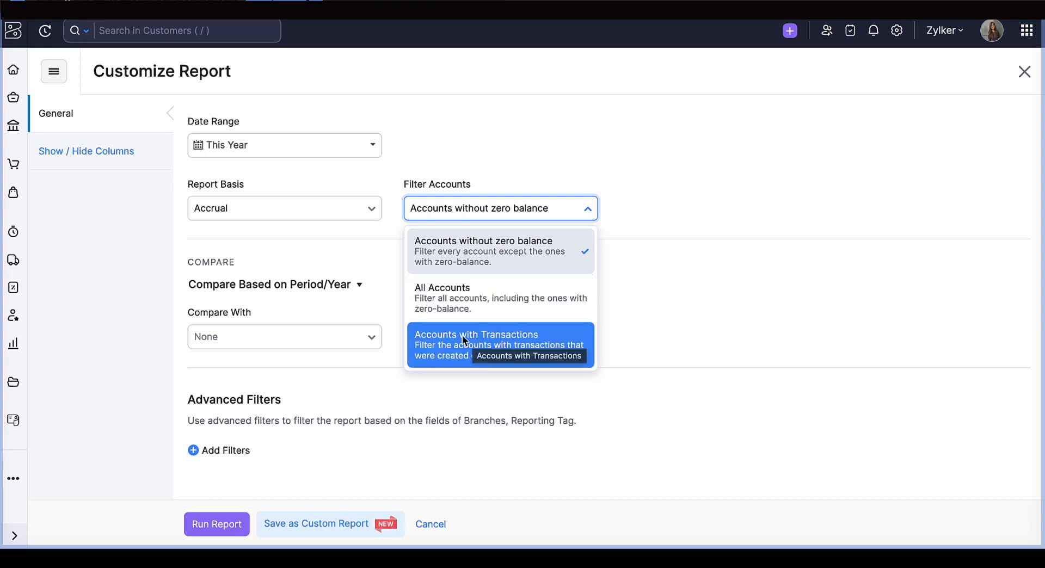
left_click(350, 318)
- Try comparing the report based on Reporting Tags and change the comparison basis to Branches
left_click(329, 289)
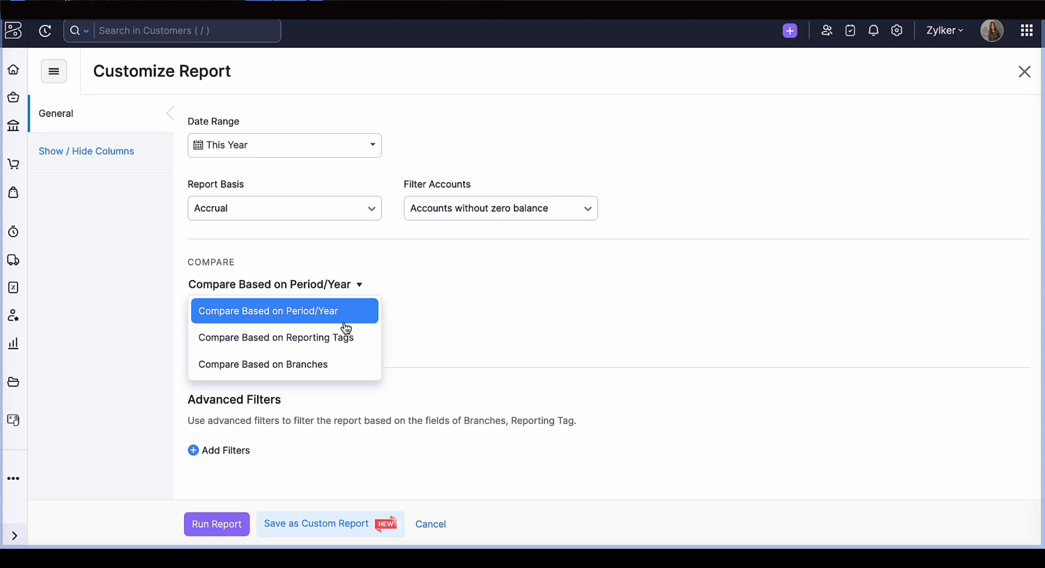
left_click(348, 340)
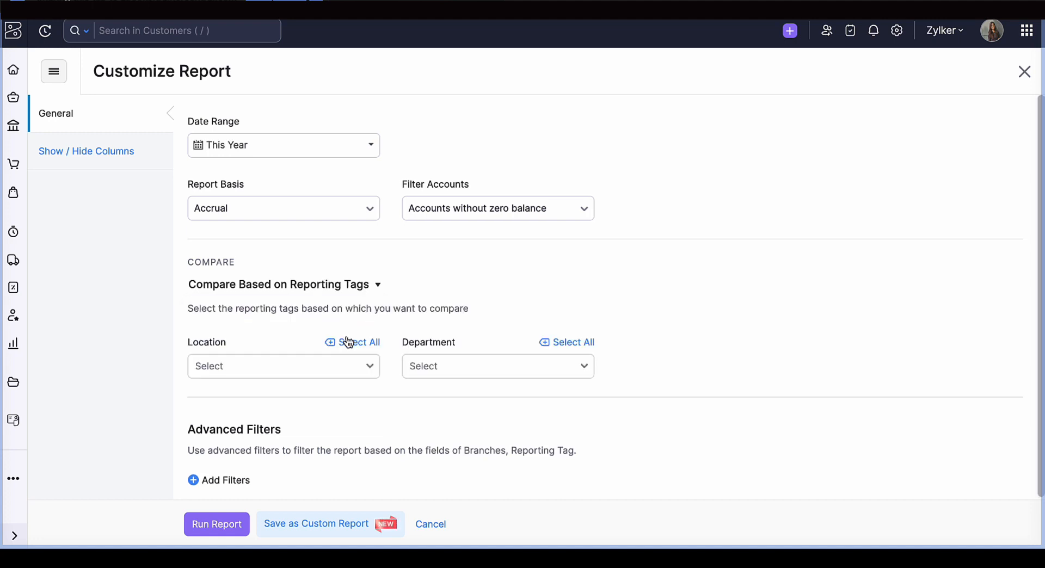
left_click(337, 285)
left_click(321, 370)
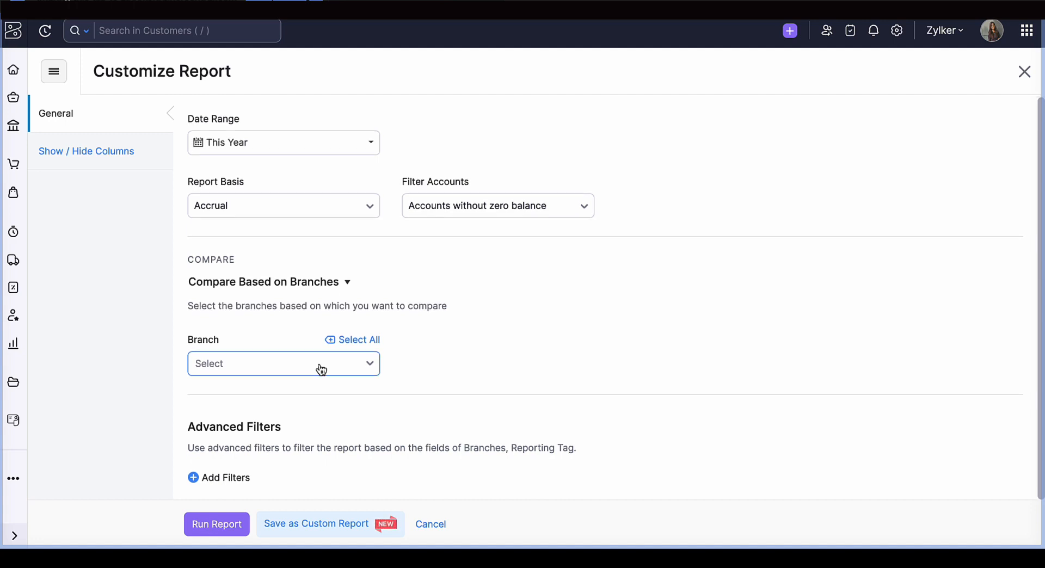
- Add an advanced filter criterion, examine the fields it can use, and remove the criterion
left_click(243, 482)
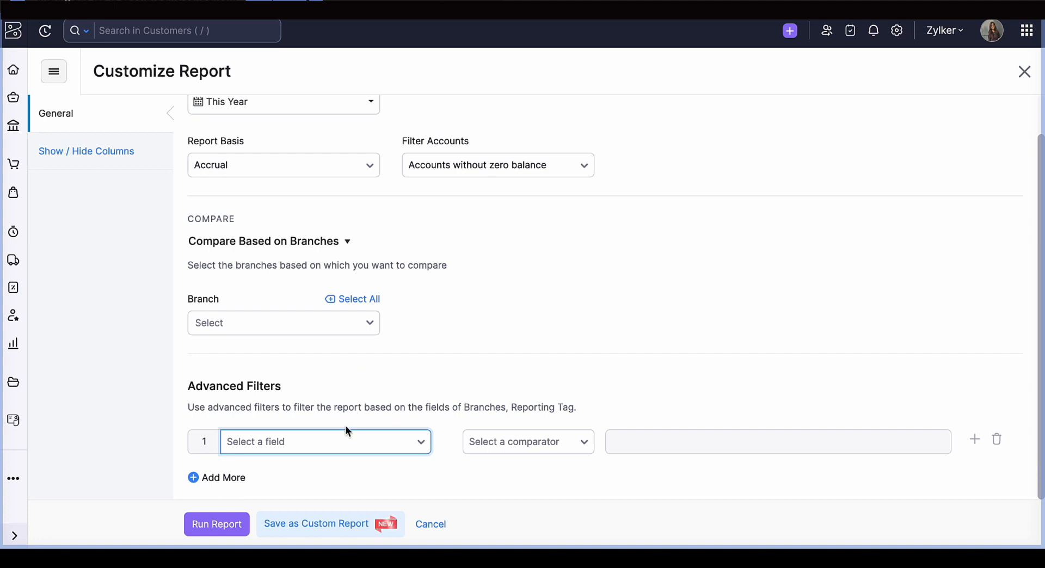
left_click(349, 447)
scroll(454, 408, "down", 2)
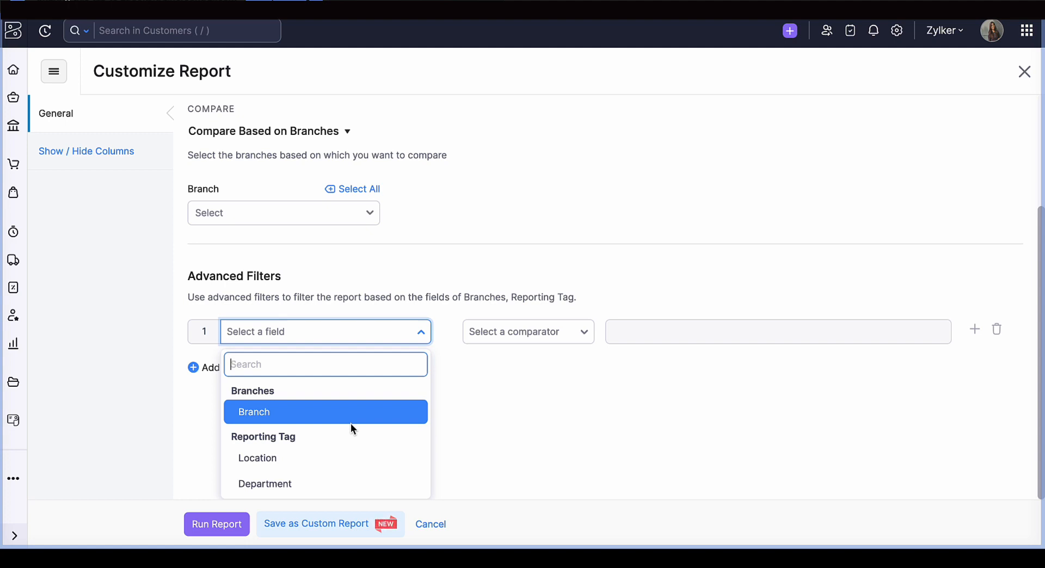
left_click(999, 333)
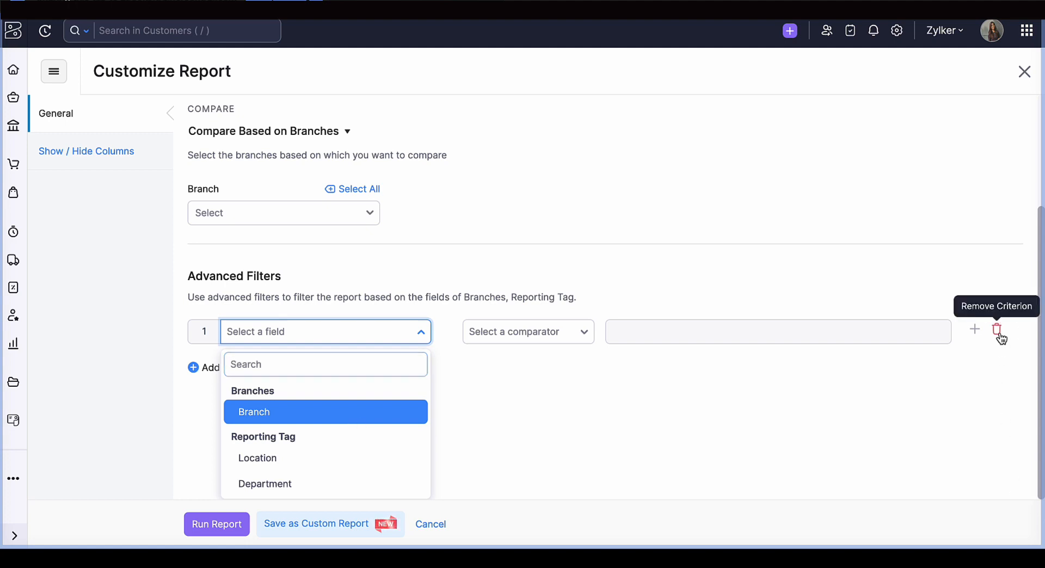
- Start a custom report from the Balance Sheet and go to the Customize Rows and Columns stage
left_click(283, 526)
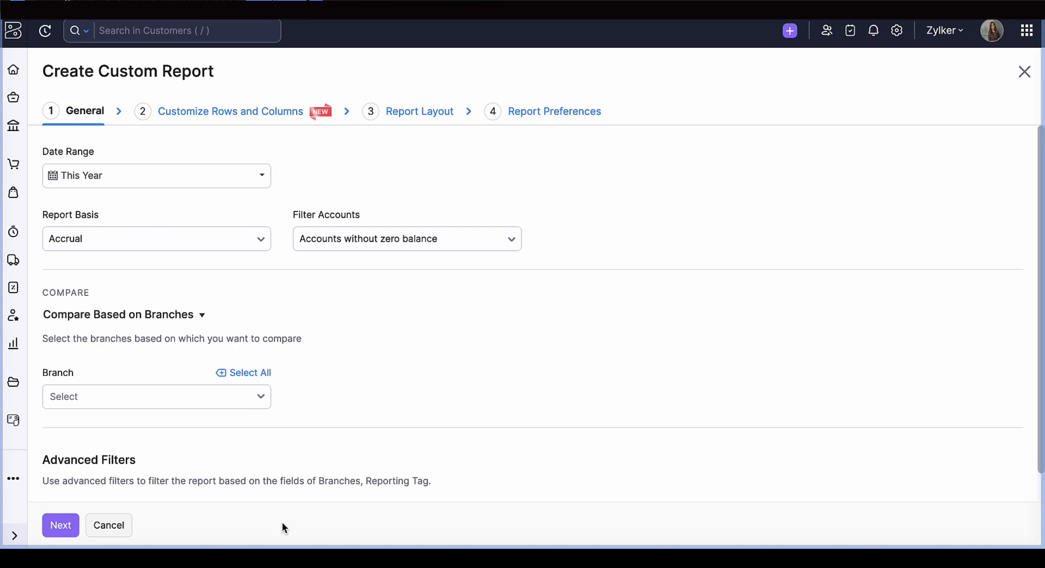
left_click(189, 112)
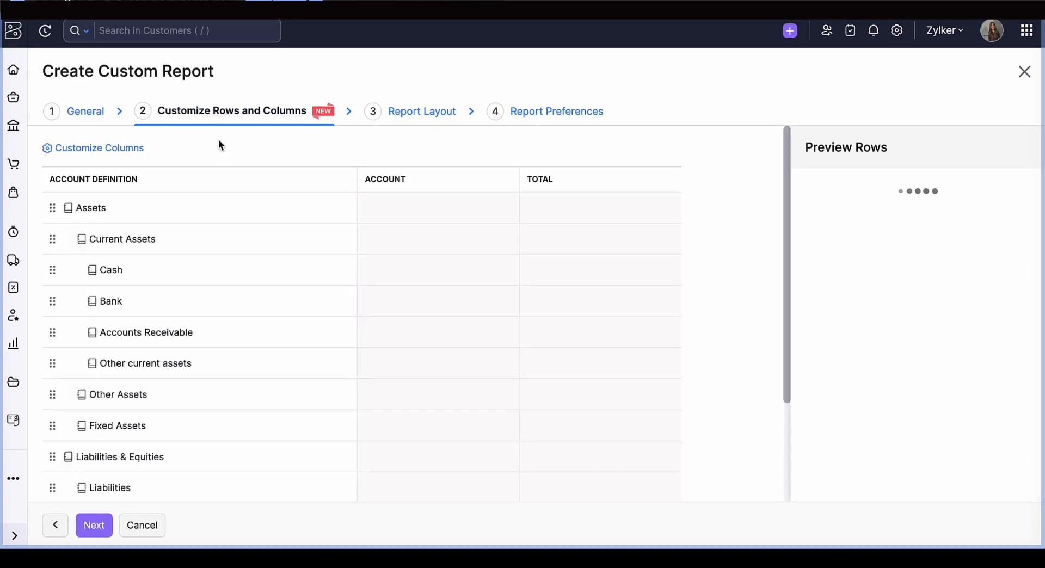
mouse_move(294, 260)
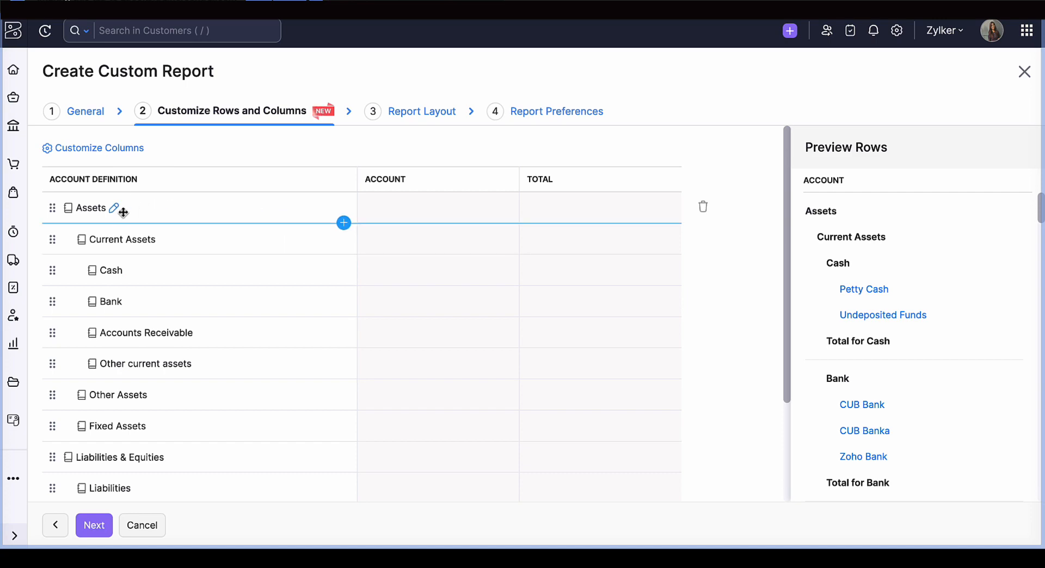
- Inspect the account criteria of the Assets and Current Assets groups, closing each configuration without saving
left_click(114, 208)
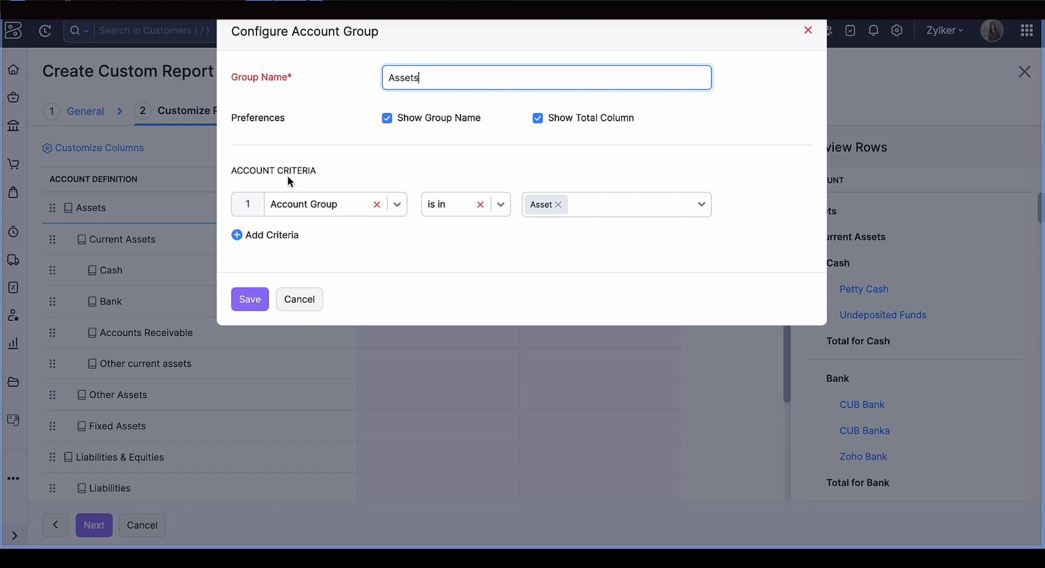
left_click(604, 218)
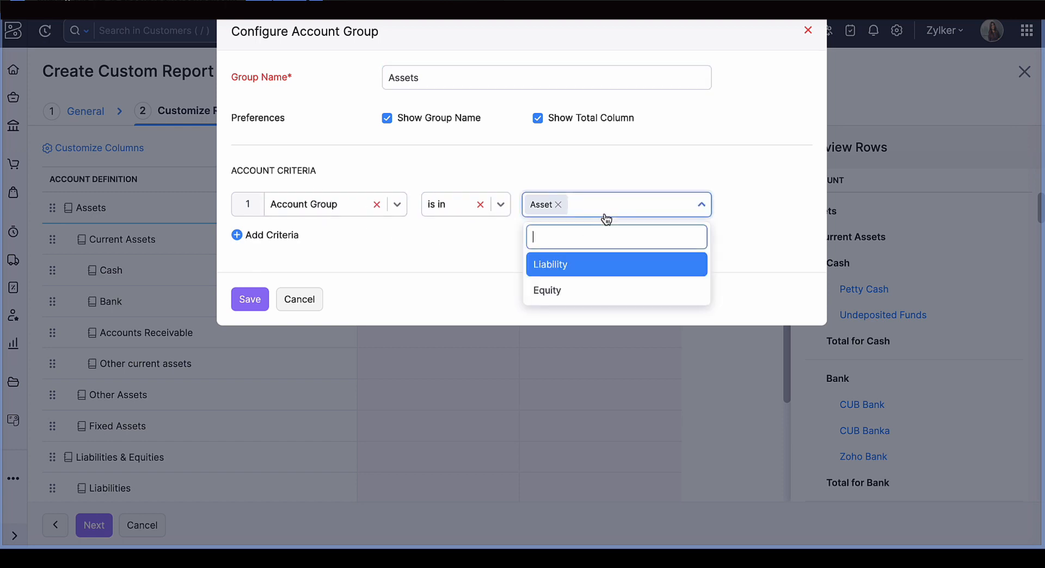
left_click(454, 251)
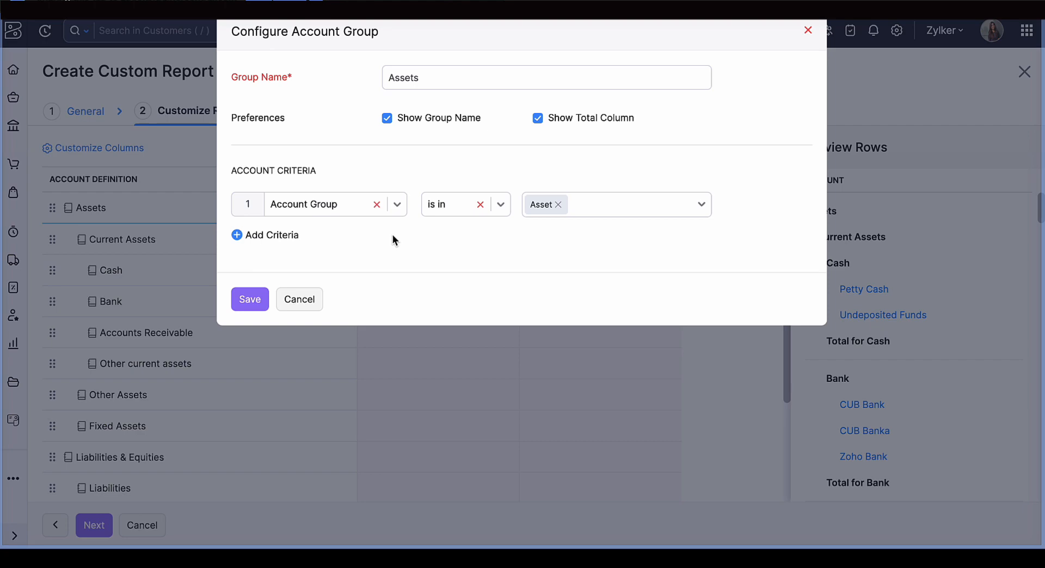
left_click(808, 32)
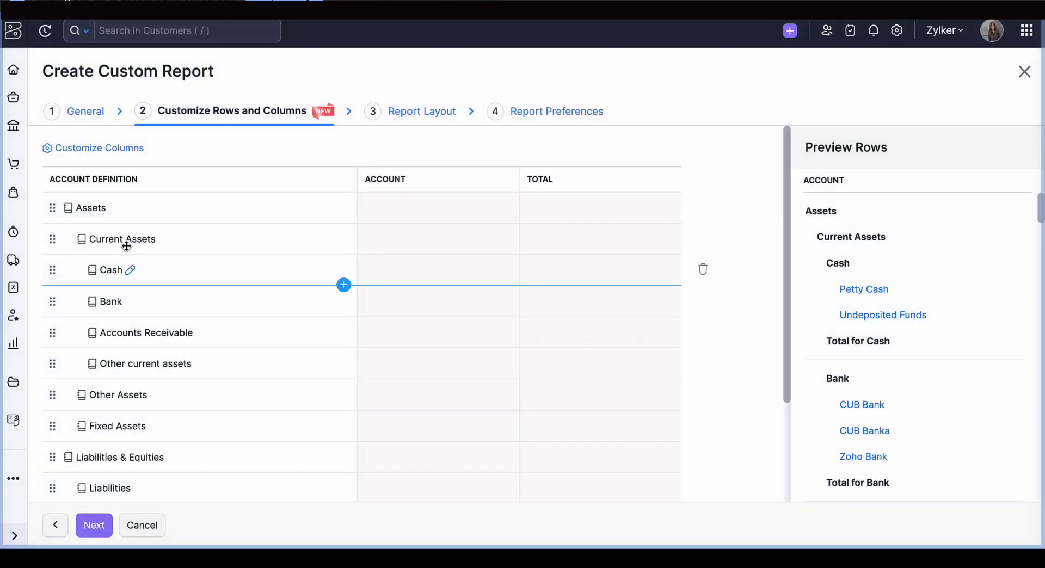
left_click(163, 240)
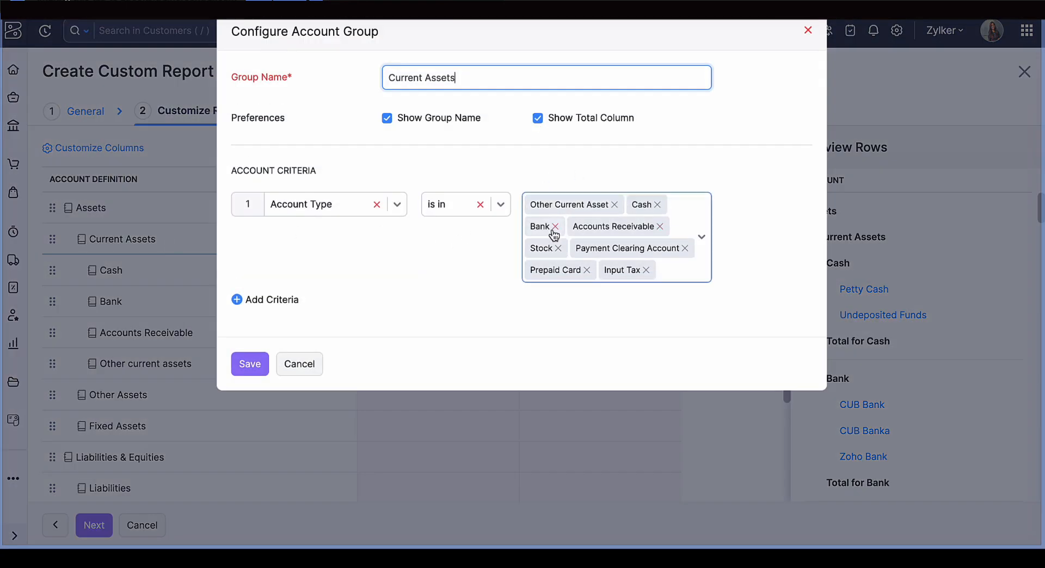
left_click(808, 30)
- Review the custom report's account definitions and preview rows, and close it to return to the Balance Sheet
scroll(361, 324, "down", 3)
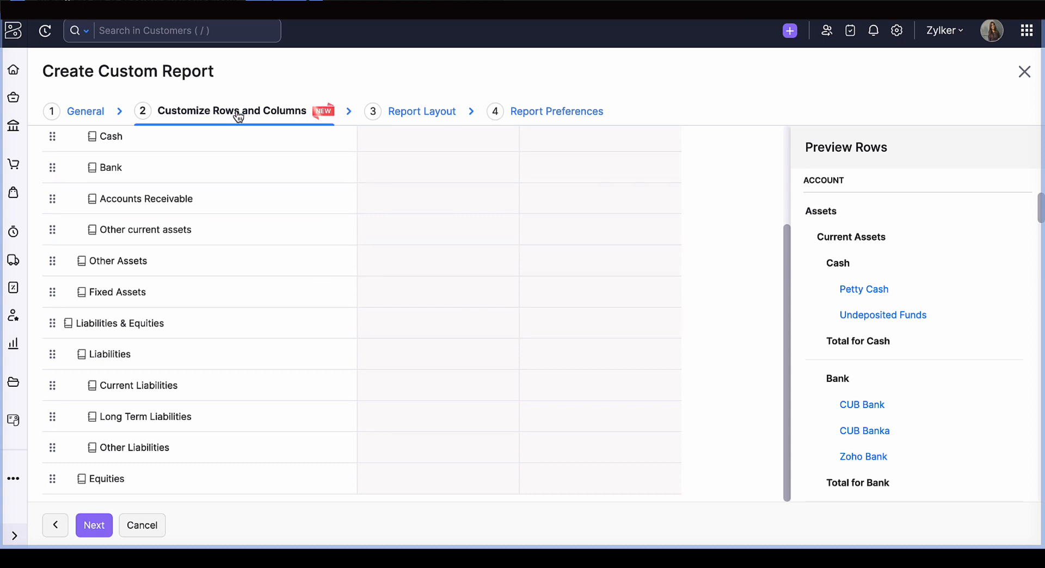
scroll(215, 239, "up", 3)
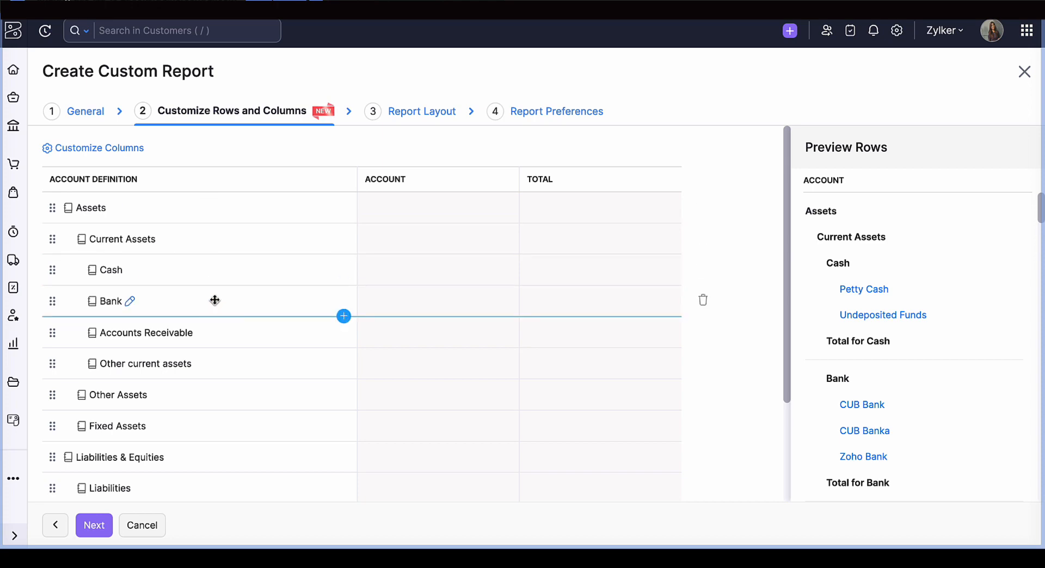
scroll(885, 386, "down", 15)
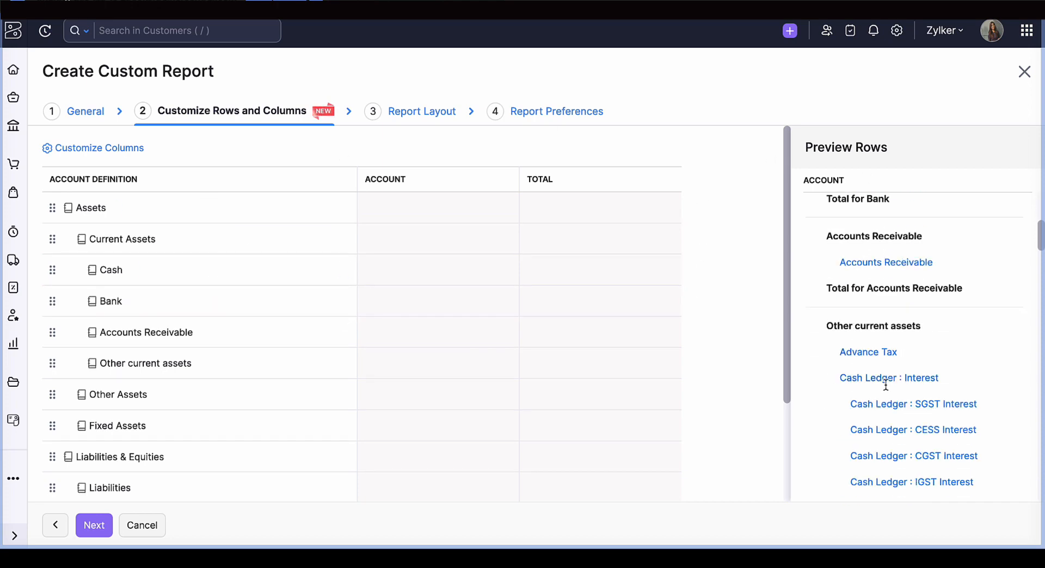
scroll(885, 385, "down", 5)
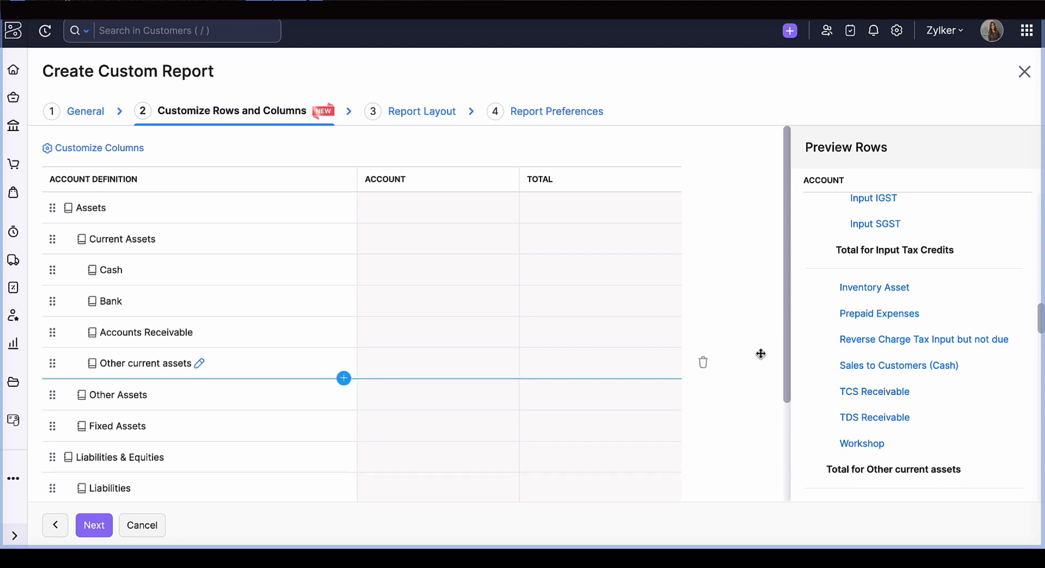
left_click(1024, 73)
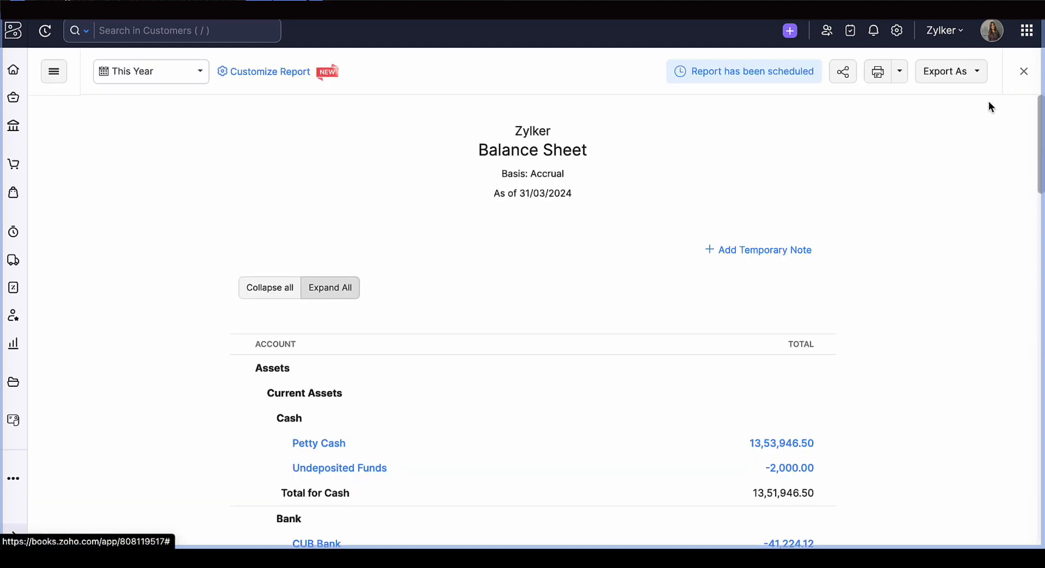
- Switch to the Balance Sheet (Schedule III) report, inspect its accounts mapping for equity and liabilities, and cancel without saving
left_click(1023, 73)
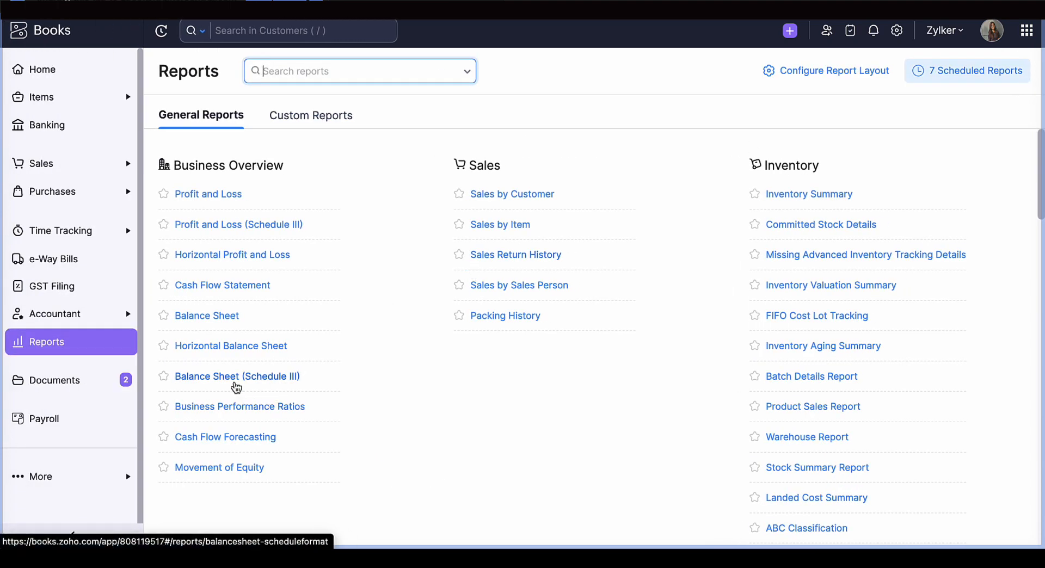
left_click(233, 385)
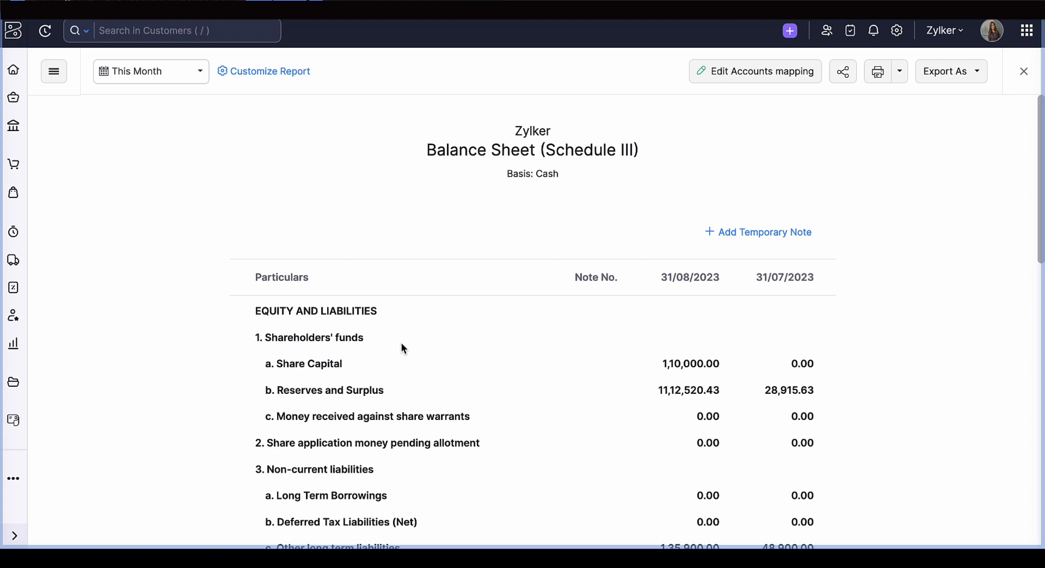
left_click(739, 77)
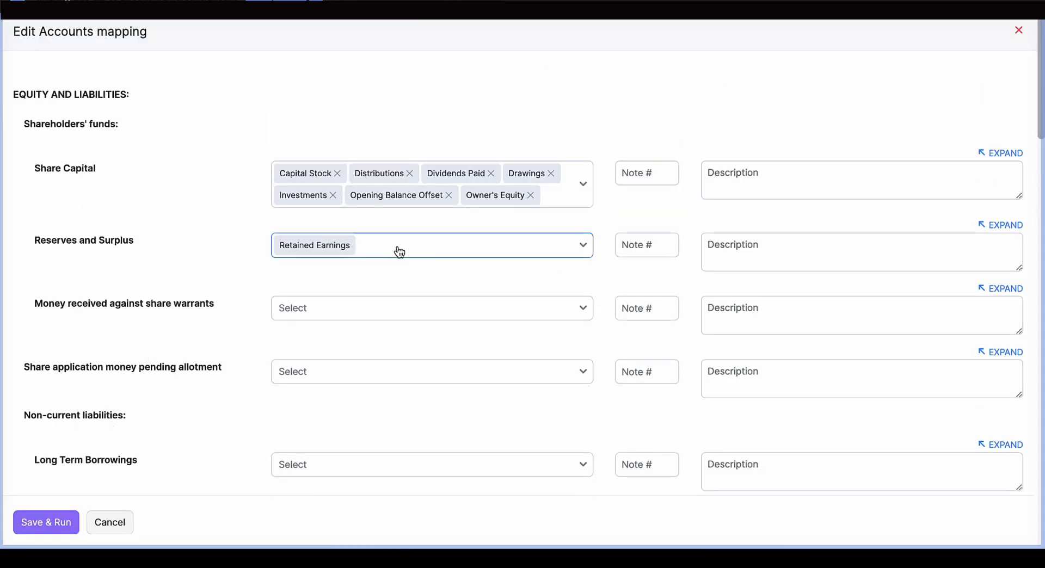
scroll(399, 252, "down", 4)
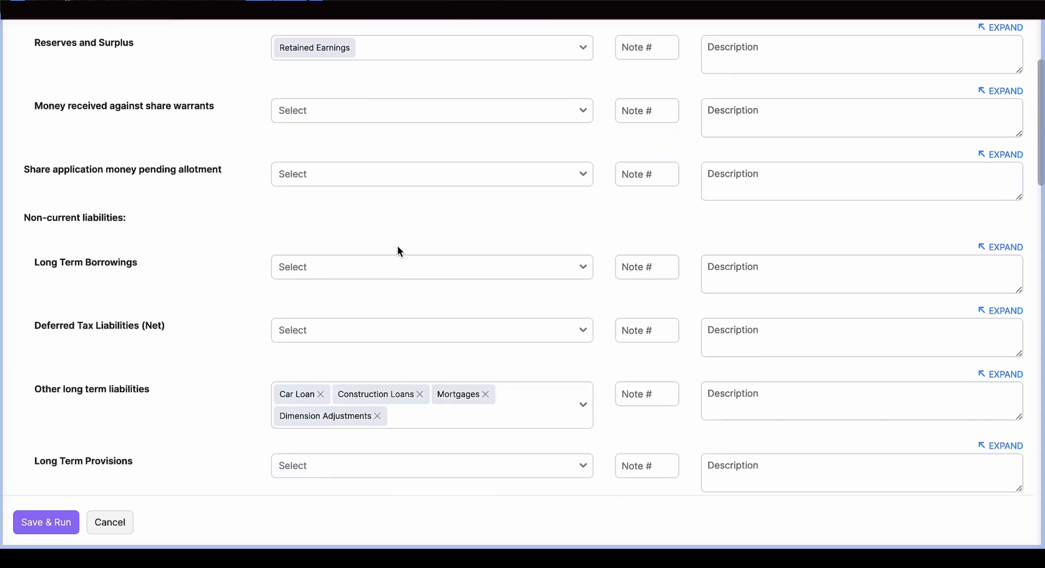
scroll(398, 251, "up", 2)
scroll(398, 251, "up", 2)
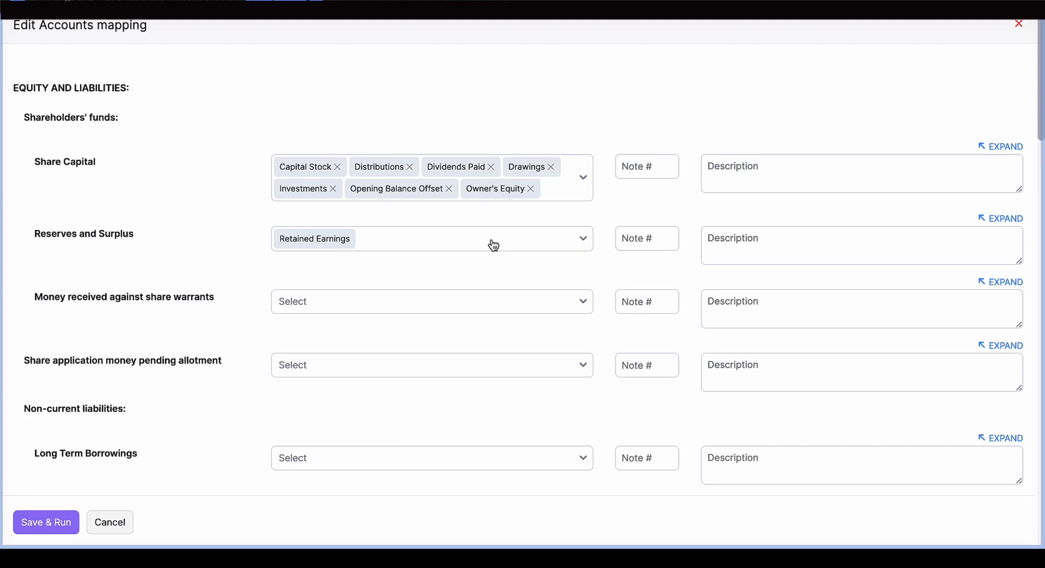
left_click(111, 522)
- Review the equity, liabilities and assets rows of the Balance Sheet (Schedule III), and close the report
scroll(661, 428, "down", 3)
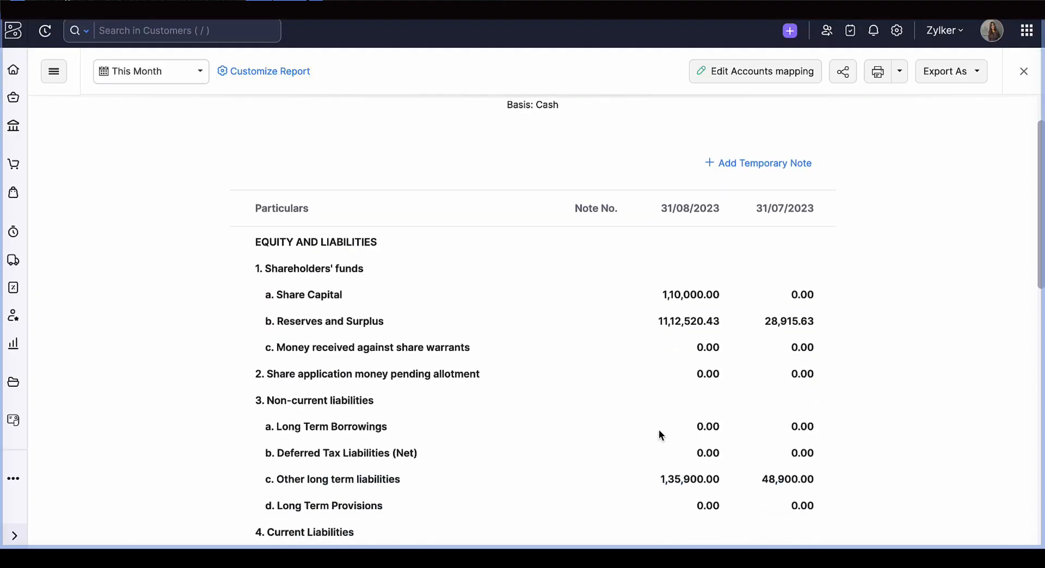
scroll(659, 430, "down", 5)
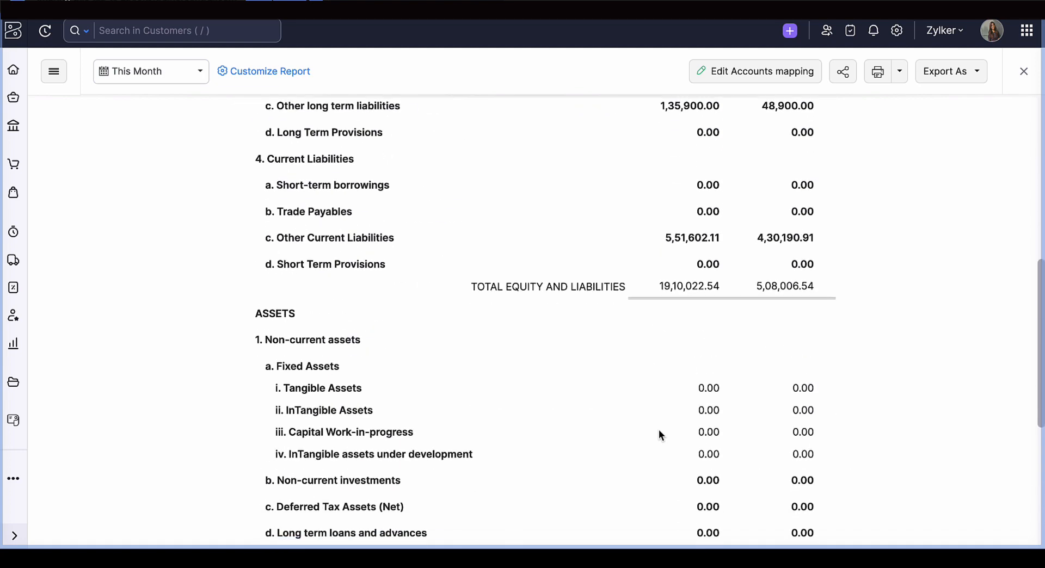
scroll(659, 429, "up", 8)
left_click(1024, 71)
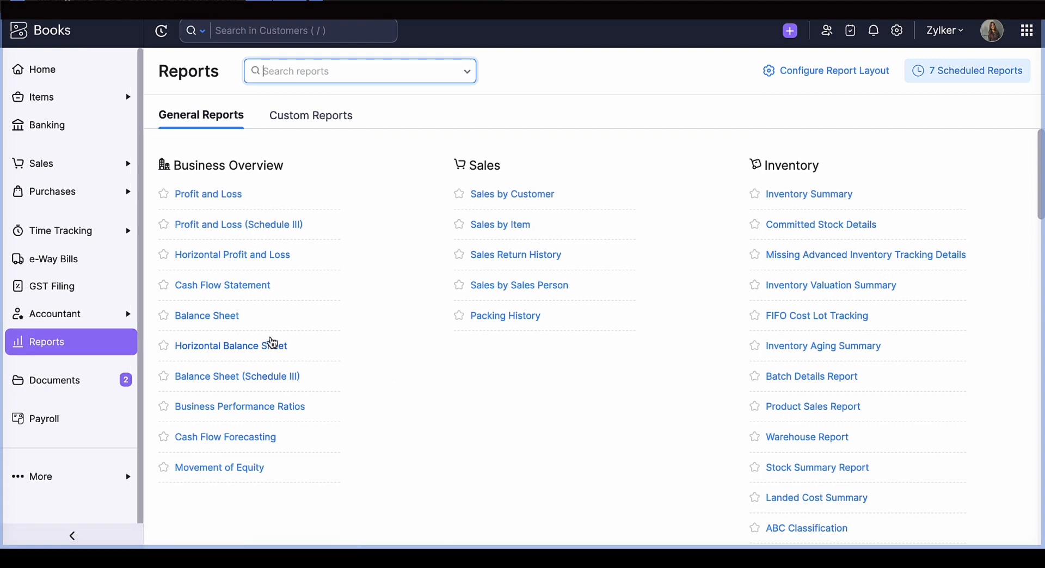
- Open the standard Balance Sheet, review its accounts from current assets down to equities, and return to the reports list
left_click(225, 320)
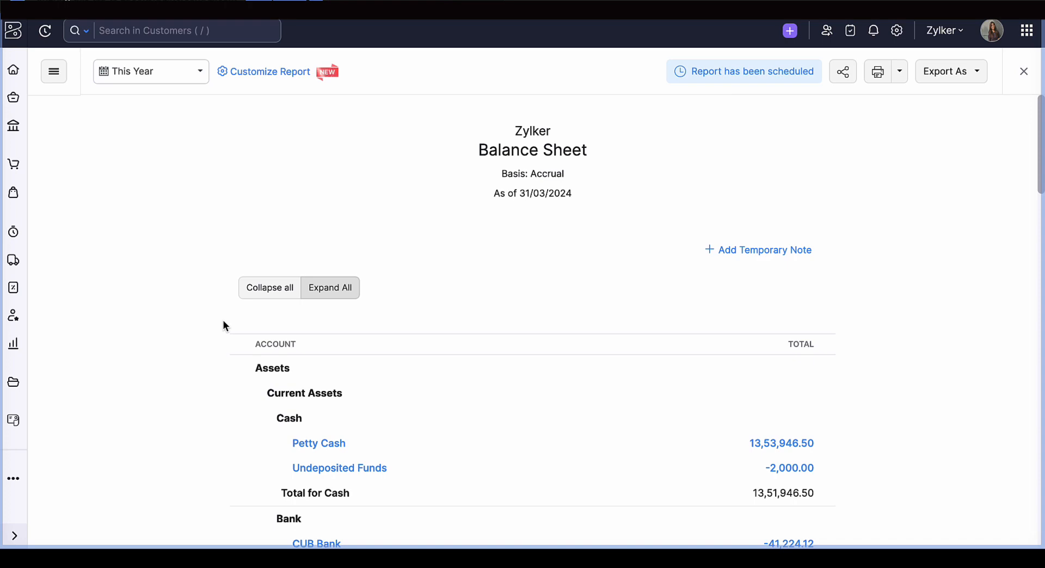
scroll(416, 415, "down", 20)
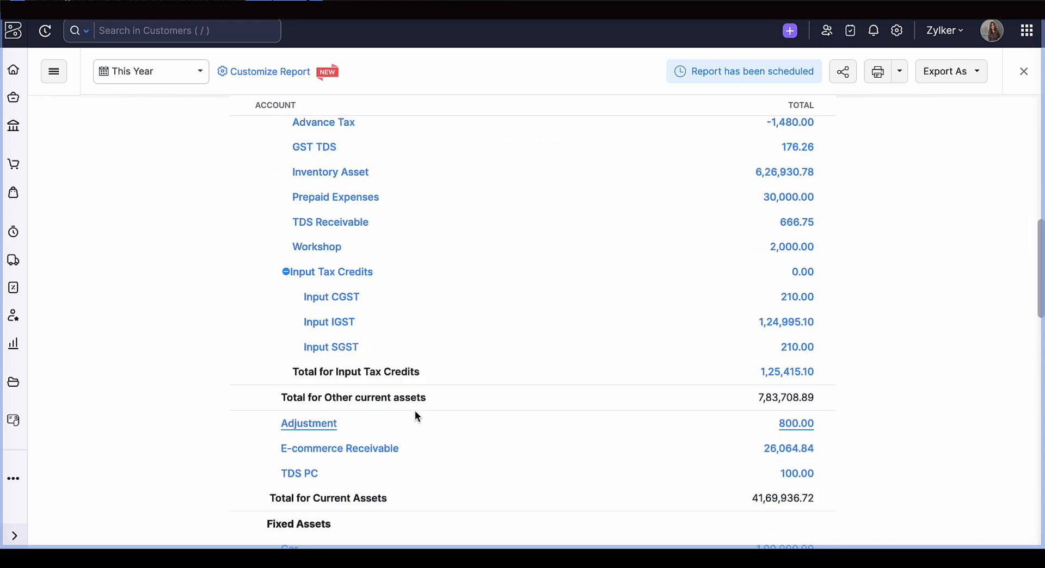
scroll(415, 412, "down", 9)
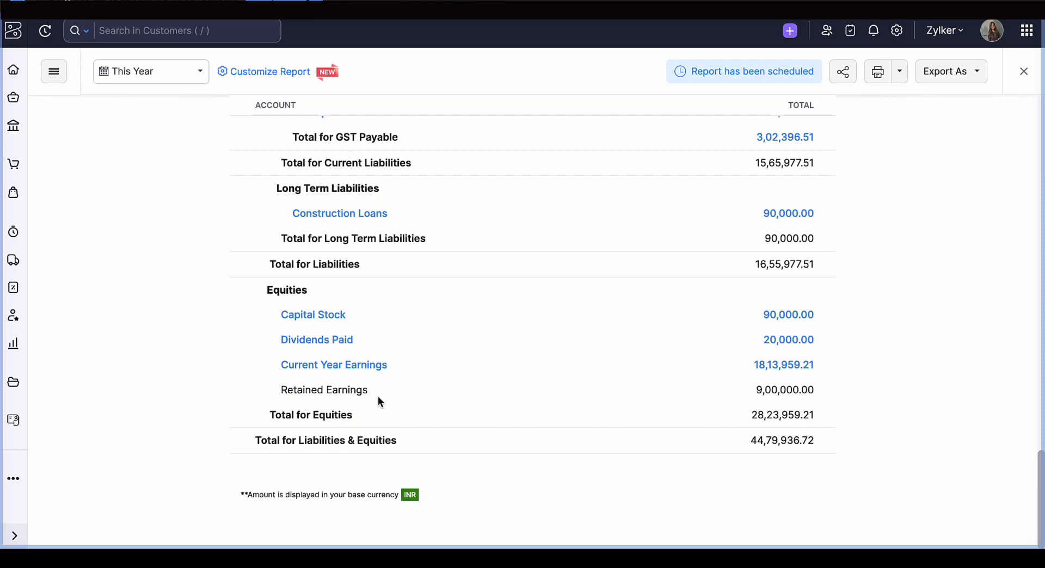
left_click(1025, 73)
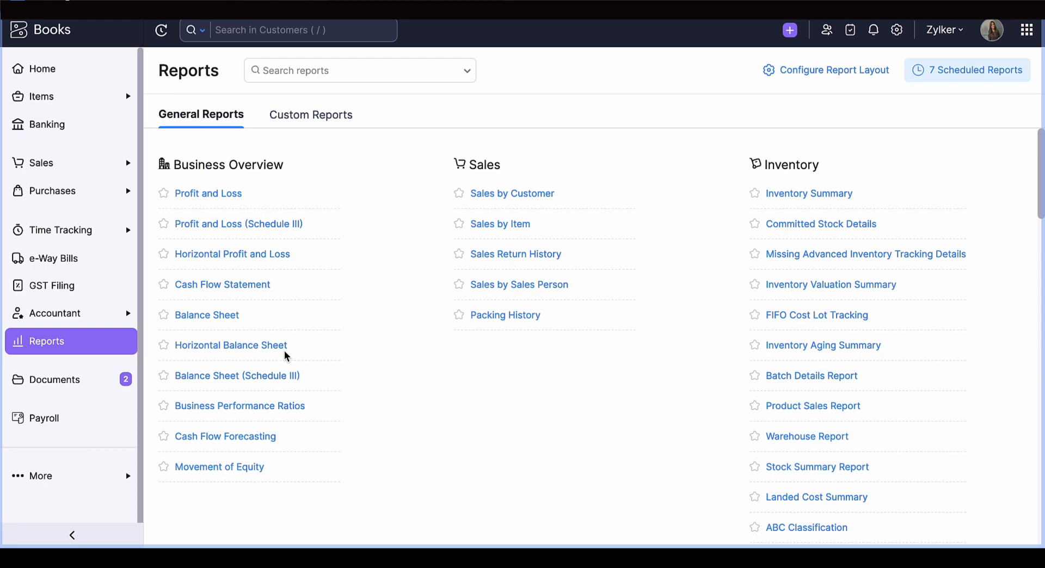
- Open the Cash Flow Statement and look through it from the beginning cash balance to the ending cash balance
left_click(228, 282)
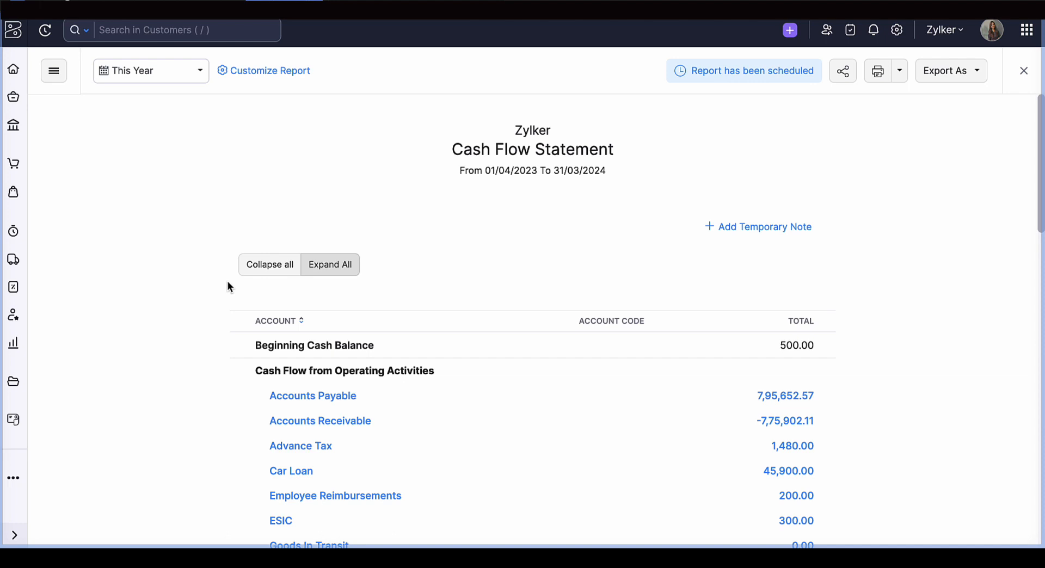
scroll(386, 447, "down", 7)
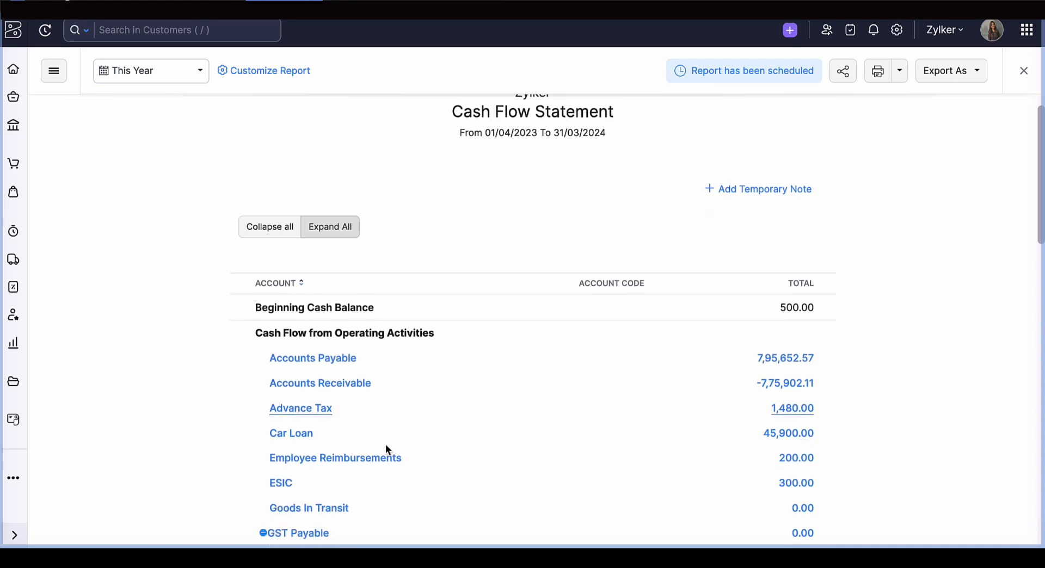
scroll(385, 444, "down", 8)
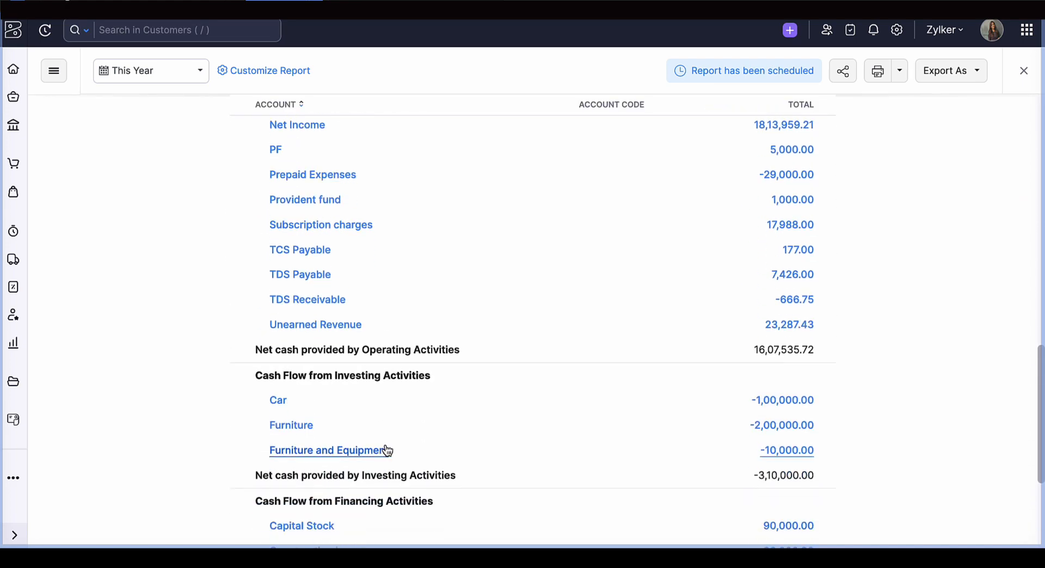
scroll(385, 445, "down", 3)
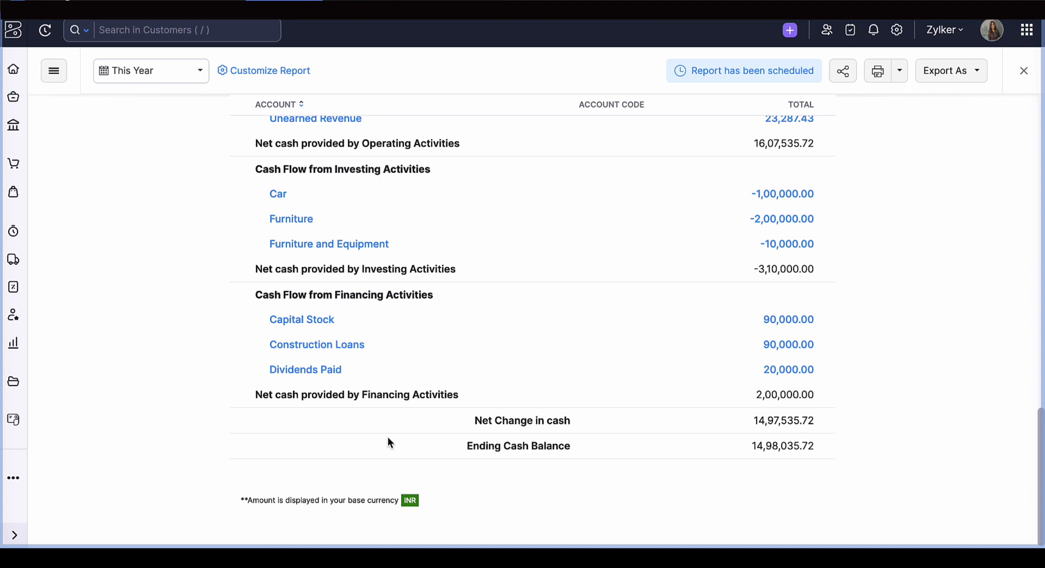
scroll(388, 440, "up", 12)
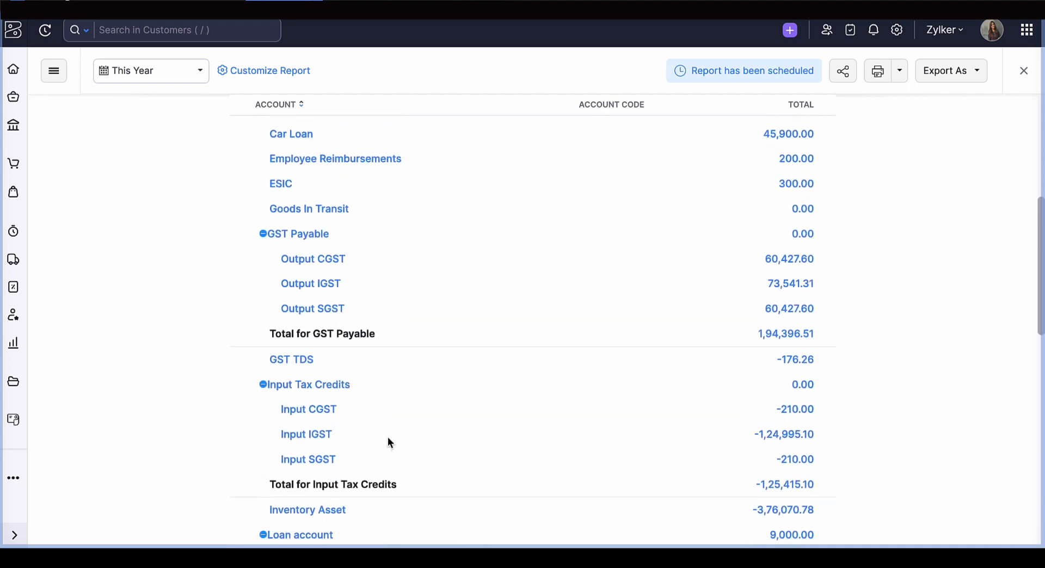
scroll(388, 441, "up", 4)
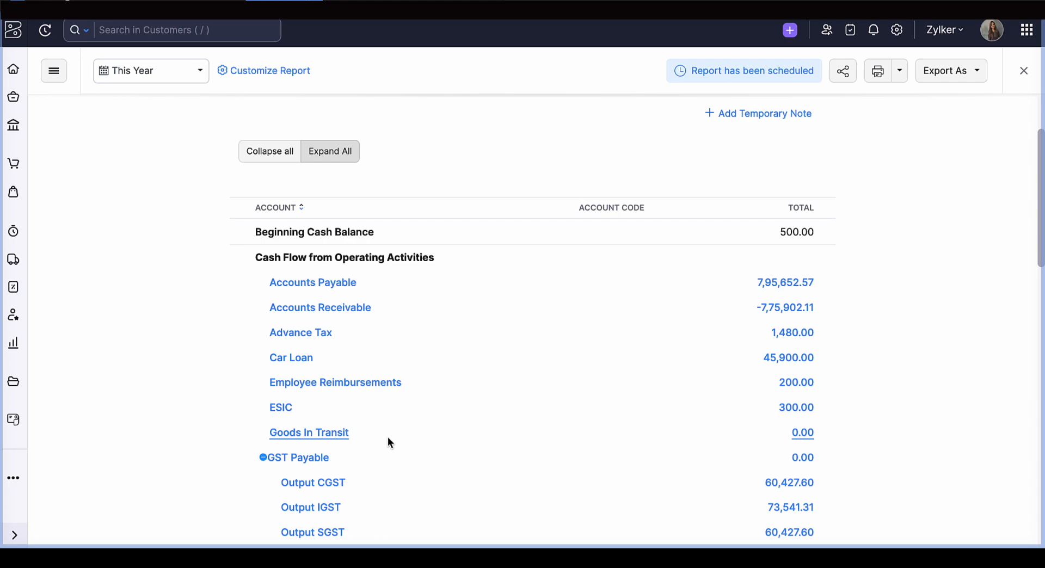
- Examine the accounts under operating activities in the Cash Flow Statement, along with its investing and financing sections
scroll(388, 437, "down", 6)
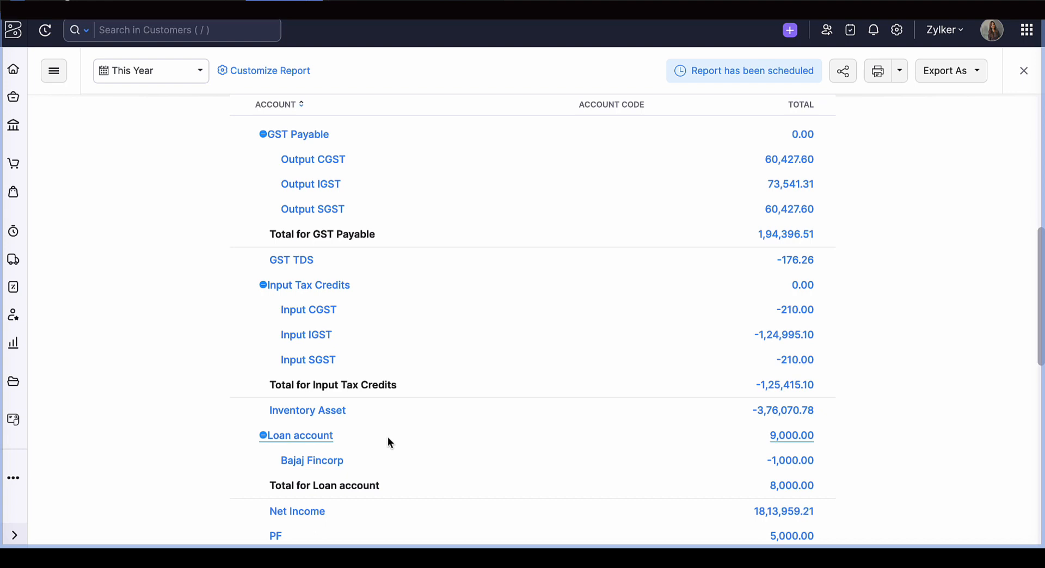
scroll(388, 438, "up", 3)
scroll(388, 442, "up", 1)
scroll(387, 442, "down", 5)
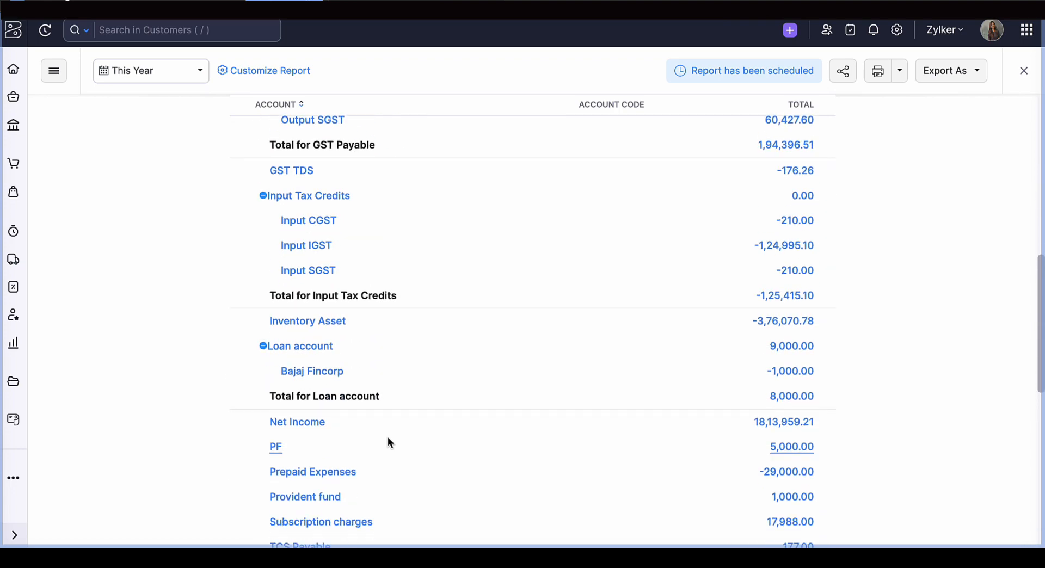
scroll(387, 441, "down", 2)
scroll(388, 442, "down", 3)
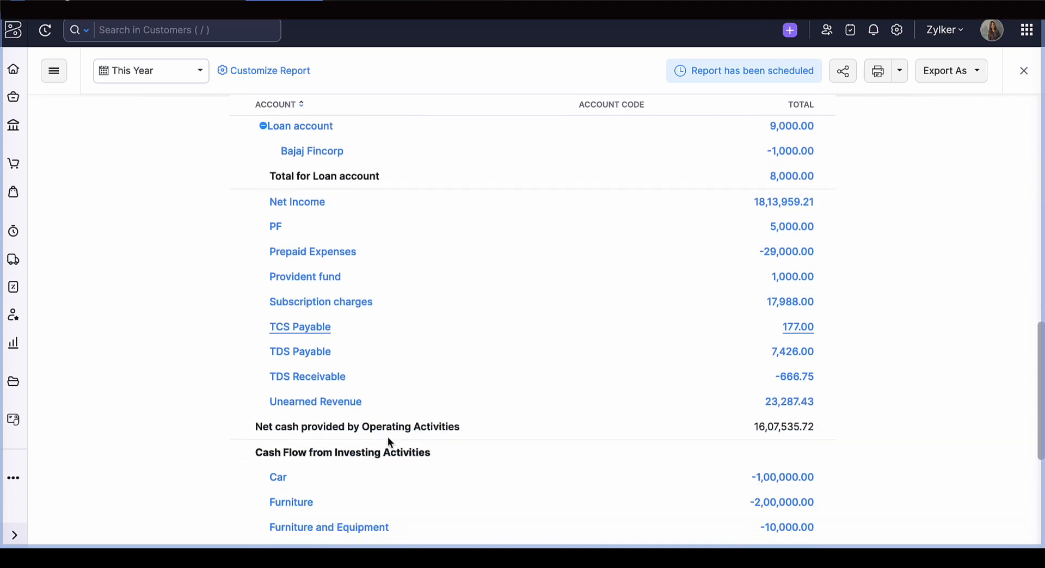
scroll(388, 374, "up", 1)
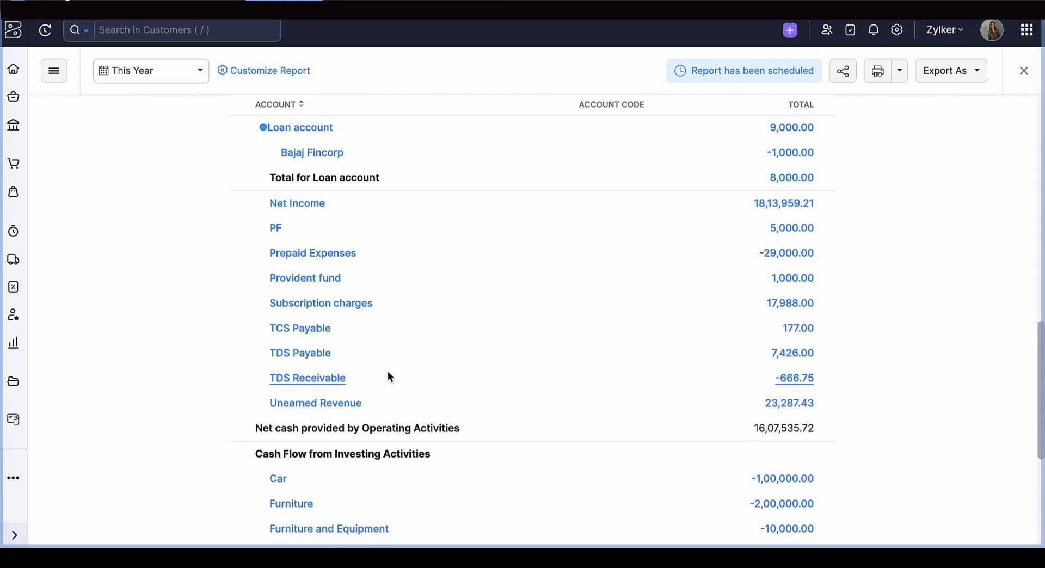
scroll(388, 374, "up", 7)
scroll(388, 375, "up", 1)
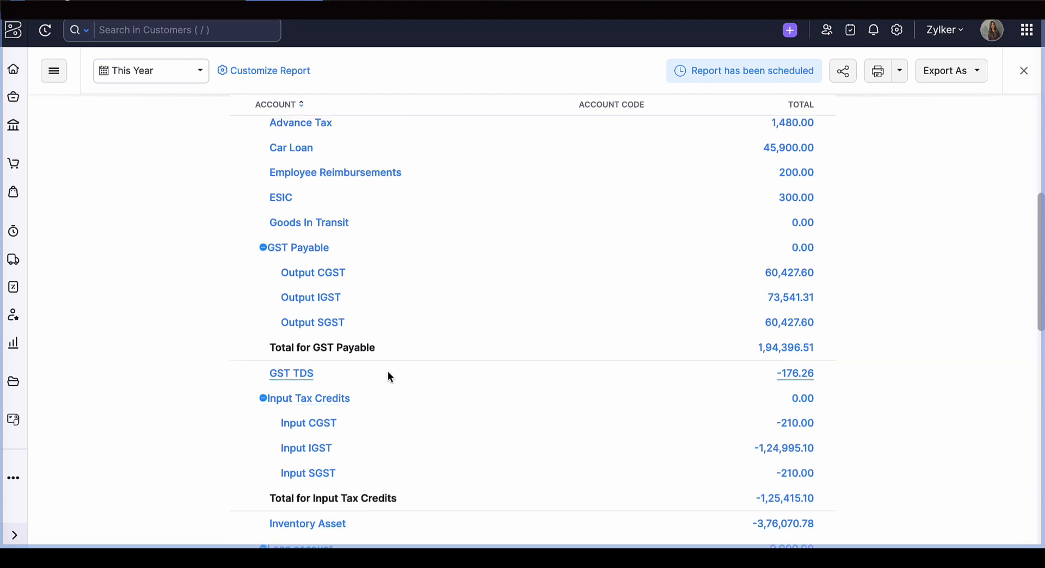
scroll(388, 371, "up", 5)
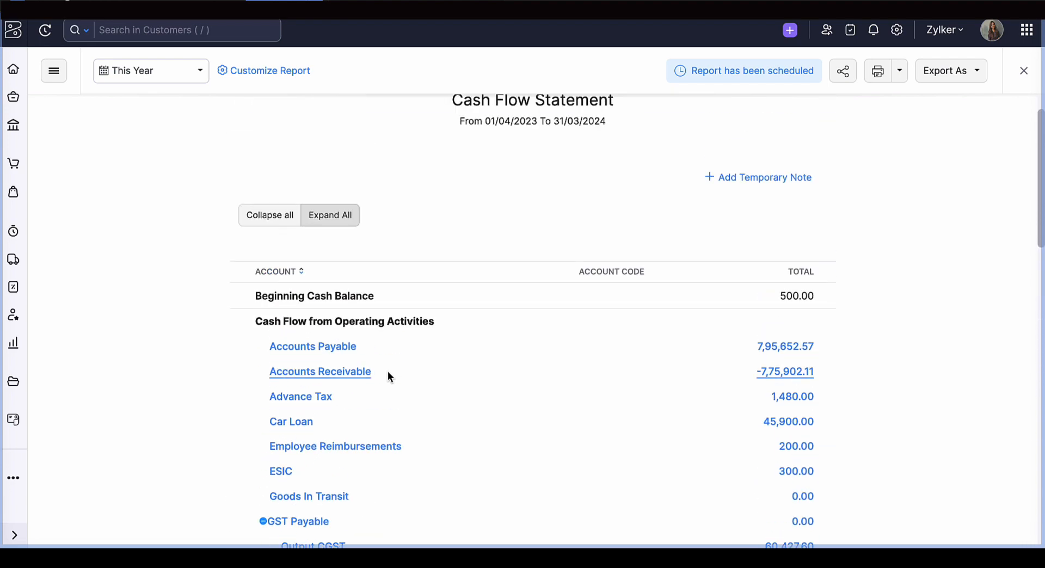
scroll(387, 371, "down", 17)
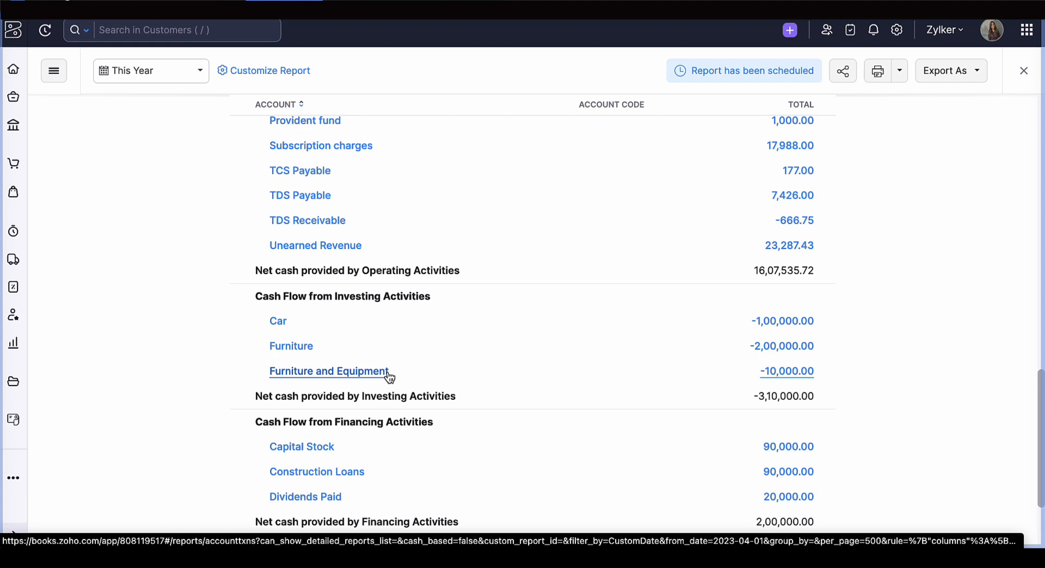
scroll(389, 375, "down", 3)
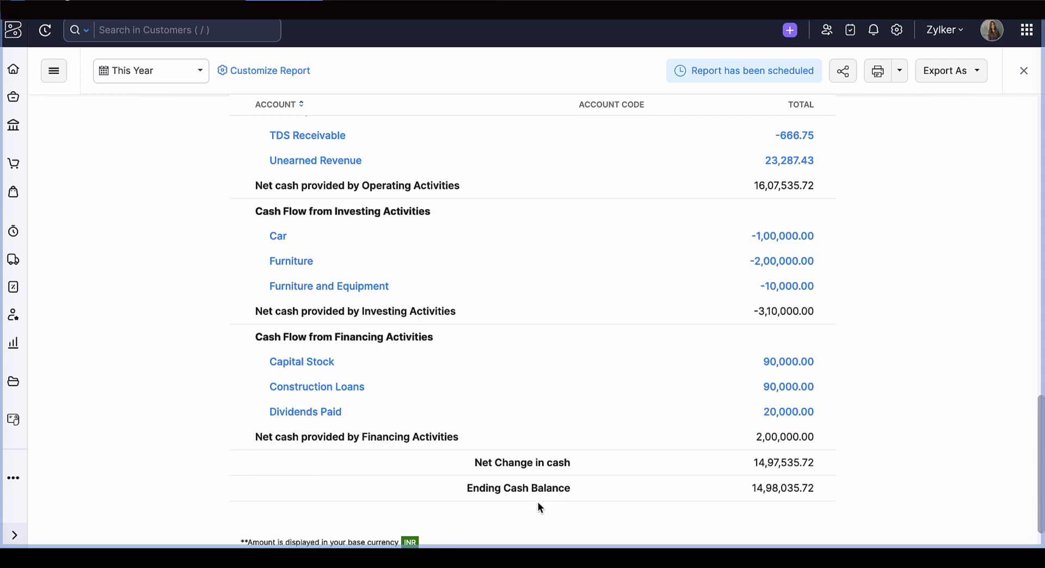
- Review the Cash Flow Statement from the beginning cash balance through its activity sections to the ending cash balance row
scroll(637, 470, "up", 15)
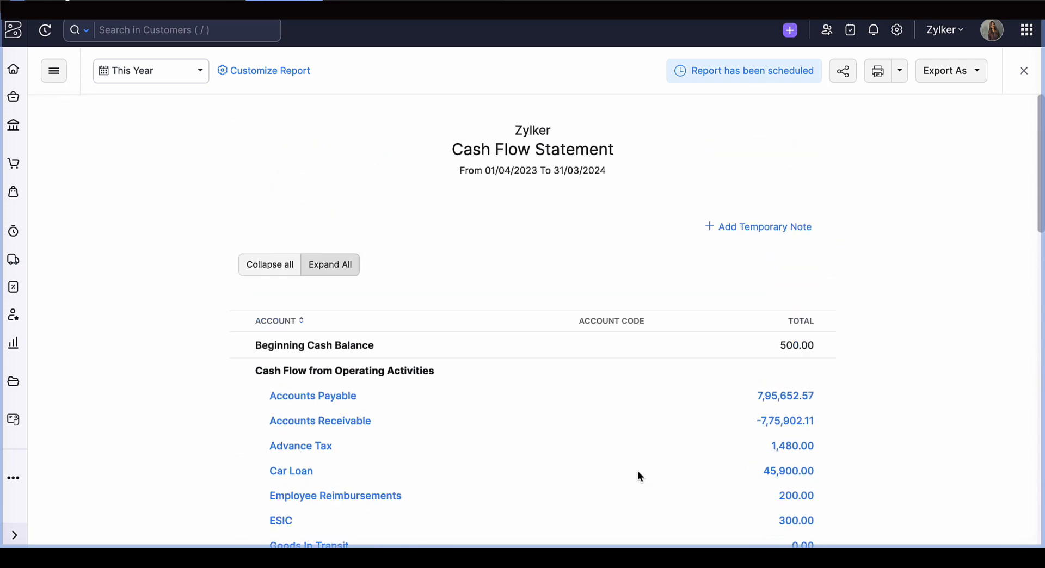
scroll(595, 346, "down", 3)
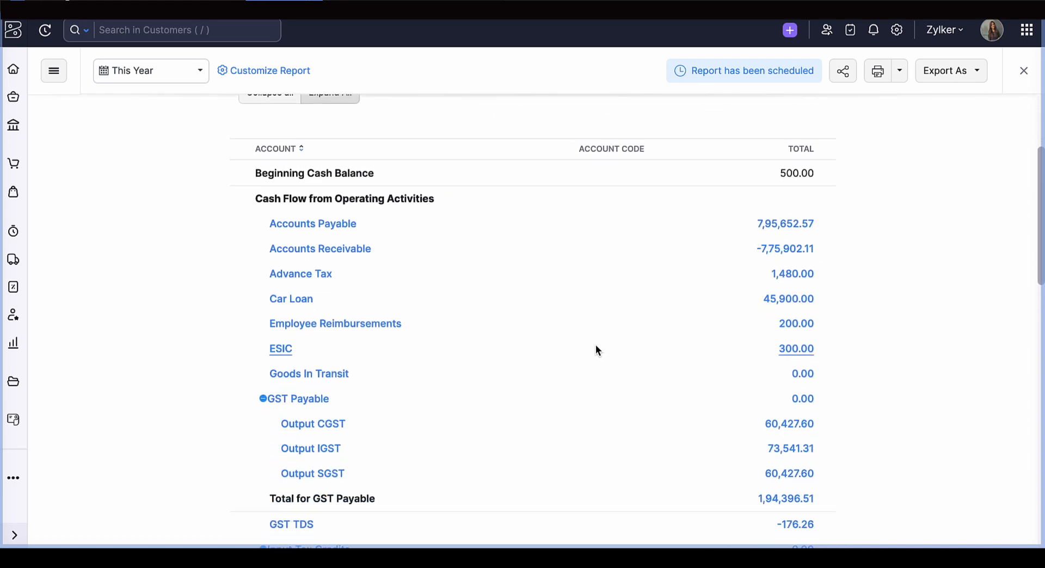
scroll(596, 346, "down", 12)
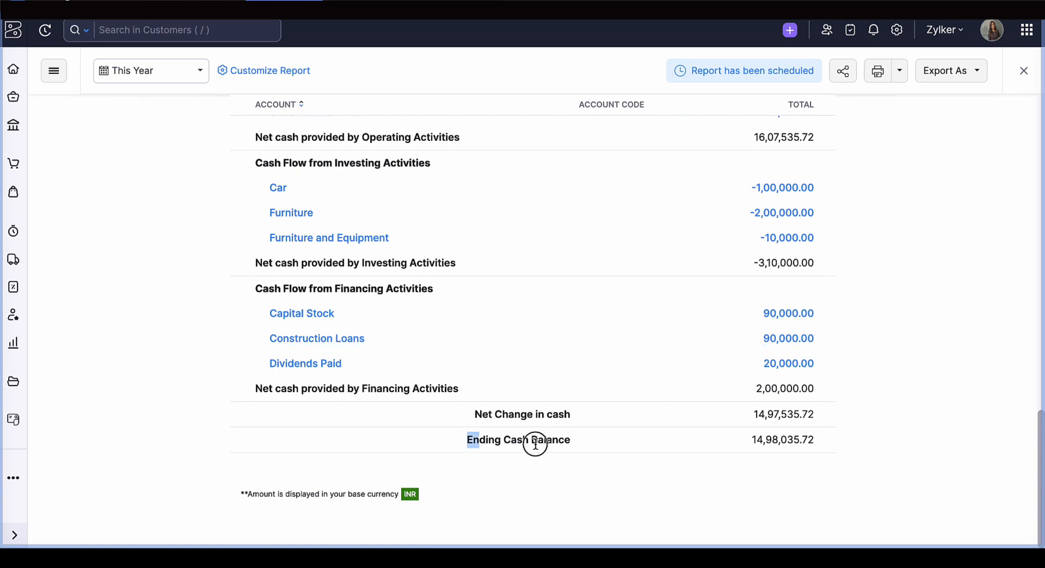
left_click_drag(474, 443, 830, 453)
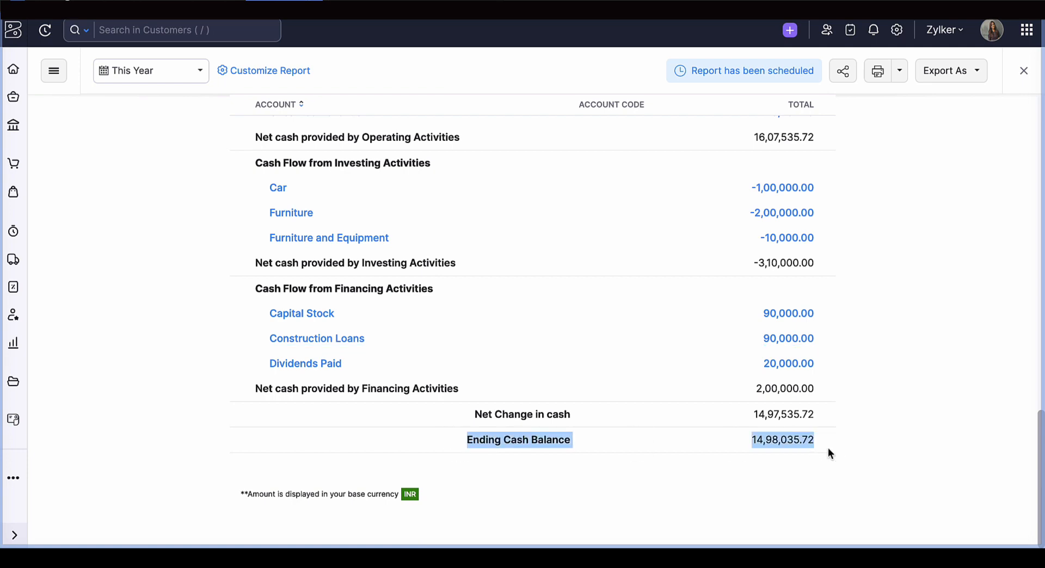
scroll(516, 318, "up", 18)
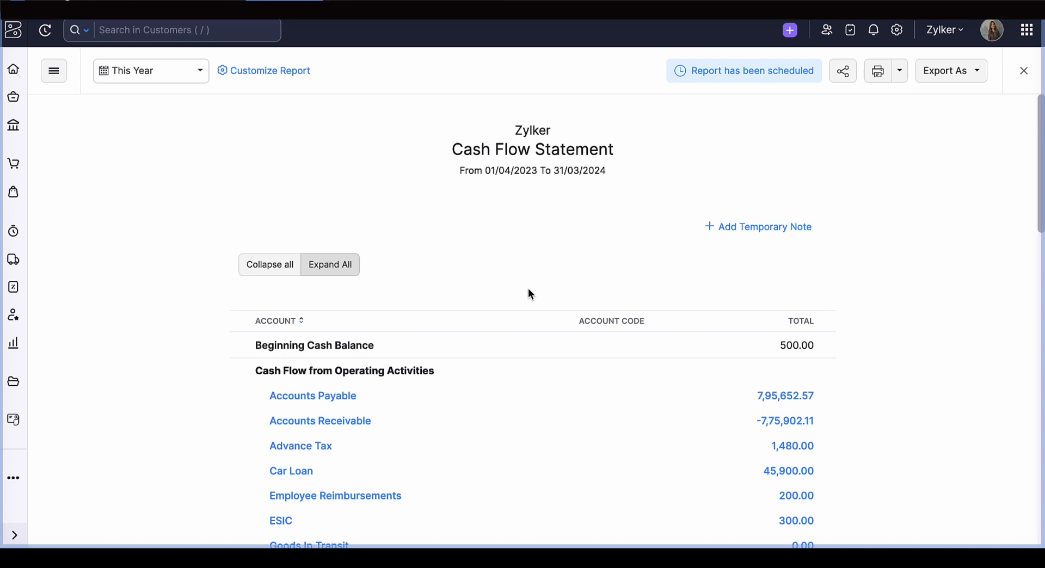
scroll(528, 291, "down", 3)
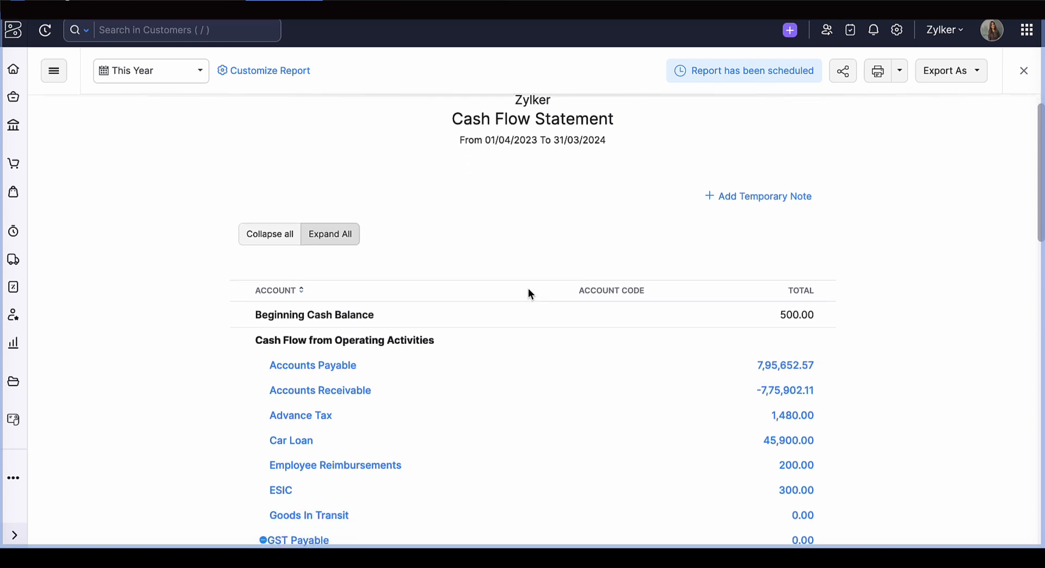
scroll(528, 291, "up", 3)
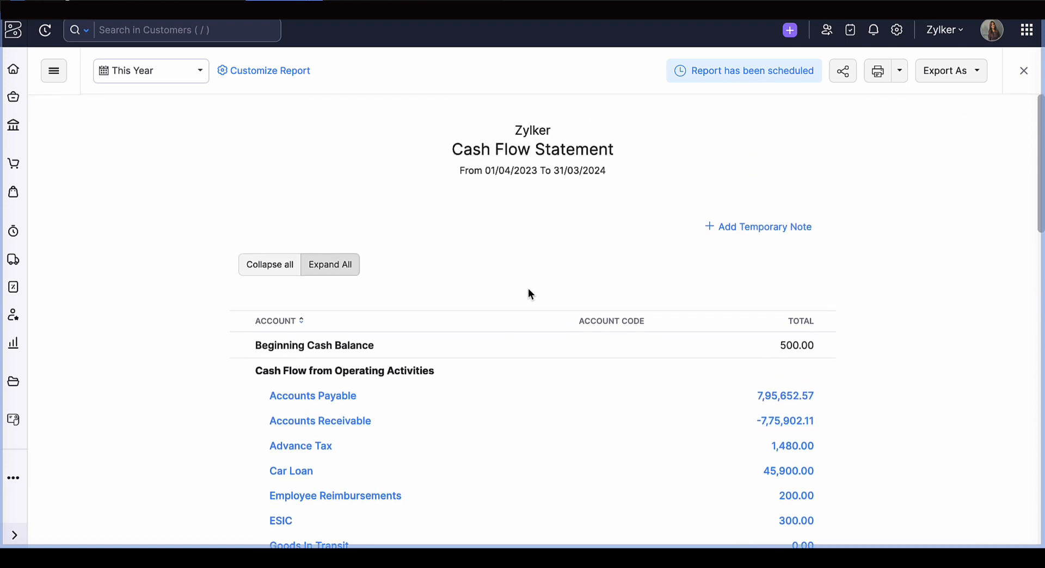
scroll(528, 291, "down", 5)
scroll(528, 291, "up", 5)
- Edit the Cash Flow Statement's report schedule to attach the report as XLS, checking its frequency and recipient options, and save it
left_click(727, 74)
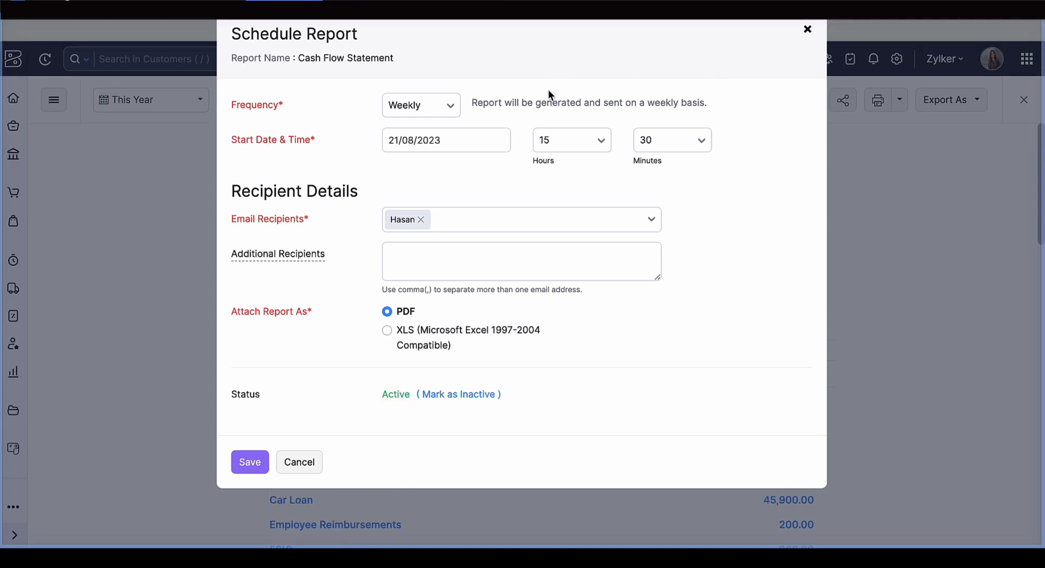
left_click(442, 111)
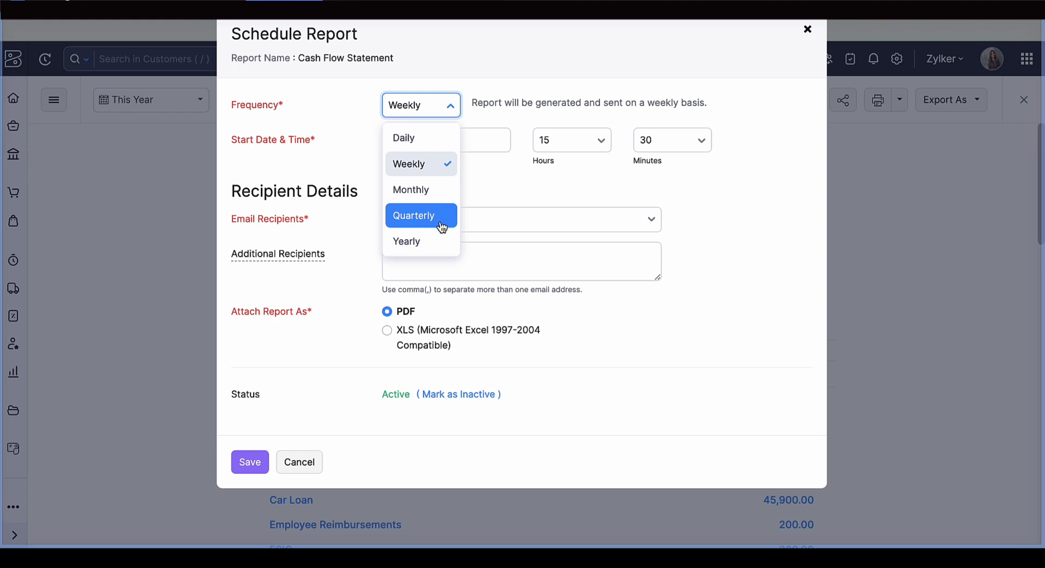
left_click(501, 229)
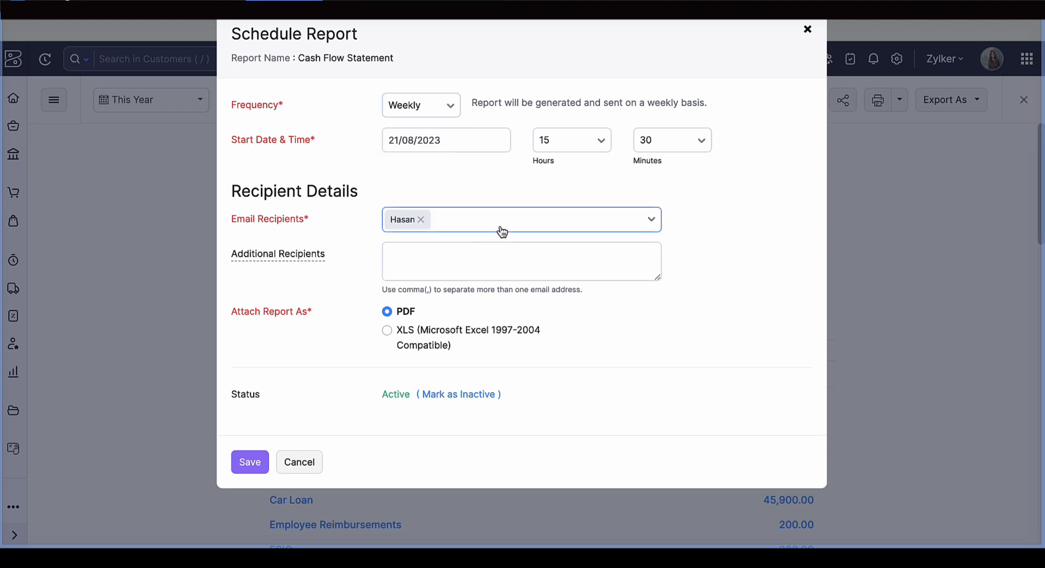
left_click(486, 194)
left_click(459, 258)
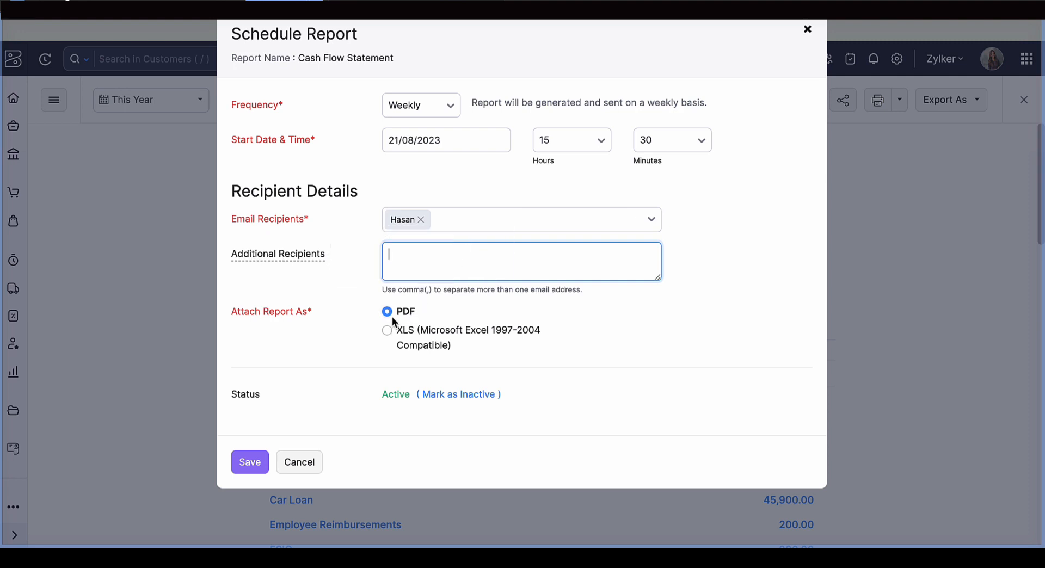
left_click(386, 332)
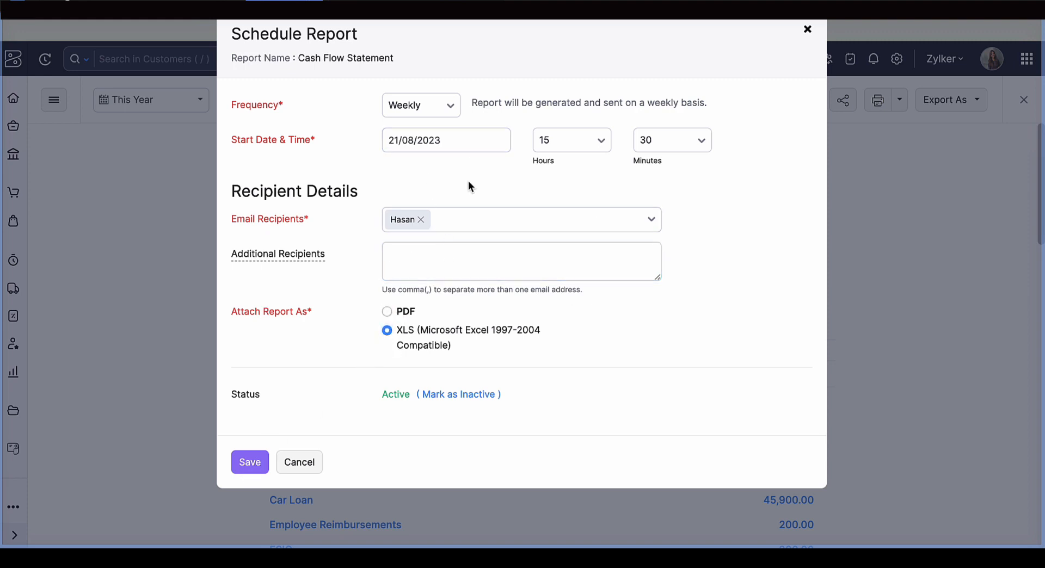
left_click(248, 469)
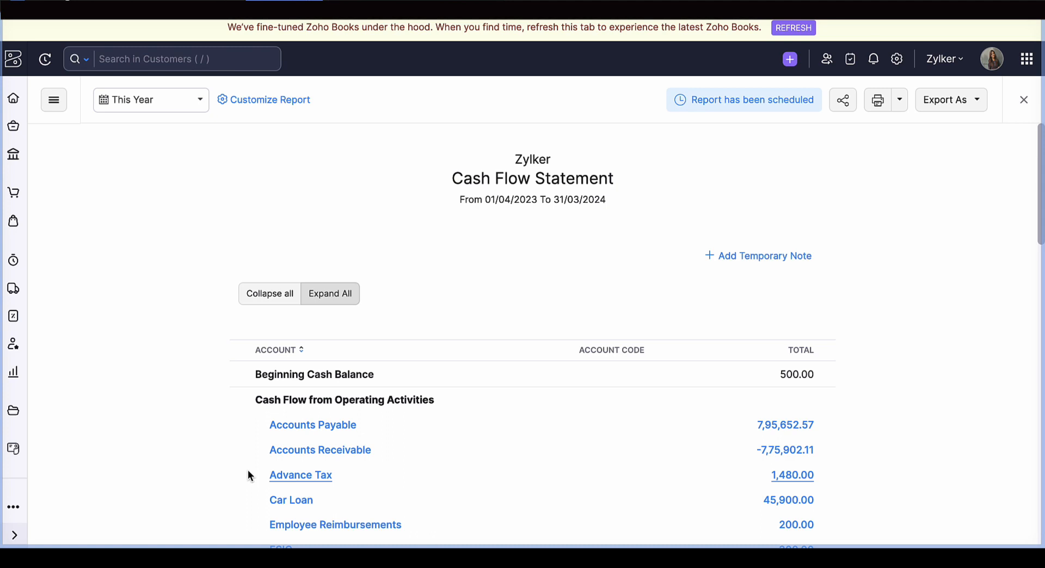
- Close the Cash Flow Statement, open the Cash Flow Forecasting report and look over its summary figures and chart
scroll(248, 475, "down", 3)
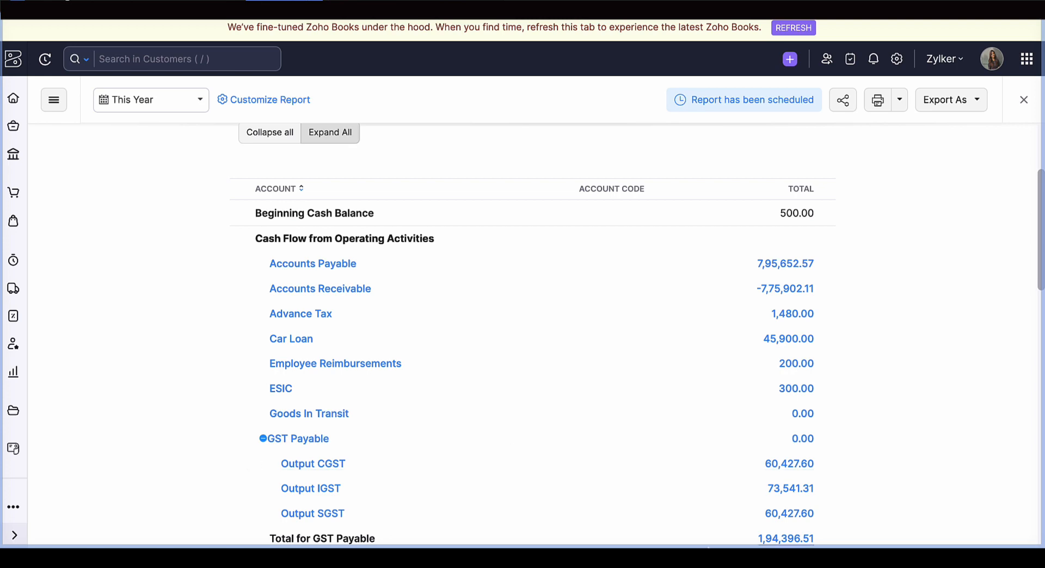
left_click(1023, 100)
scroll(162, 418, "down", 2)
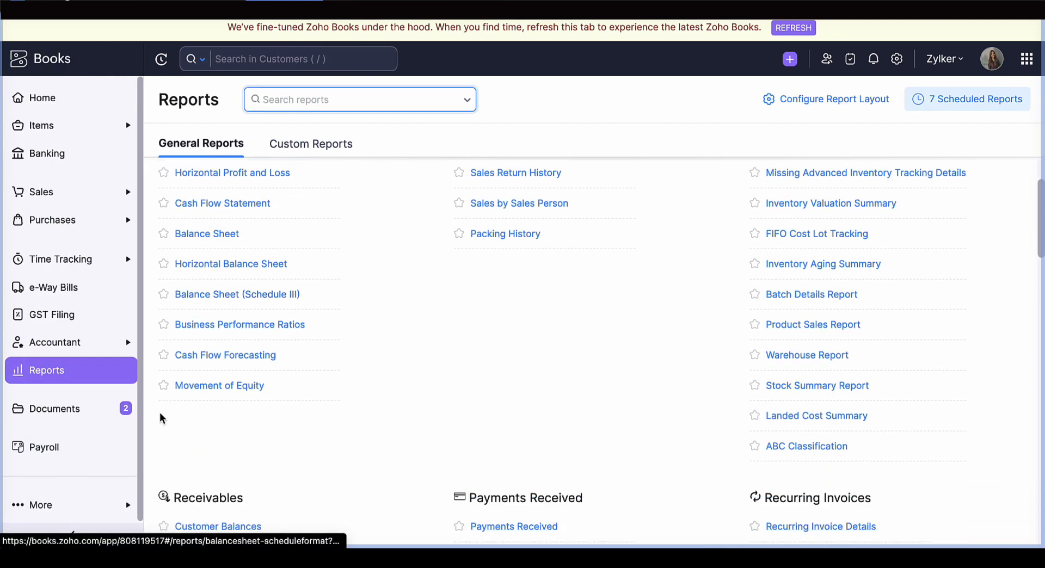
left_click(238, 365)
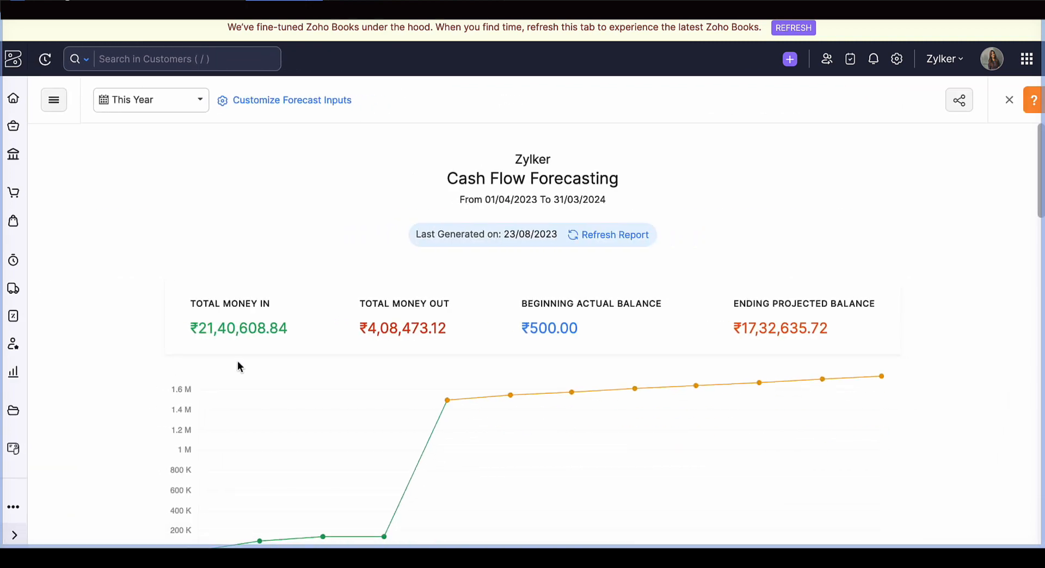
scroll(238, 360, "down", 2)
scroll(237, 361, "up", 2)
scroll(851, 325, "down", 1)
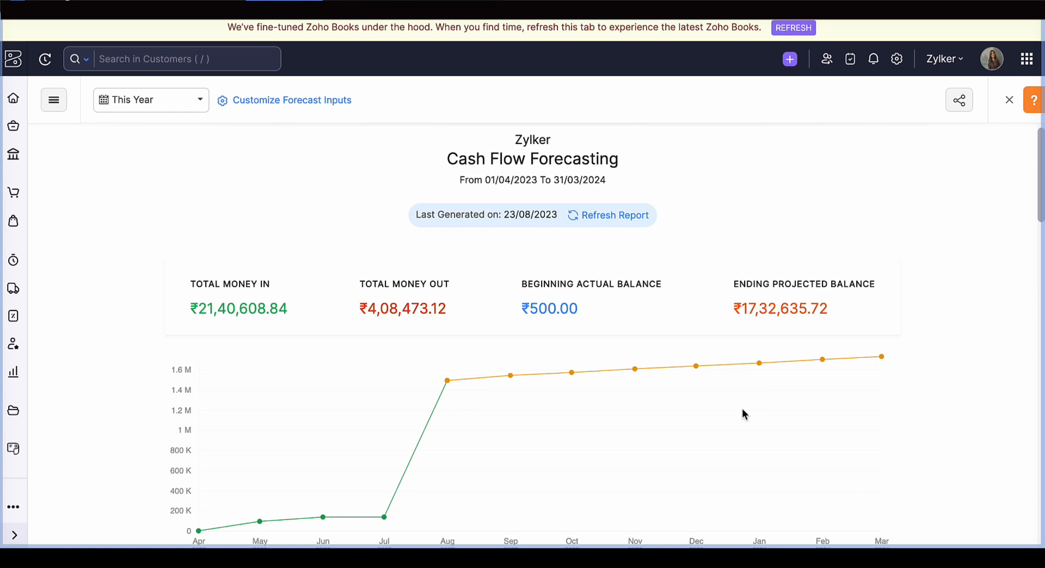
- Examine the forecast chart's months from August onward, the report's date range, and the monthly account table beneath the chart
left_click_drag(430, 375, 797, 368)
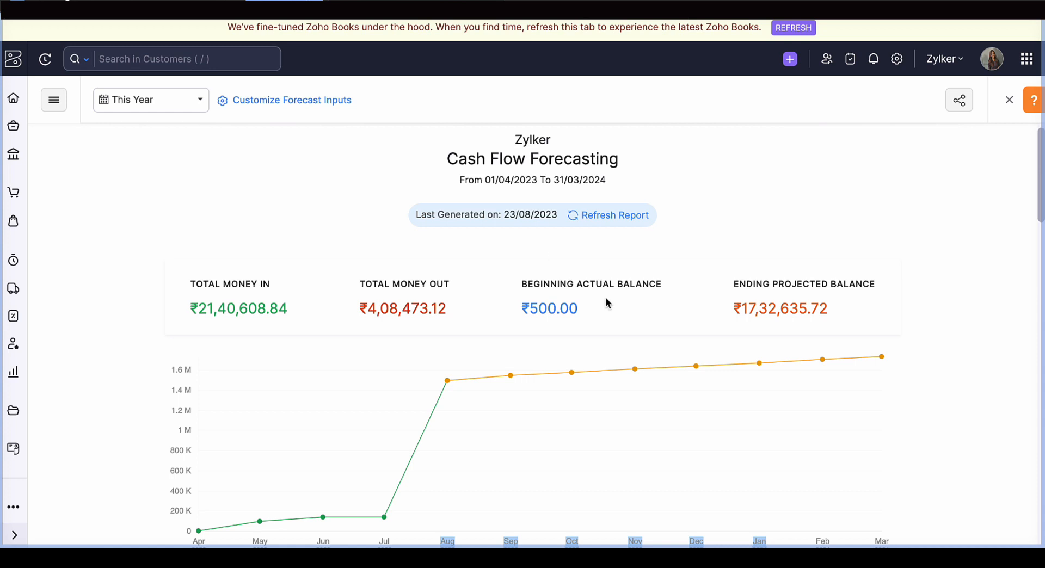
left_click_drag(459, 181, 638, 180)
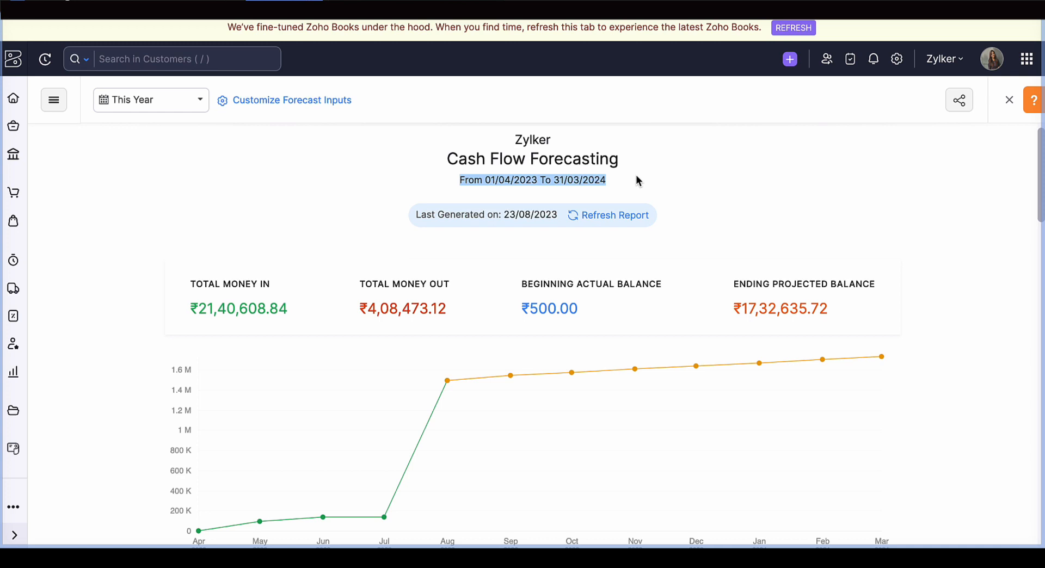
scroll(638, 180, "down", 5)
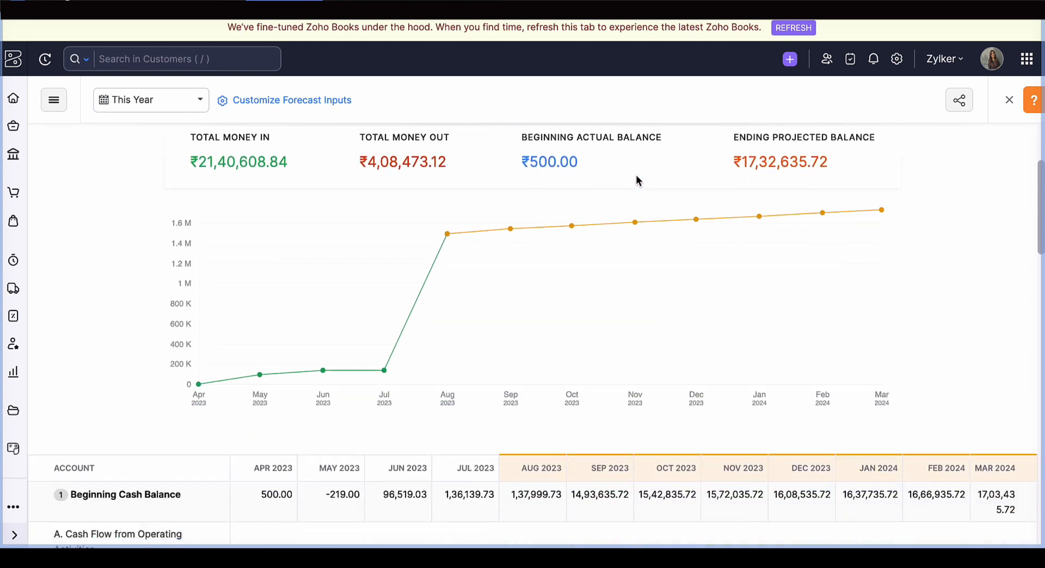
scroll(638, 180, "down", 1)
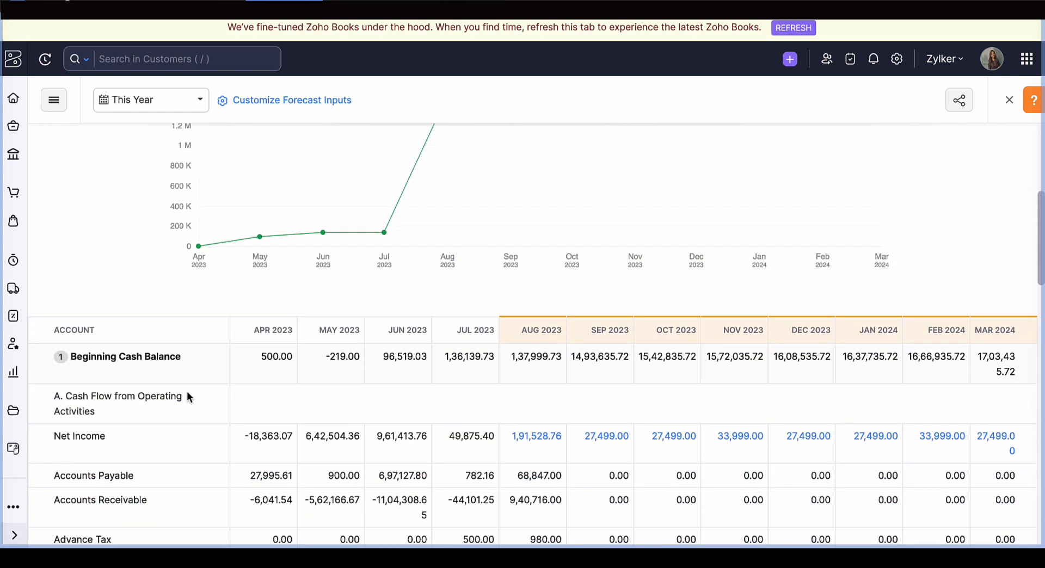
scroll(188, 392, "down", 1)
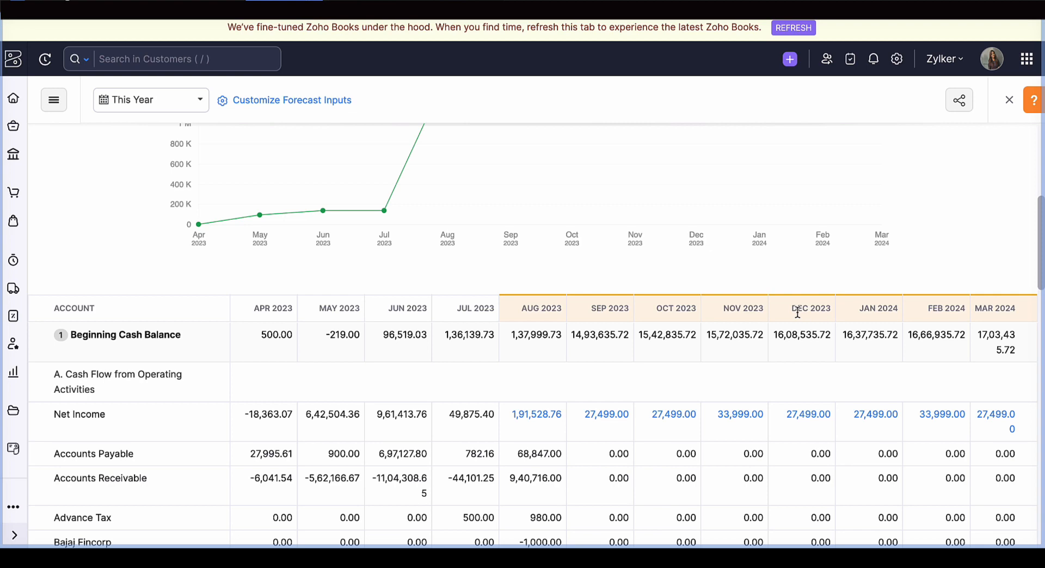
scroll(797, 313, "down", 1)
scroll(798, 313, "up", 8)
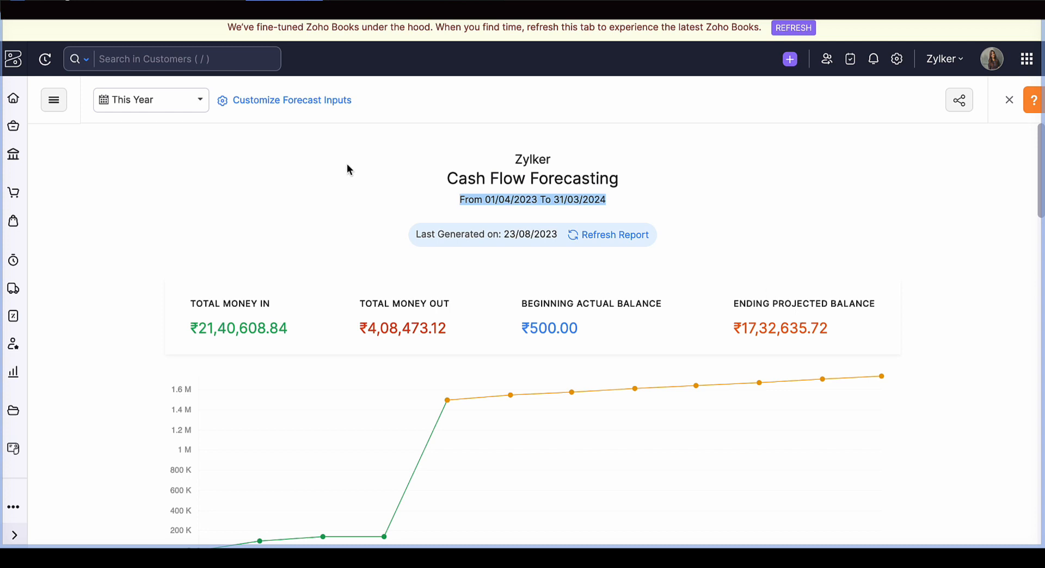
- Open the customization of forecast inputs, review the included recurring profiles, and show the assumptions list
left_click(296, 102)
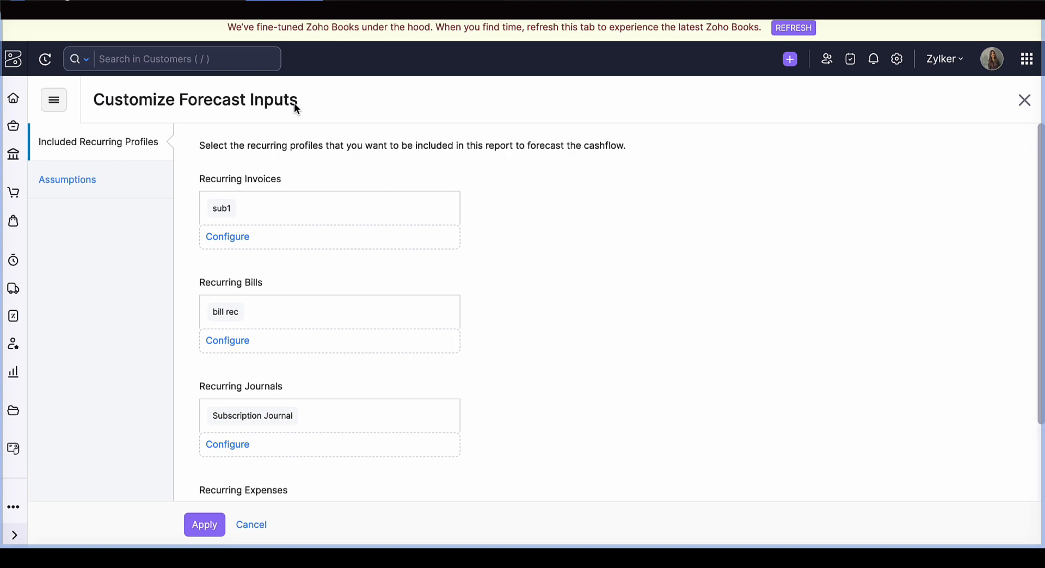
scroll(242, 223, "down", 2)
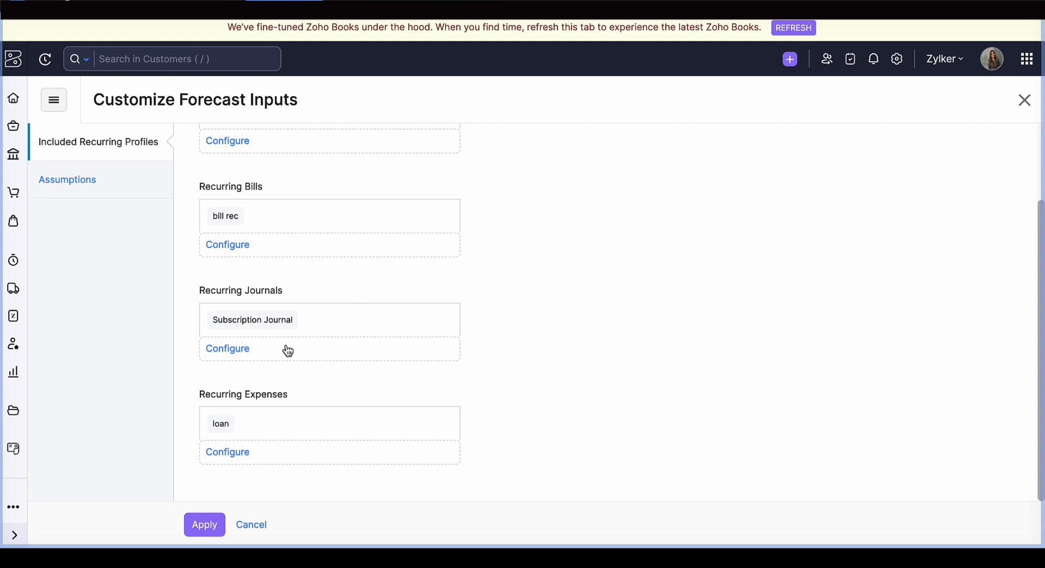
scroll(288, 350, "up", 2)
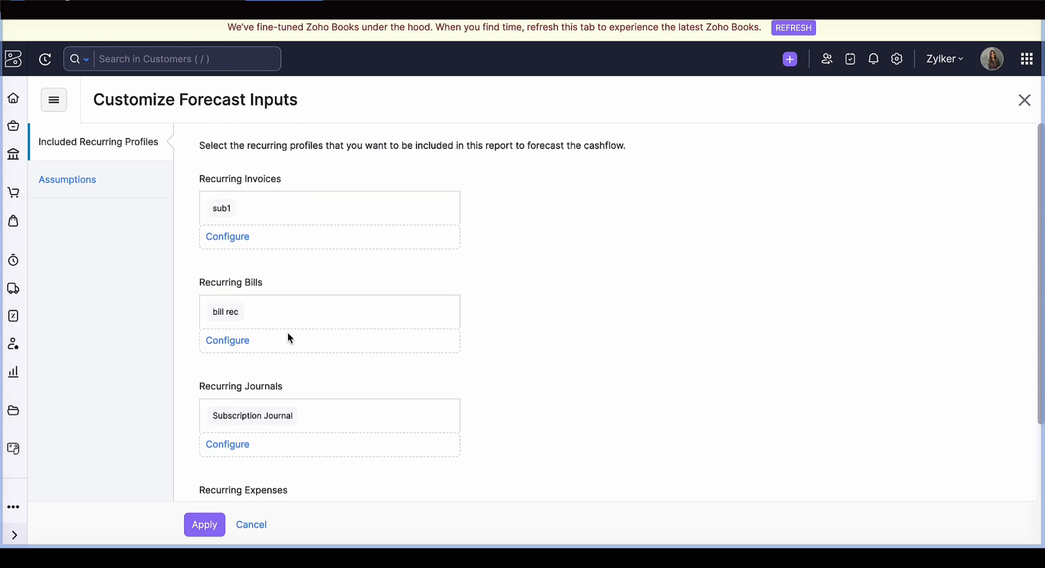
left_click(94, 194)
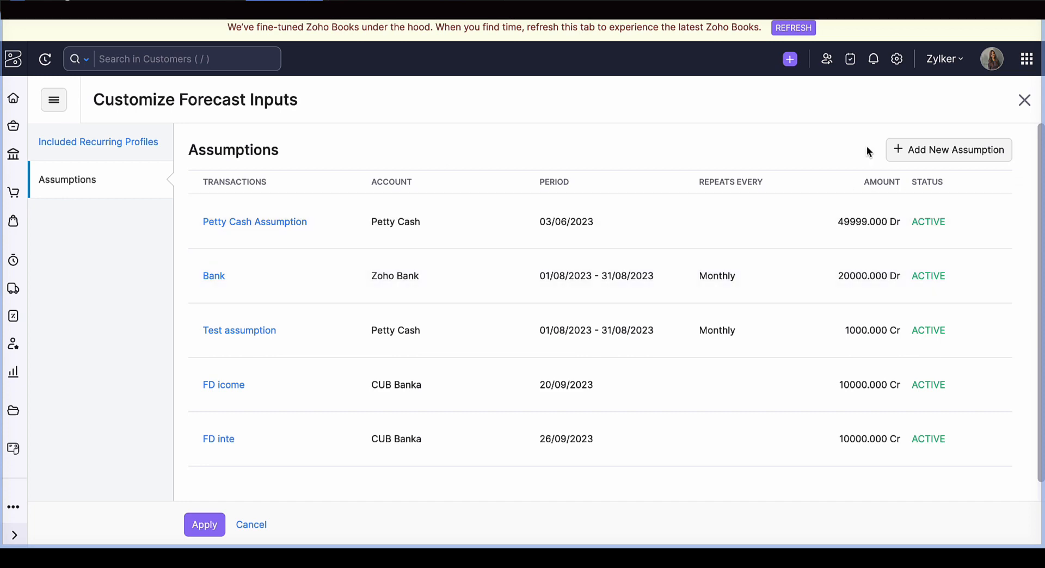
- Try out a new forecast assumption for the Petty Cash account dated 30/08/2023, and cancel it
left_click(913, 151)
left_click(434, 93)
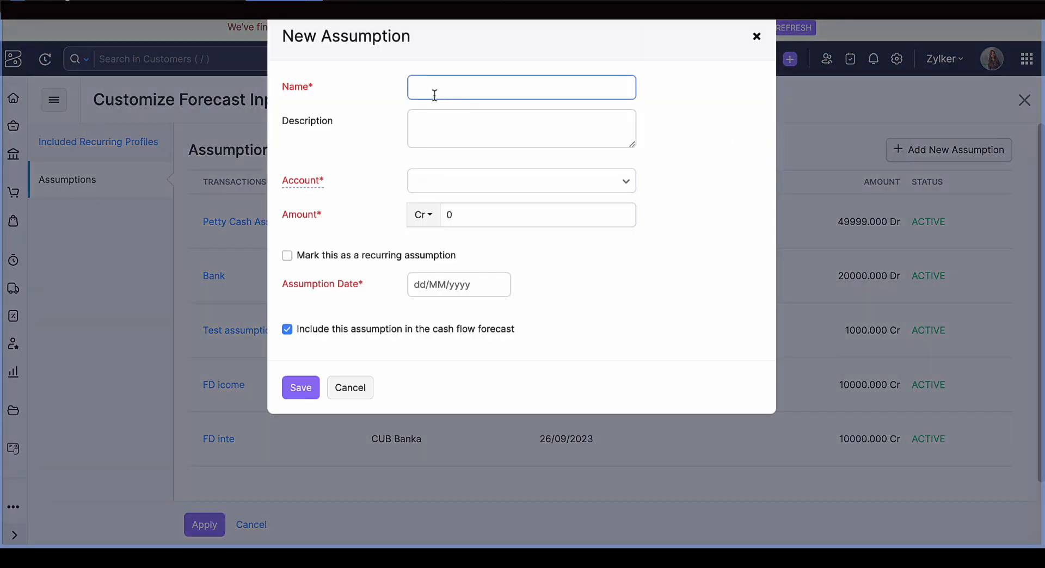
left_click(515, 183)
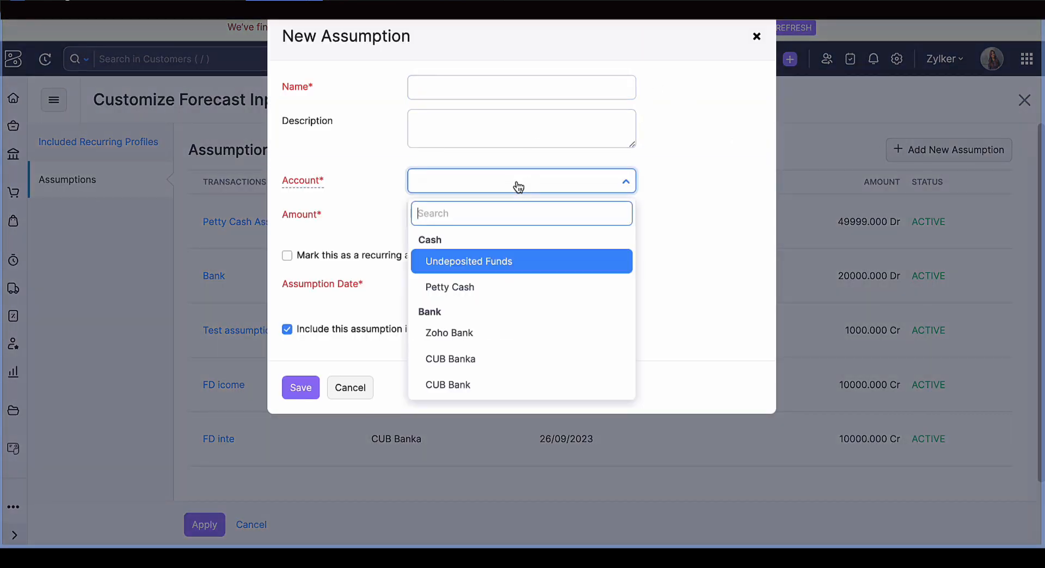
left_click(474, 285)
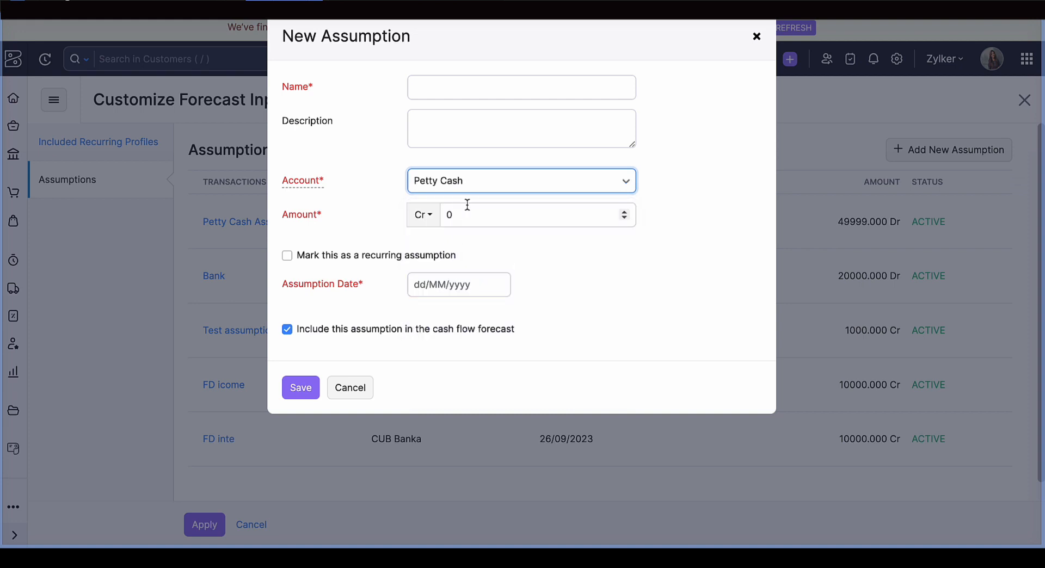
left_click(446, 213)
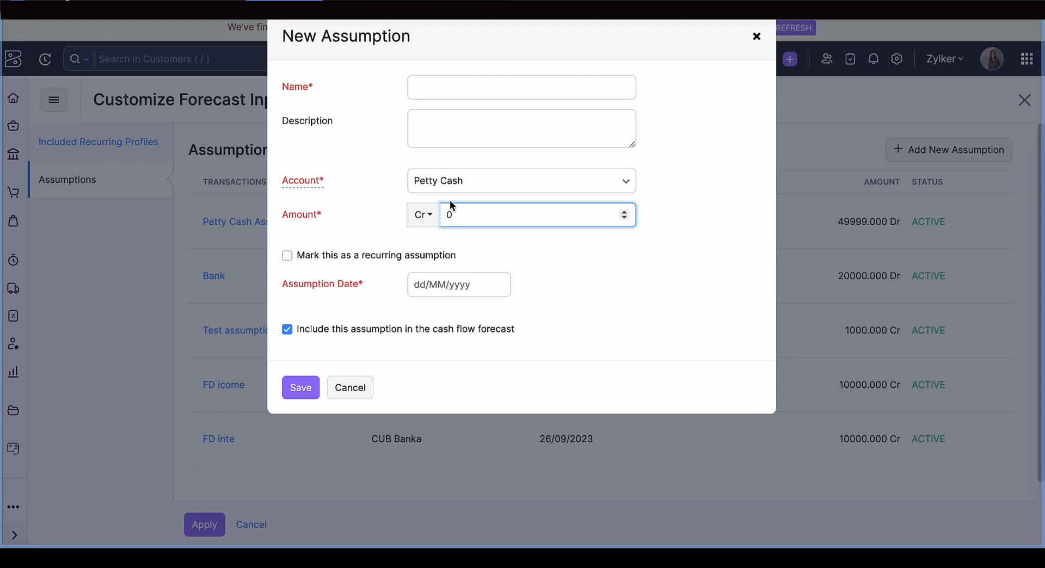
left_click(433, 288)
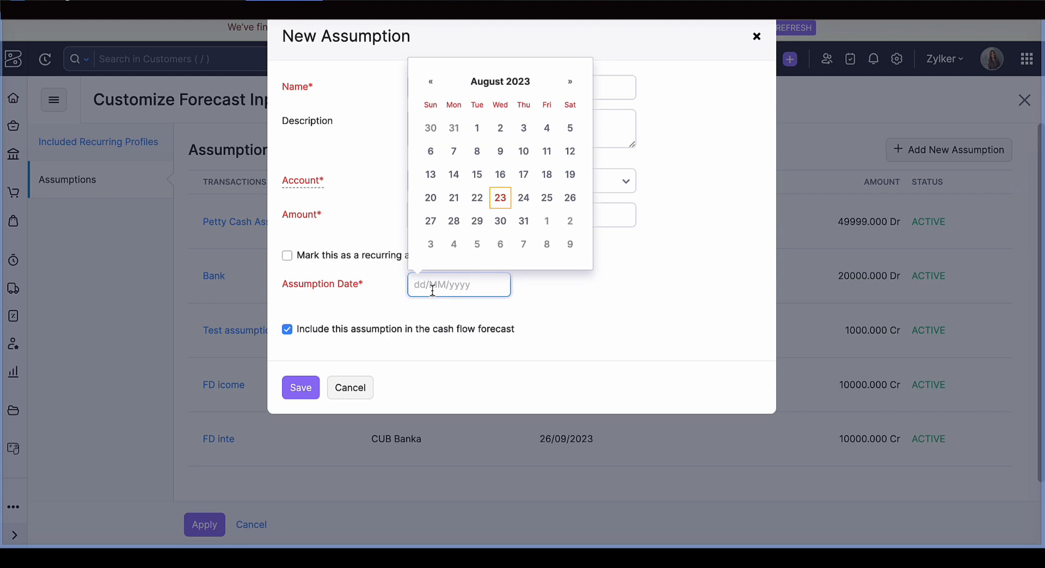
left_click(500, 222)
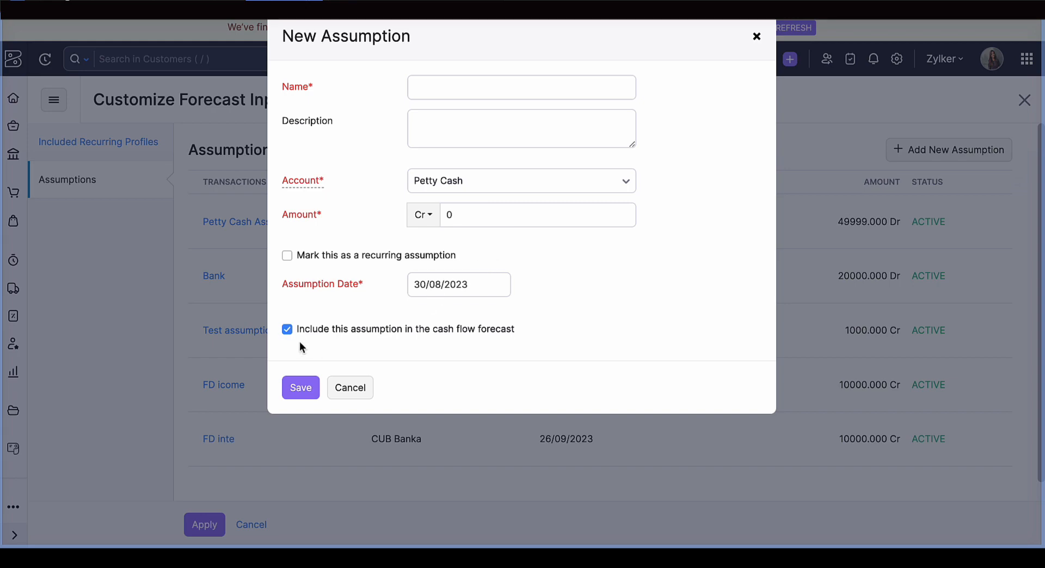
left_click(342, 387)
- Look over the existing assumptions and check the available actions for the Bank assumption
scroll(390, 357, "down", 1)
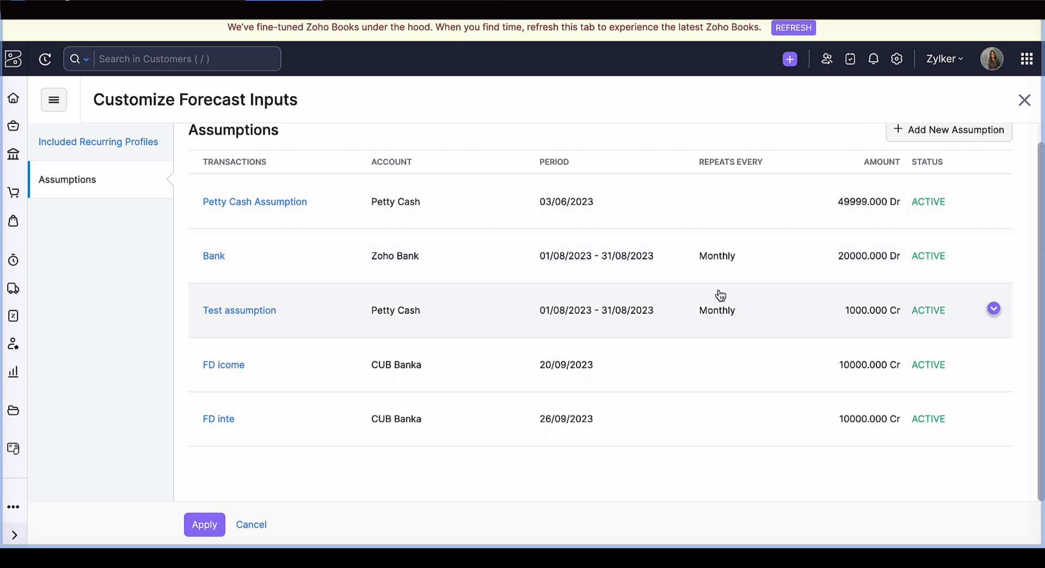
left_click(993, 254)
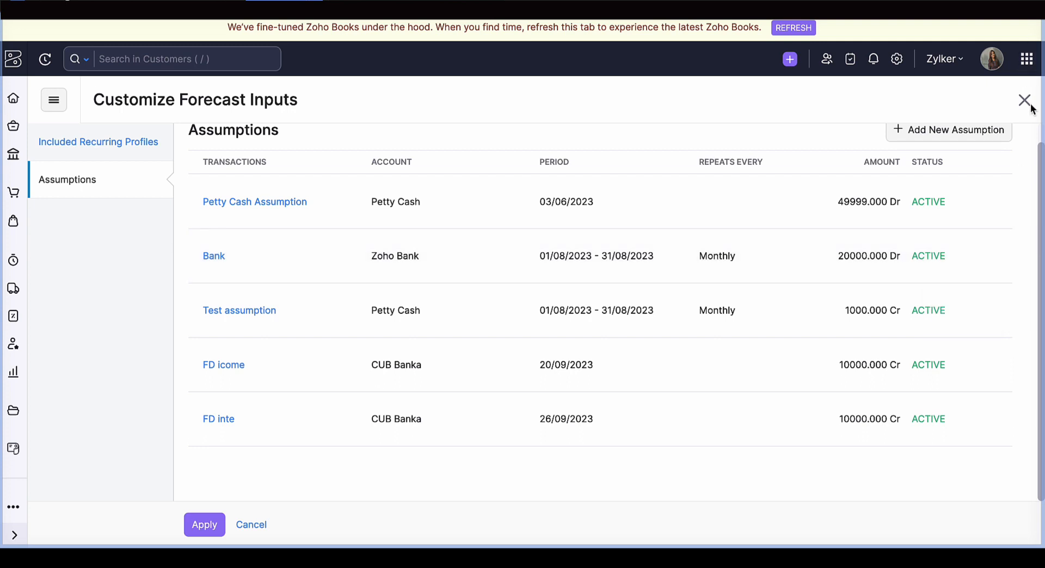
- Look over the included recurring profiles and close the forecast input customization without applying it
left_click(129, 157)
left_click(284, 189)
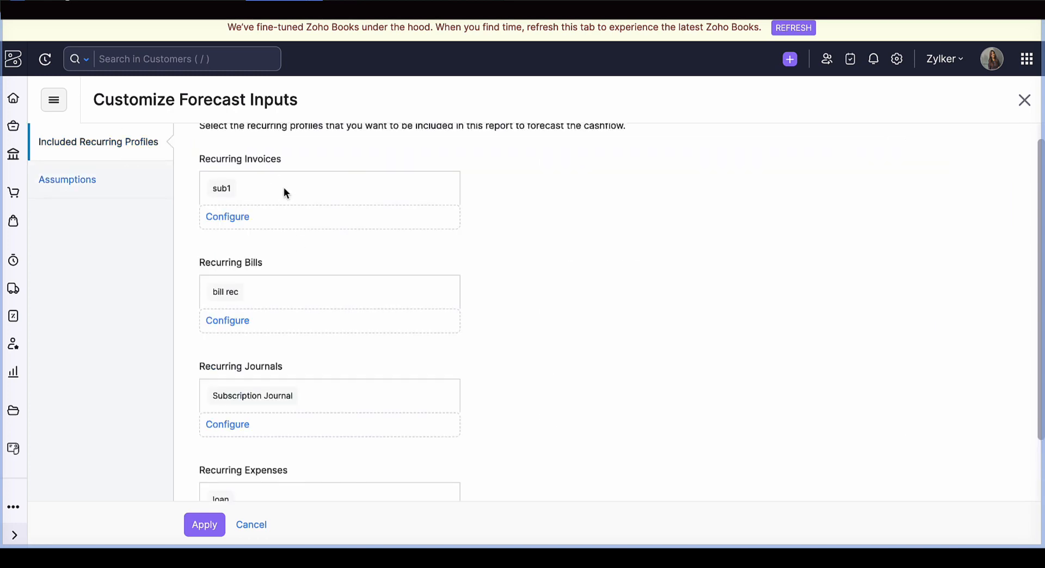
left_click(1025, 100)
- Examine the forecast's monthly account table from the beginning cash balance through operating, investing and financing activities to the ending cash balance
mouse_move(620, 393)
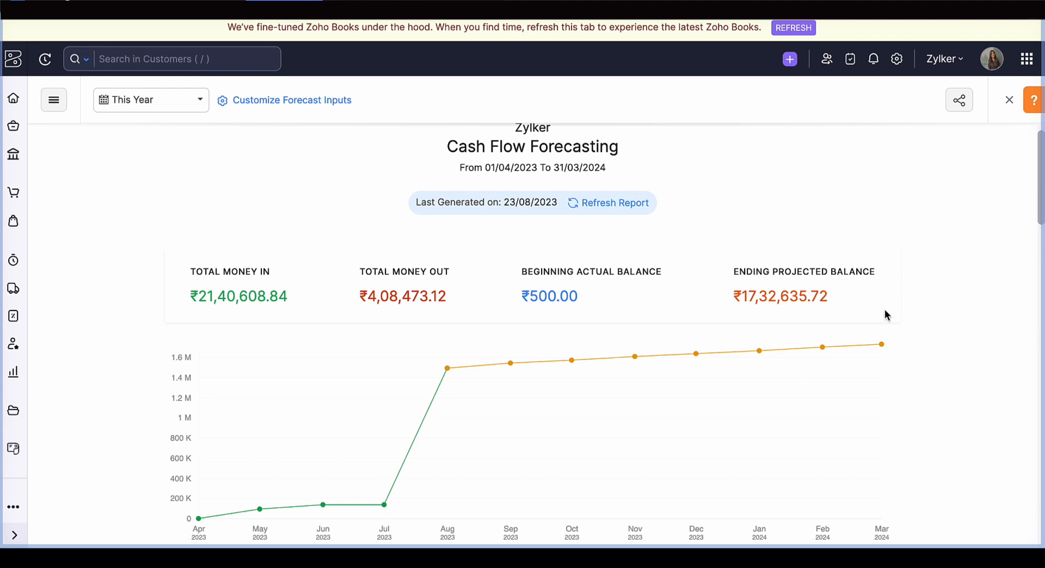
scroll(885, 310, "down", 7)
scroll(885, 314, "down", 1)
scroll(242, 244, "up", 4)
scroll(241, 244, "down", 3)
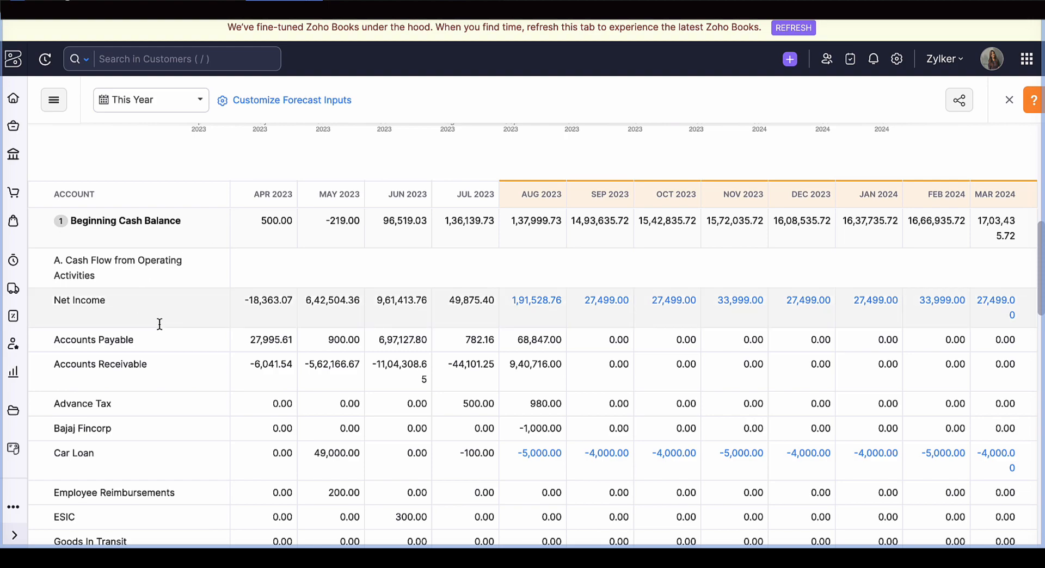
scroll(159, 324, "down", 15)
scroll(160, 324, "down", 3)
scroll(161, 367, "down", 7)
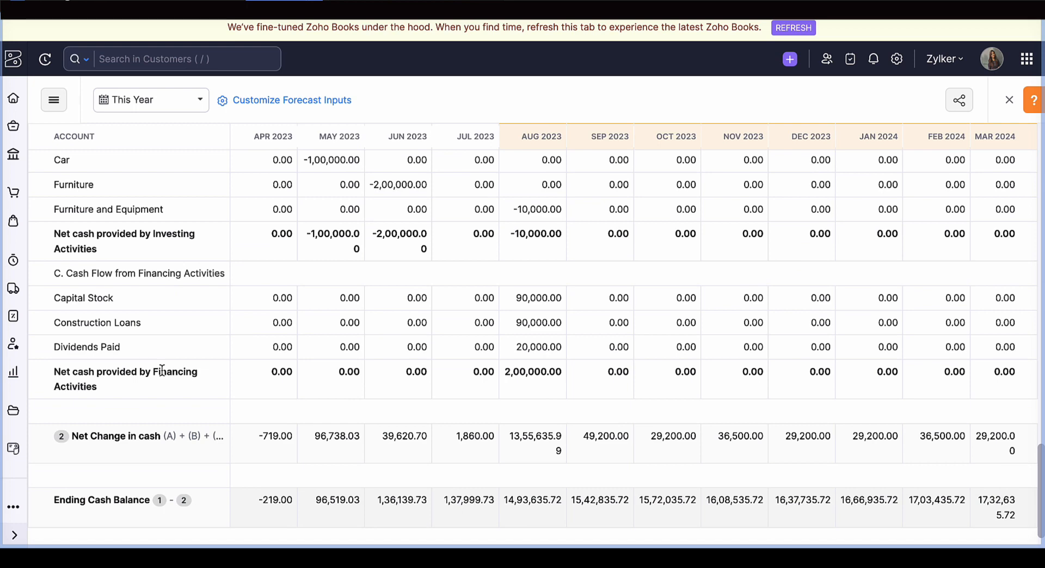
scroll(161, 370, "up", 3)
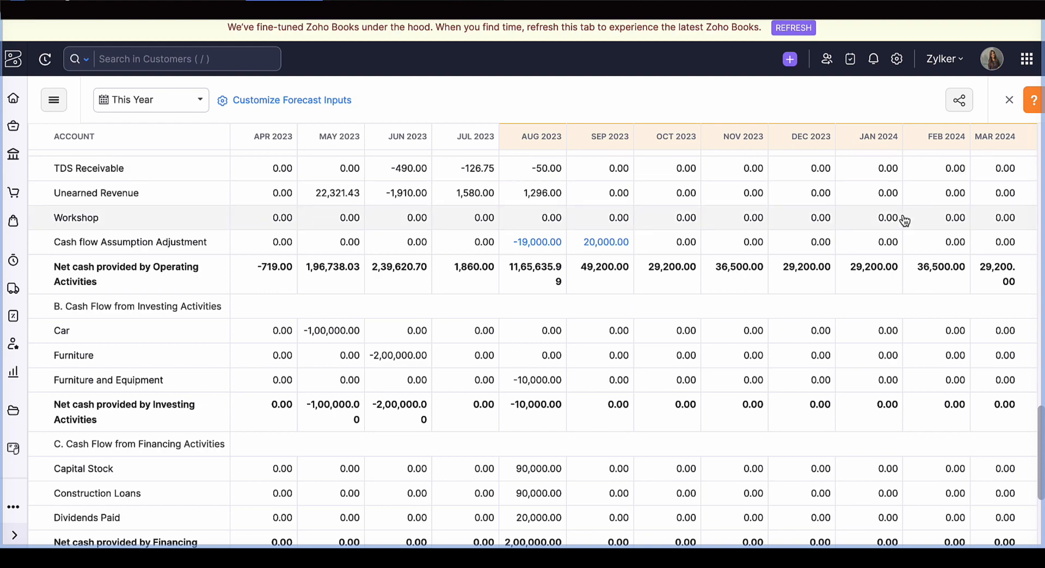
scroll(902, 217, "down", 2)
scroll(903, 219, "down", 1)
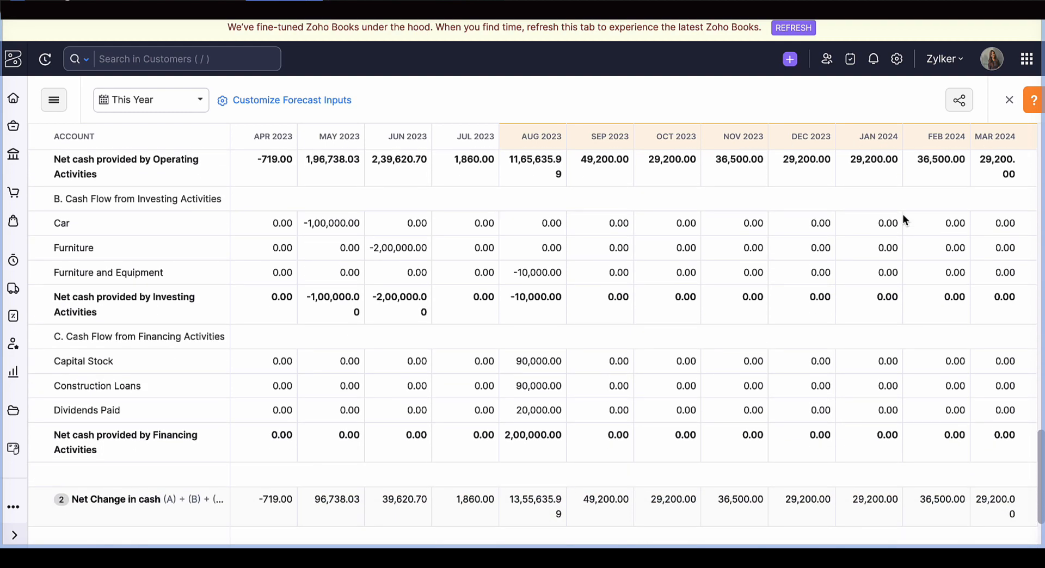
scroll(902, 219, "up", 15)
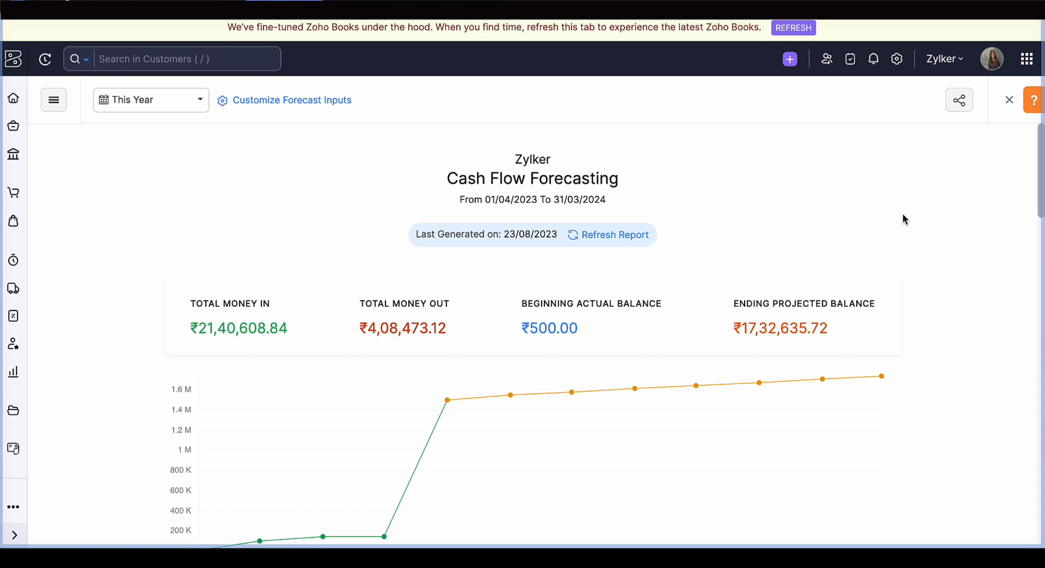
- Read the built-in help on how cash flow forecasting works, and return to the list of reports
left_click(1034, 100)
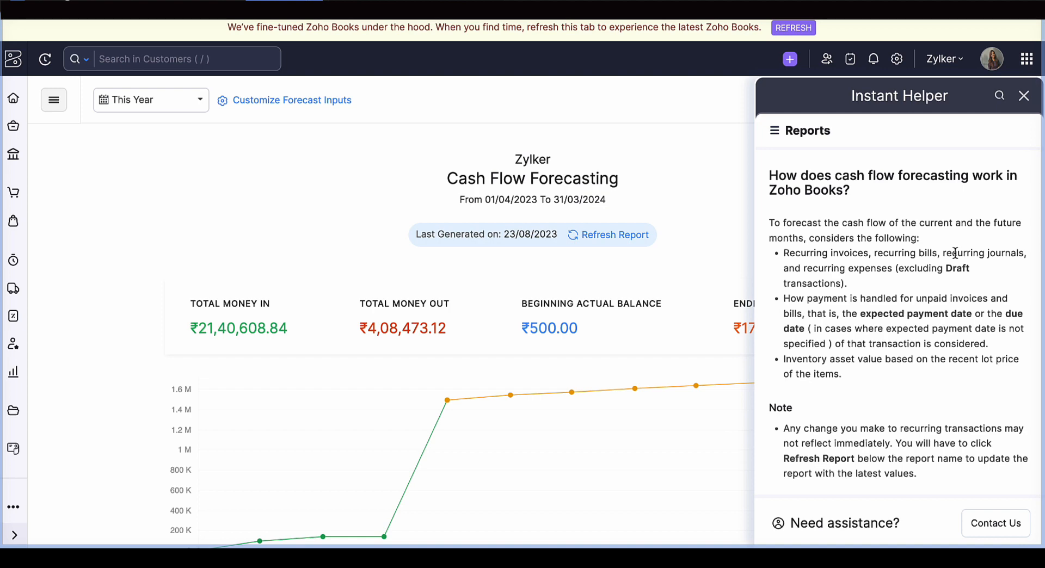
left_click(1027, 99)
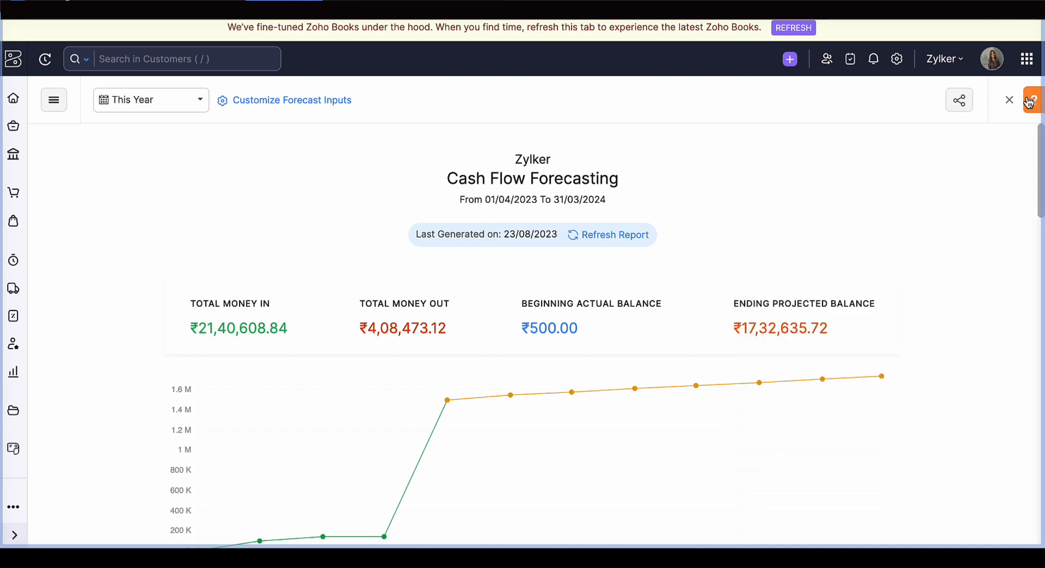
left_click(1009, 100)
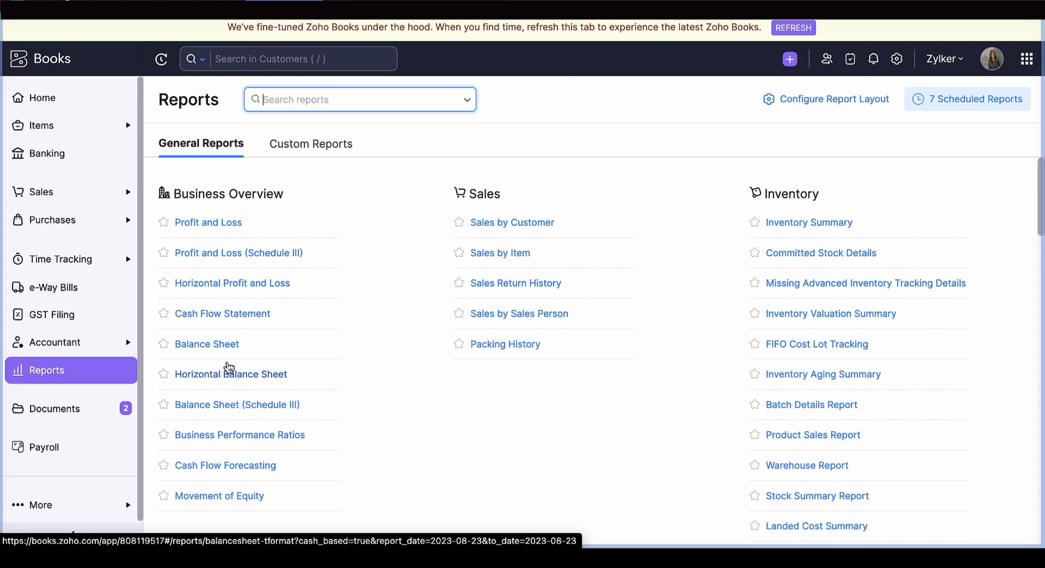
- Open the Business Performance Ratios report and display the Receivable Turnover Ratio
left_click(225, 436)
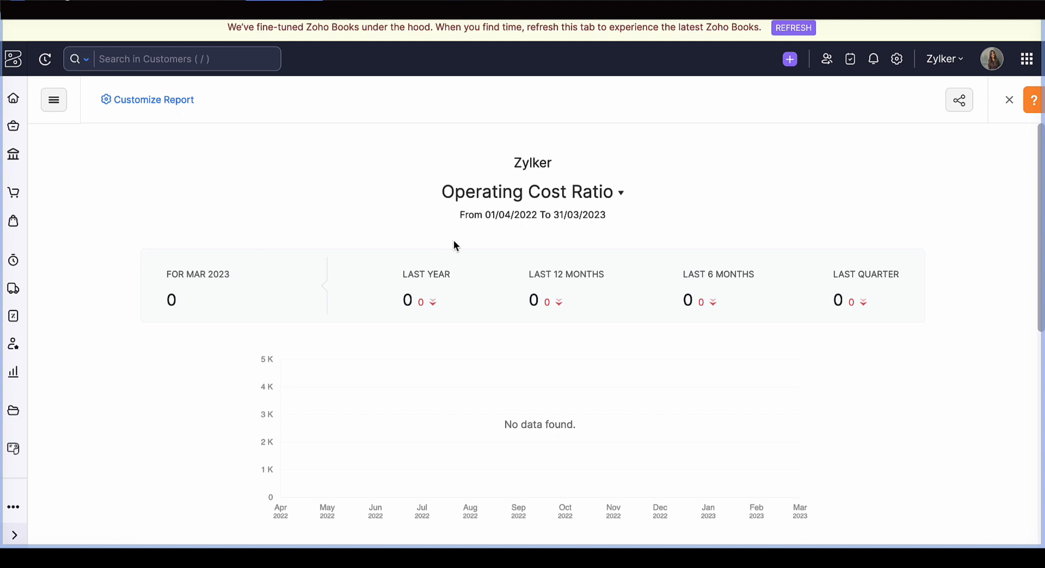
left_click(521, 191)
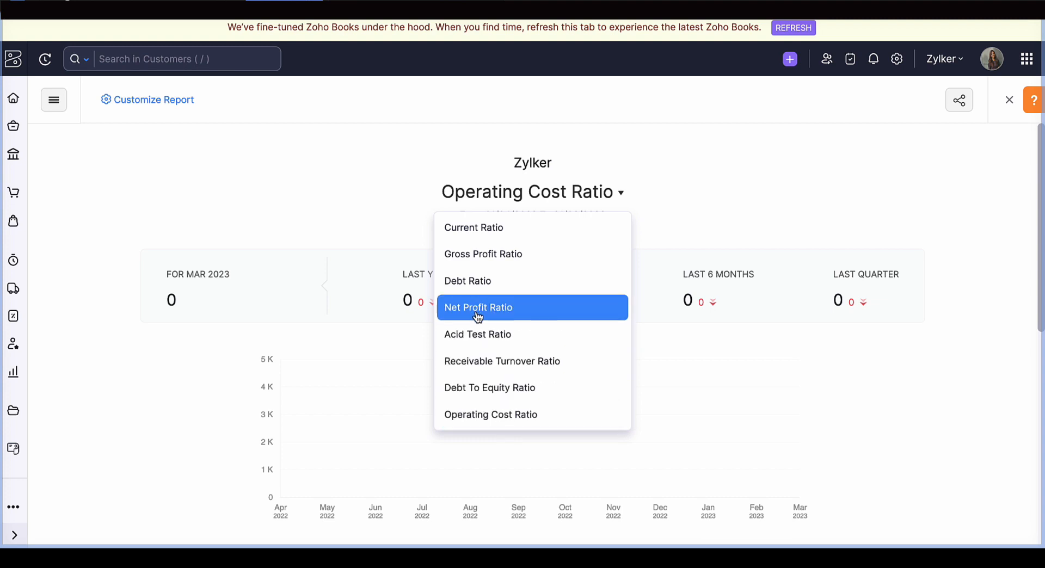
left_click(484, 362)
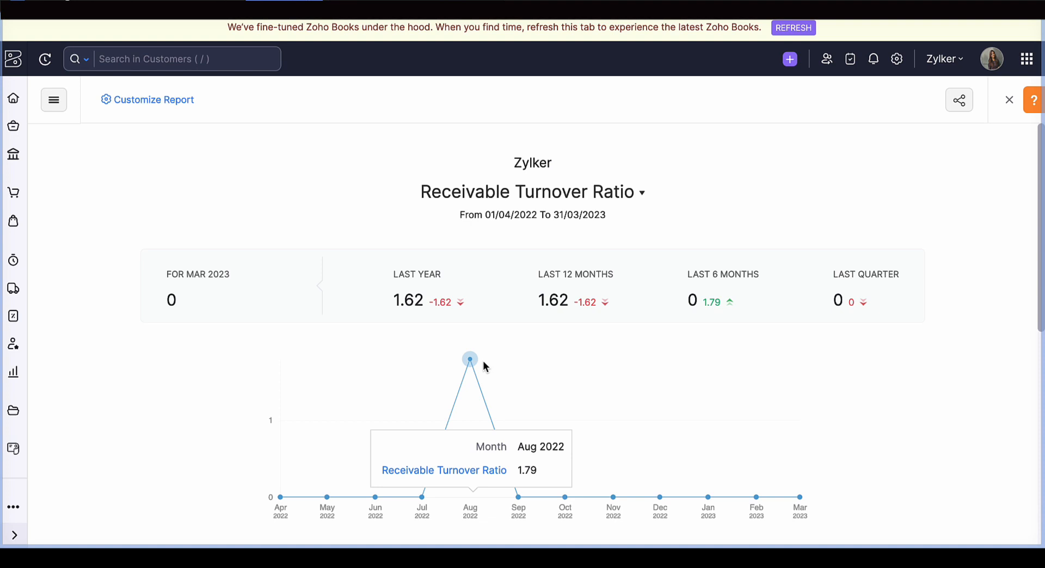
- Read the help for the Receivable Turnover Ratio, including its formula and example, alongside the monthly figures
left_click(1034, 98)
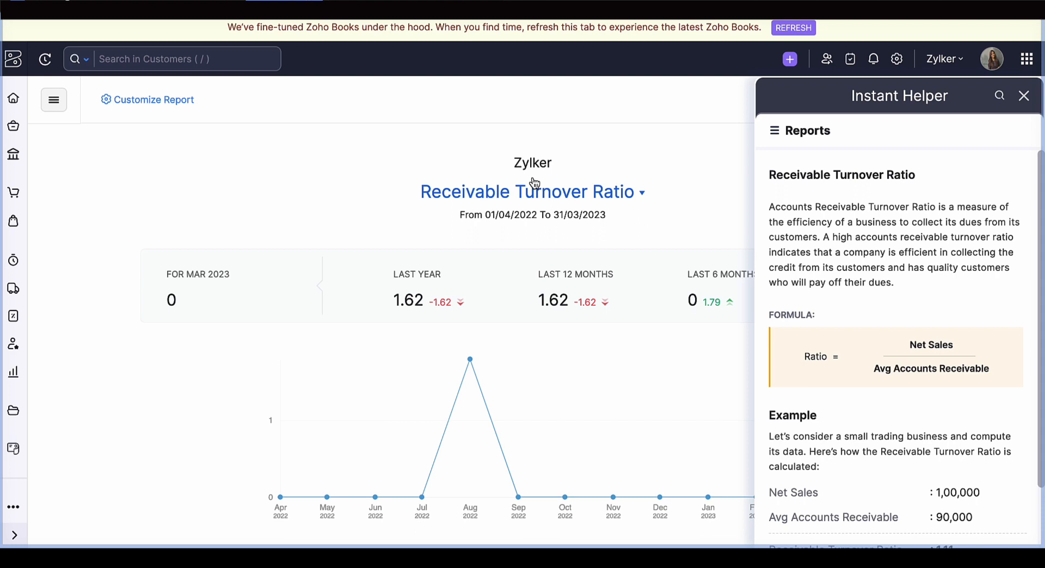
scroll(534, 182, "down", 3)
scroll(968, 393, "down", 1)
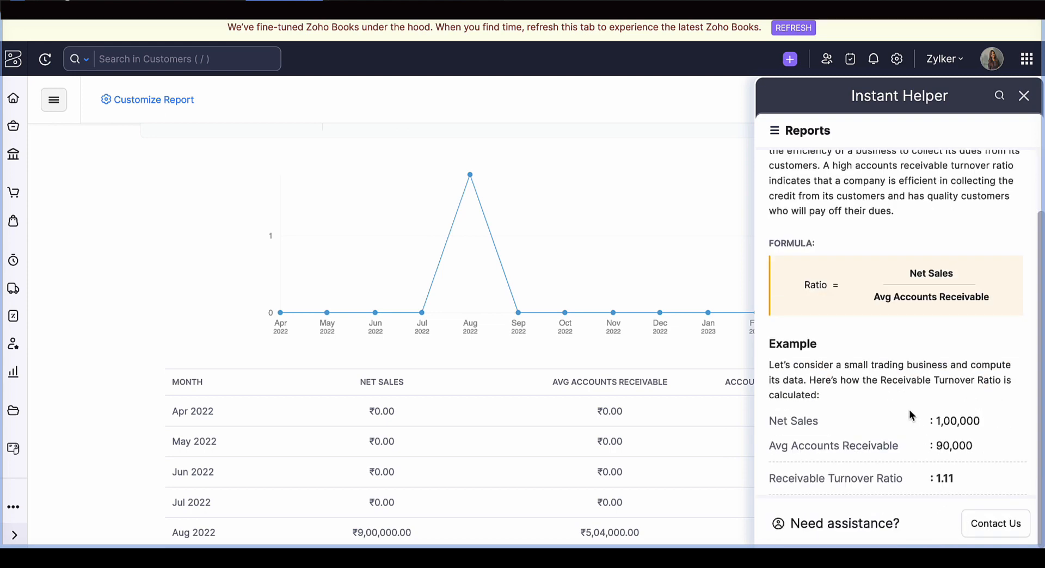
scroll(909, 410, "up", 1)
scroll(507, 228, "up", 3)
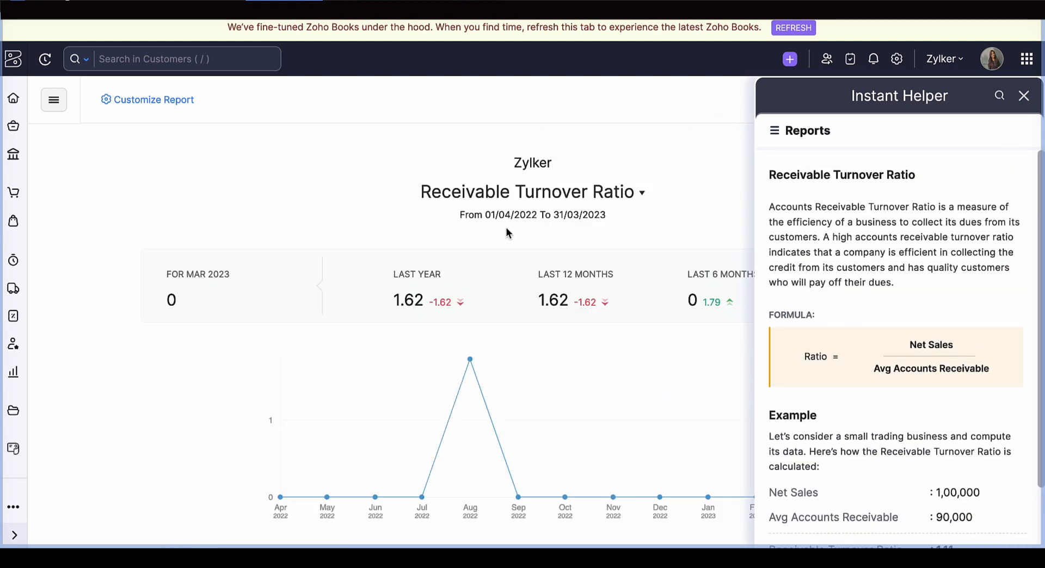
- Switch the report to the Gross Profit Ratio, read the help on its formula and example, and close the help
left_click(533, 196)
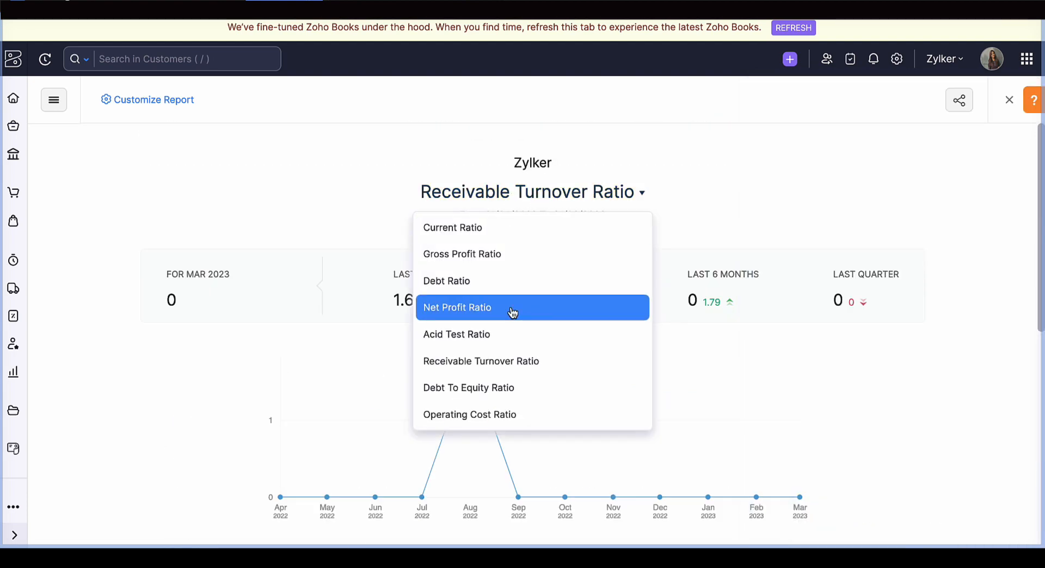
left_click(487, 259)
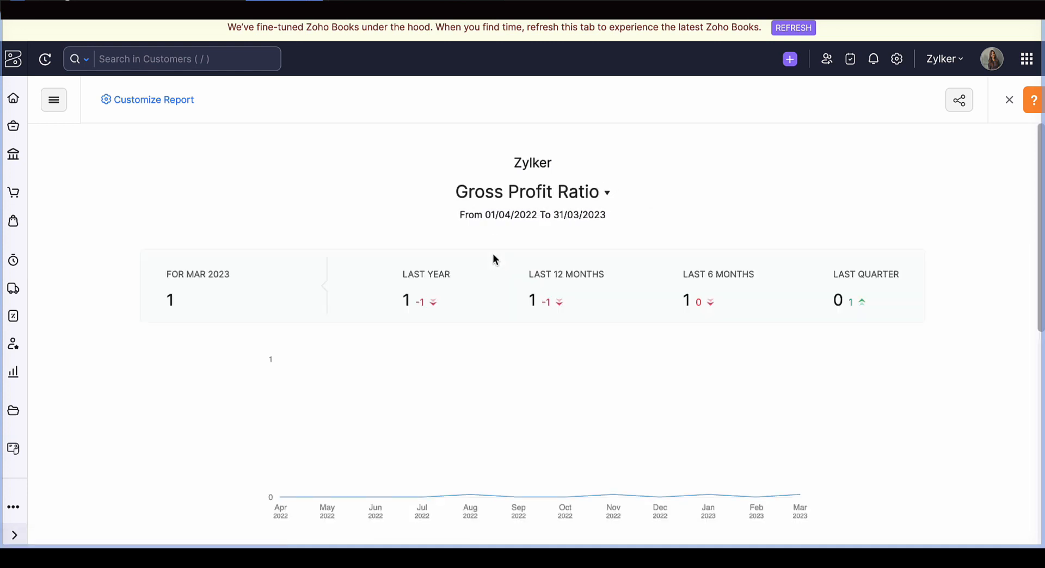
left_click(1032, 101)
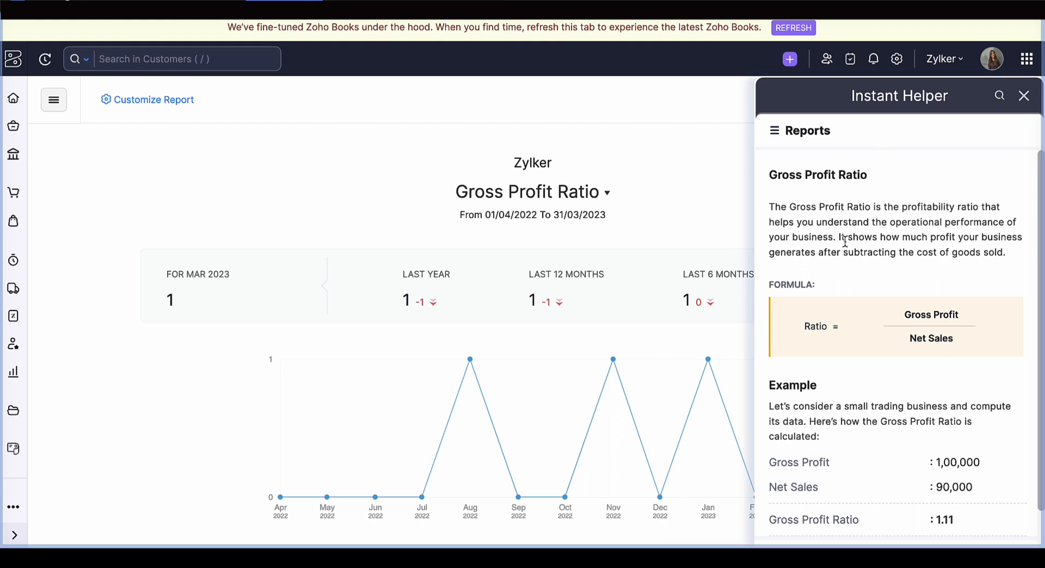
scroll(902, 247, "down", 1)
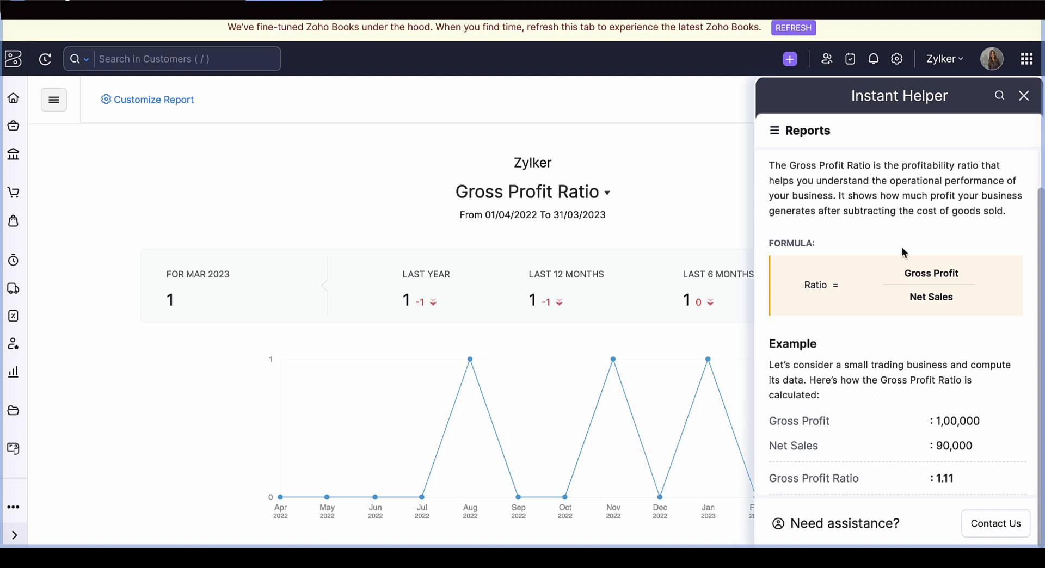
scroll(902, 252, "up", 1)
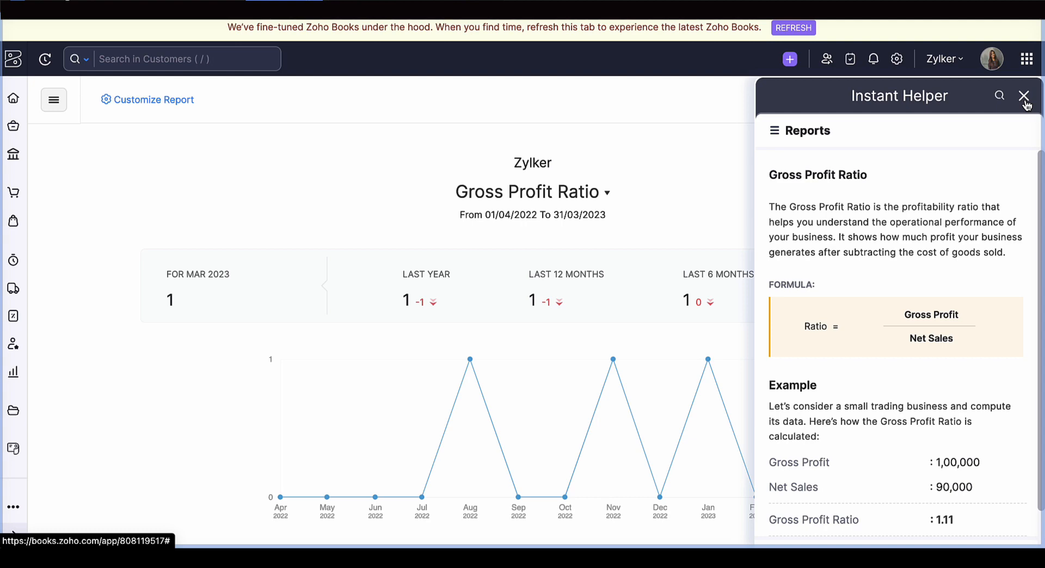
left_click(1025, 98)
- Leave the ratios report and open the Movement of Equity report from the Business Overview group
left_click(1009, 101)
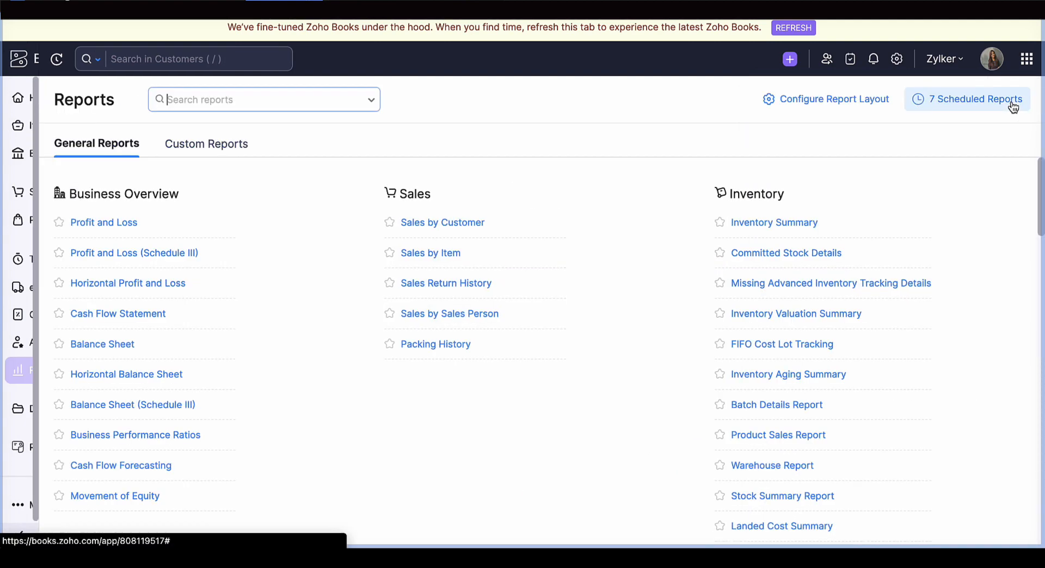
scroll(307, 375, "down", 4)
left_click(227, 296)
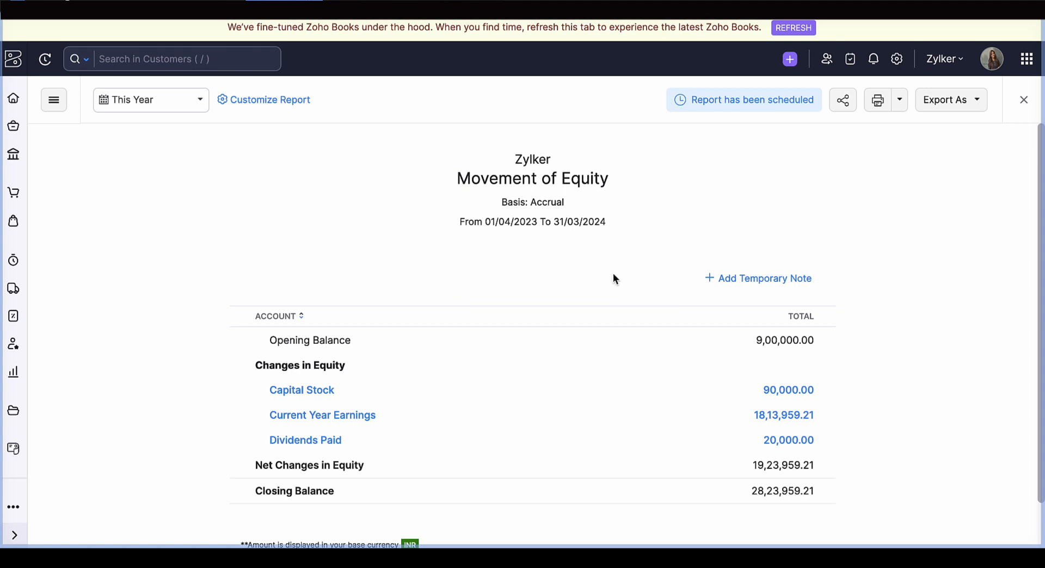
- Check the user and permission choices for sharing the Movement of Equity report without sharing it, and preview the report's printout
left_click(843, 104)
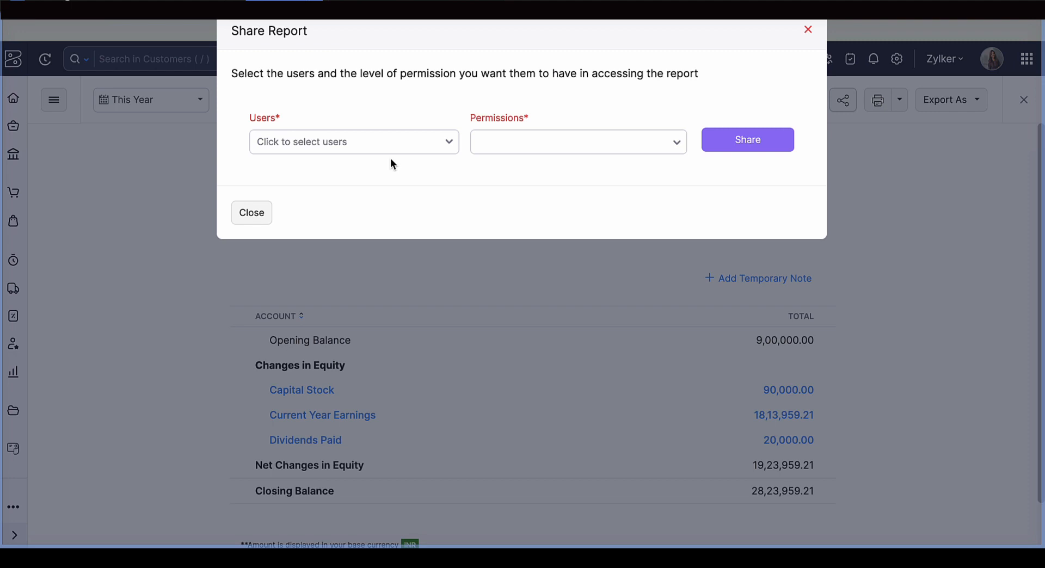
left_click(445, 143)
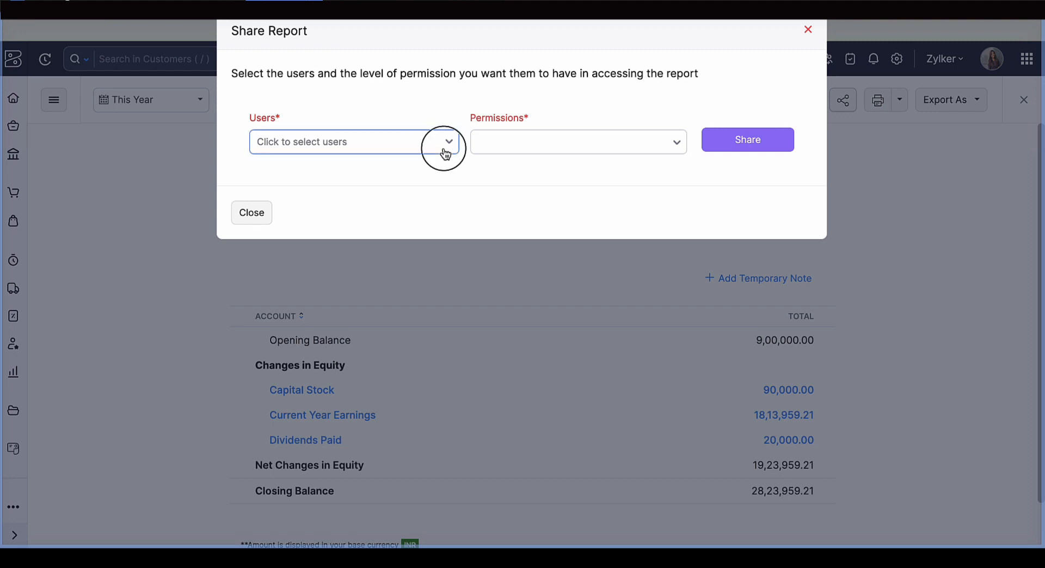
left_click(521, 153)
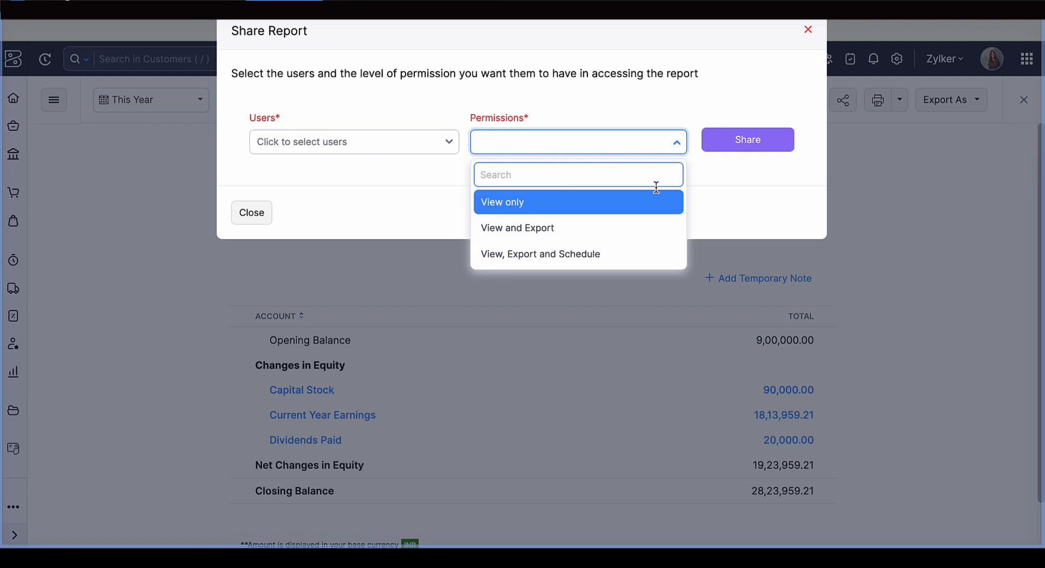
left_click(809, 30)
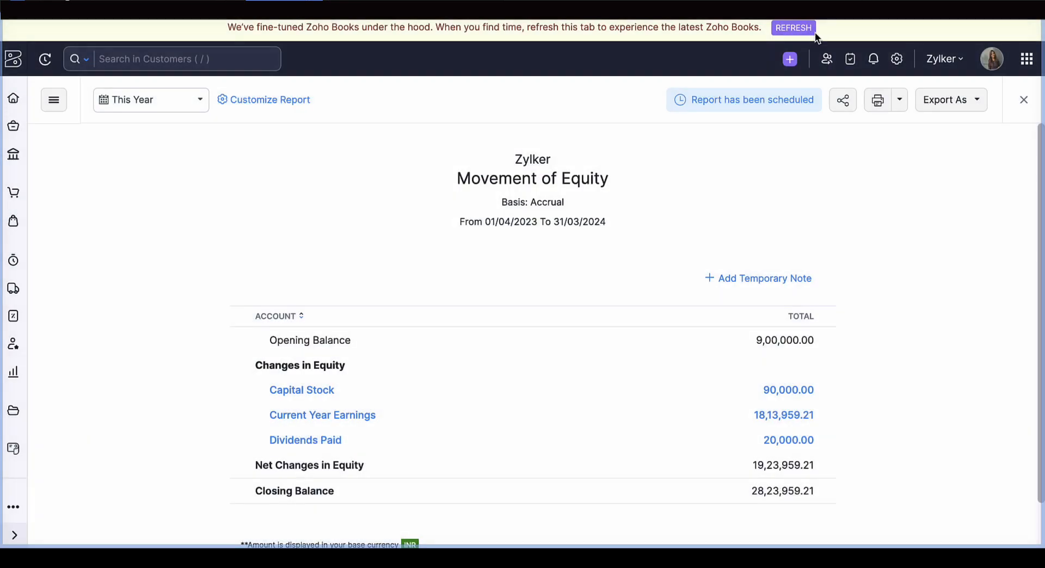
left_click(876, 106)
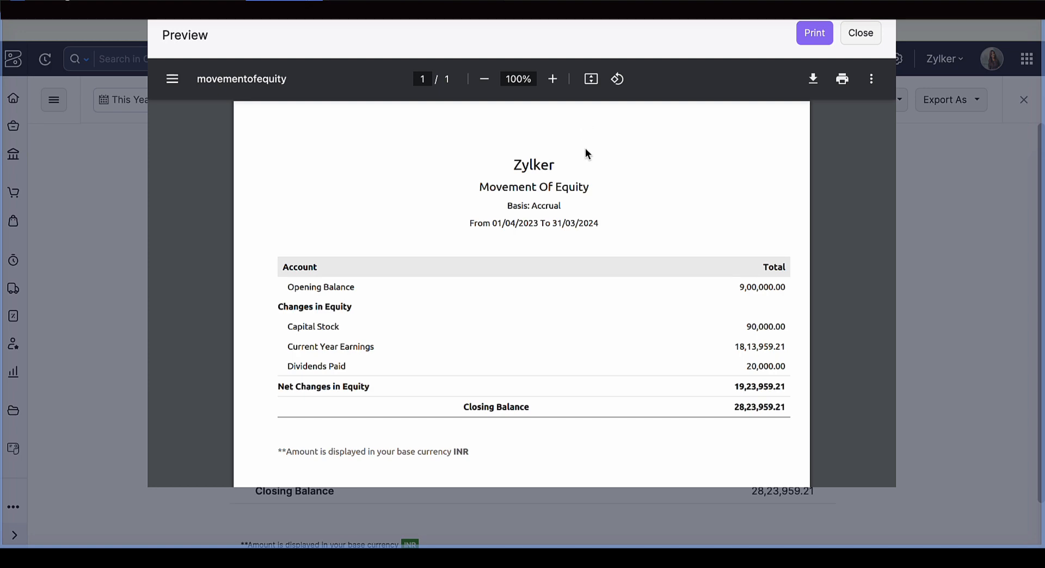
left_click(860, 34)
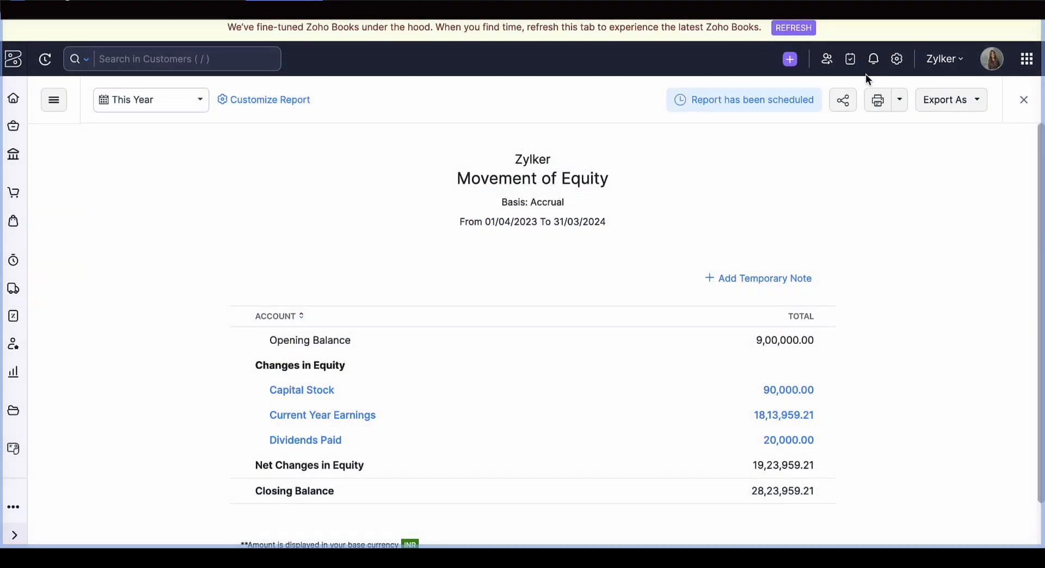
- Set the report's print preferences to also display Page Number, Generated By, Generated Date and Generated Time
left_click(895, 102)
left_click(879, 133)
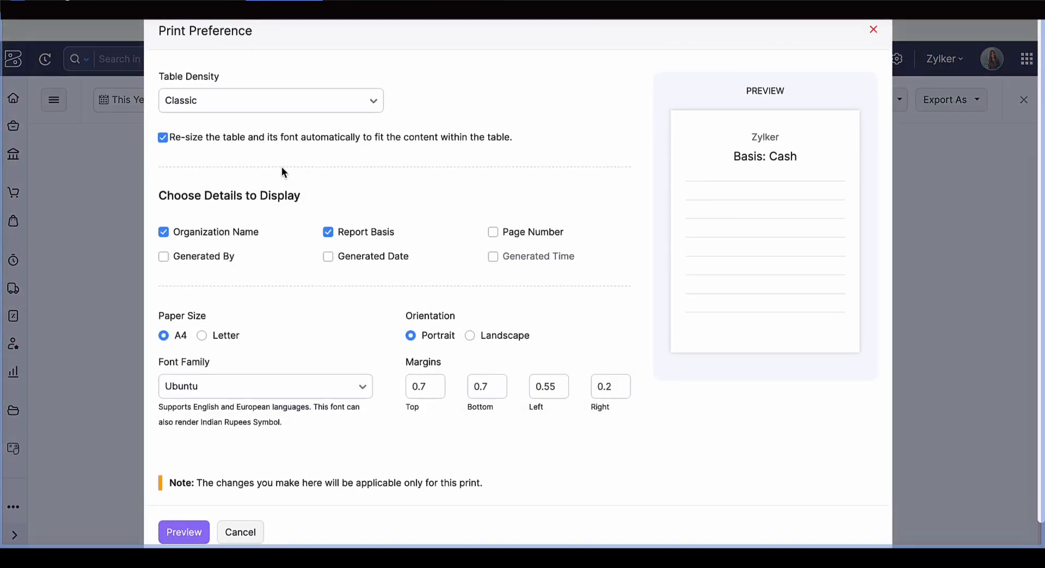
left_click(545, 234)
left_click(228, 257)
left_click(372, 259)
left_click(493, 262)
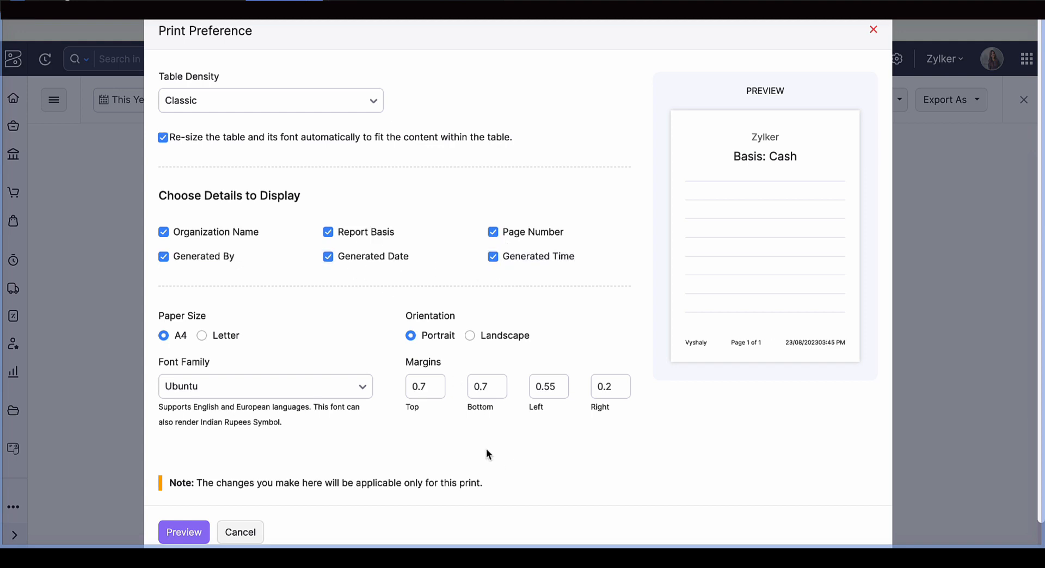
- Preview the Movement of Equity printout with the chosen details, check the page footer, and close the preview
left_click(188, 534)
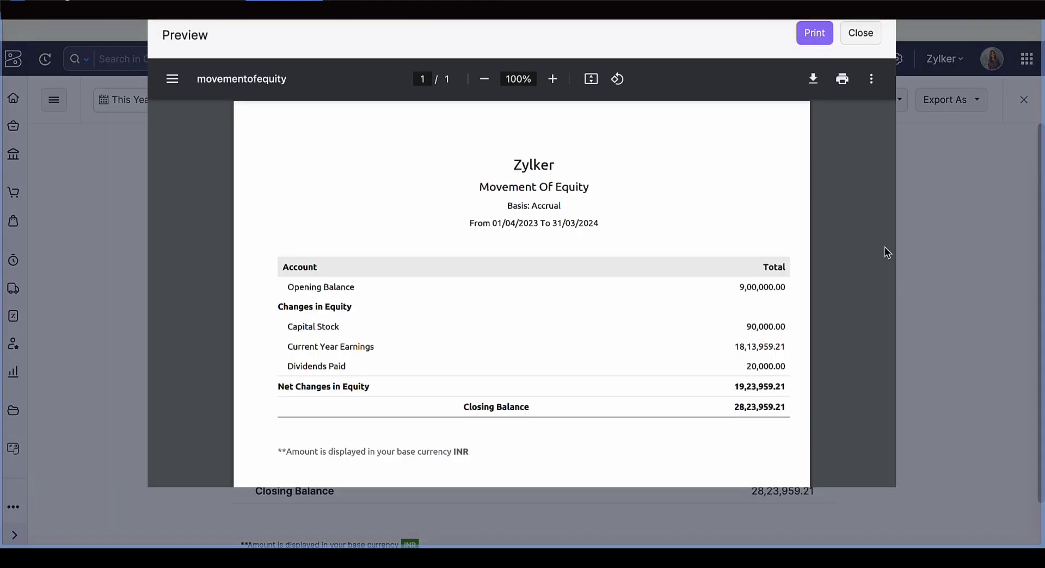
scroll(677, 288, "down", 5)
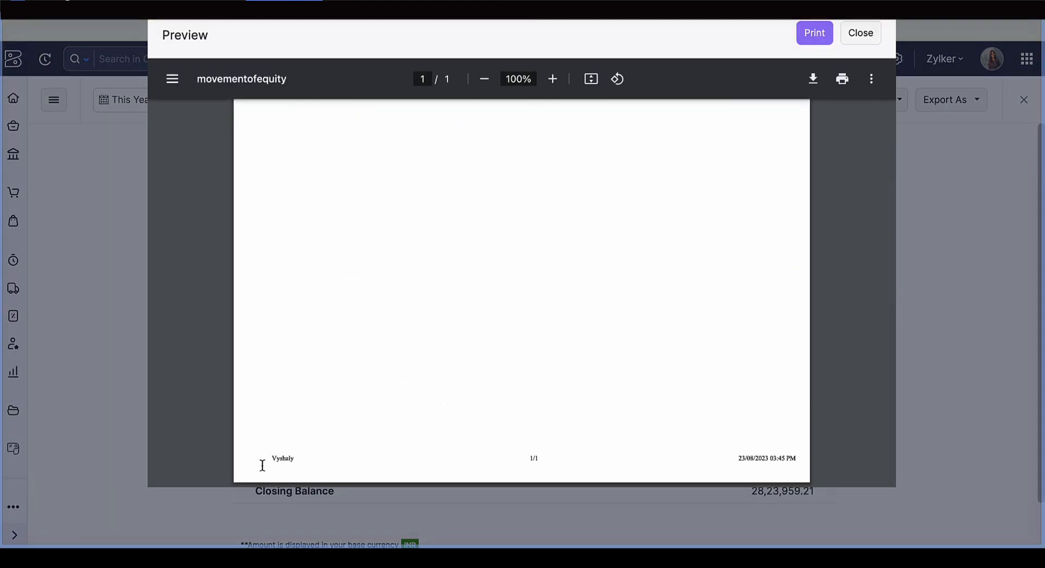
scroll(573, 360, "up", 5)
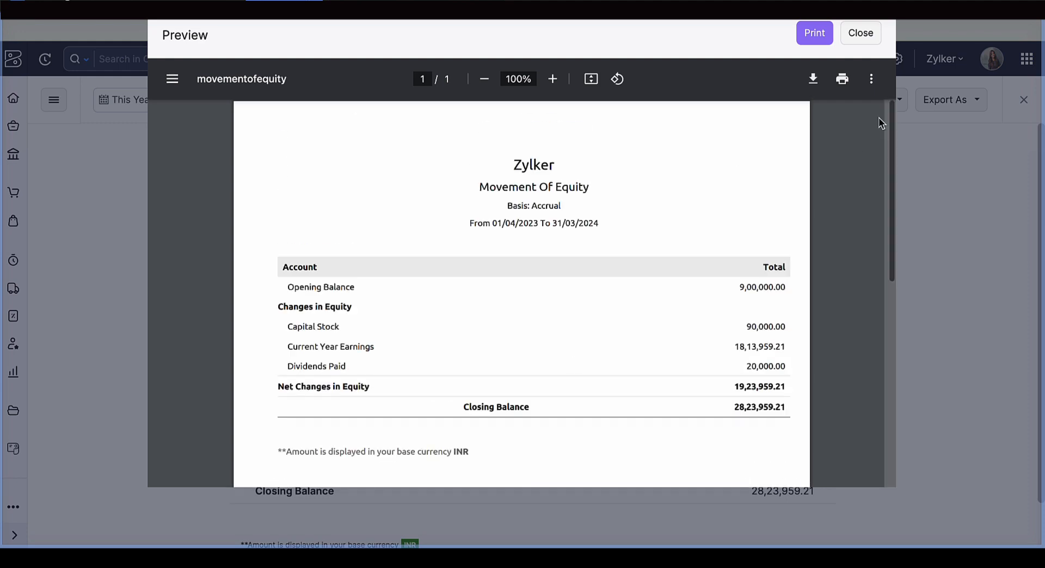
left_click(867, 38)
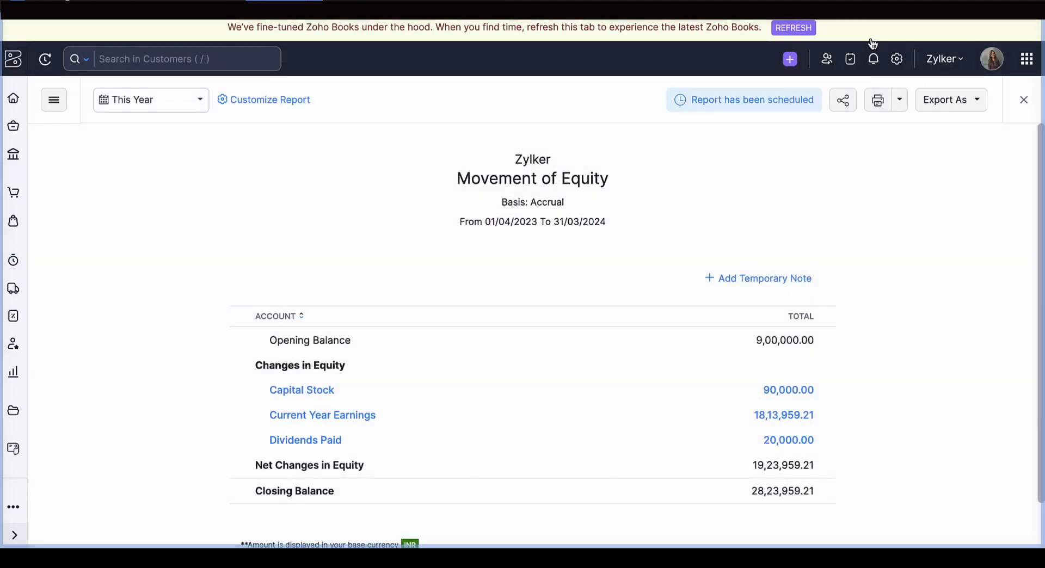
- Check the password protection option for exporting the Movement of Equity report as XLS (Microsoft Excel 1997-2004 Compatible), then cancel the export
left_click(930, 109)
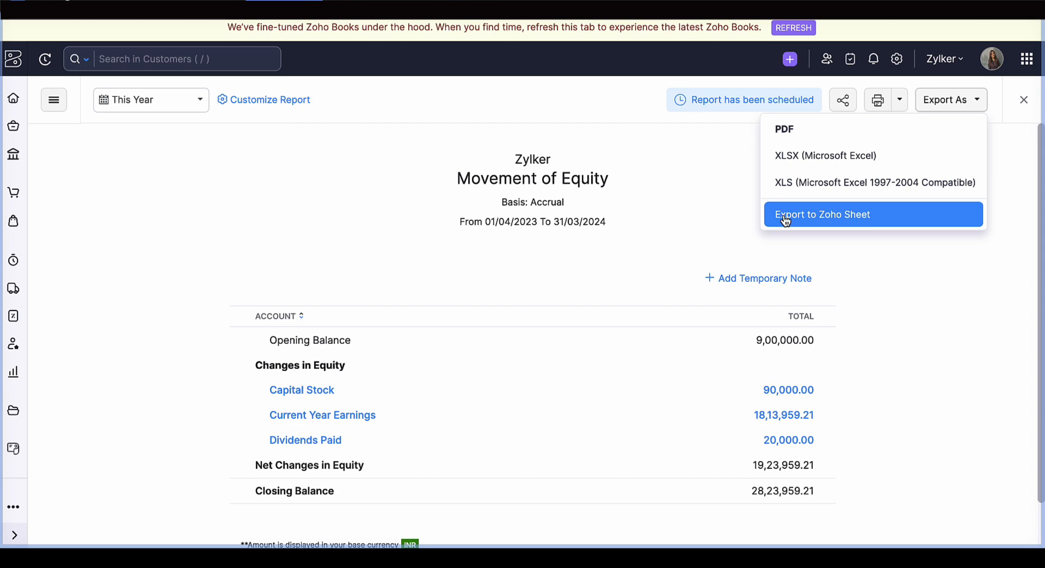
left_click(786, 189)
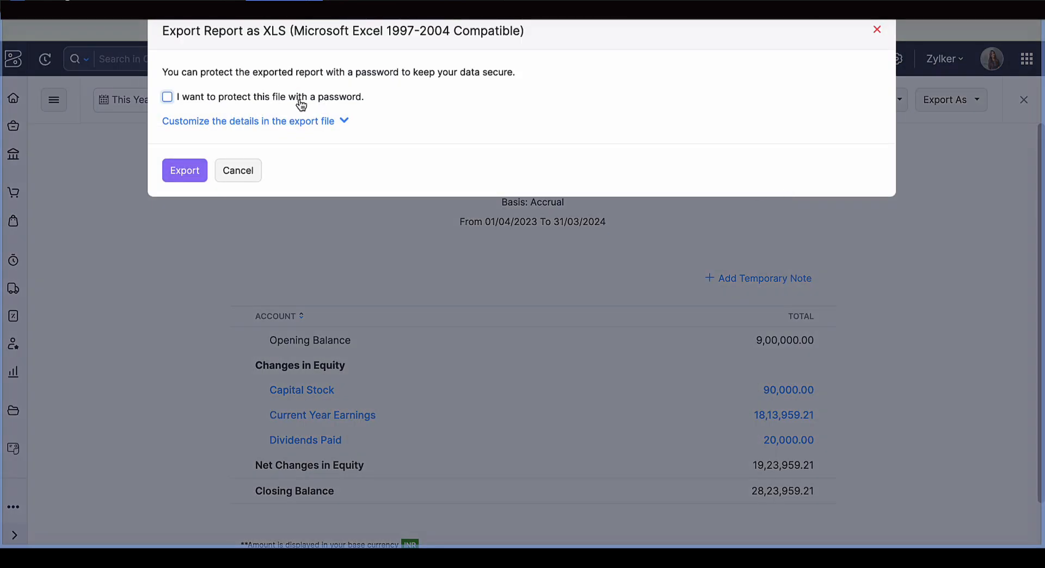
left_click(297, 101)
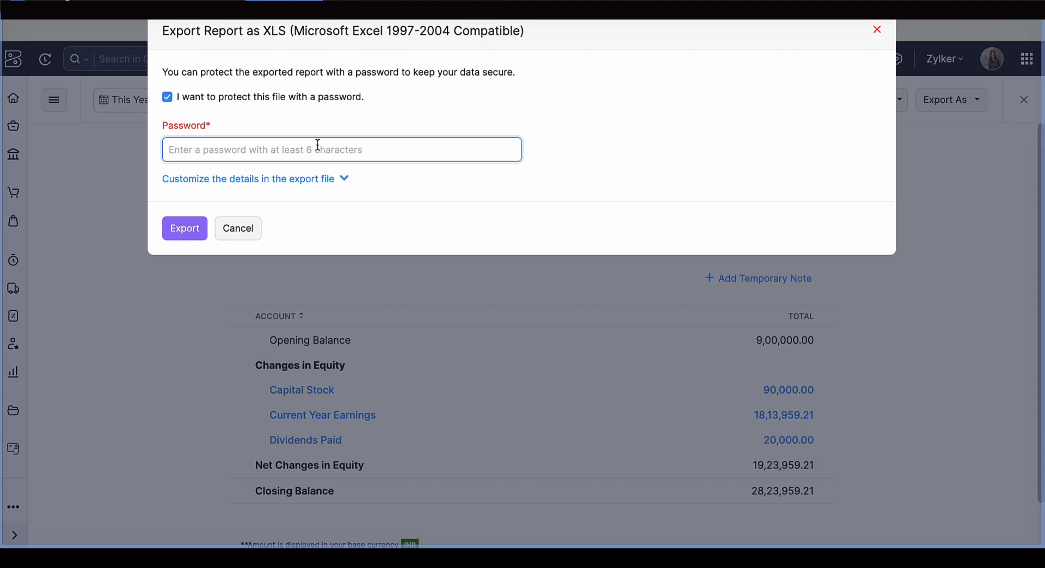
left_click(245, 228)
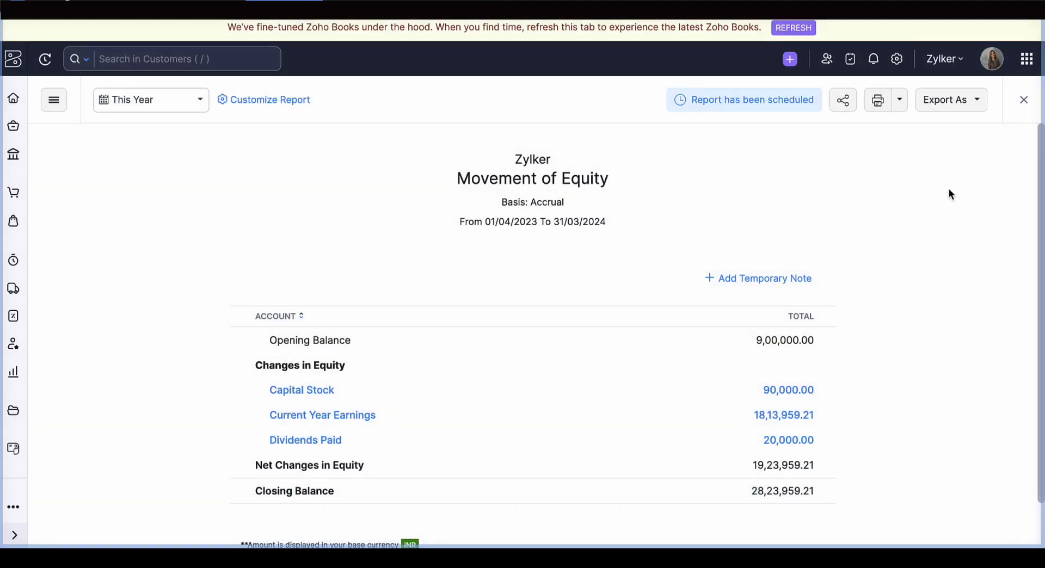
- Leave Movement of Equity, view the Profit and Loss report from the Business Overview group, and close it
left_click(1025, 101)
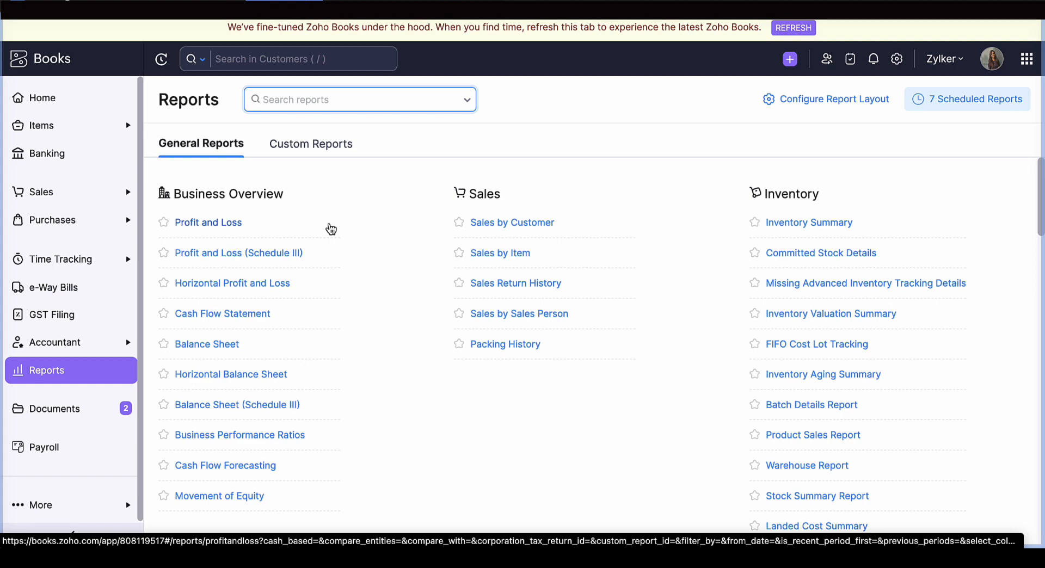
scroll(330, 228, "down", 2)
scroll(330, 229, "down", 2)
scroll(330, 229, "up", 4)
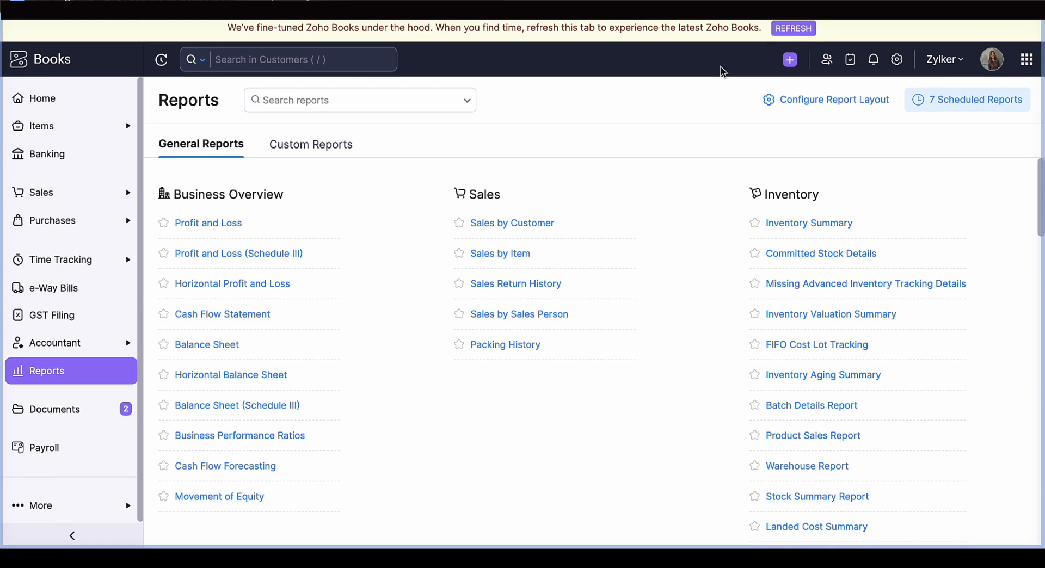
left_click(216, 224)
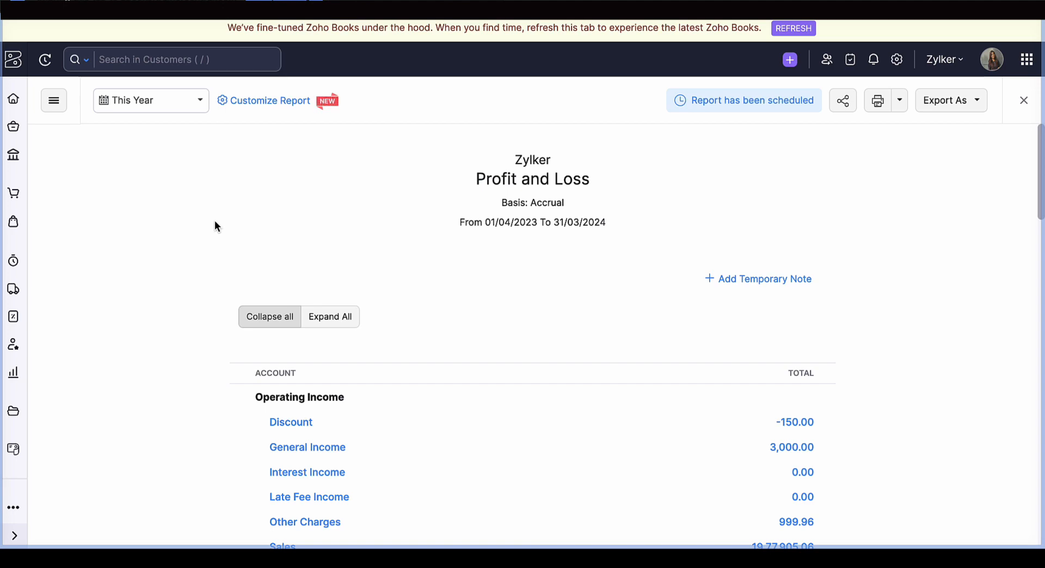
left_click(1024, 100)
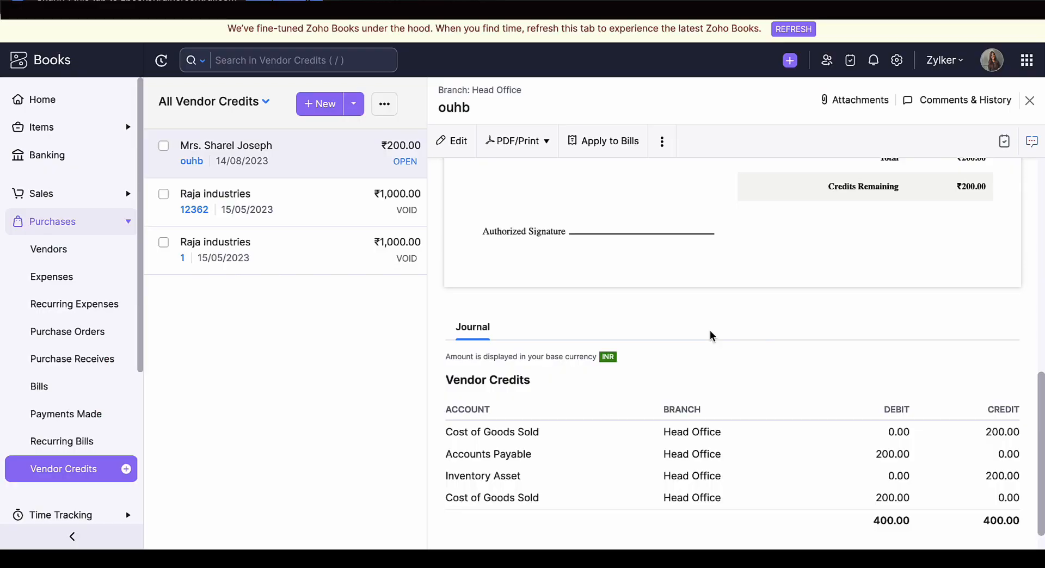
- Examine the totals and the journal's debit and credit entries of the open vendor credit for Bottles
scroll(709, 335, "down", 1)
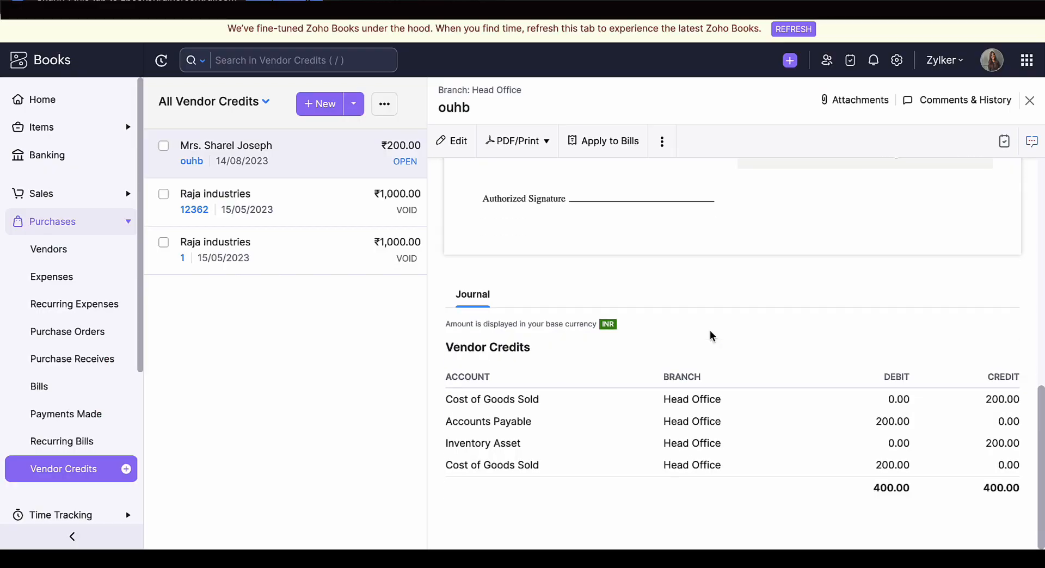
scroll(613, 427, "up", 8)
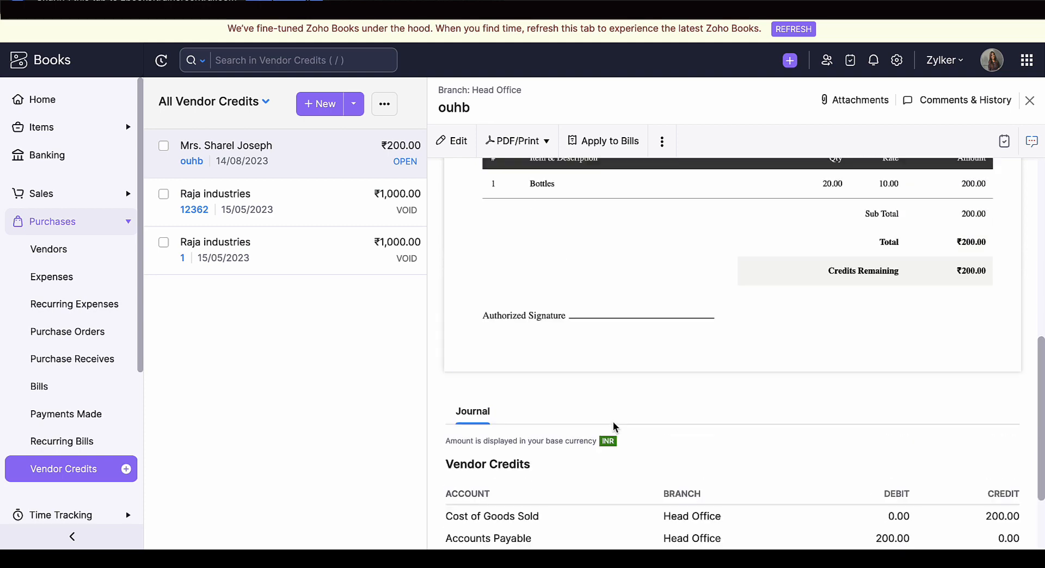
scroll(614, 427, "down", 6)
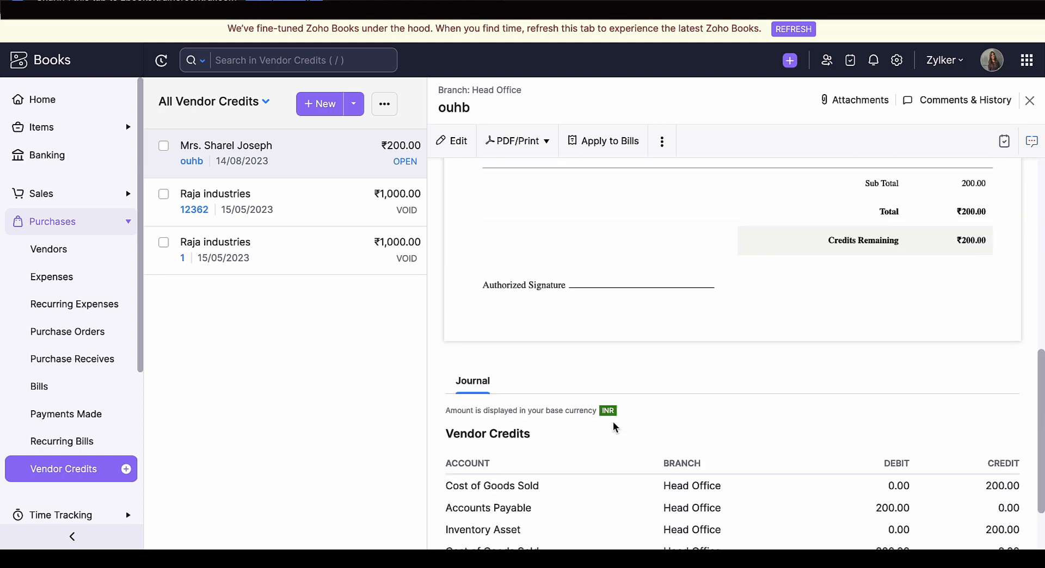
scroll(613, 428, "down", 2)
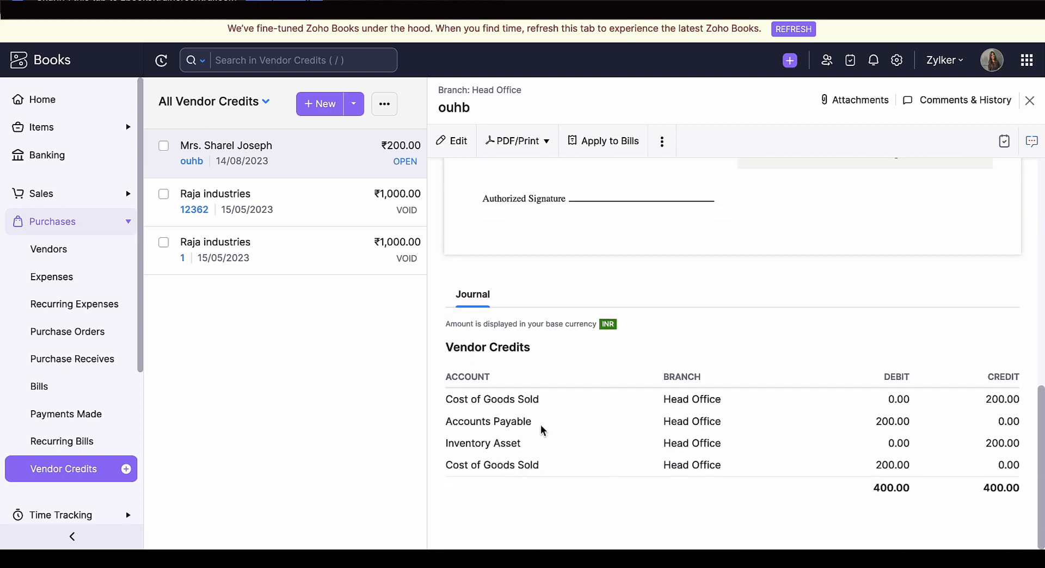
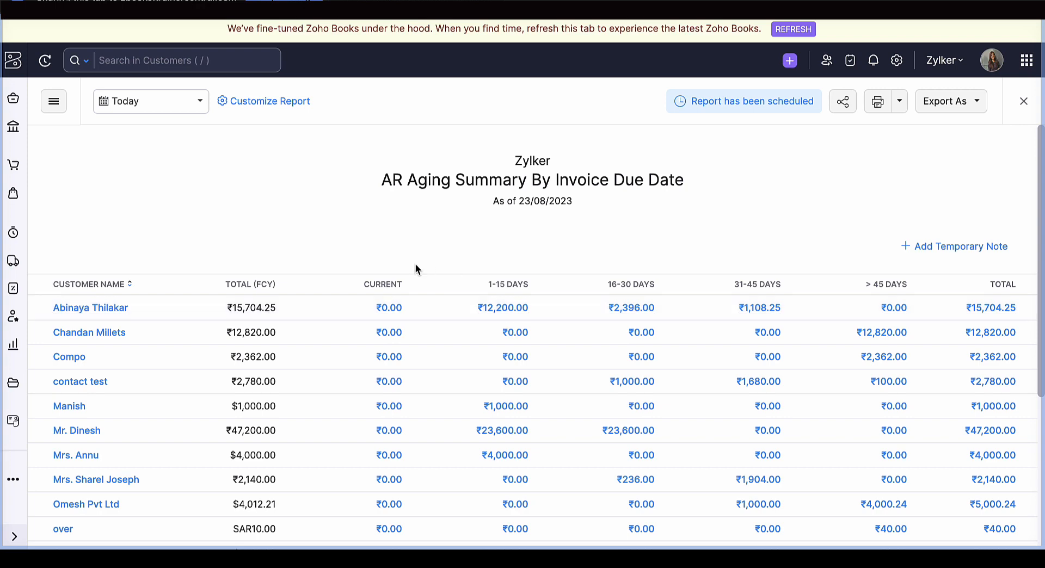
- Examine the customer balances and aging periods in the AR Aging Summary By Invoice Due Date report
scroll(424, 319, "down", 5)
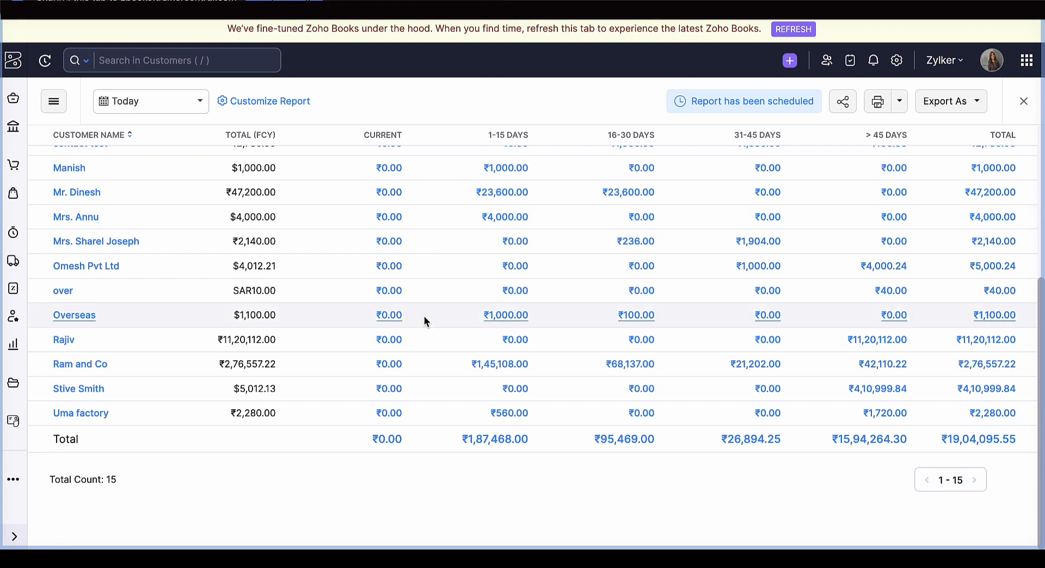
scroll(424, 320, "up", 5)
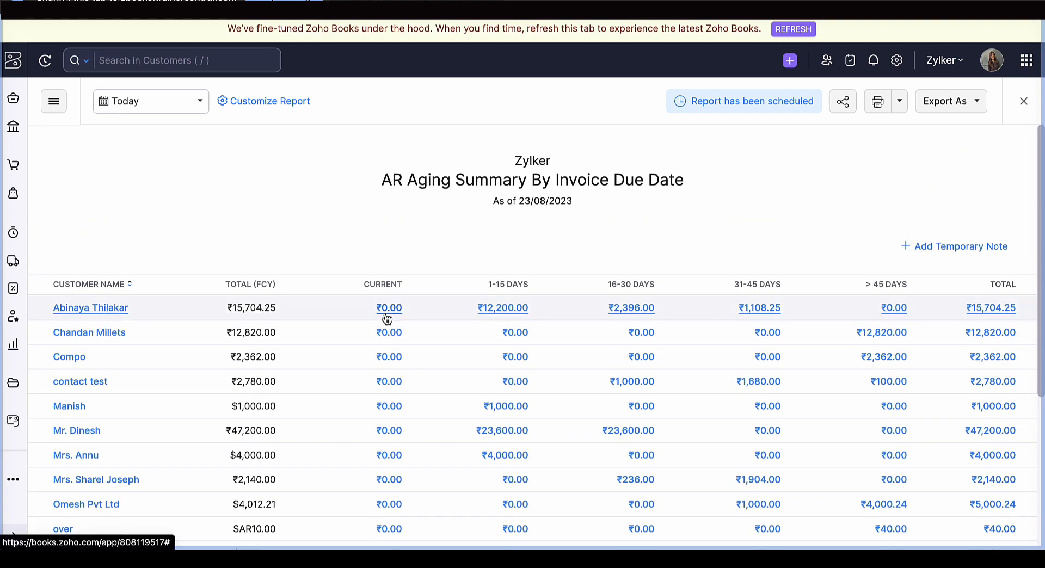
scroll(387, 319, "down", 1)
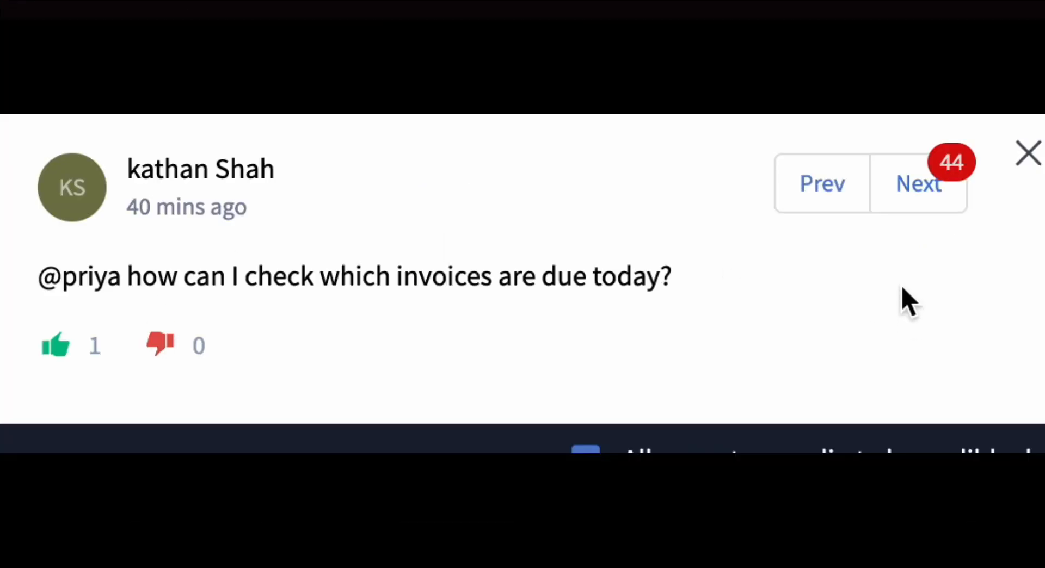
- Read the audience questions in the Q&A viewer and close it
left_click(914, 197)
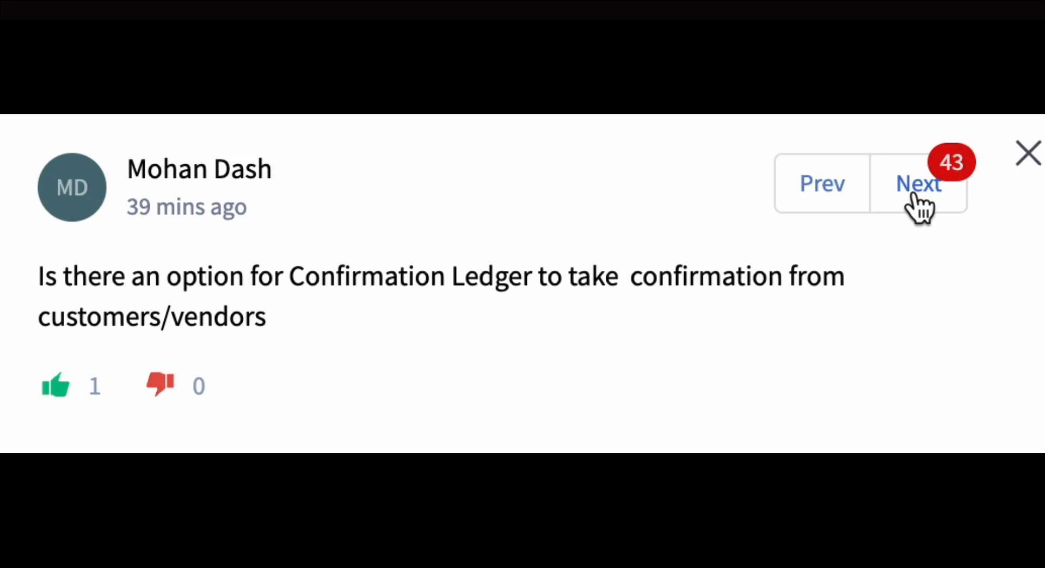
left_click(911, 195)
left_click(1028, 161)
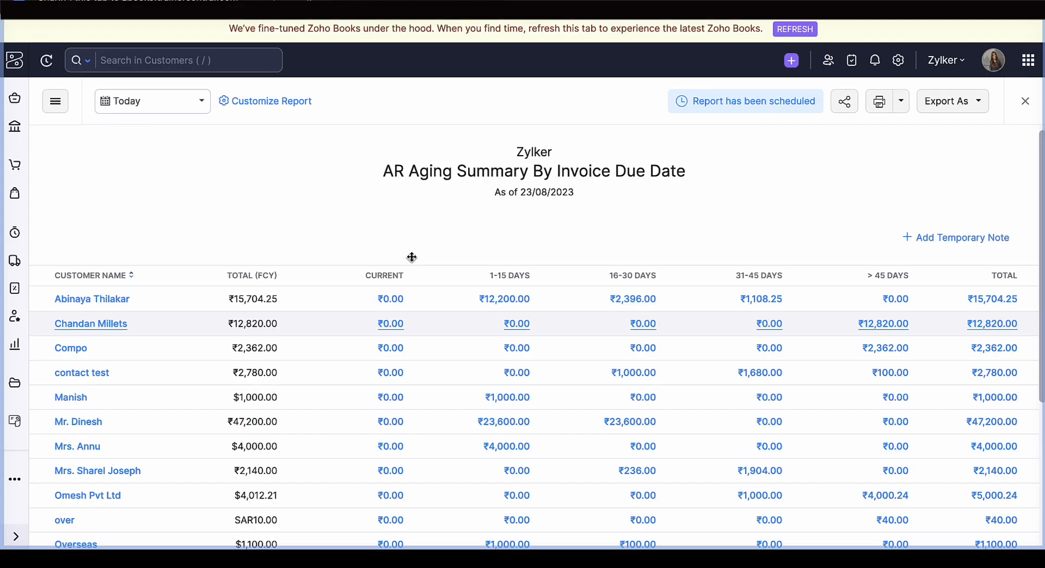
- Open the Balance Sheet from the Business Overview reports and start saving it as a custom report from its customization options
left_click(60, 103)
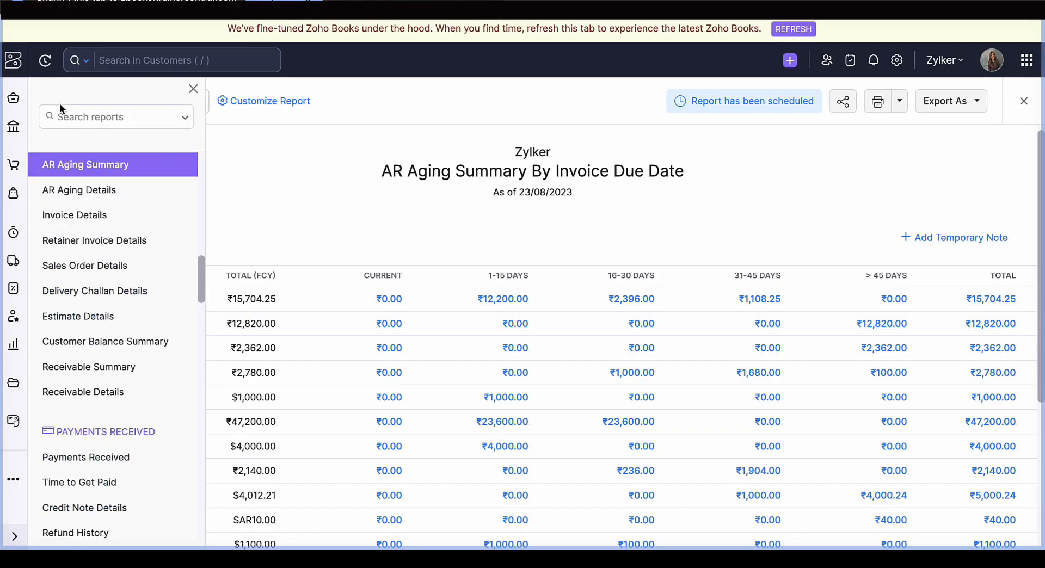
scroll(57, 242, "up", 10)
scroll(57, 242, "up", 10)
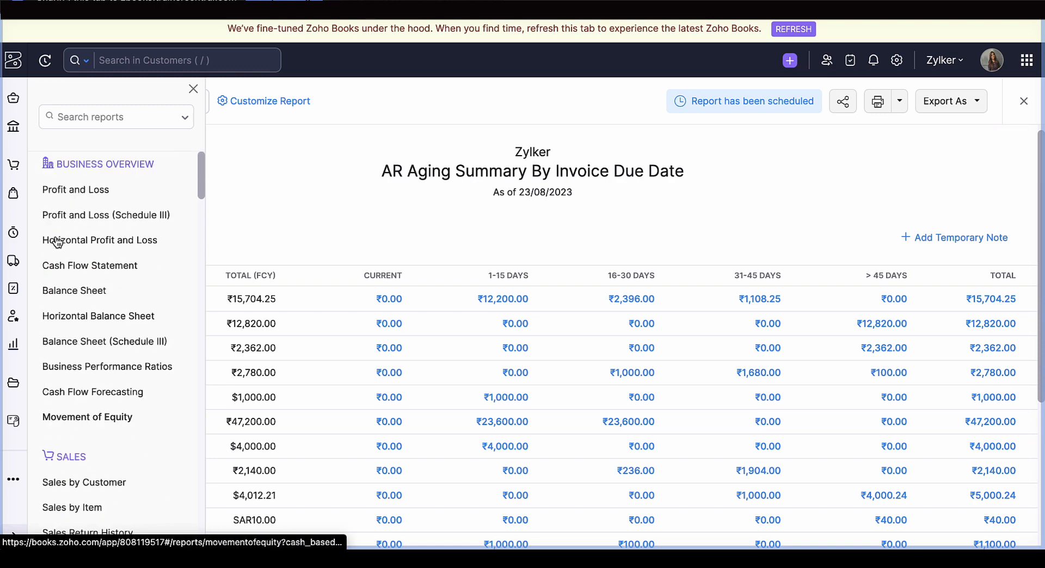
left_click(61, 291)
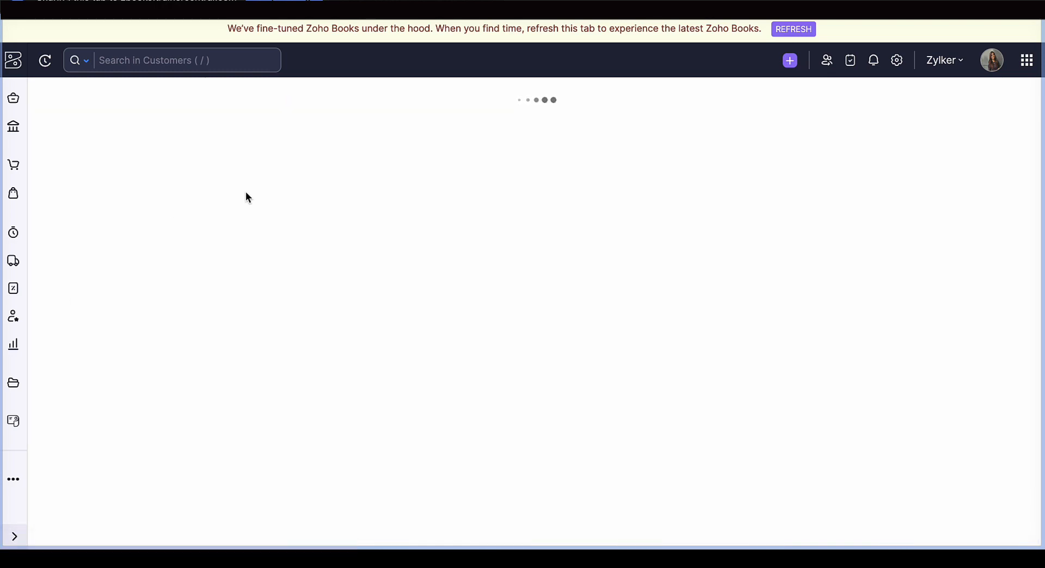
left_click(253, 101)
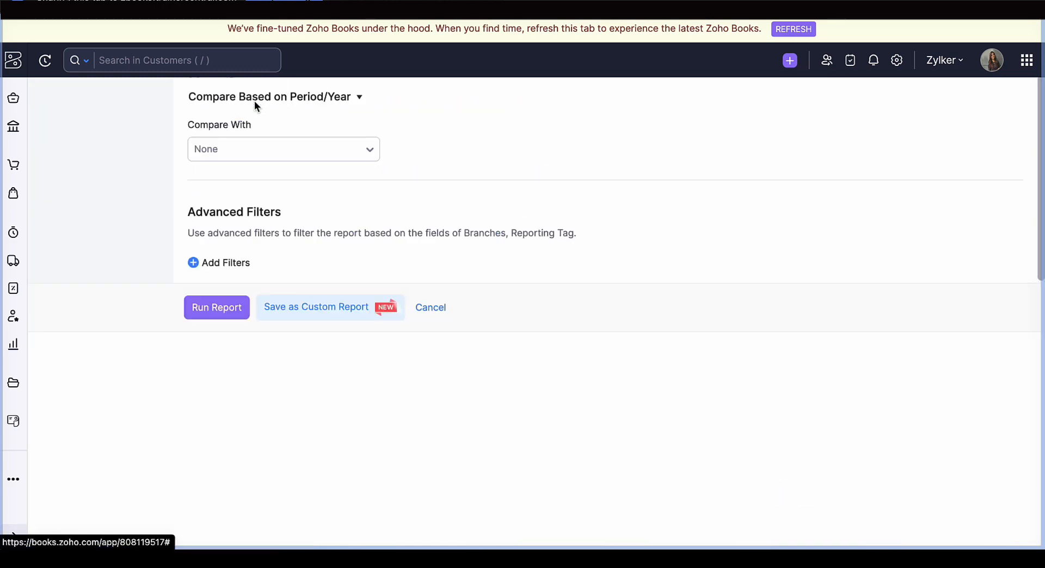
left_click(303, 528)
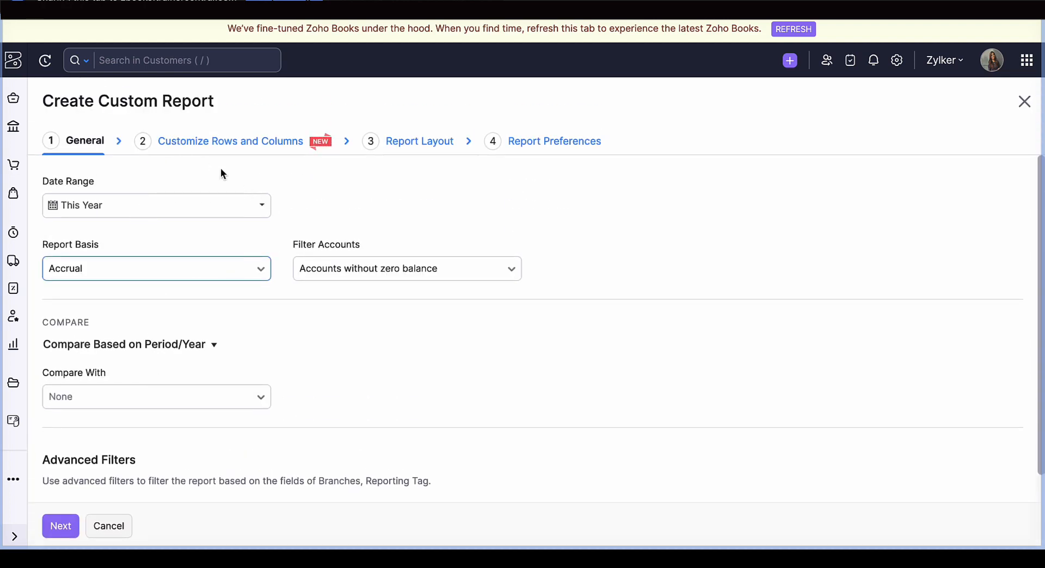
- Review the custom report's account rows and columns and its report layout, and go on to the report preferences
left_click(216, 151)
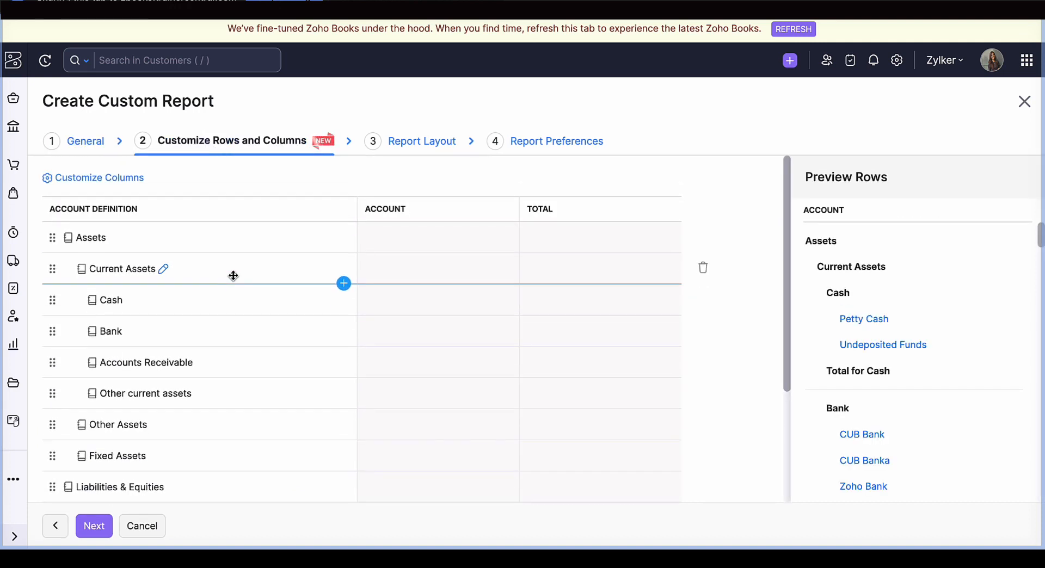
scroll(220, 317, "down", 3)
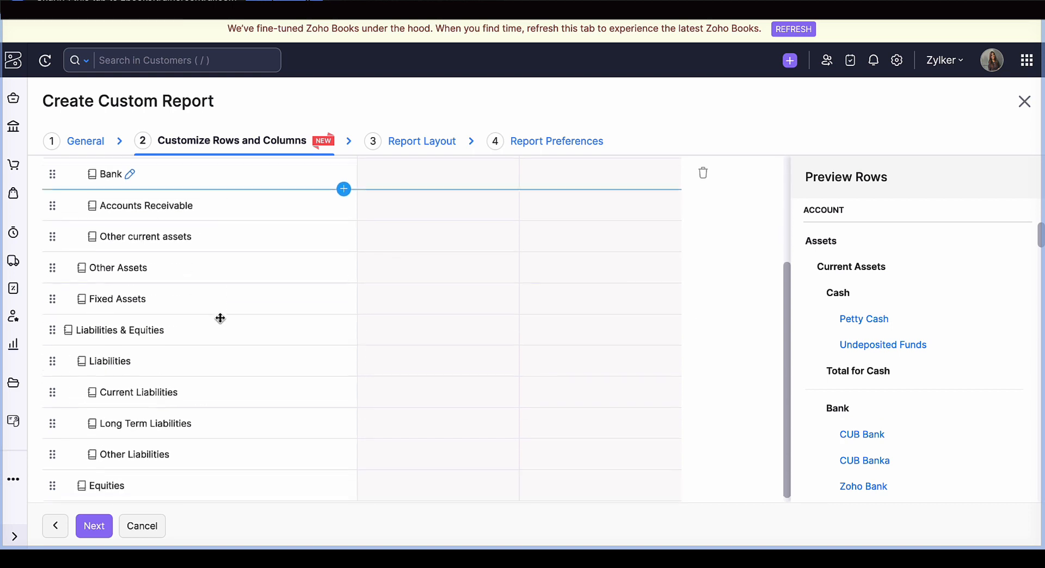
scroll(203, 338, "up", 3)
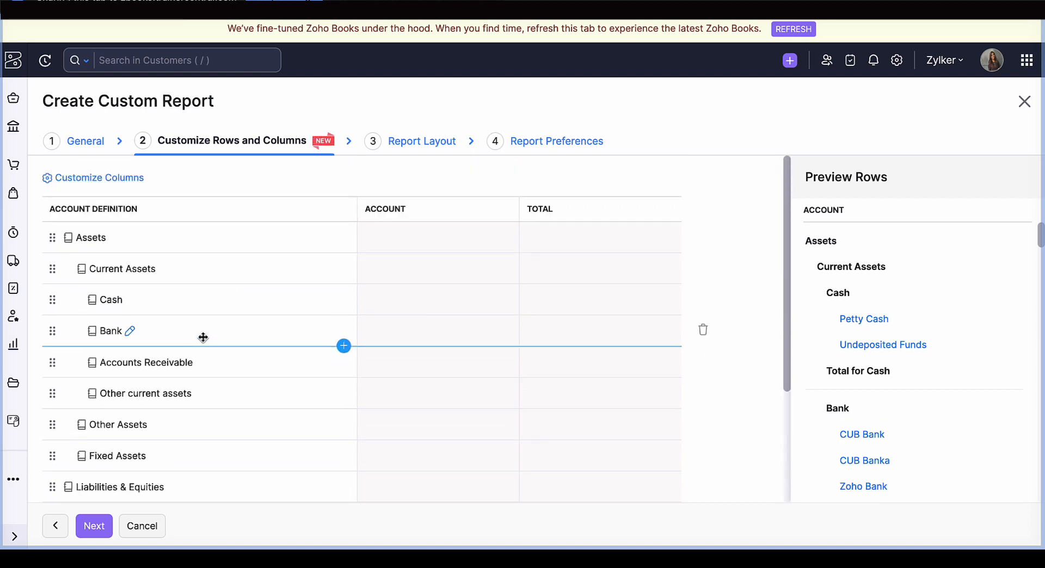
scroll(203, 338, "down", 3)
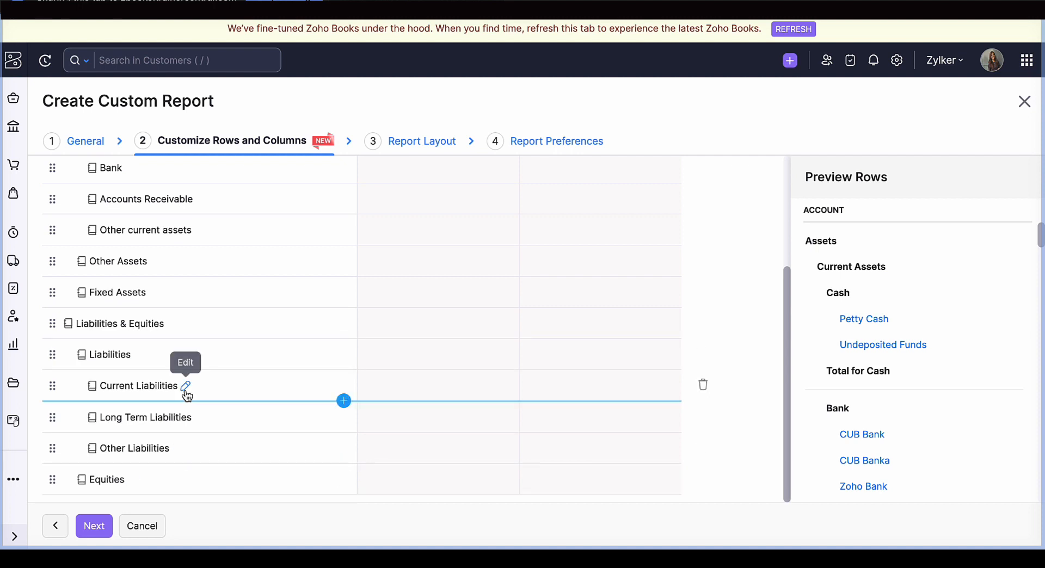
scroll(185, 388, "up", 3)
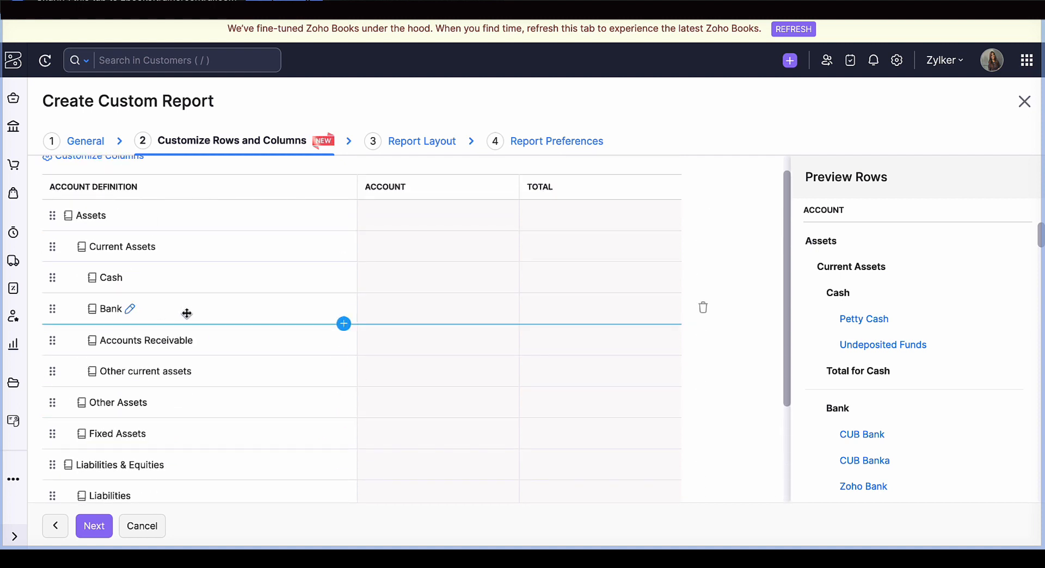
scroll(187, 370, "down", 3)
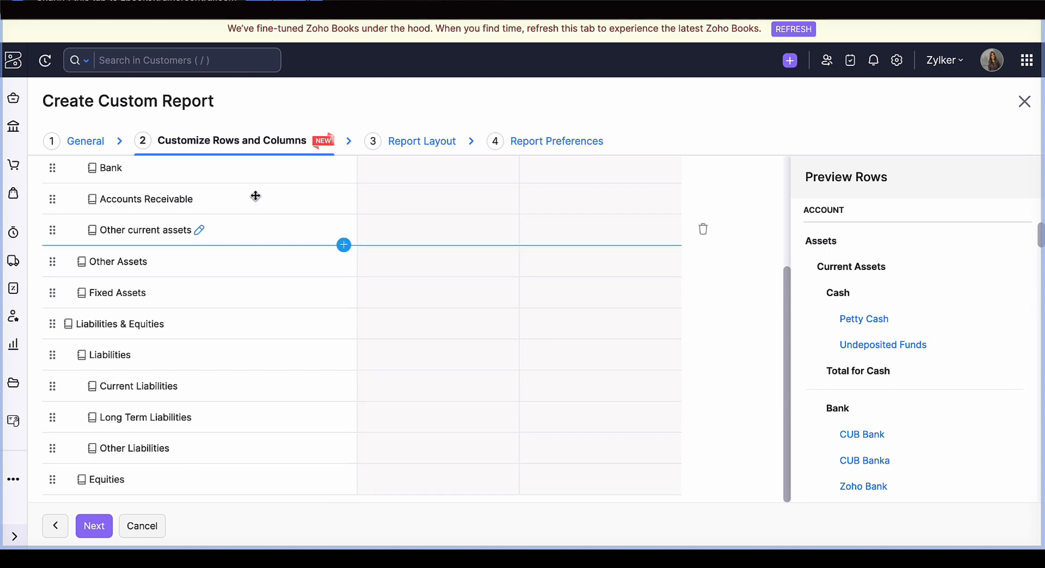
left_click(408, 143)
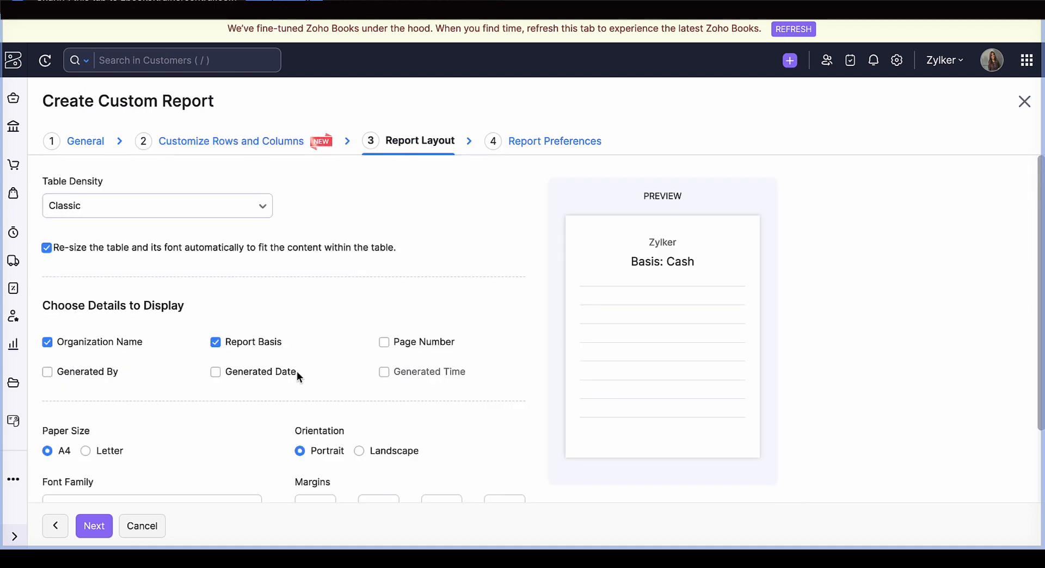
left_click(551, 140)
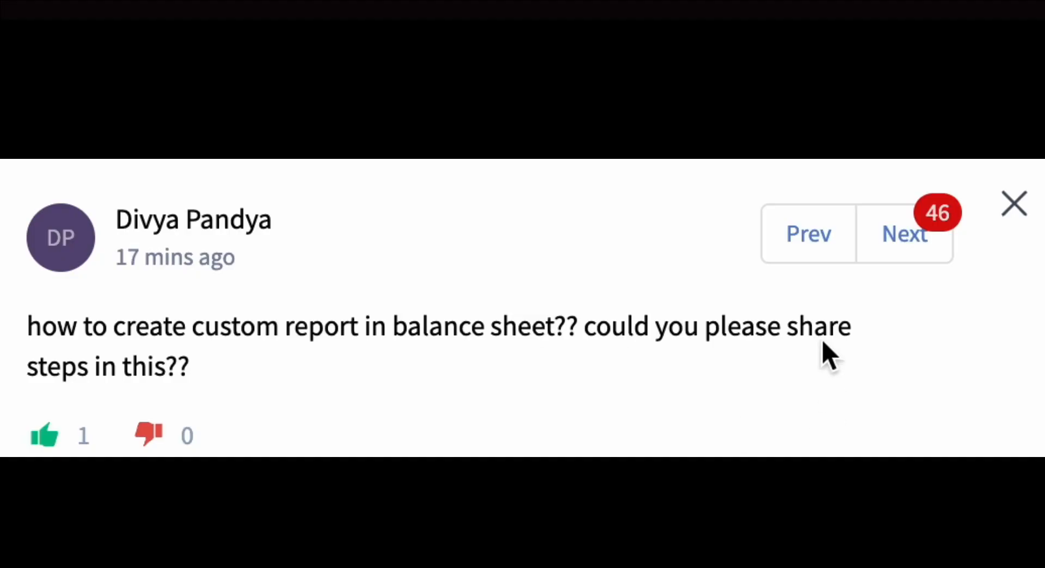
- Switch to the Q&A viewer and go through the following audience questions one by one
left_click(925, 251)
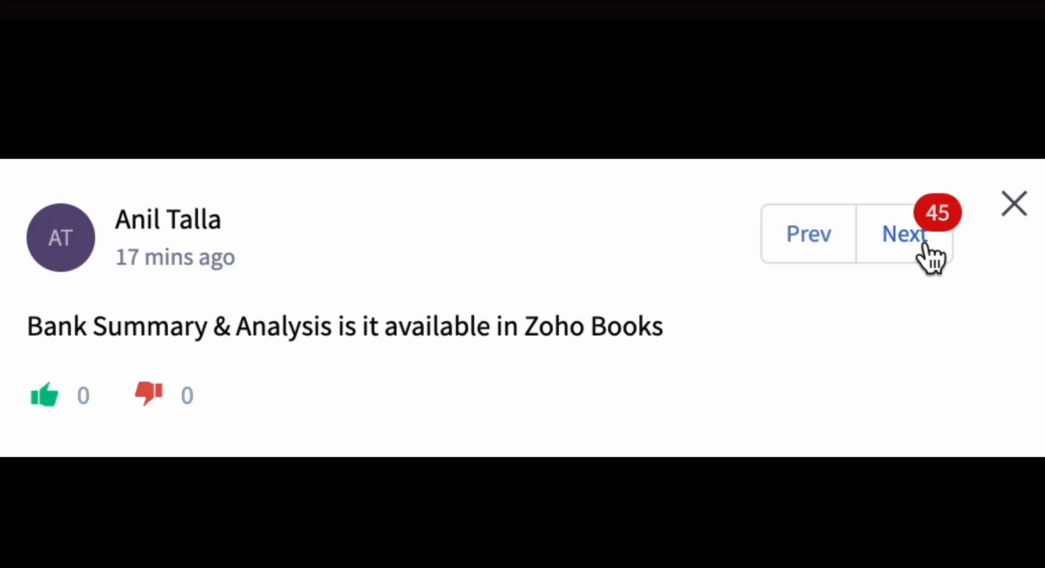
left_click(929, 242)
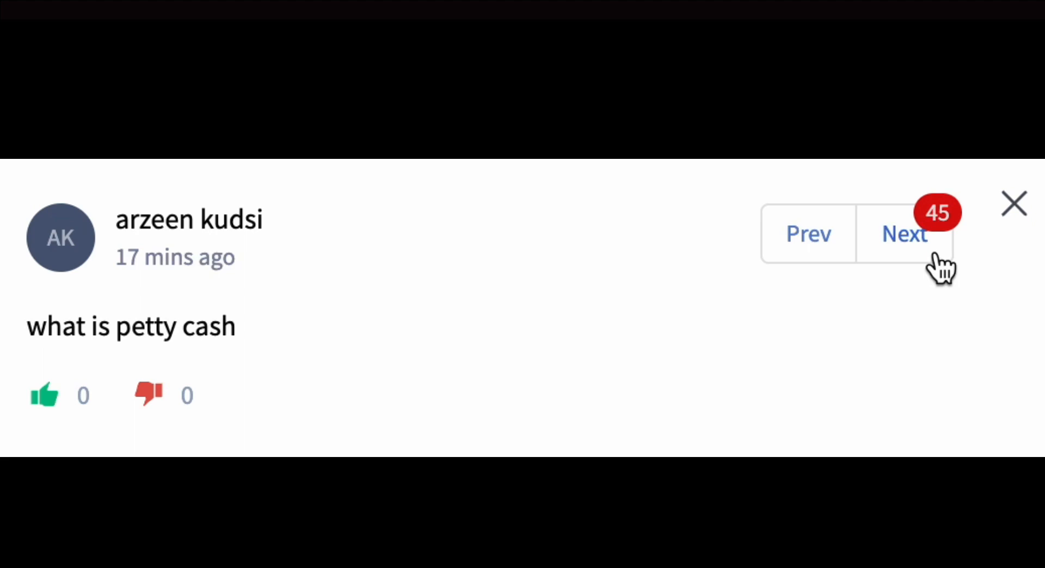
left_click(946, 234)
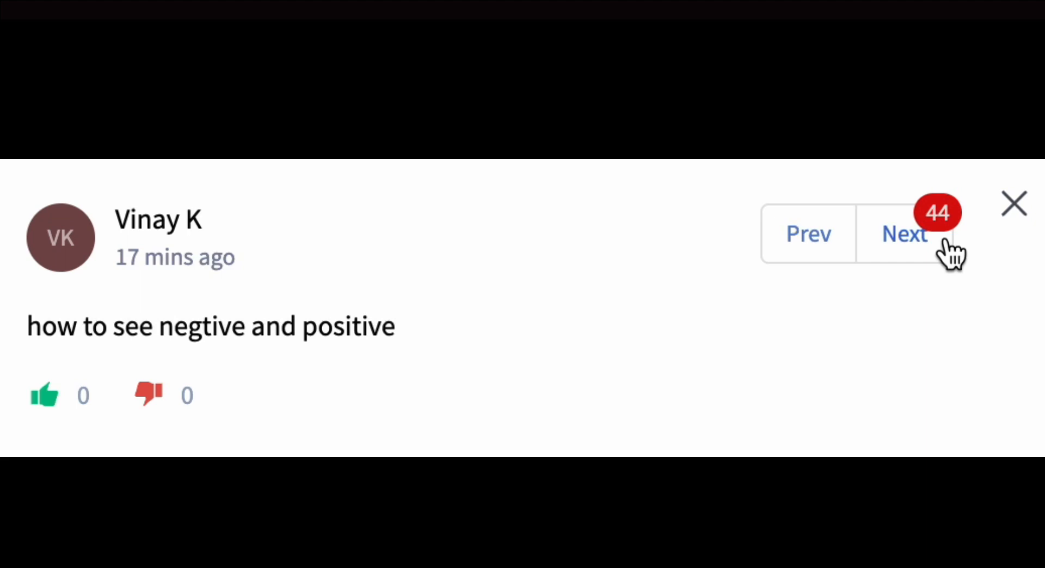
left_click(950, 254)
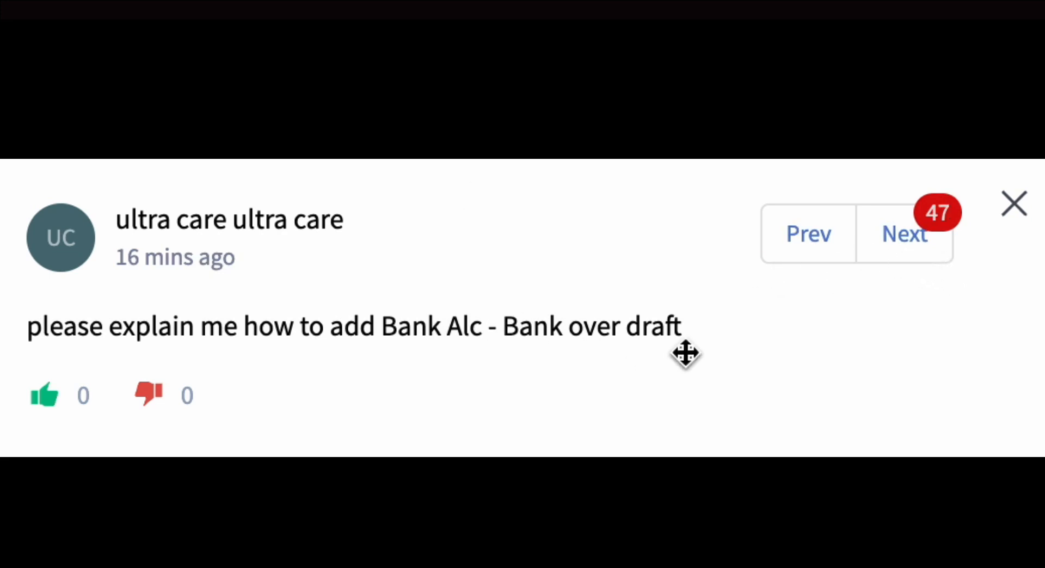
left_click(900, 248)
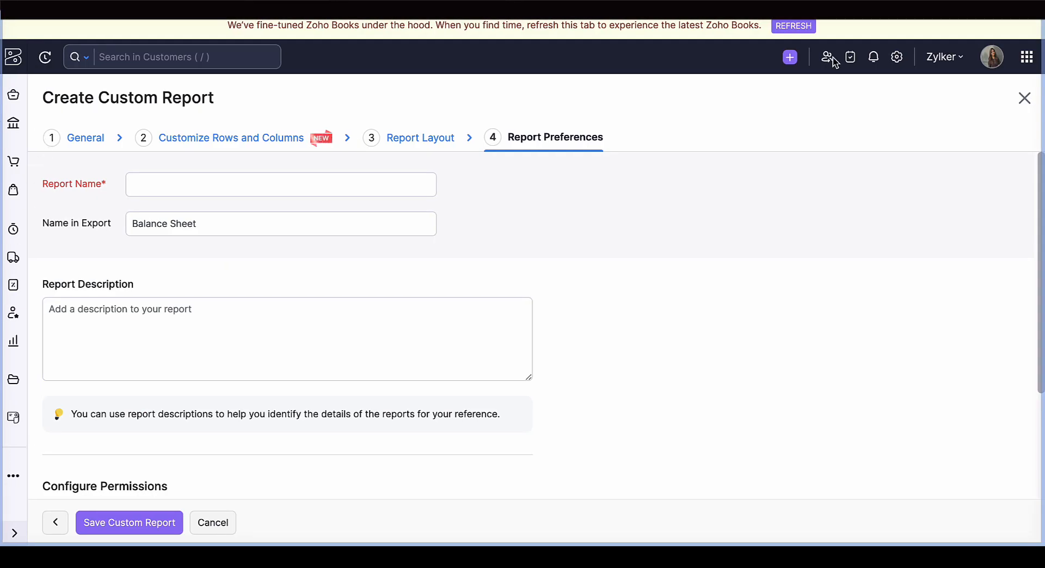
- Close the custom report without saving it and open the Account Transactions report from the general reports
left_click(1023, 100)
left_click(1023, 102)
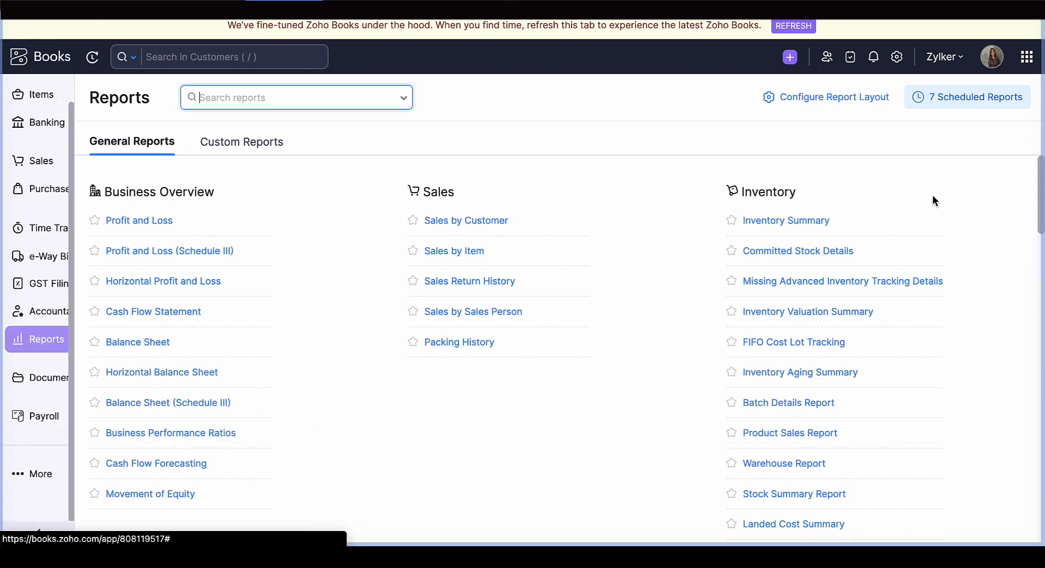
scroll(932, 200, "down", 20)
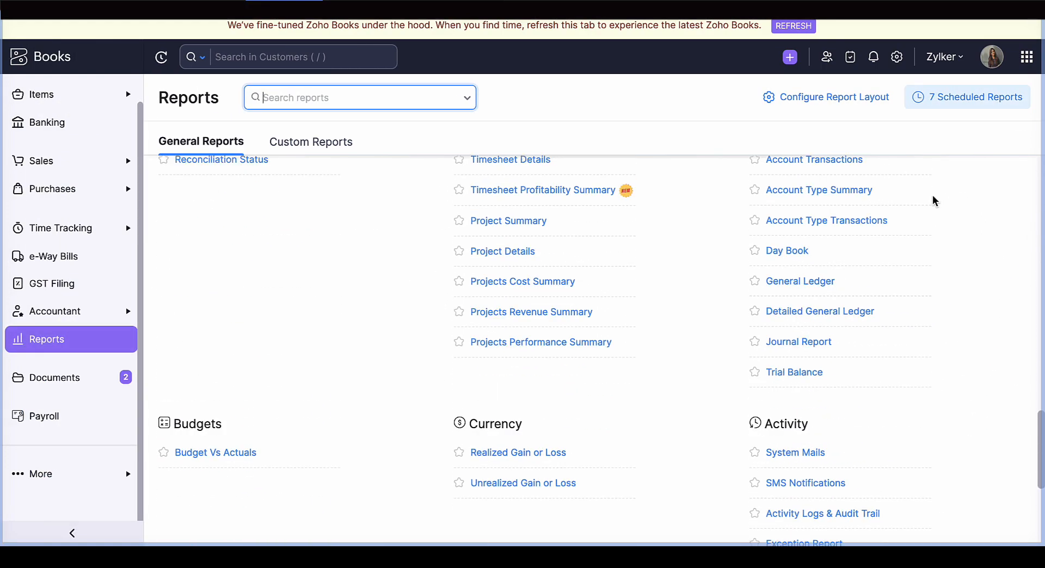
scroll(919, 209, "up", 2)
left_click(861, 225)
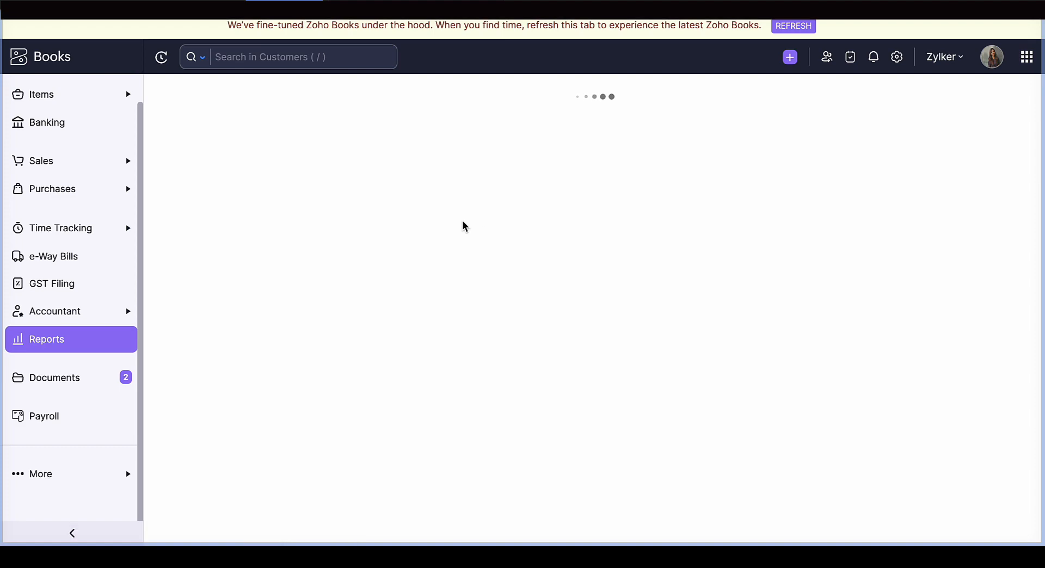
- Customize the Account Transactions report by adding an advanced filter on Account with the comparator "is in"
left_click(314, 101)
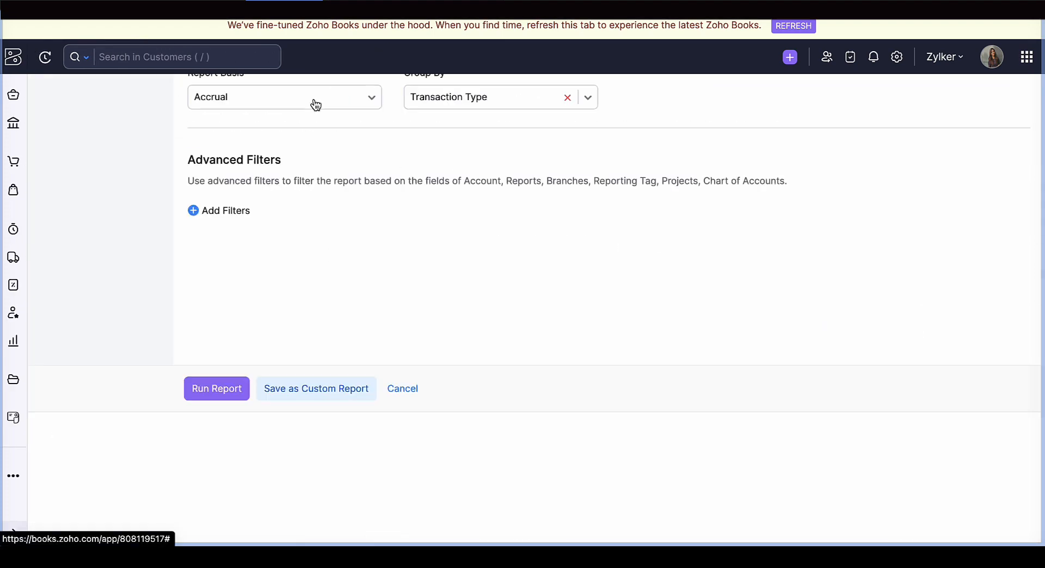
left_click(248, 344)
left_click(297, 363)
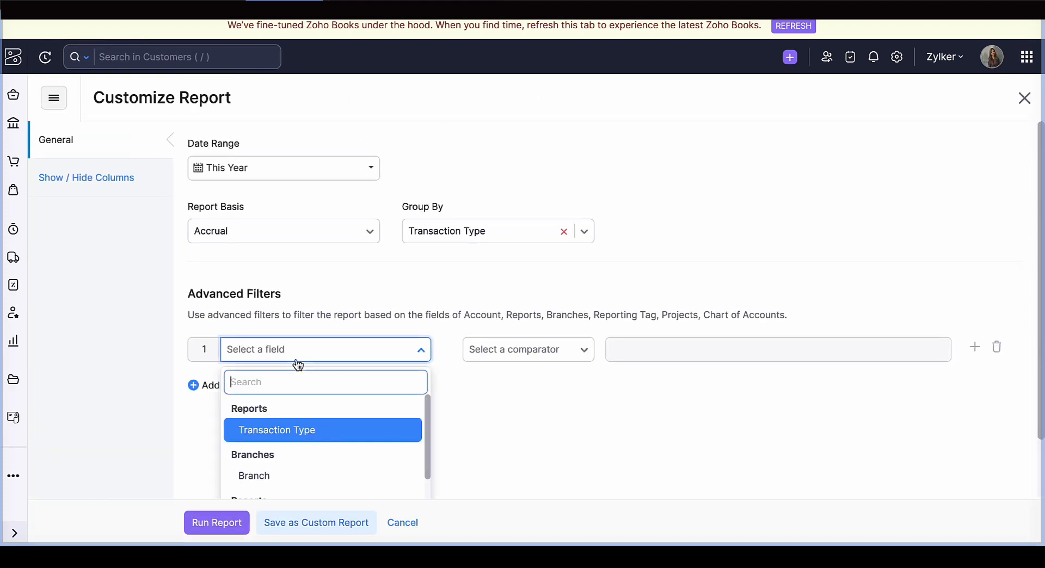
scroll(296, 430, "down", 3)
left_click(277, 434)
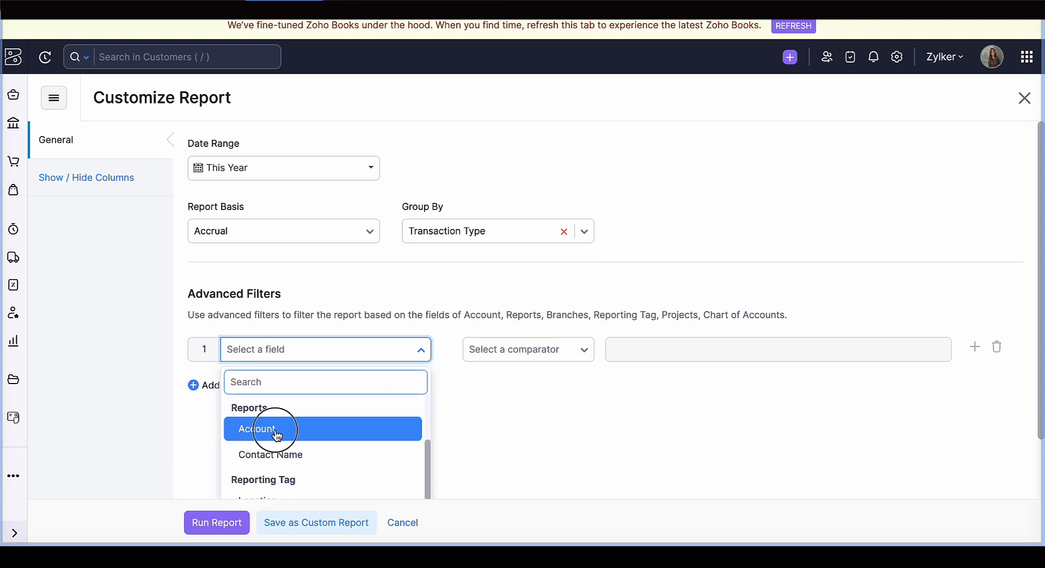
left_click(493, 383)
left_click(482, 414)
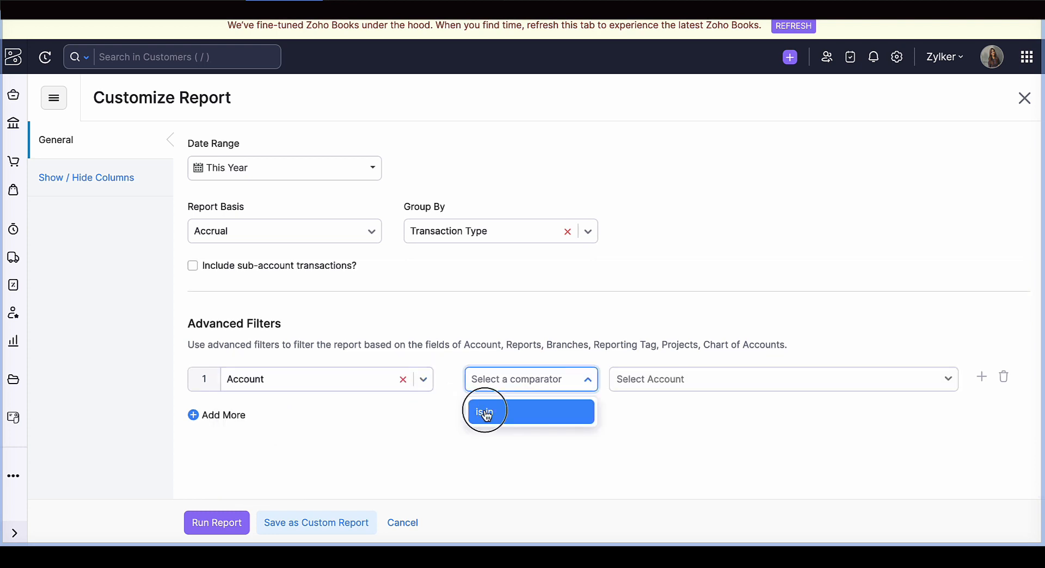
- Choose CUB Bank as the account for the filter and run the report
left_click(659, 387)
scroll(662, 460, "down", 3)
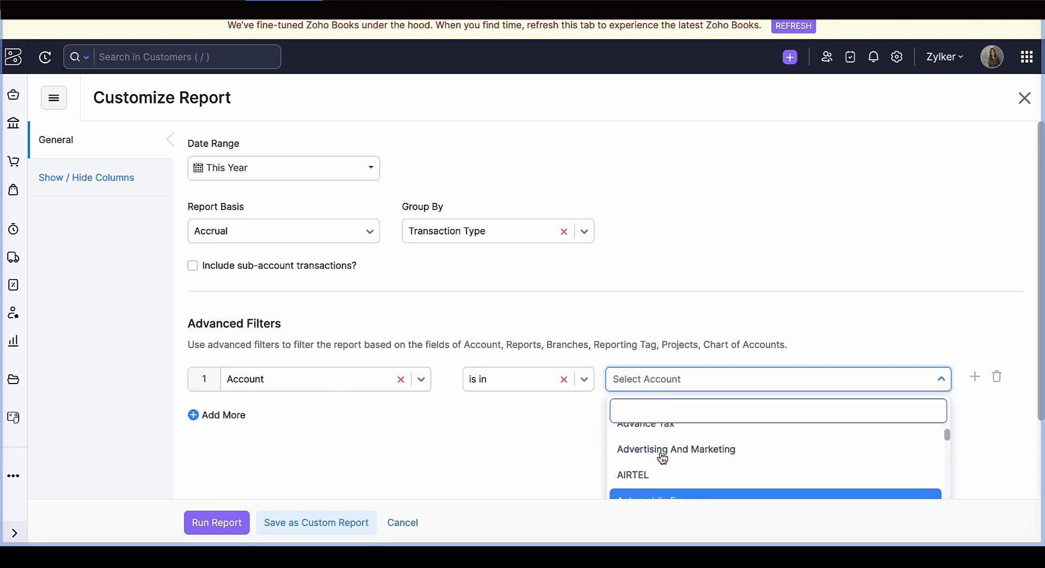
type("bank")
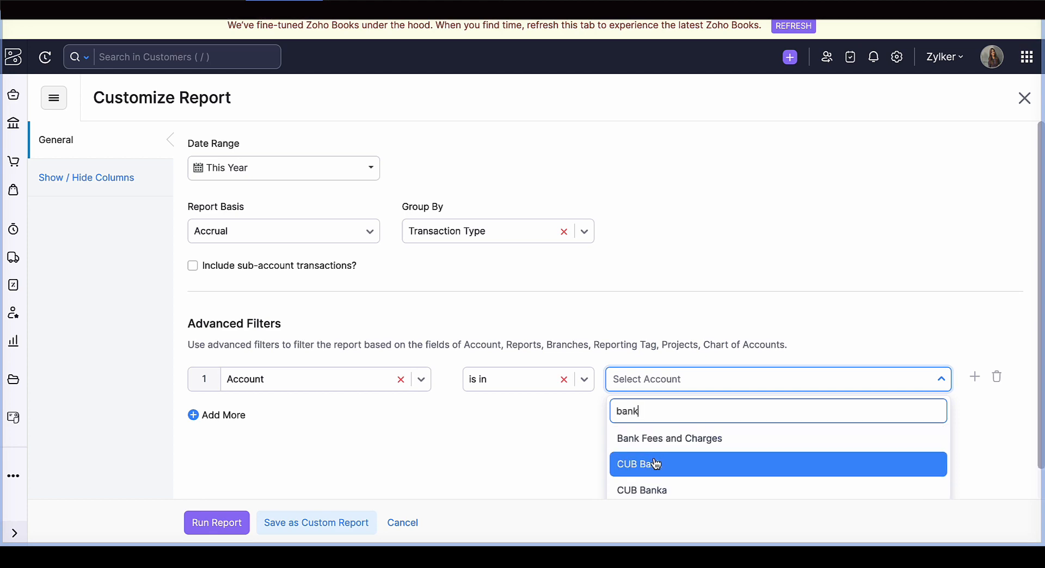
left_click(657, 464)
left_click(219, 522)
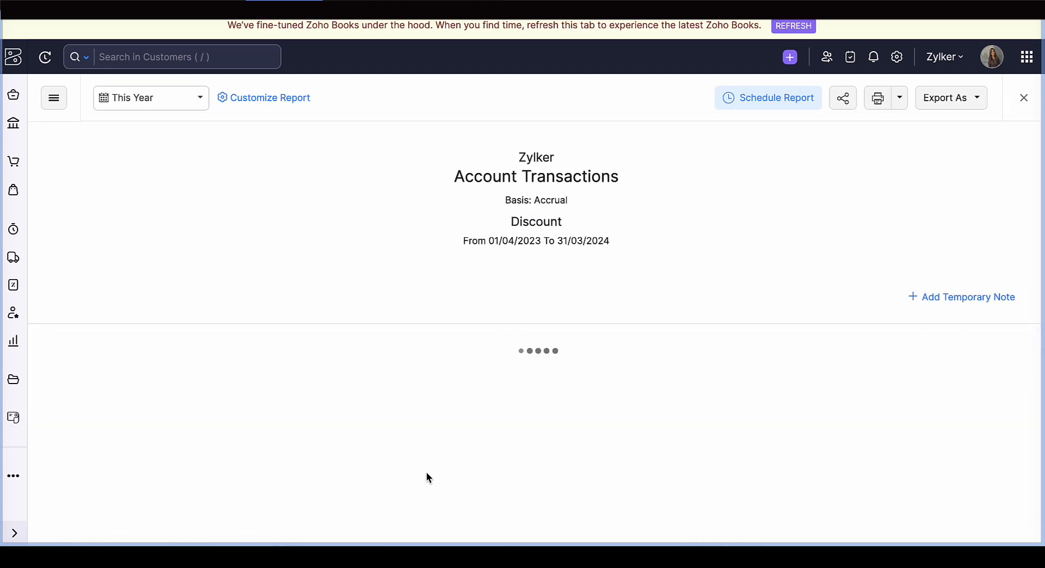
- Examine the CUB Bank debit and credit entries, grouped by transaction type, in the Account Transactions report
scroll(499, 467, "down", 5)
scroll(500, 469, "up", 1)
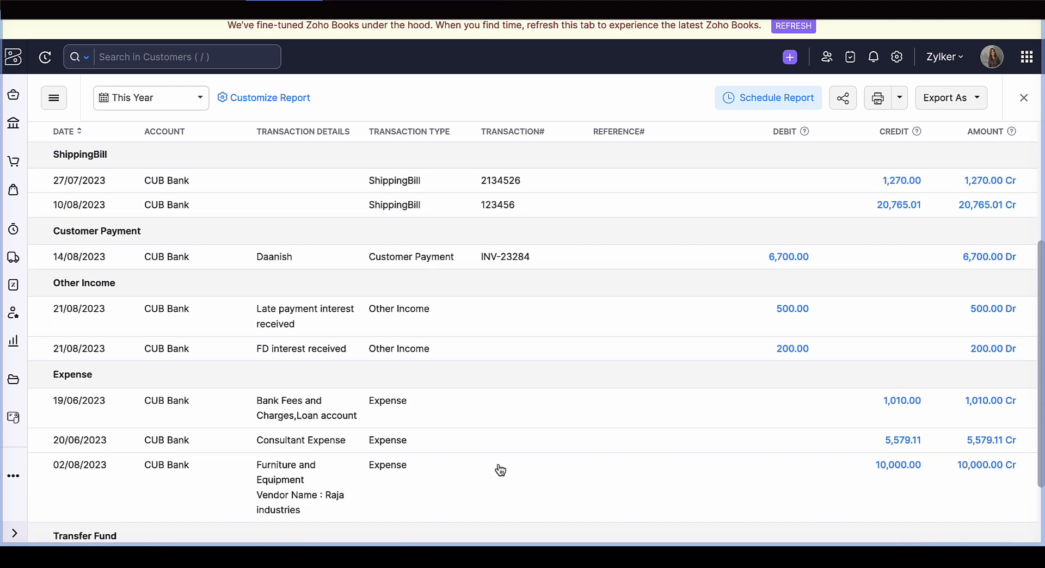
scroll(500, 469, "up", 1)
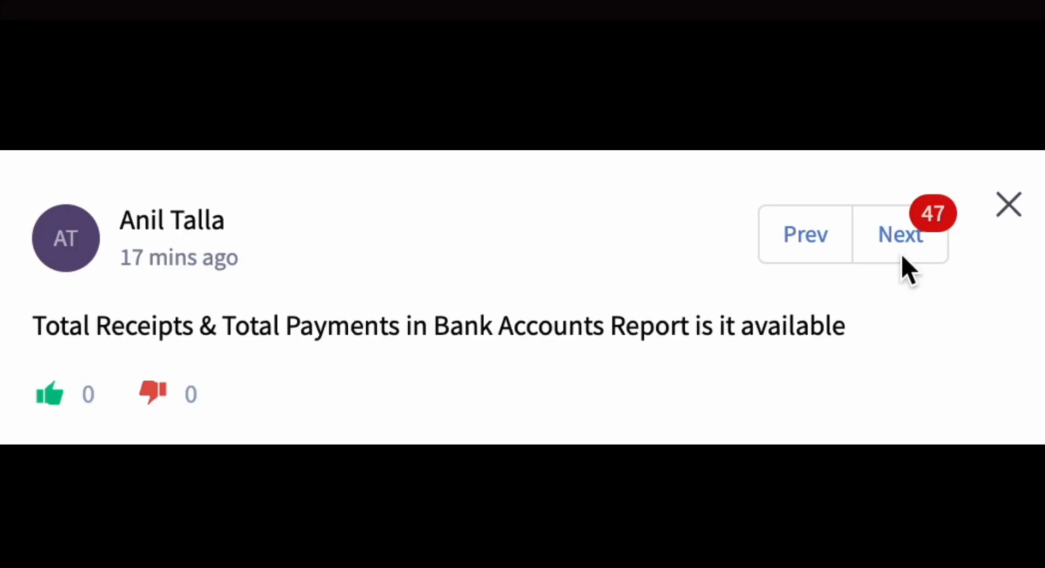
- Advance to the next audience question and open the Banking overview in Zoho Books
left_click(897, 245)
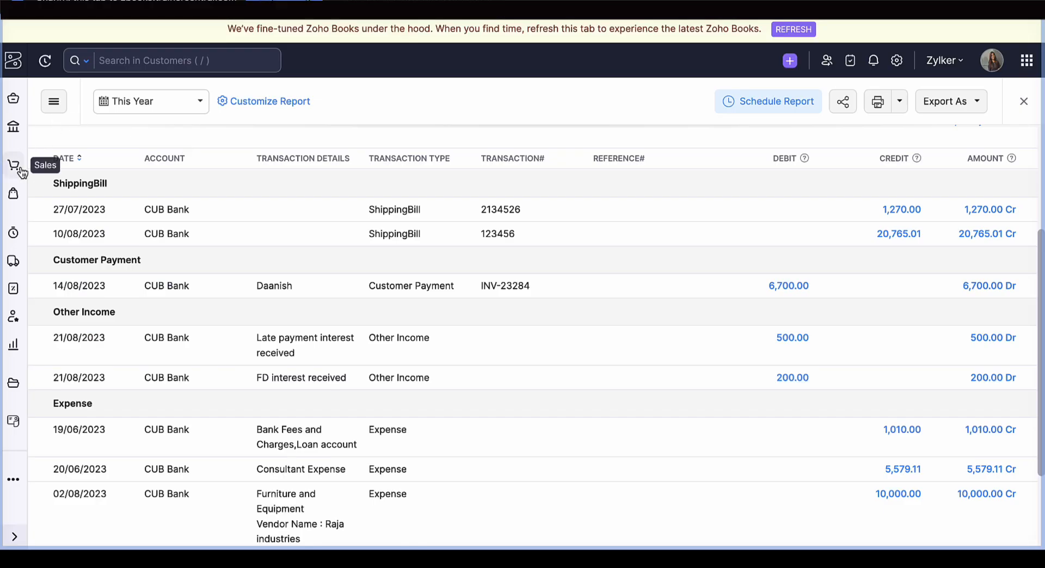
left_click(15, 164)
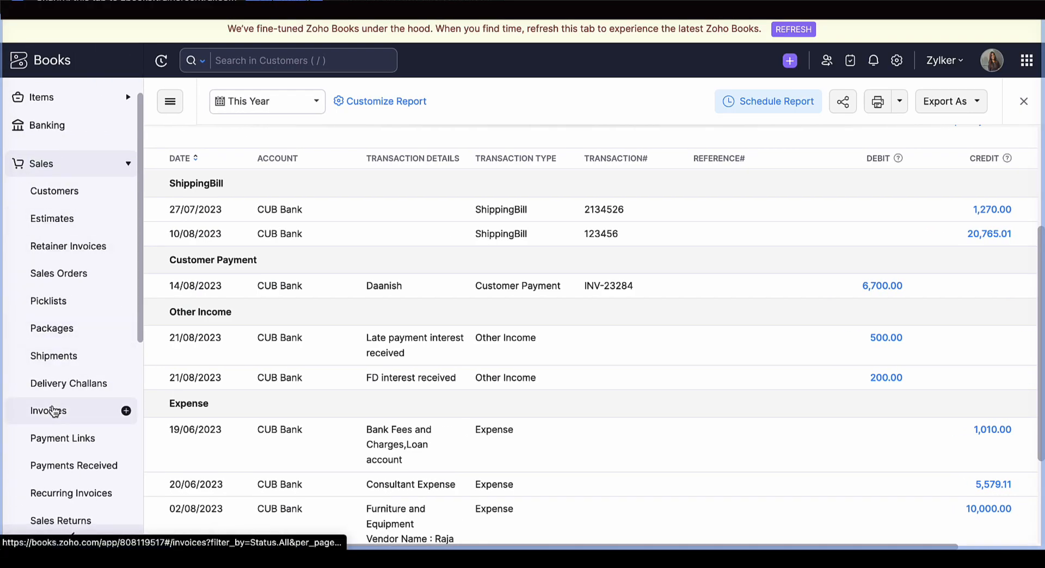
scroll(55, 411, "down", 2)
scroll(58, 433, "down", 3)
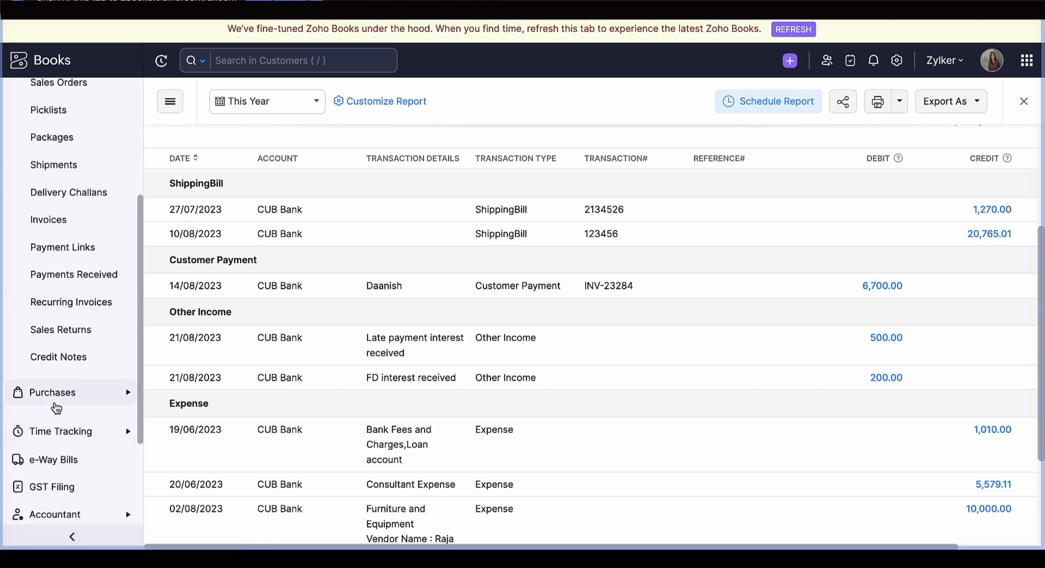
left_click(58, 404)
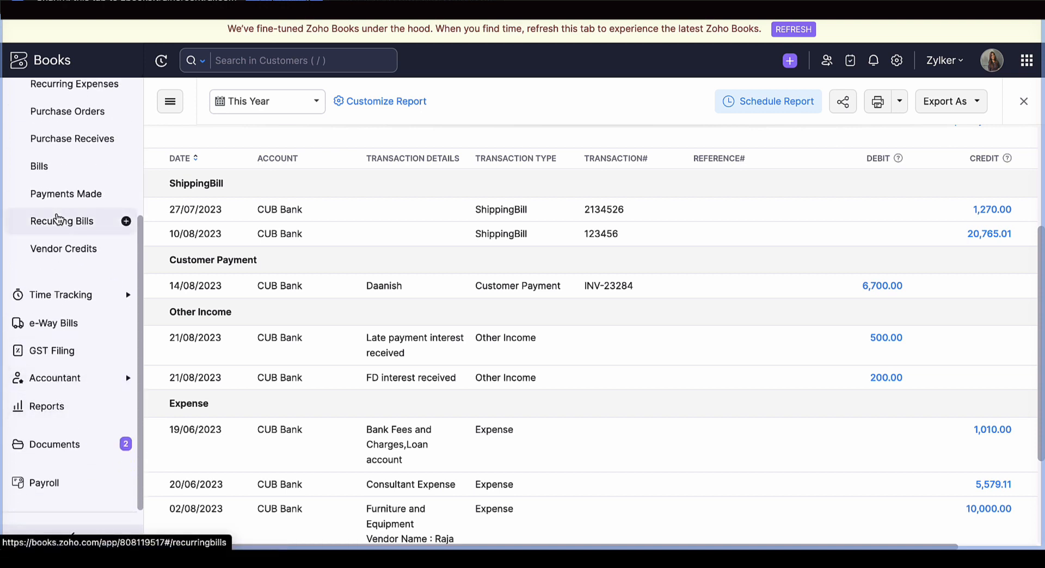
scroll(57, 217, "up", 5)
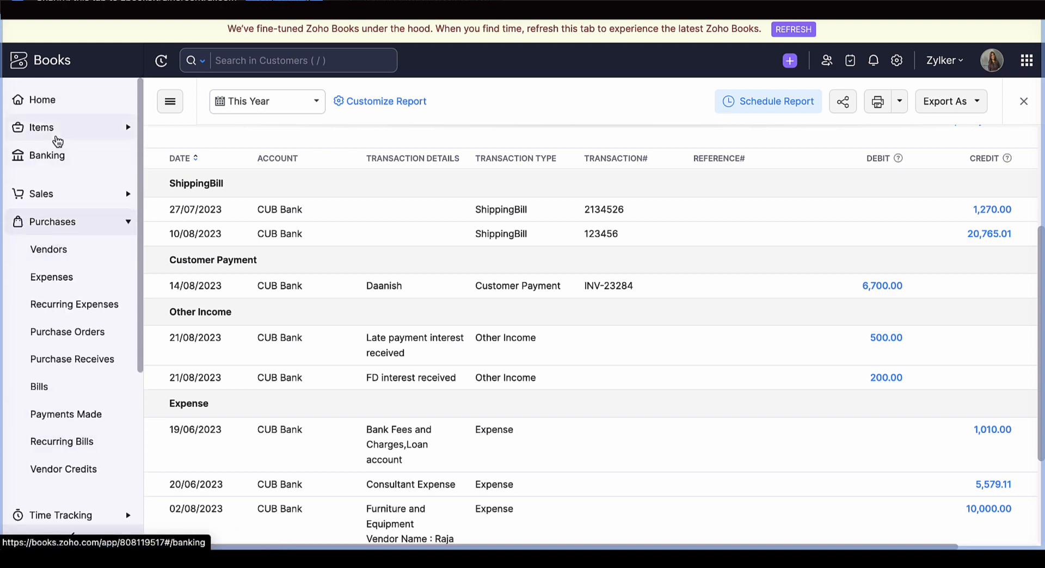
left_click(53, 155)
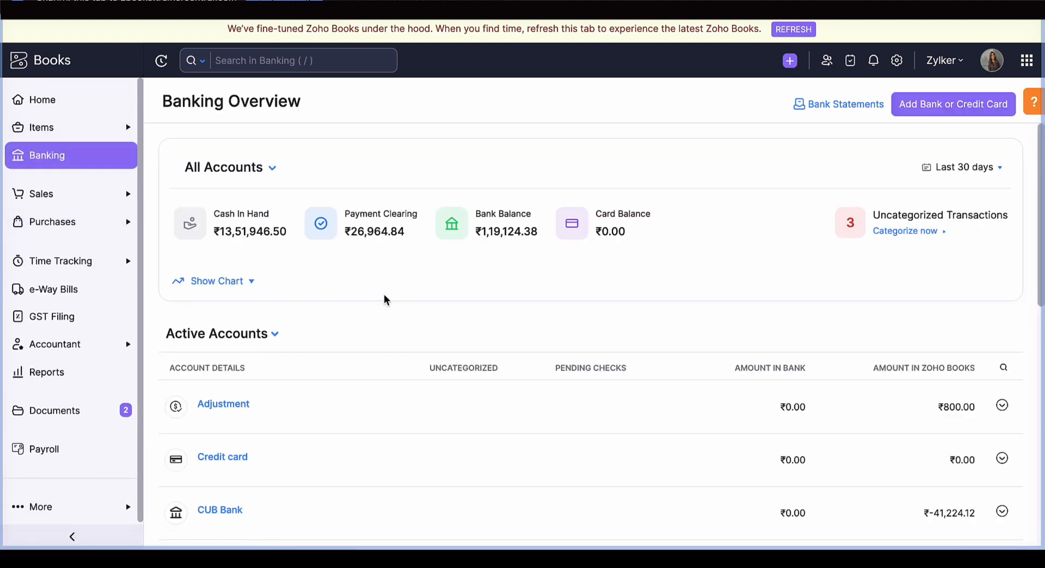
scroll(292, 400, "down", 2)
left_click(235, 395)
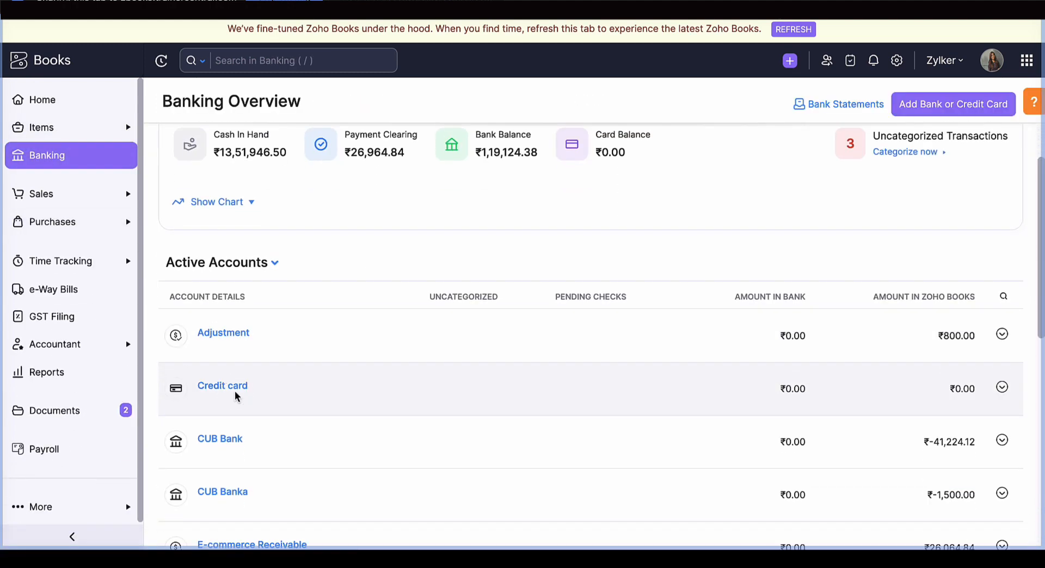
left_click(235, 396)
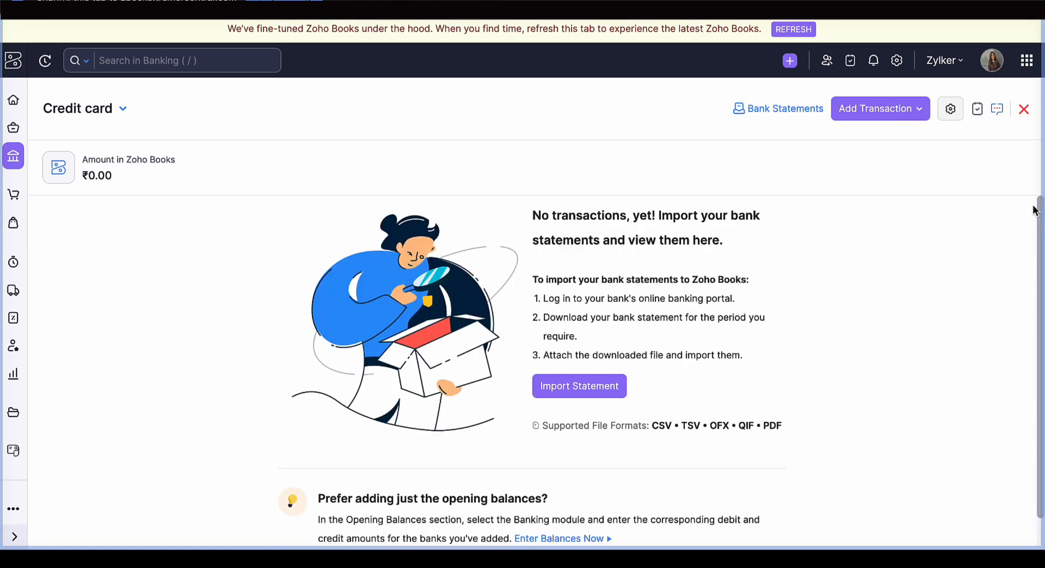
left_click(1024, 109)
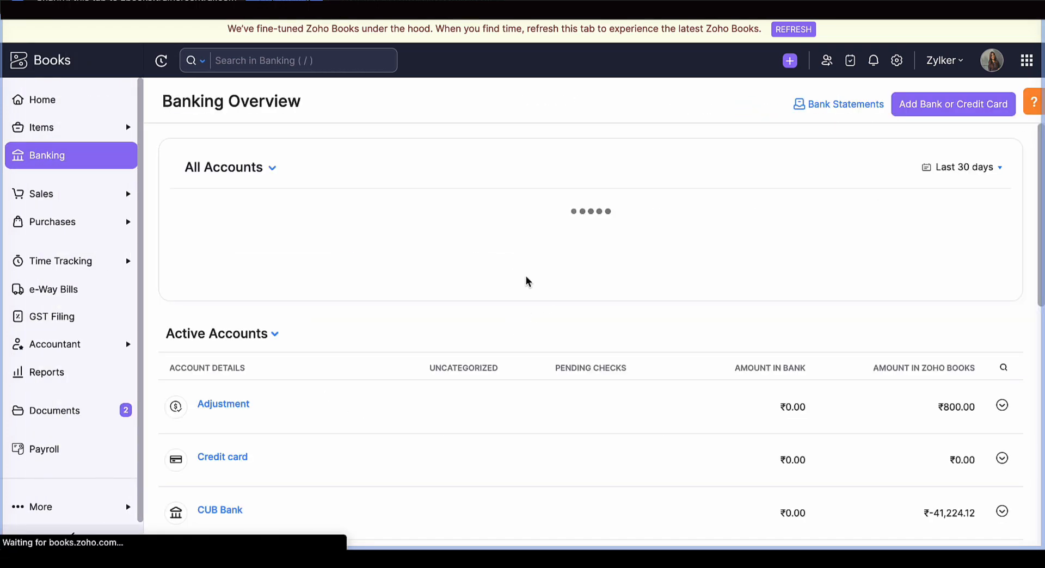
- Open the CUB Bank account and filter its Zoho Books transactions to Manually Added
scroll(329, 439, "down", 5)
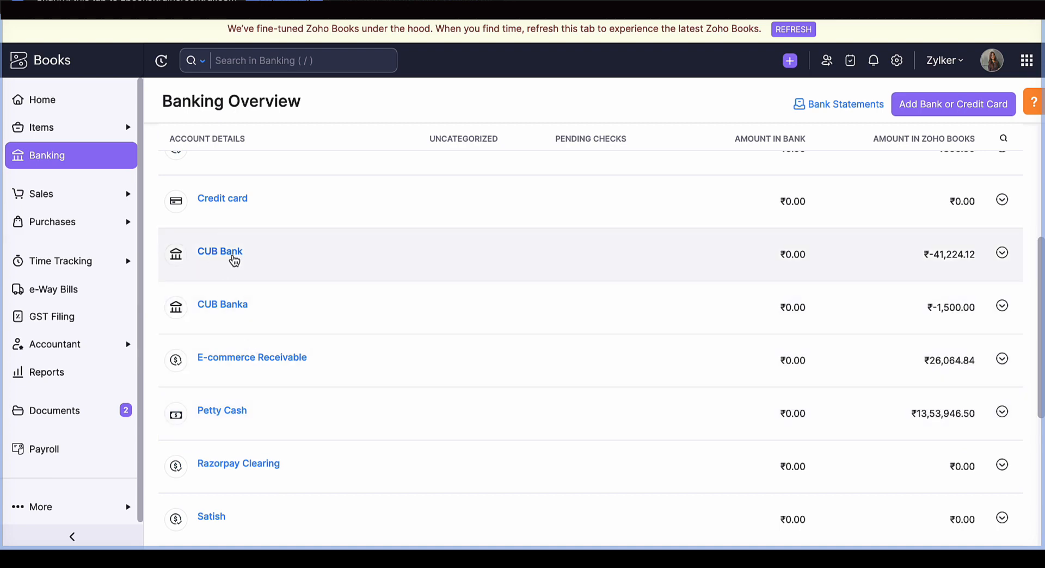
left_click(234, 259)
left_click(466, 226)
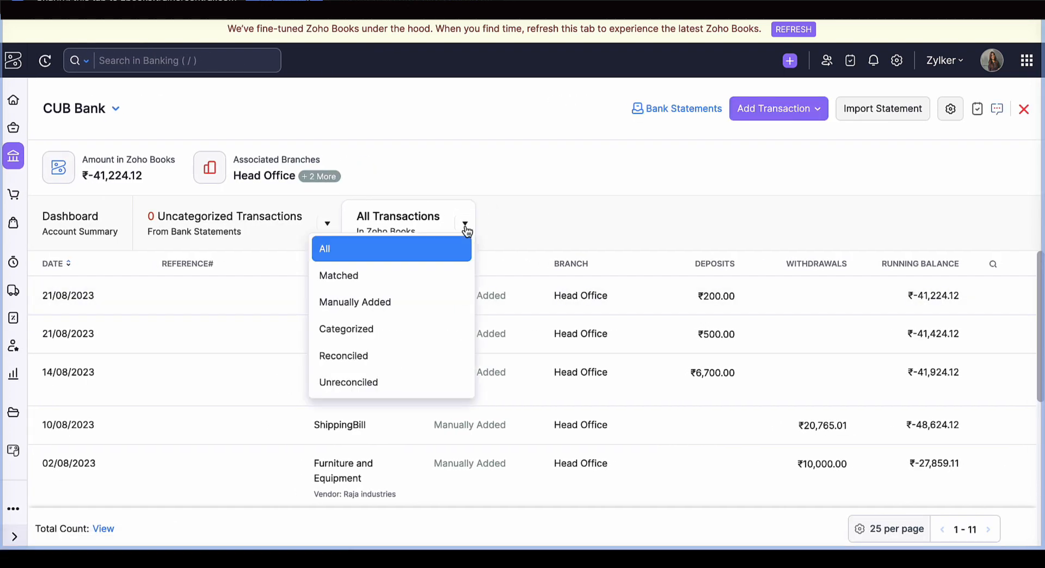
left_click(427, 304)
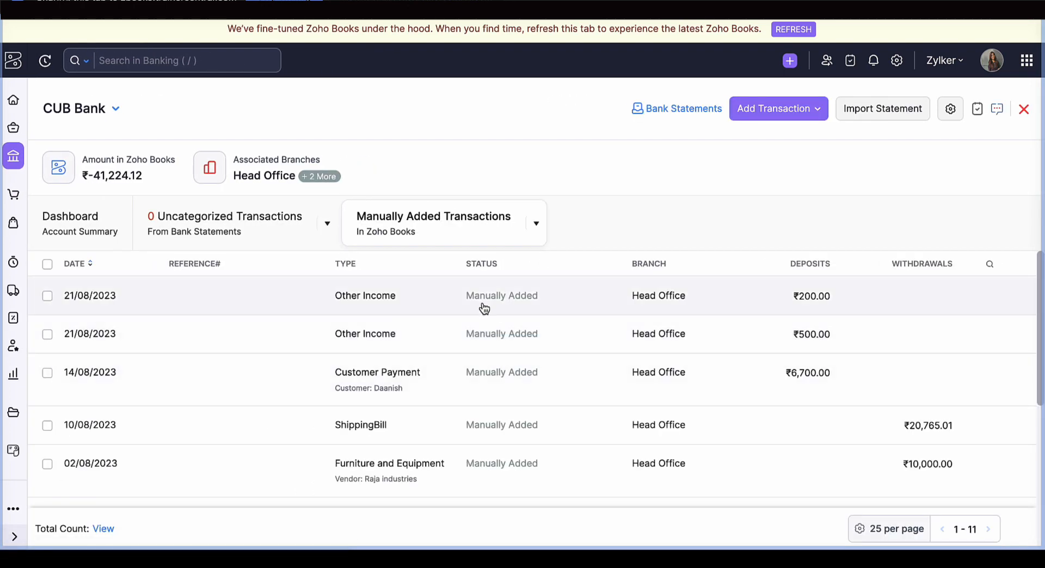
- View the details of the ₹200.00 Other Income deposit and look through the manually added CUB Bank transactions
left_click(484, 309)
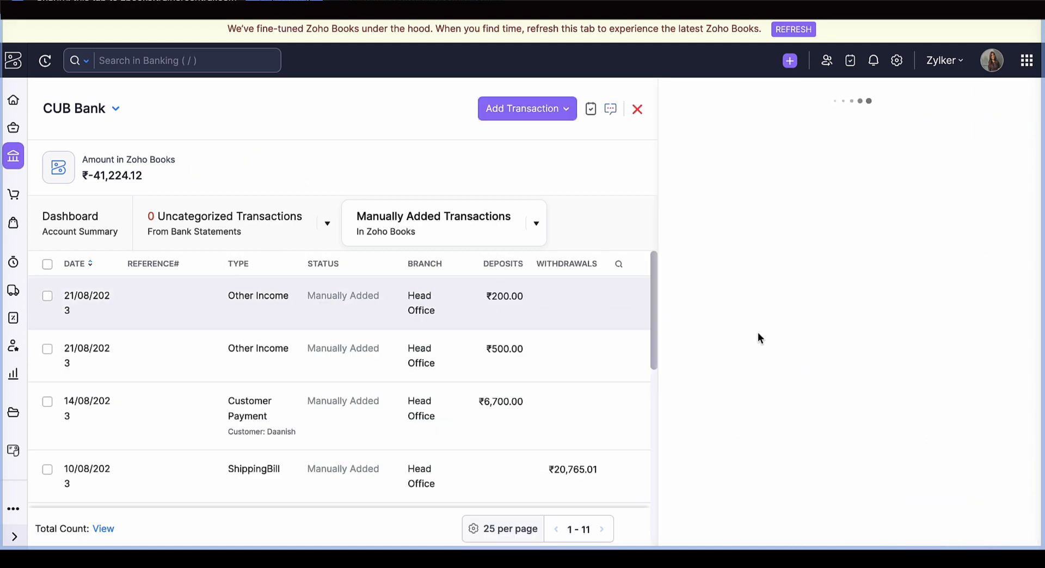
scroll(376, 416, "down", 1)
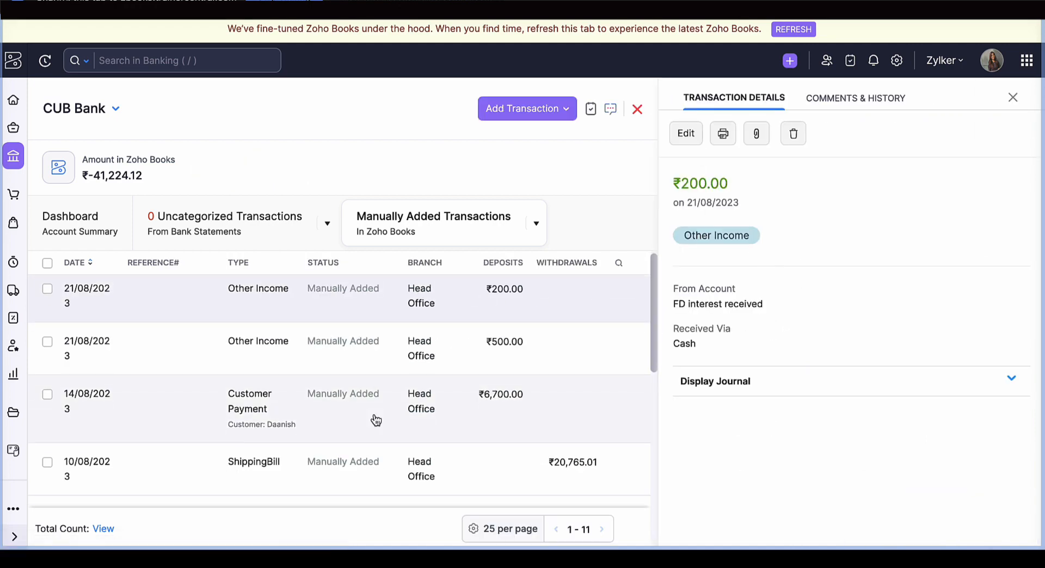
scroll(375, 420, "down", 4)
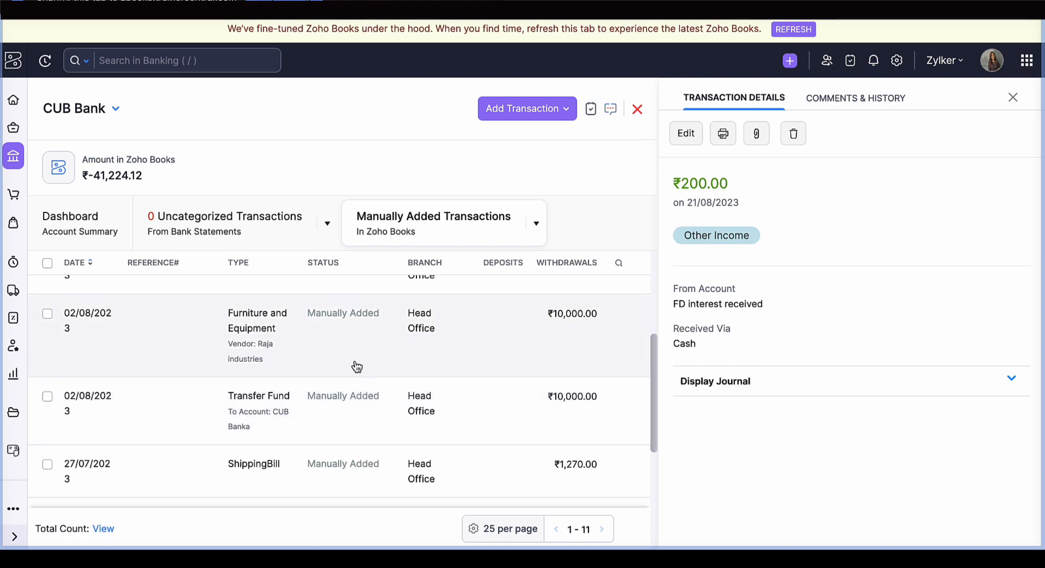
- Switch to the webinar window, advance to the next audience question, and return to Zoho Books
key("ctrl+Left")
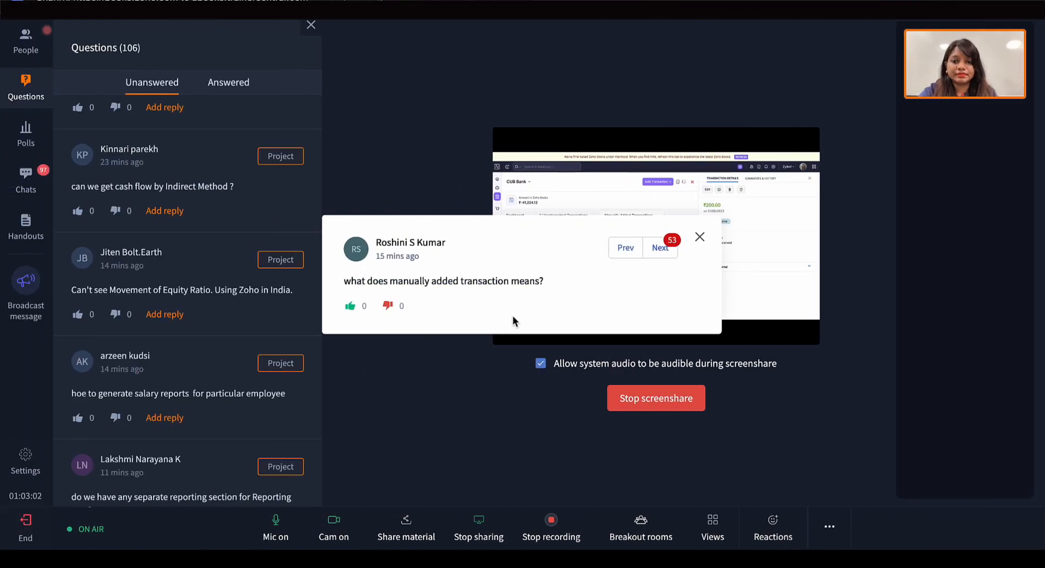
left_click(664, 248)
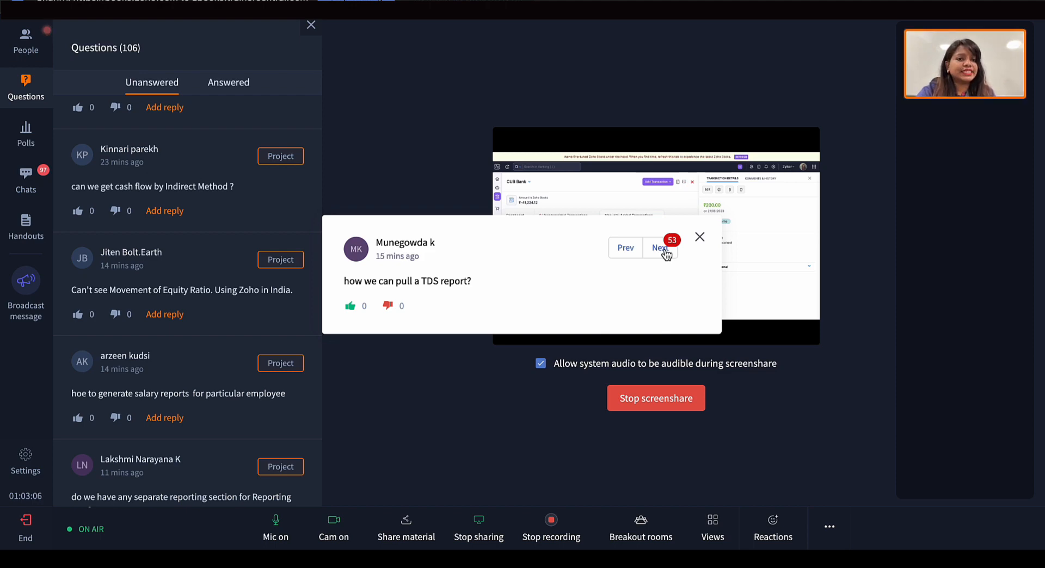
key("ctrl+Right")
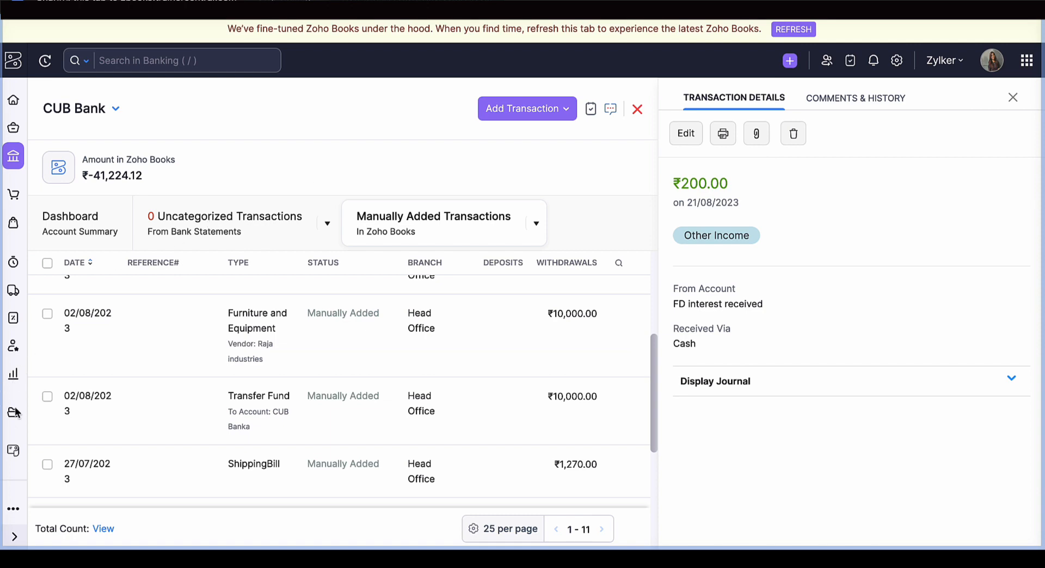
- View the TDS Summary report from the Taxes reports with its period set to This Year
left_click(14, 375)
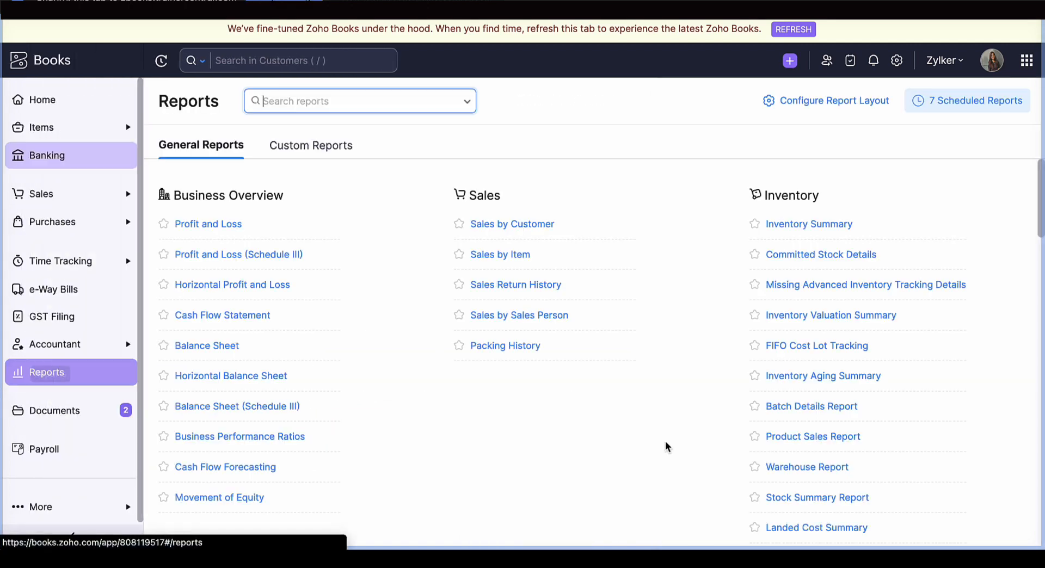
scroll(667, 447, "down", 5)
scroll(667, 447, "down", 8)
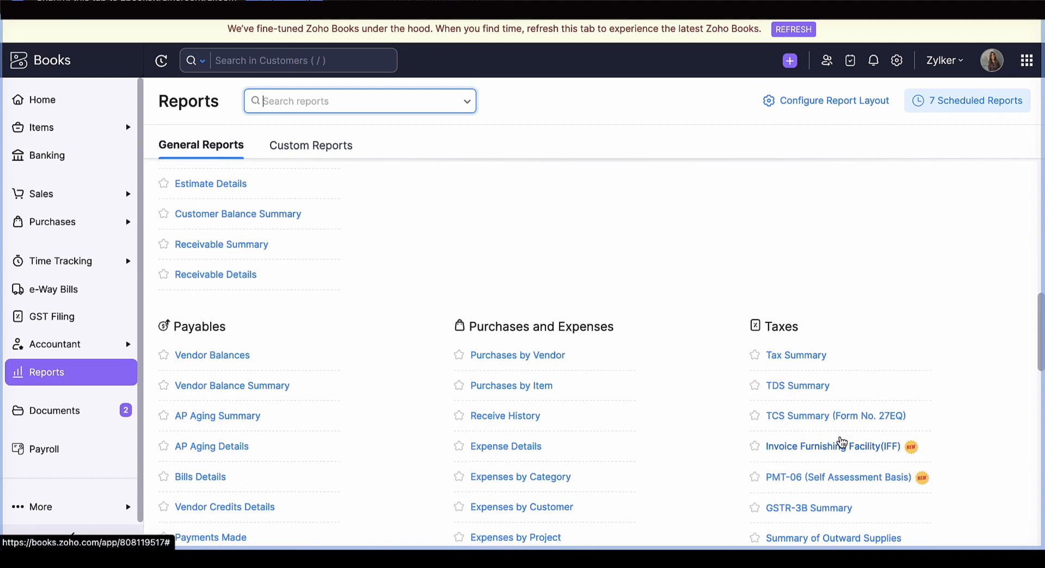
left_click(813, 388)
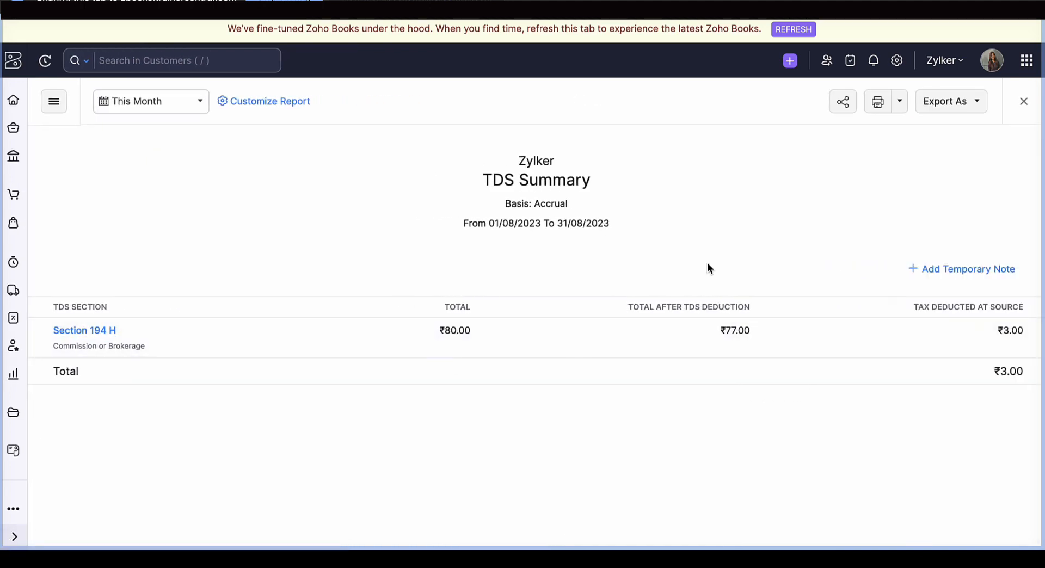
left_click(194, 112)
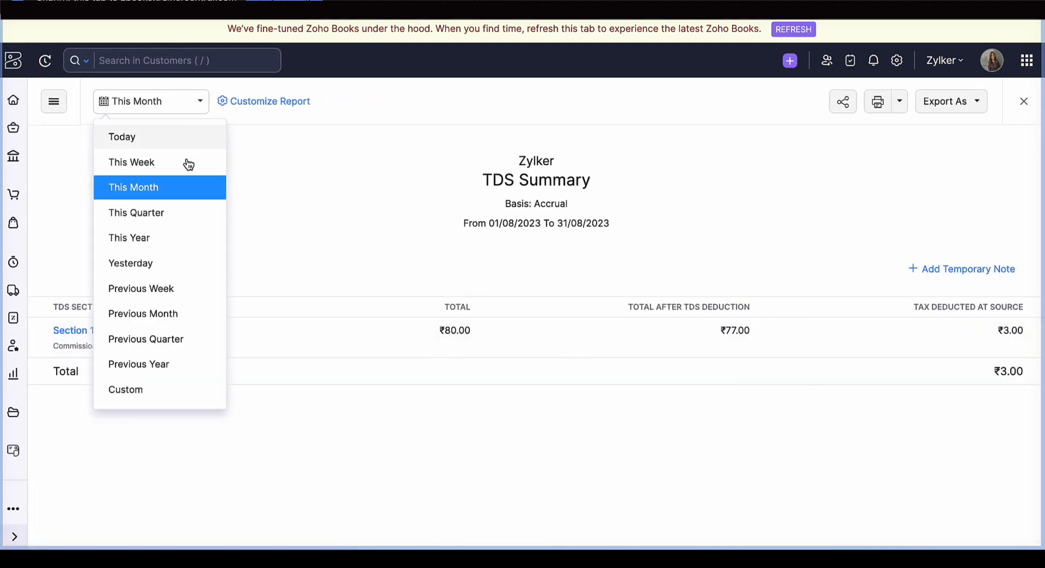
left_click(185, 234)
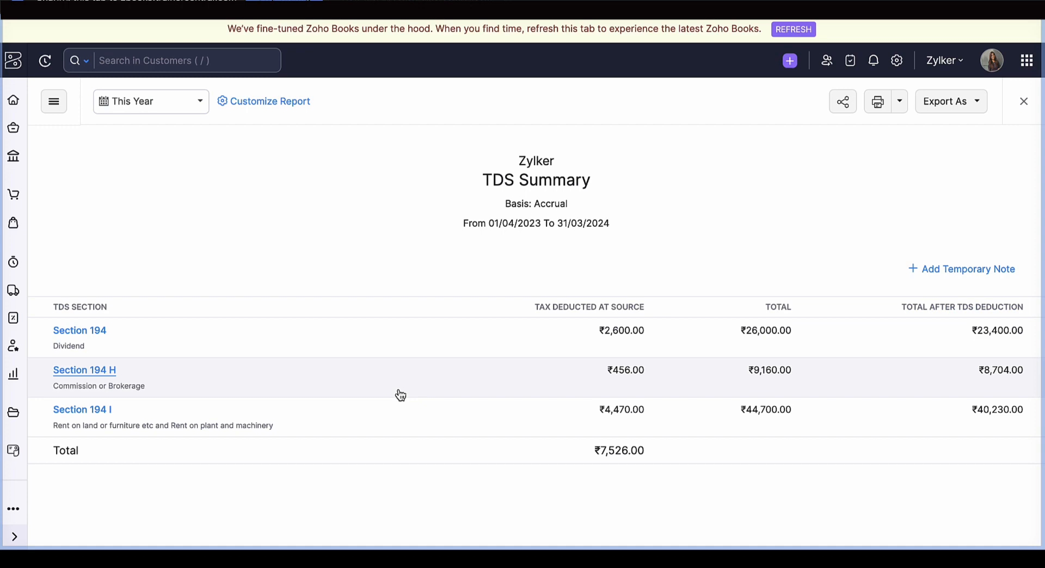
left_click(1021, 90)
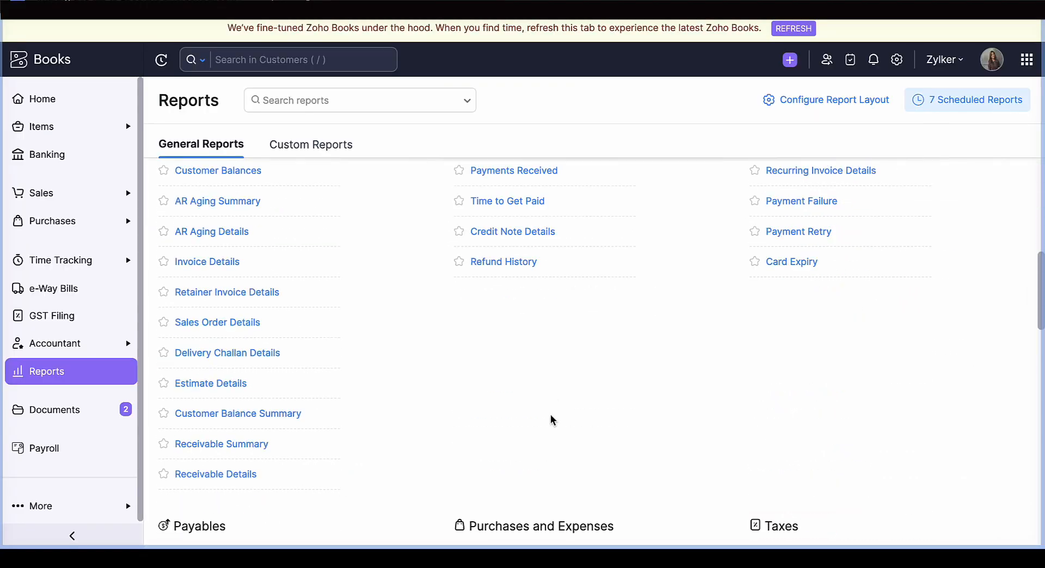
- View the Expenses by Employee report from the Purchases and Expenses reports and close it
scroll(550, 413, "down", 6)
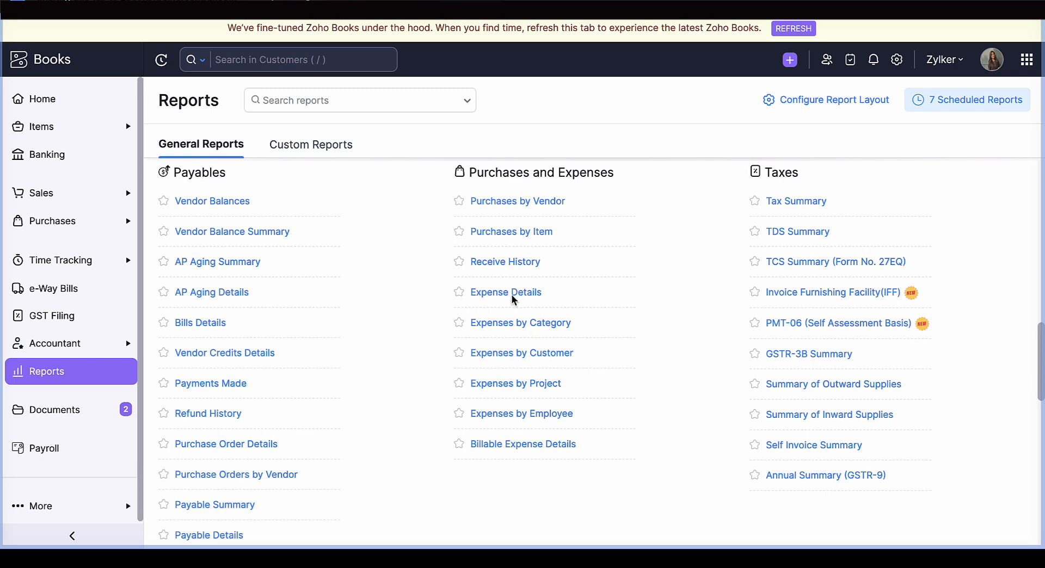
left_click(516, 417)
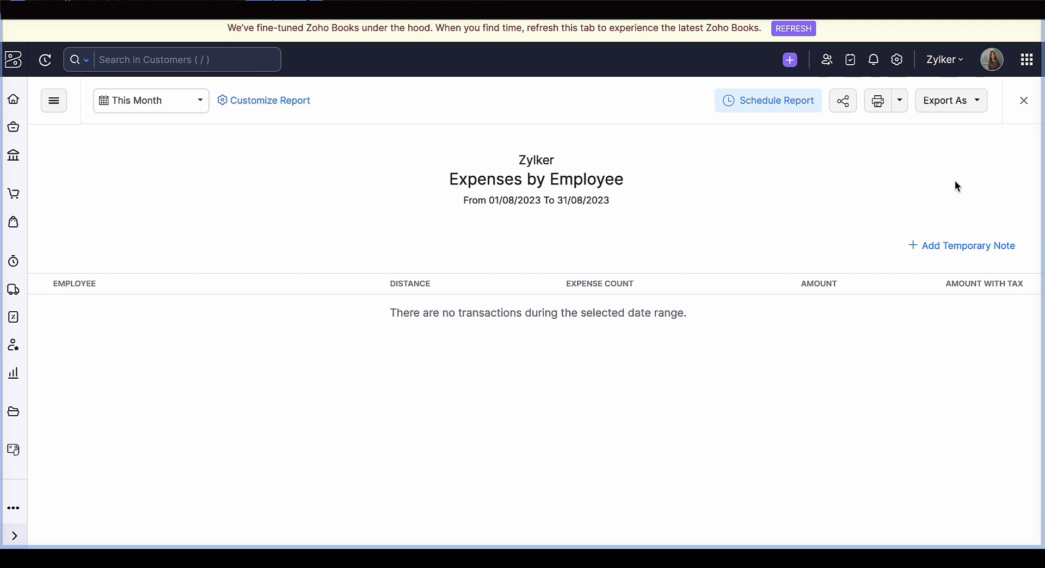
left_click(1027, 107)
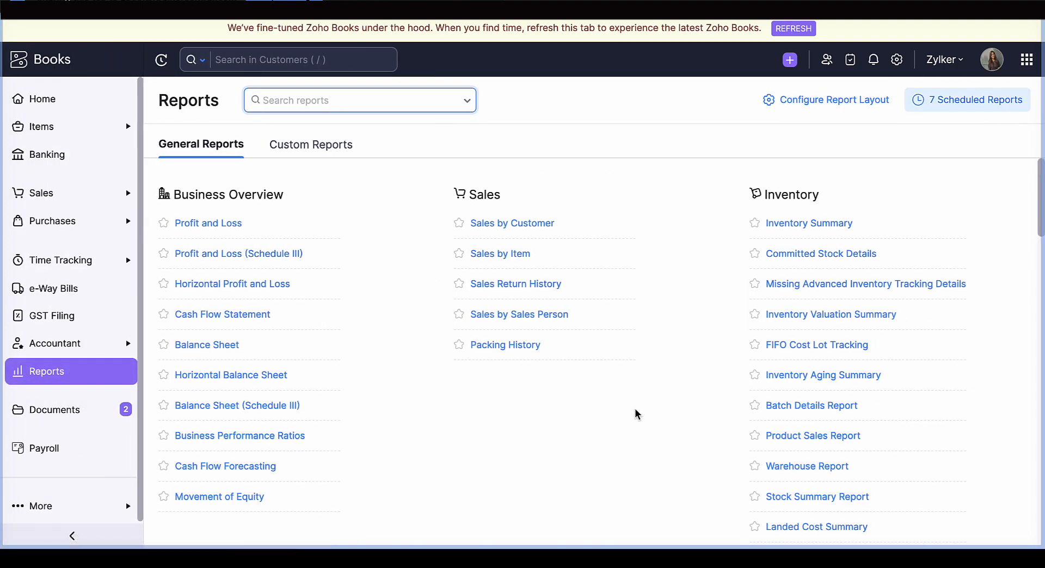
- View the Expense Details report for this month and close it
scroll(605, 419, "down", 15)
scroll(605, 420, "up", 3)
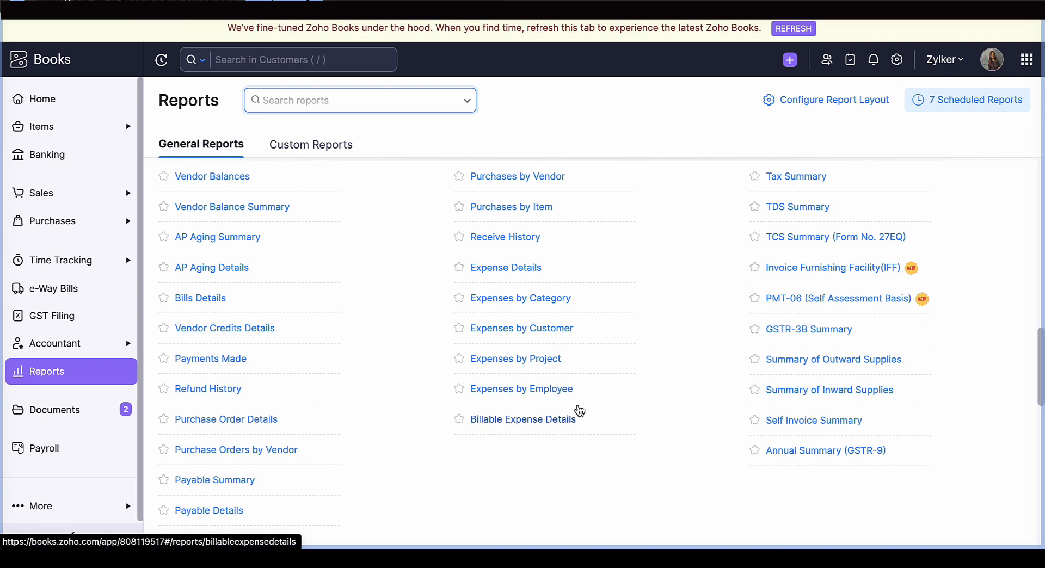
left_click(510, 268)
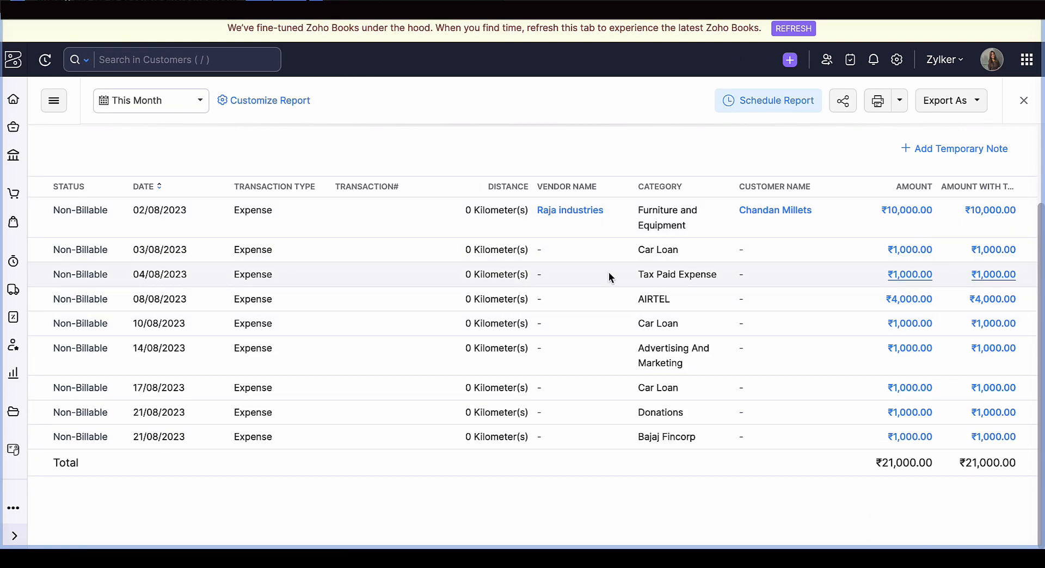
left_click(1024, 101)
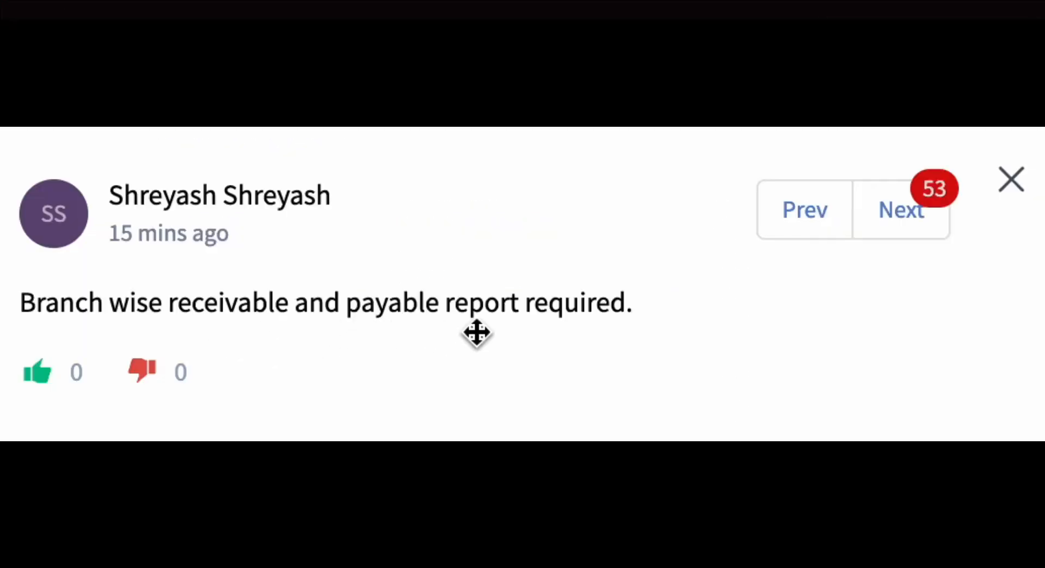
- Dismiss the audience question and check the available columns for the AR Aging Summary report without changing its customization
left_click(1013, 190)
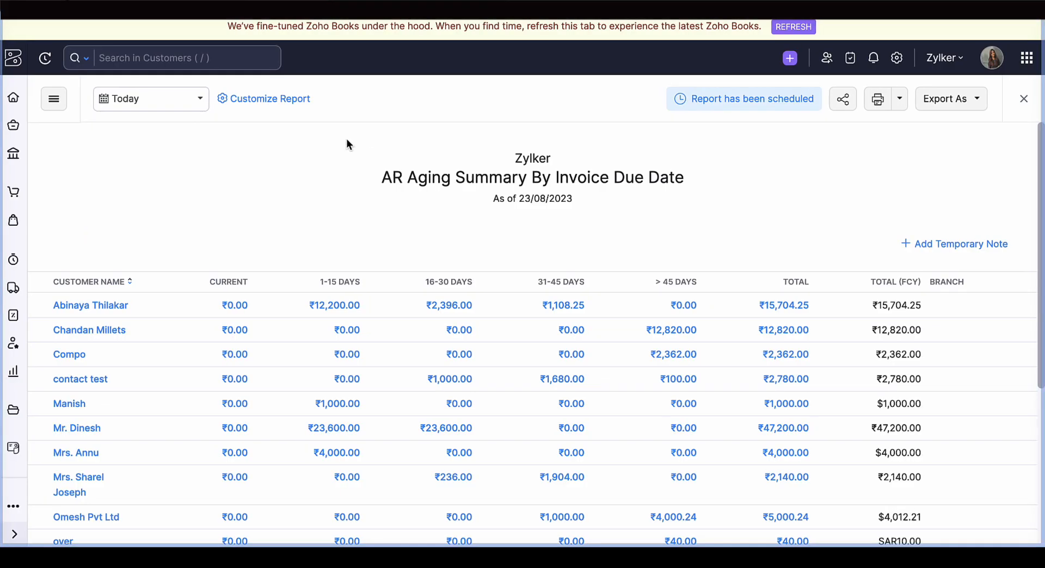
left_click(287, 101)
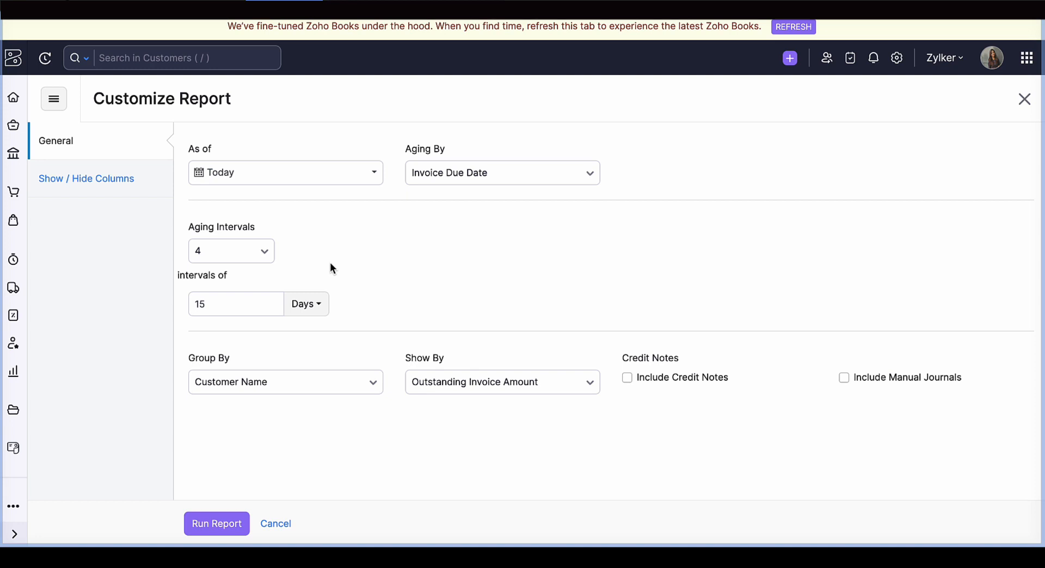
left_click(129, 195)
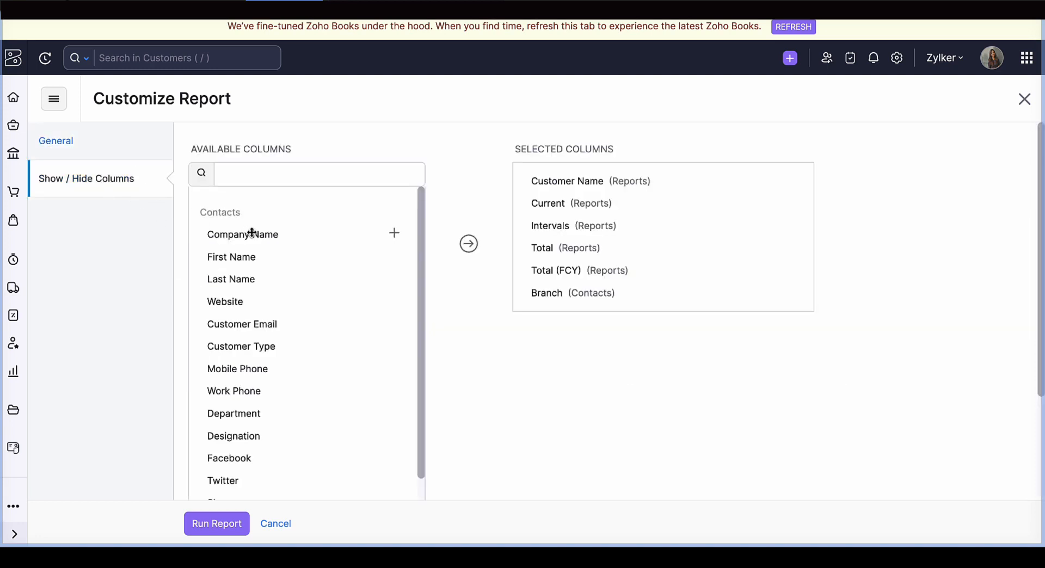
scroll(248, 245, "down", 10)
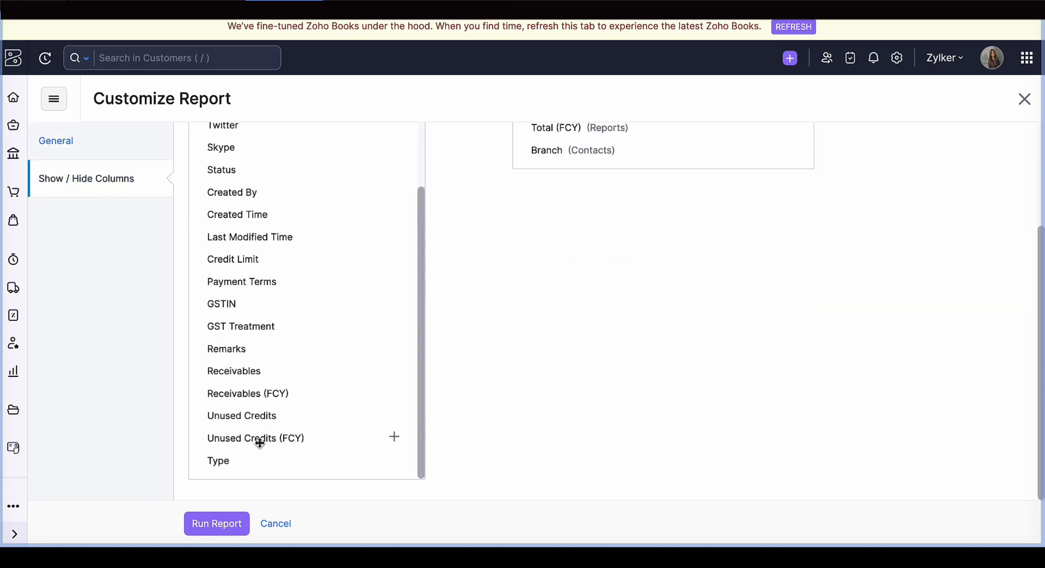
left_click(288, 524)
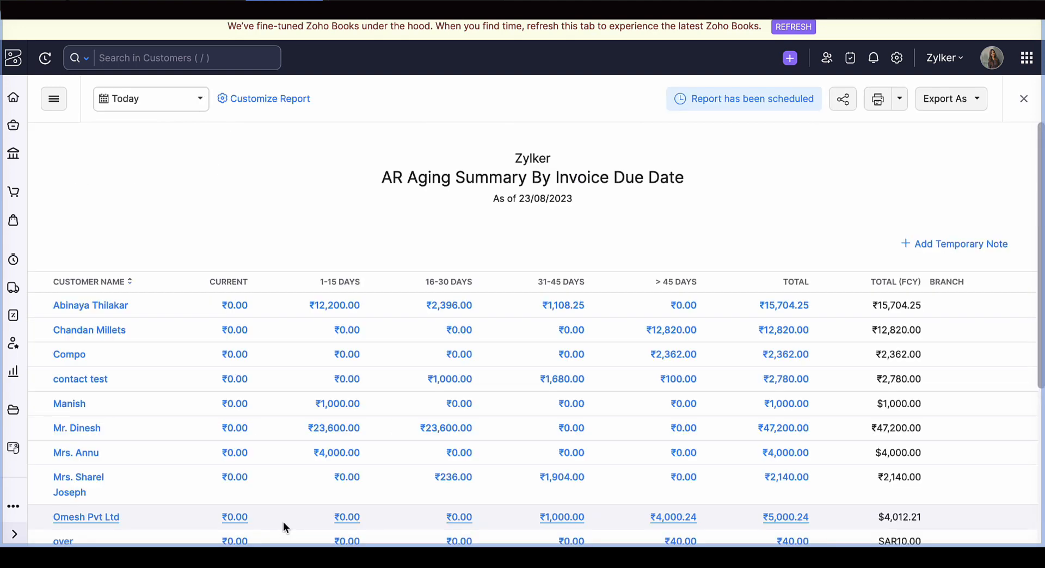
- Review the Branch column for each customer in the AR Aging Summary report and close the report
scroll(556, 315, "down", 4)
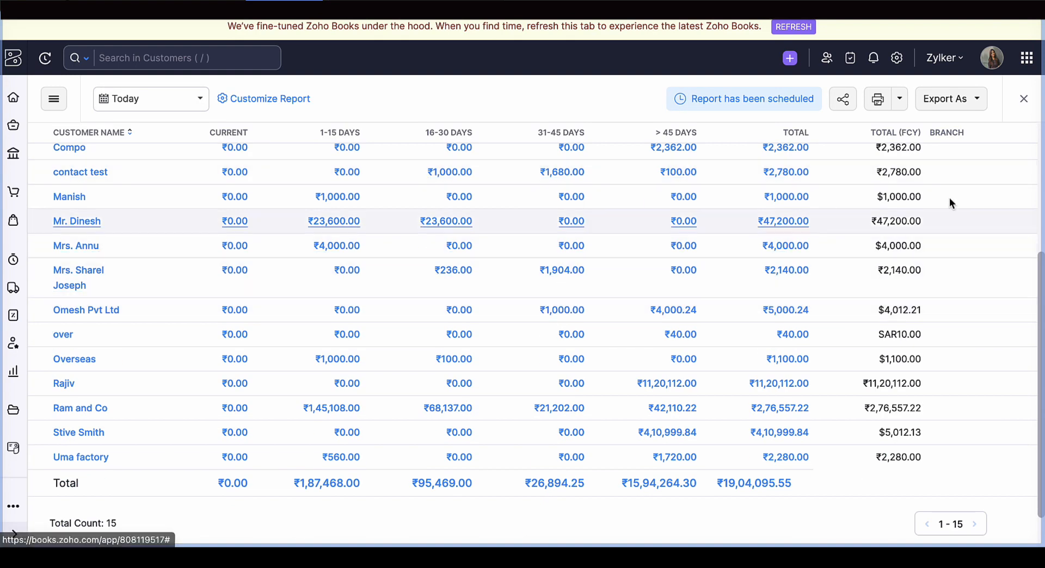
scroll(903, 283, "up", 5)
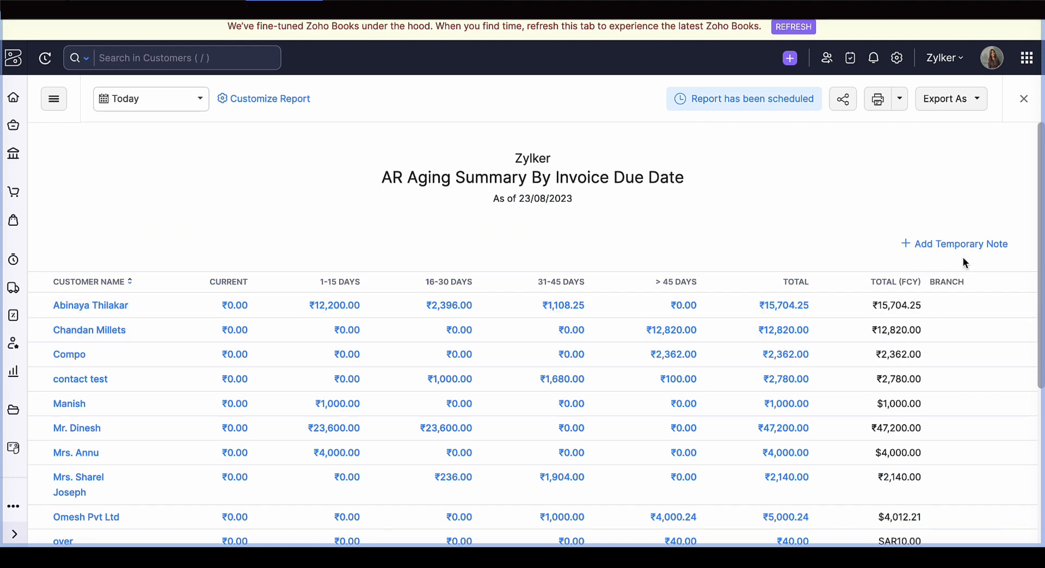
left_click(1026, 103)
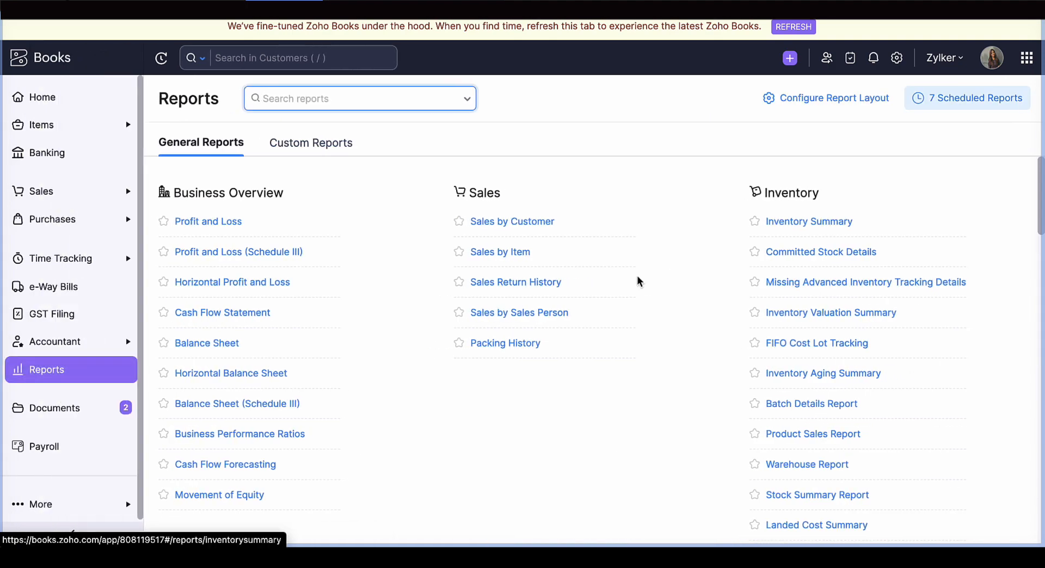
- Open the Balance Sheet report from the Business Overview reports
scroll(637, 280, "down", 3)
scroll(287, 223, "up", 1)
scroll(286, 223, "up", 3)
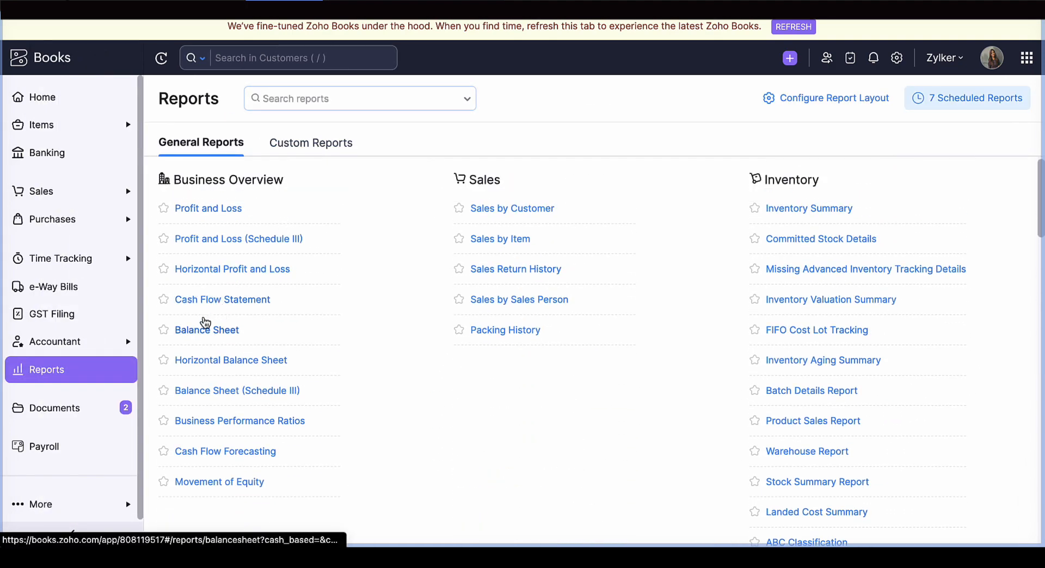
left_click(206, 327)
left_click(292, 103)
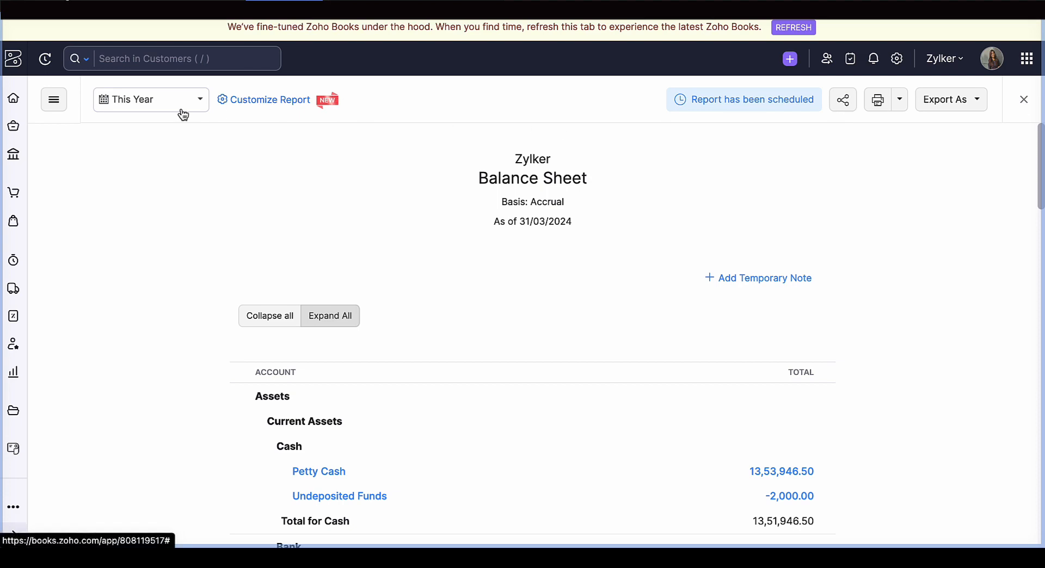
- Customize the Balance Sheet to compare by period/year with the 2 previous years and run the report
left_click(240, 107)
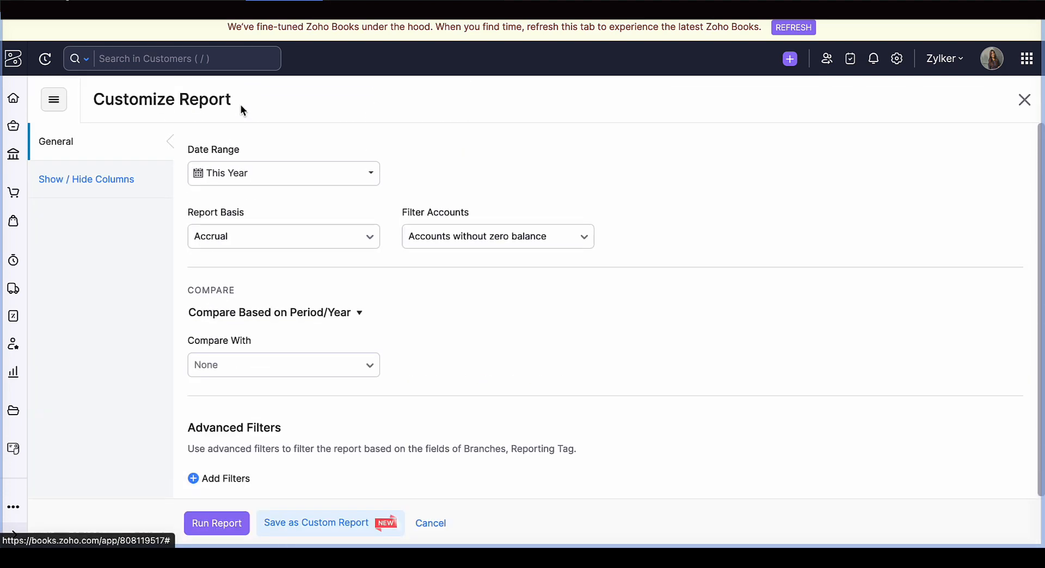
left_click(245, 313)
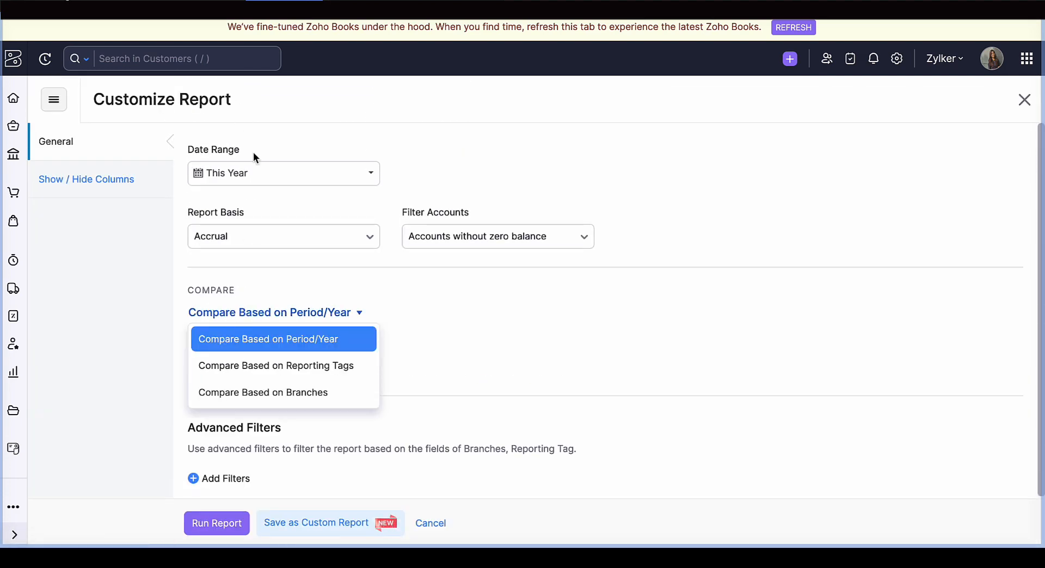
left_click(271, 345)
left_click(268, 374)
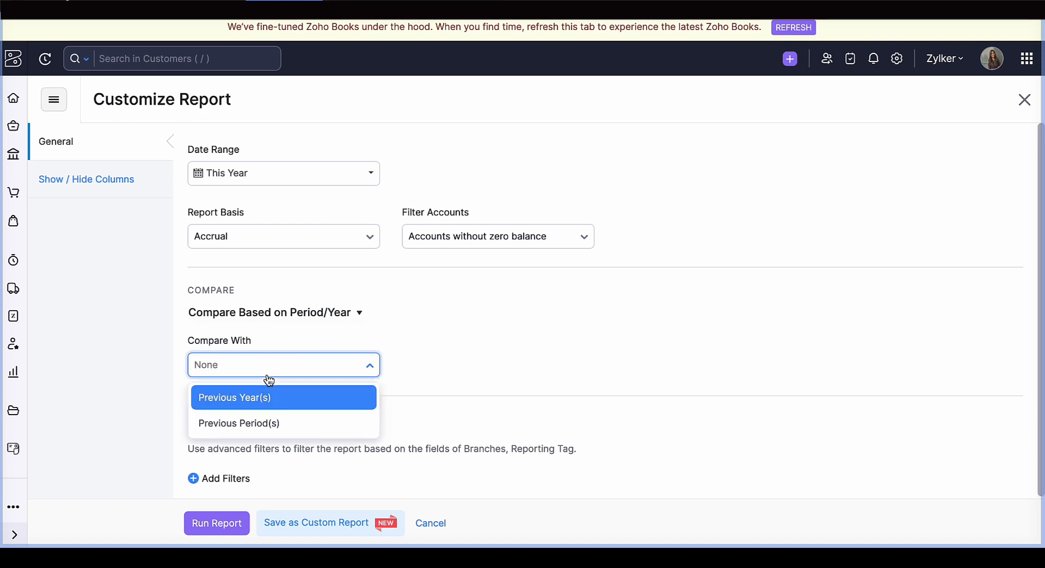
left_click(267, 409)
left_click(488, 368)
left_click(484, 423)
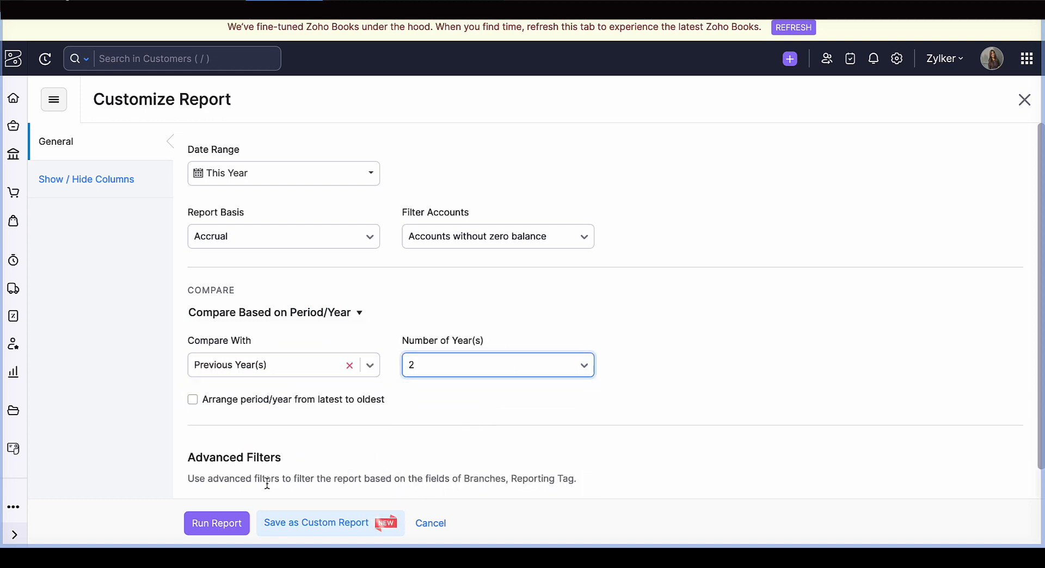
left_click(210, 523)
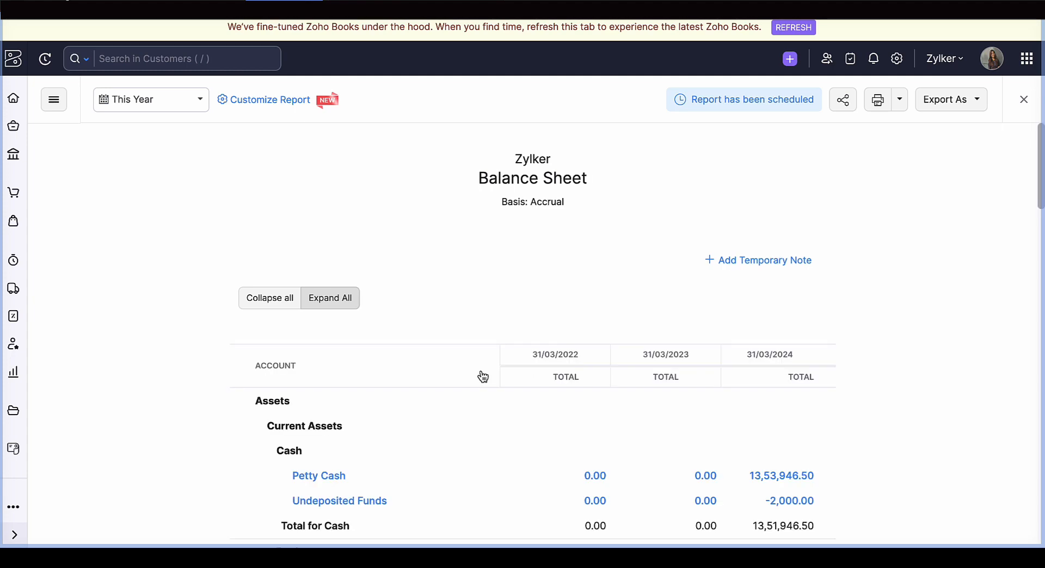
- Review the year-wise Balance Sheet comparison and check its available date range options, closing the customization without changes
scroll(481, 371, "down", 5)
scroll(481, 370, "down", 5)
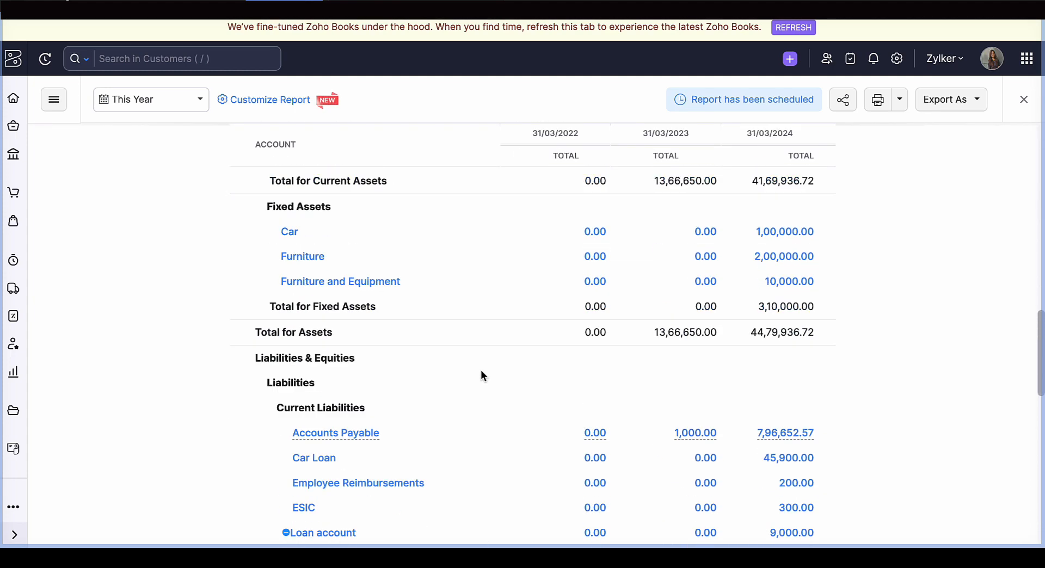
scroll(483, 375, "up", 15)
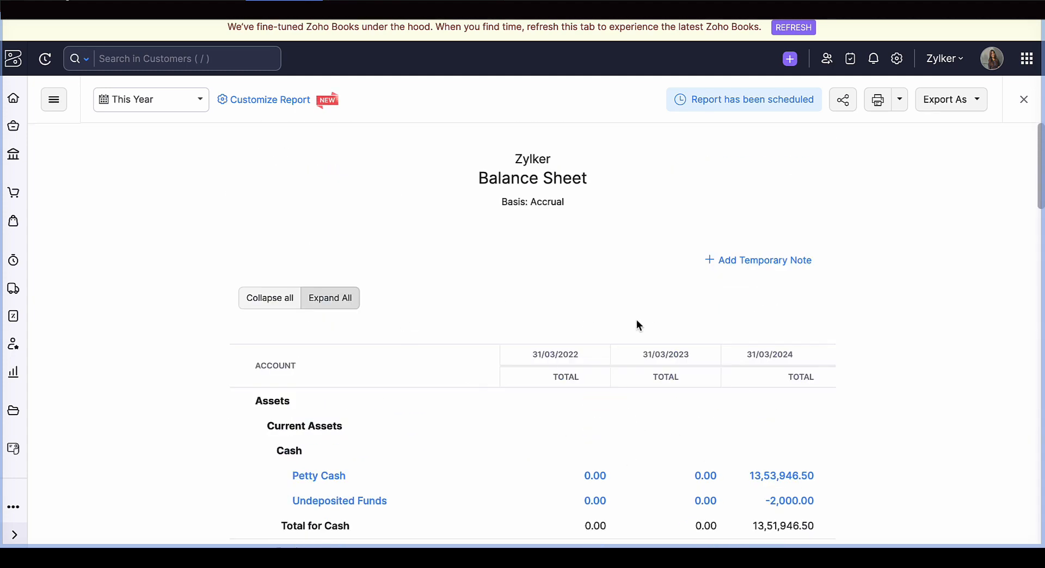
scroll(641, 455, "down", 10)
scroll(641, 457, "up", 12)
scroll(582, 416, "down", 1)
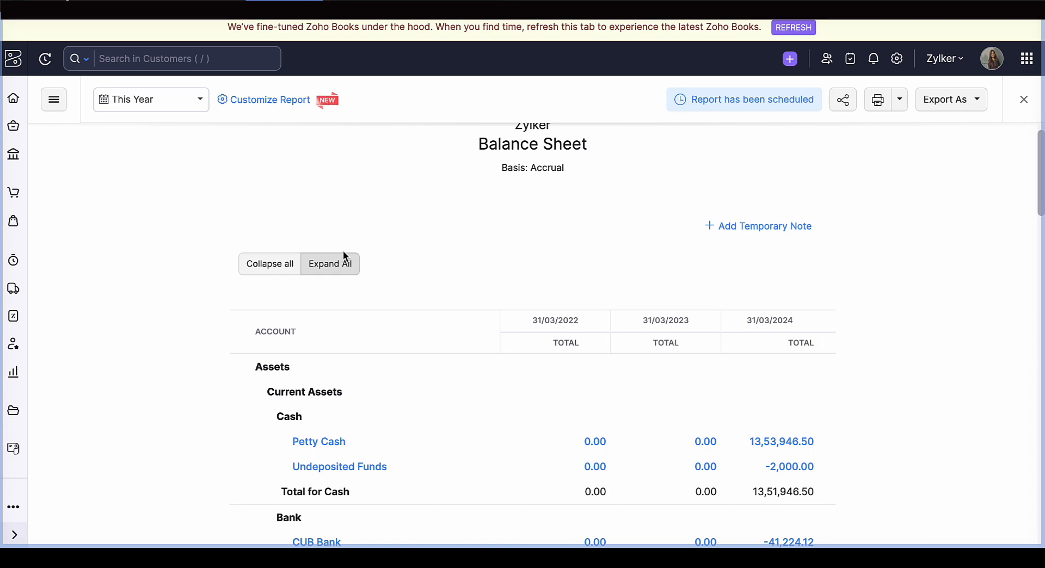
left_click(250, 101)
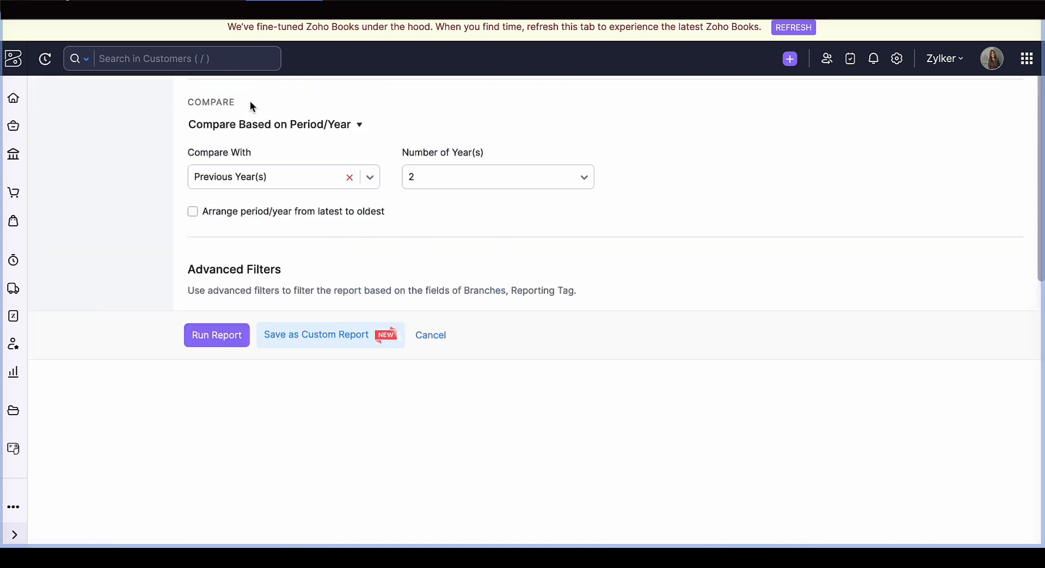
left_click(234, 173)
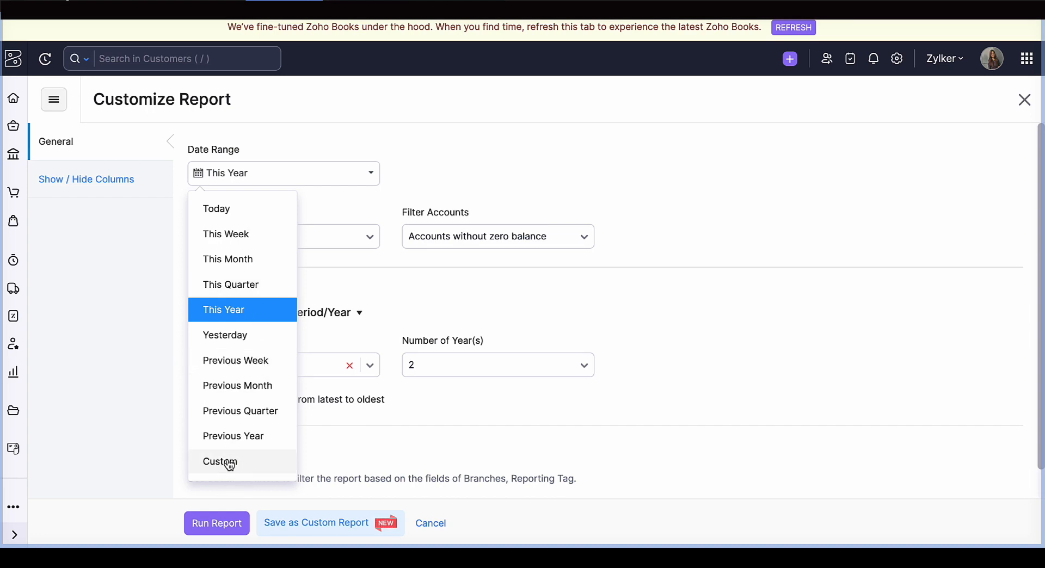
left_click(1023, 97)
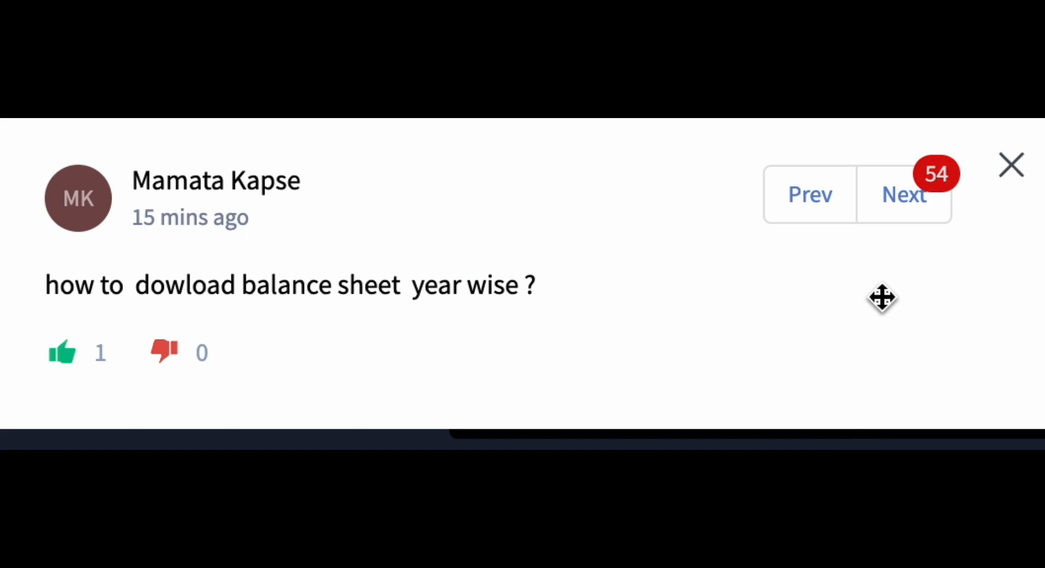
- Go through the next audience questions up to the one about a reporting section for Reporting tags and dismiss it
left_click(904, 212)
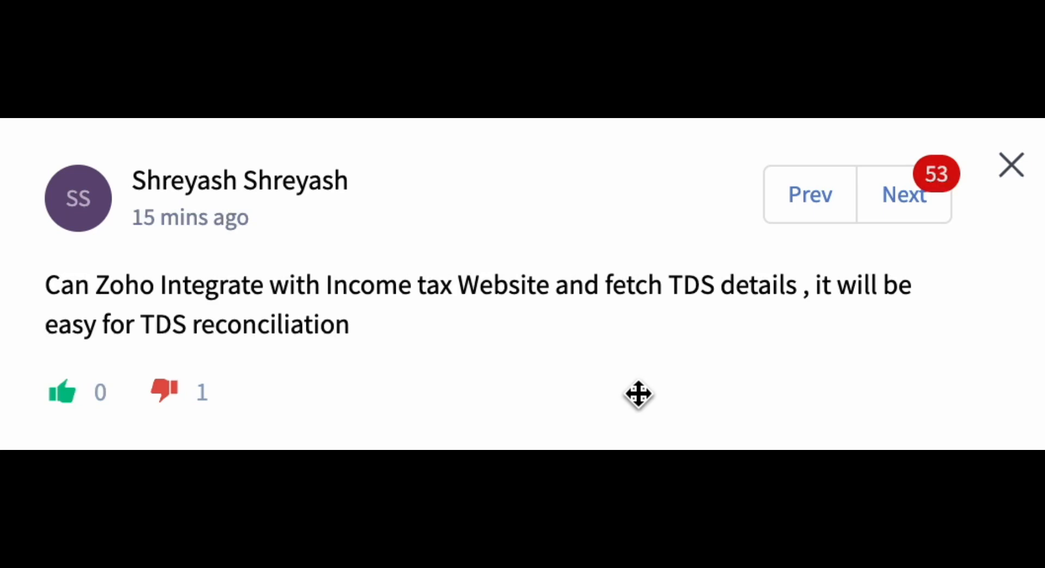
left_click(921, 209)
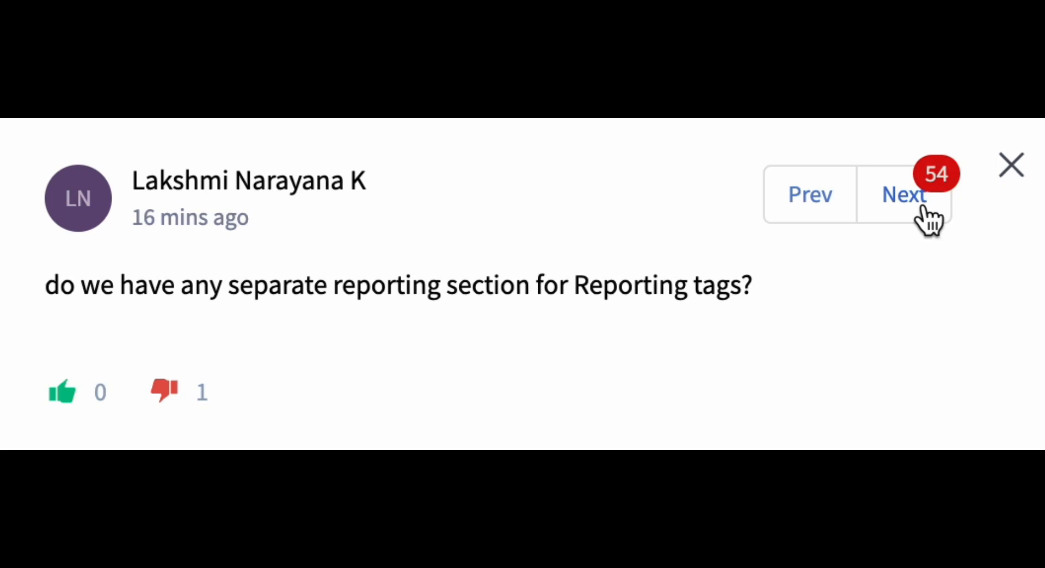
left_click(1012, 174)
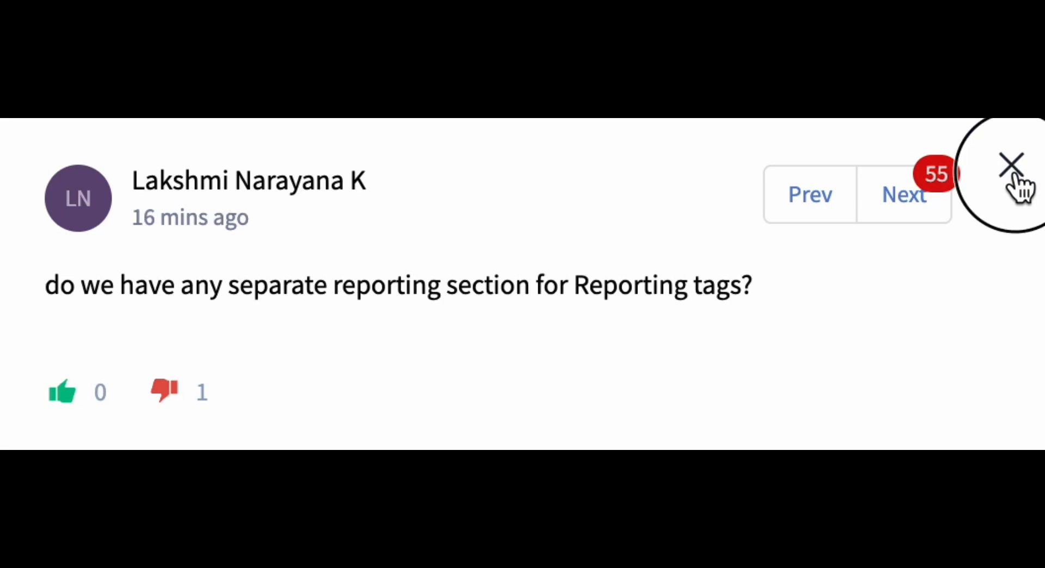